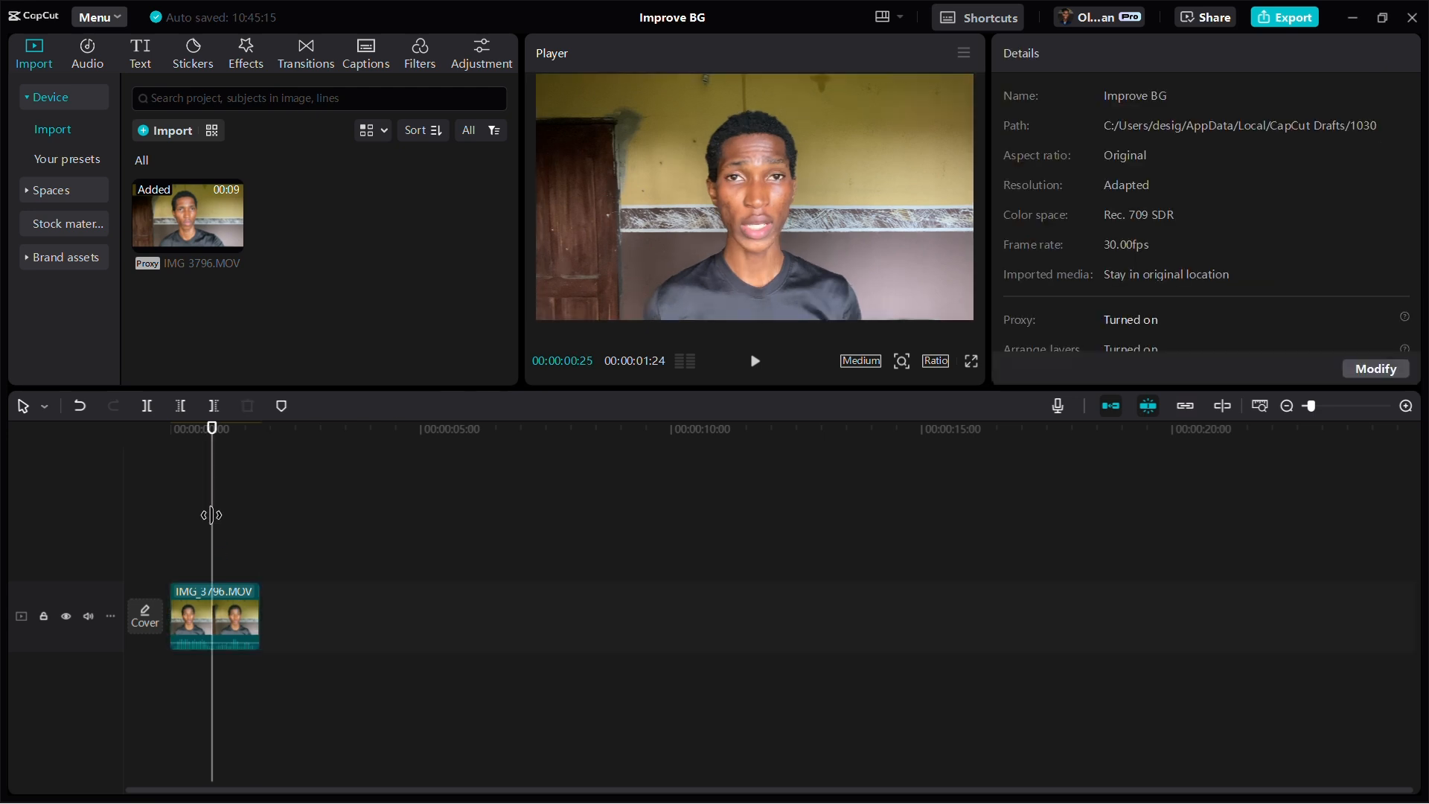
Play the original clip from its start to preview it
{"action": "left_click_drag", "start_coordinate": [213, 513], "coordinate": [160, 523]}
{"action": "key", "text": "space"}
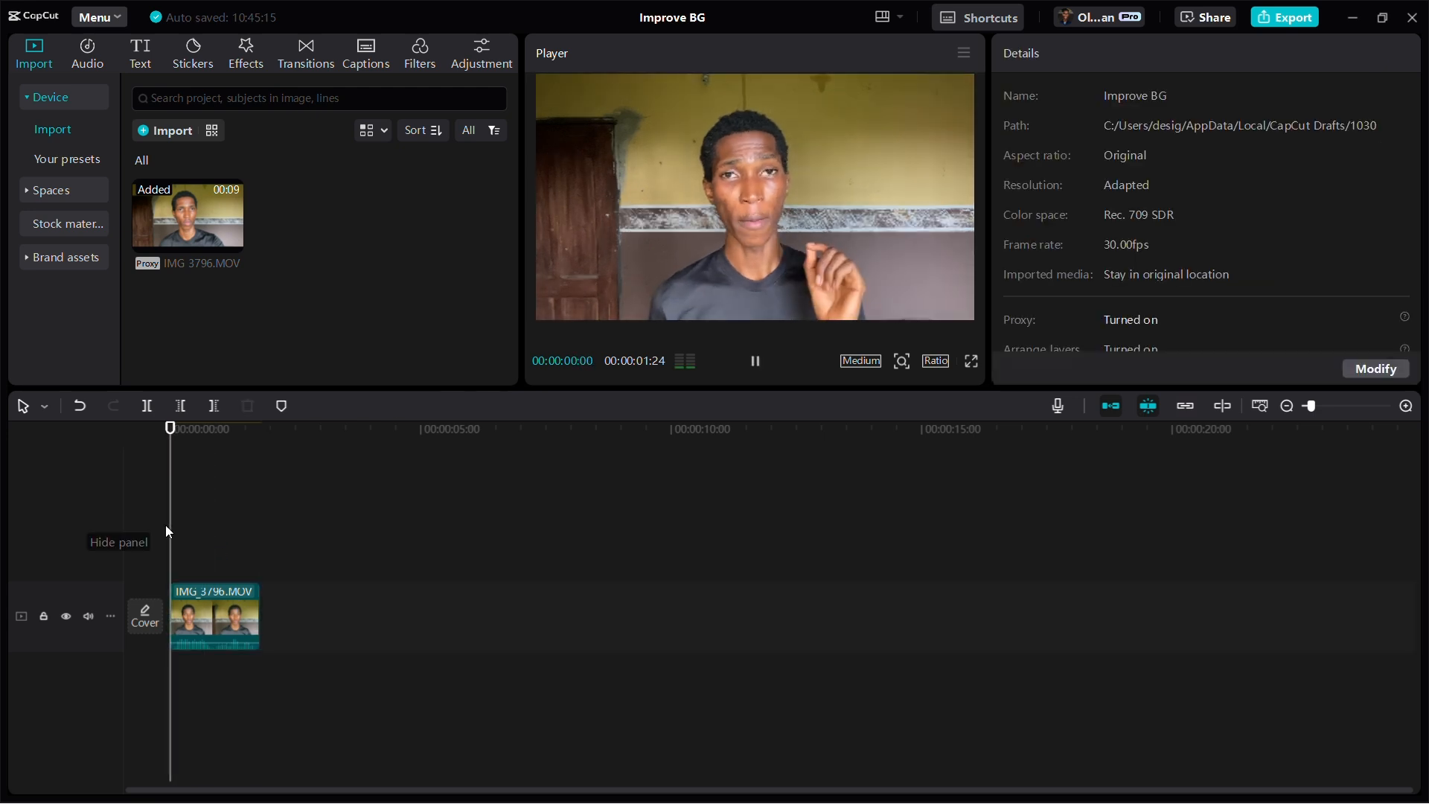
{"action": "key", "text": "space"}
Remove the background of the IMG_3796.MOV clip with Auto removal and scrub through the cutout
{"action": "left_click", "coordinate": [228, 570]}
{"action": "left_click", "coordinate": [202, 640]}
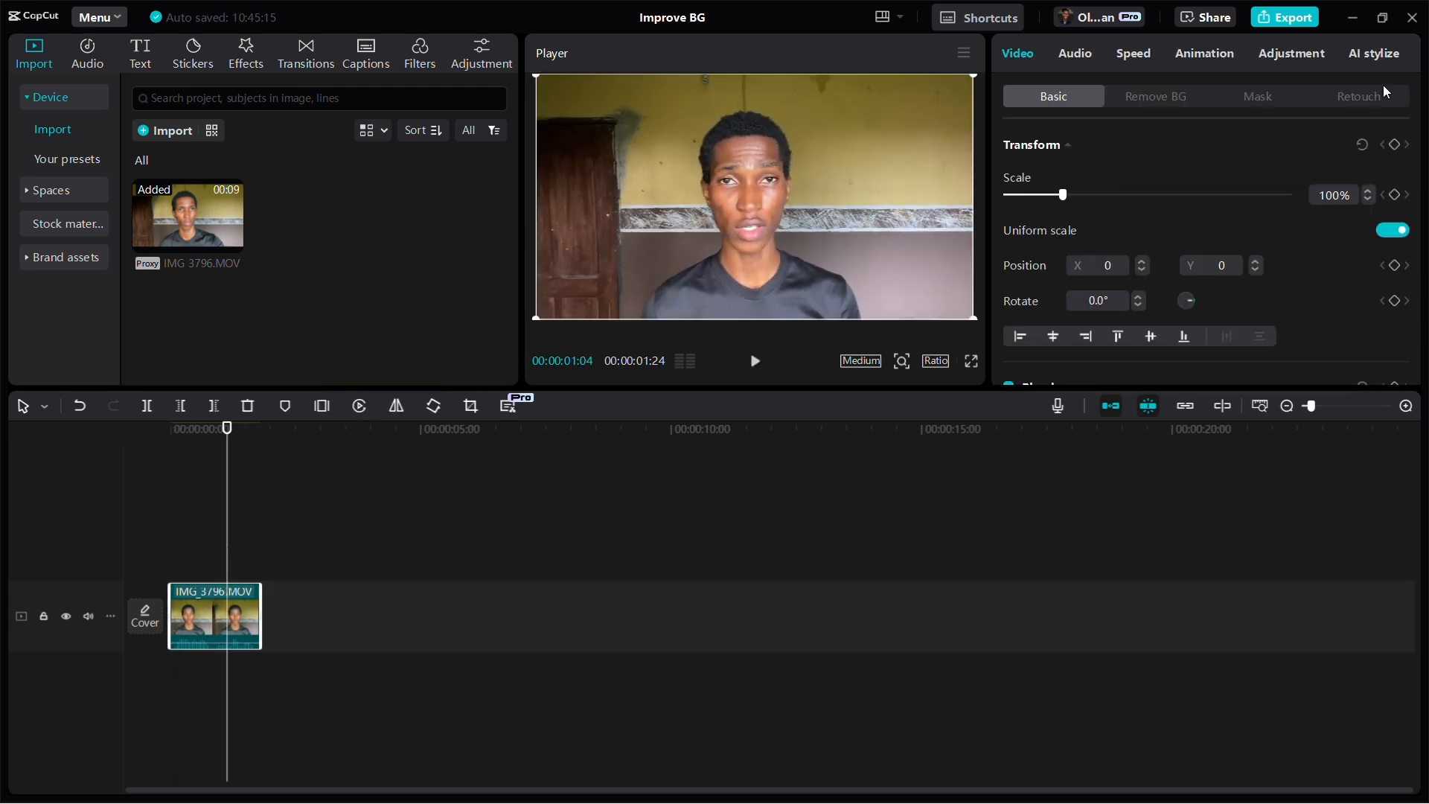
{"action": "left_click", "coordinate": [1171, 102]}
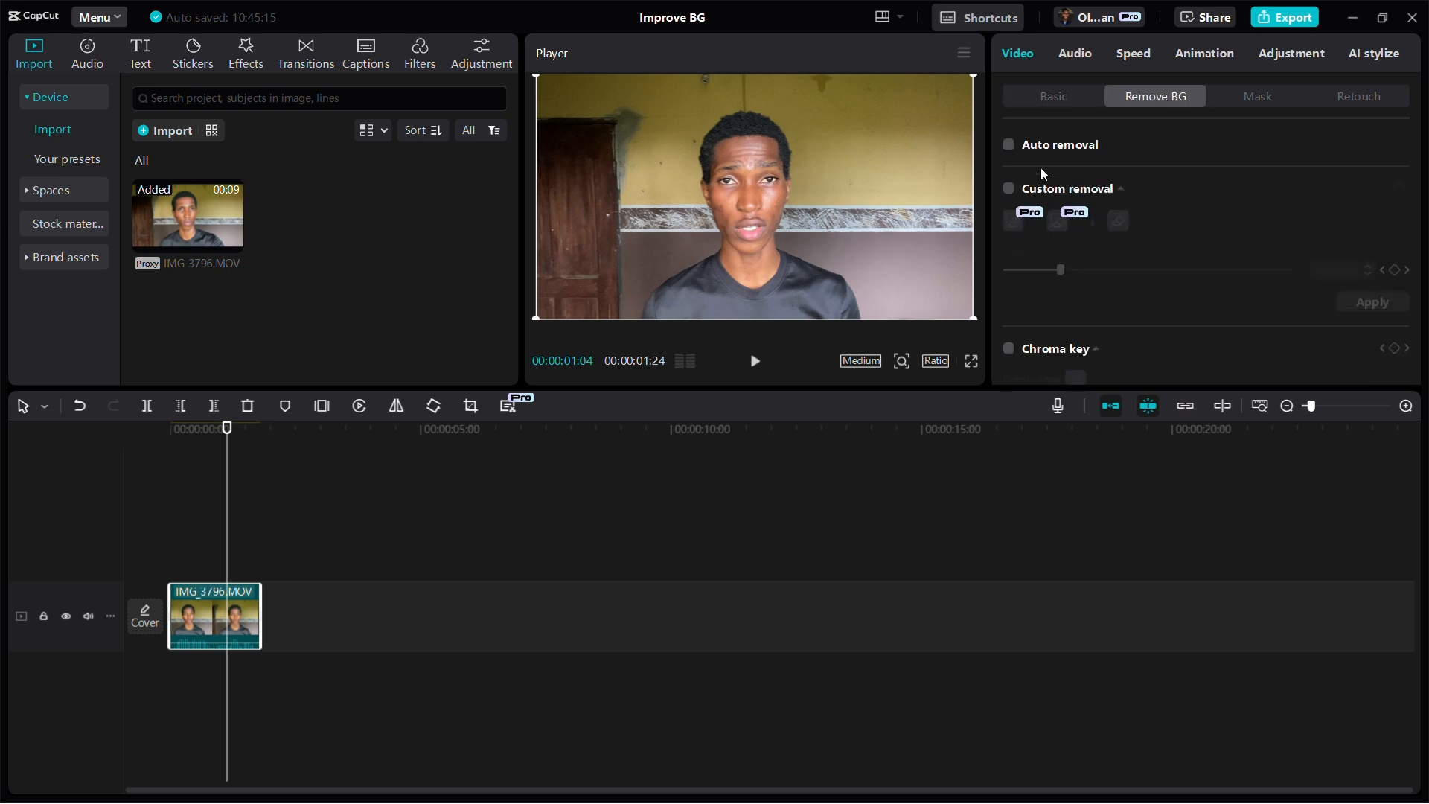
{"action": "left_click", "coordinate": [1009, 148]}
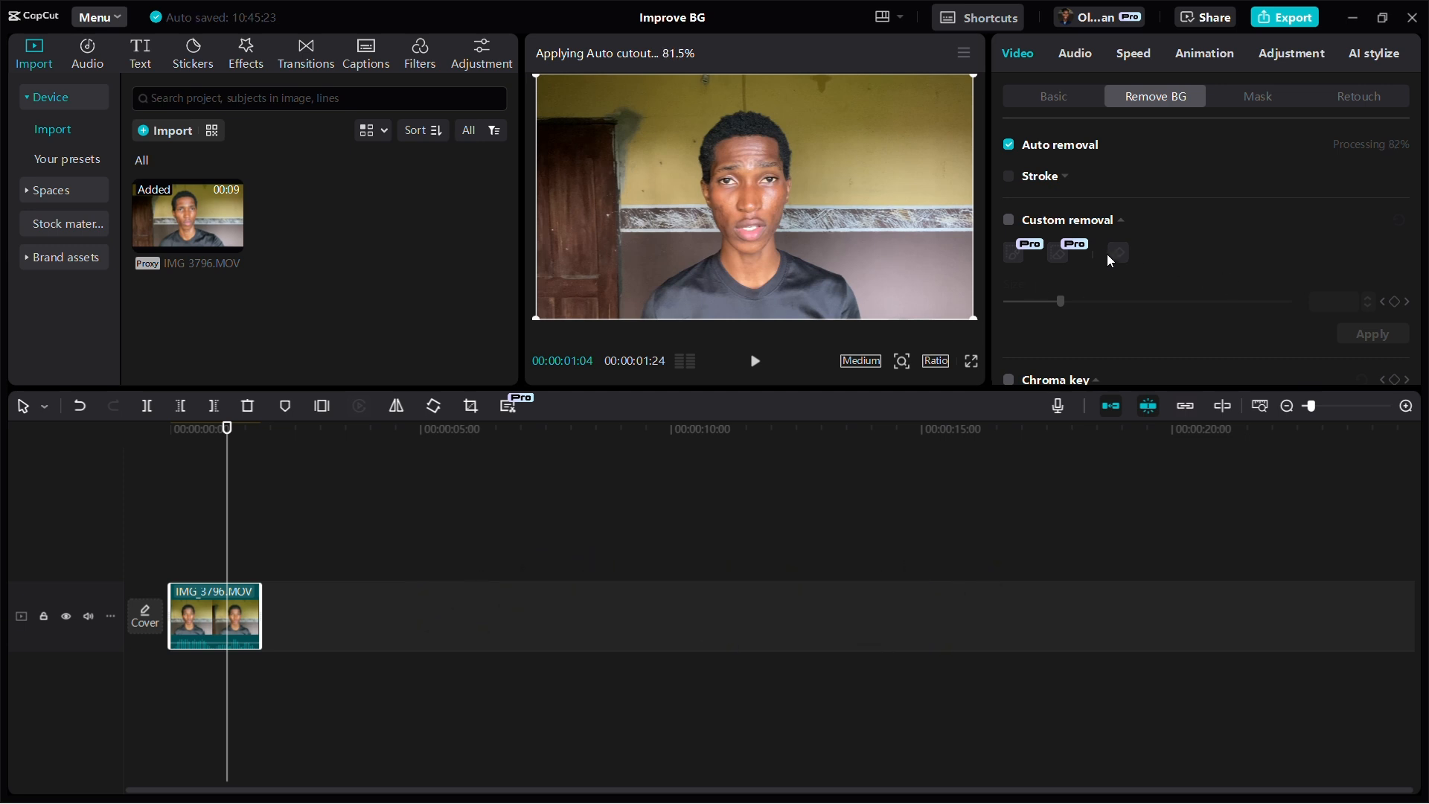
{"action": "scroll", "coordinate": [1062, 283], "scroll_direction": "down", "scroll_amount": 2}
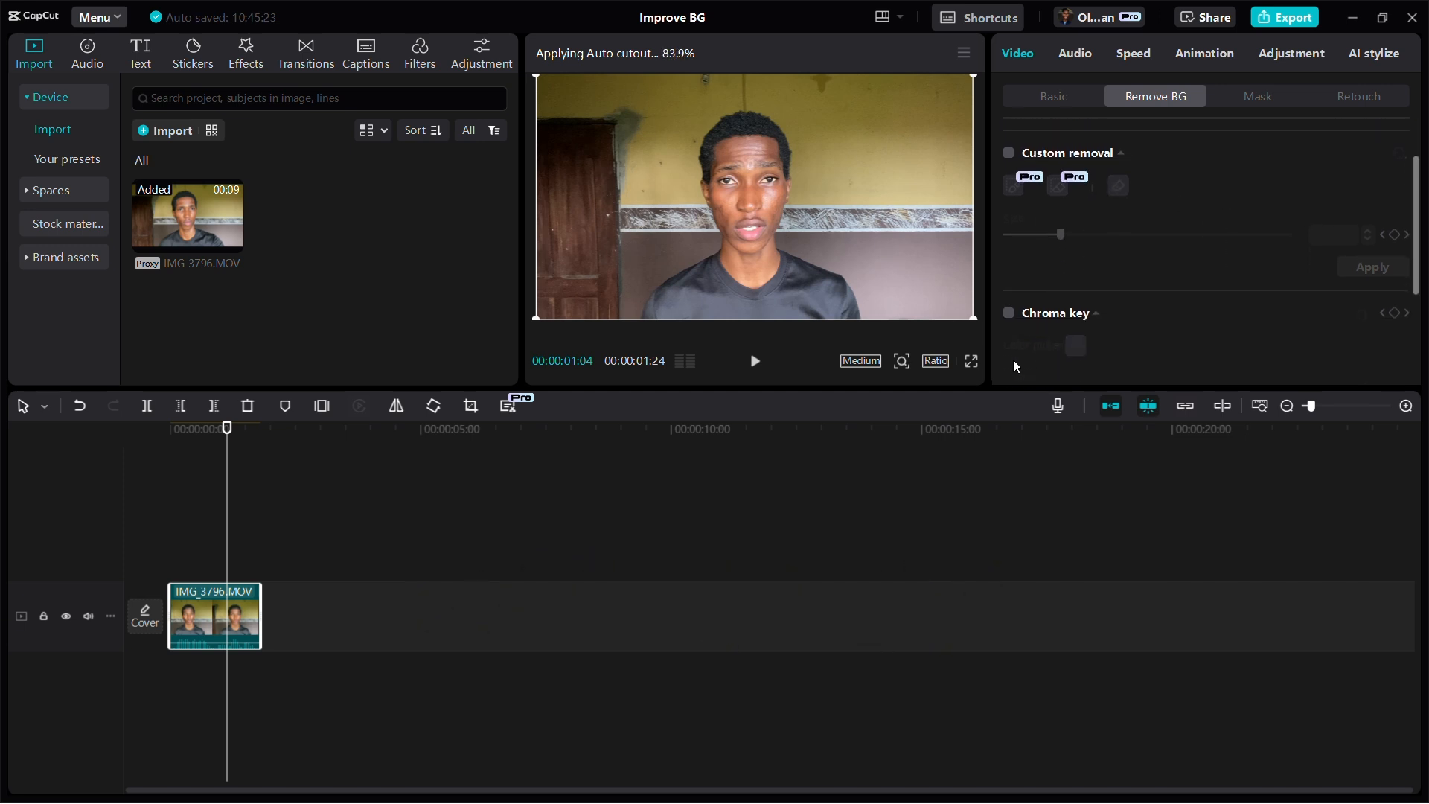
{"action": "scroll", "coordinate": [1109, 325], "scroll_direction": "up", "scroll_amount": 2}
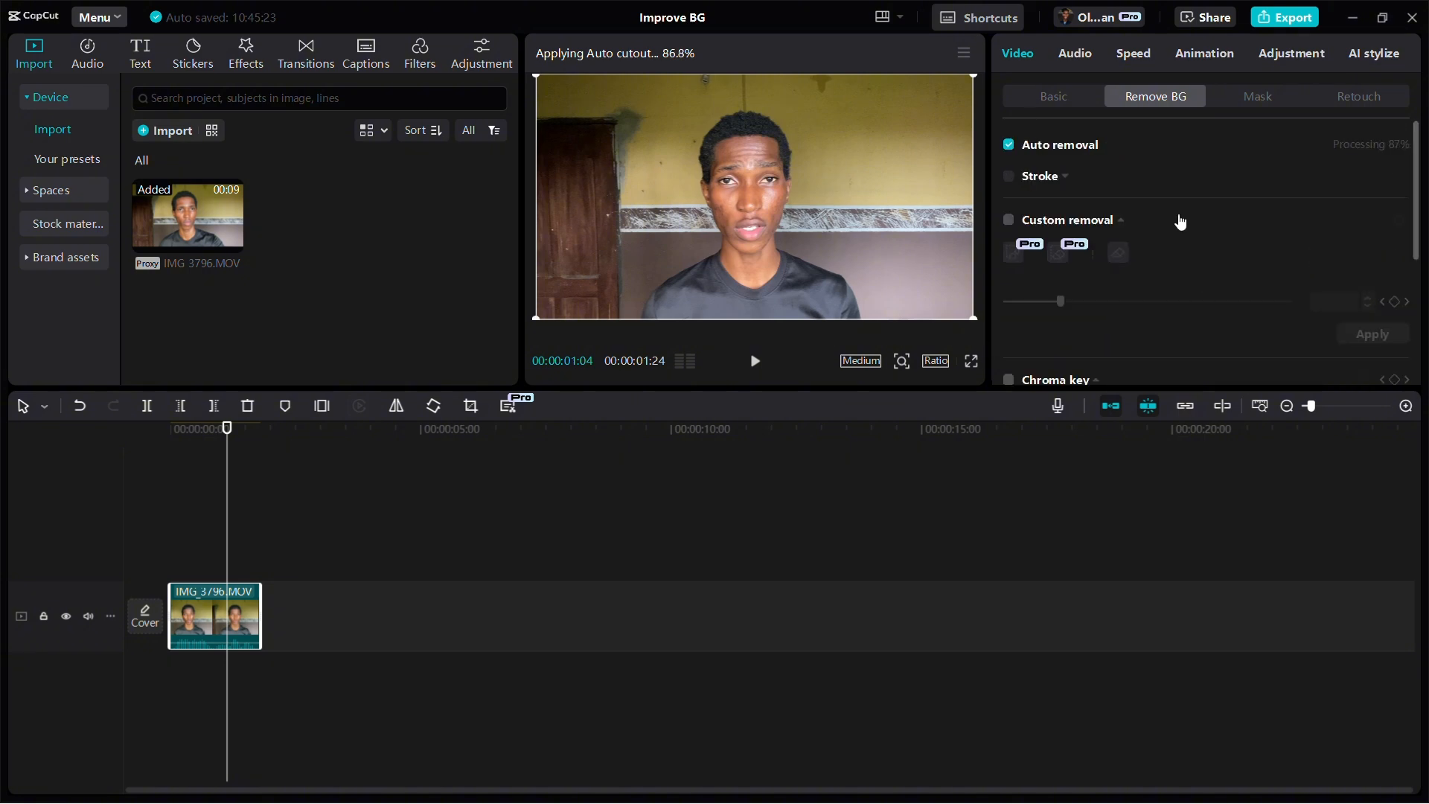
{"action": "scroll", "coordinate": [1132, 233], "scroll_direction": "down", "scroll_amount": 2}
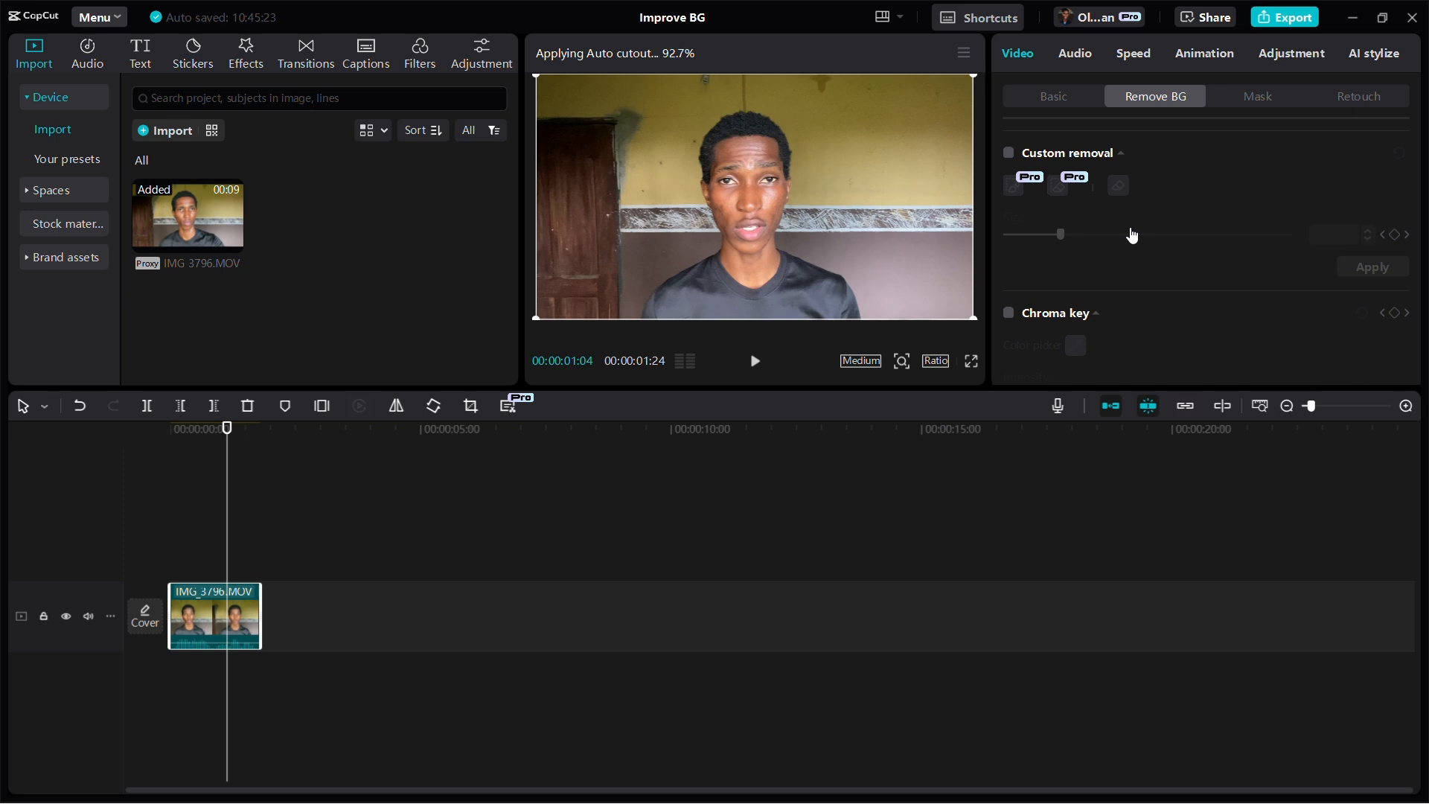
{"action": "scroll", "coordinate": [1131, 270], "scroll_direction": "up", "scroll_amount": 2}
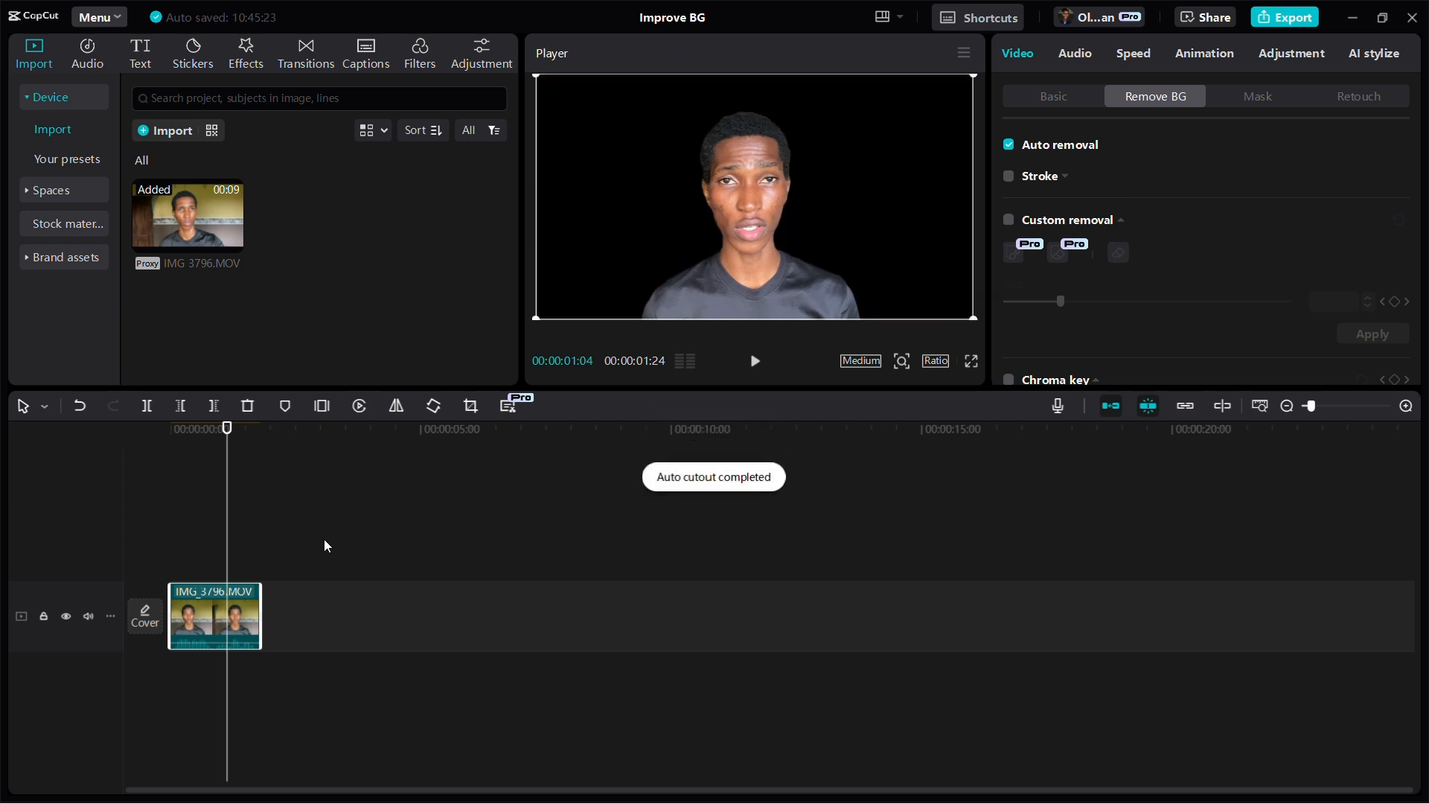
{"action": "left_click", "coordinate": [190, 479]}
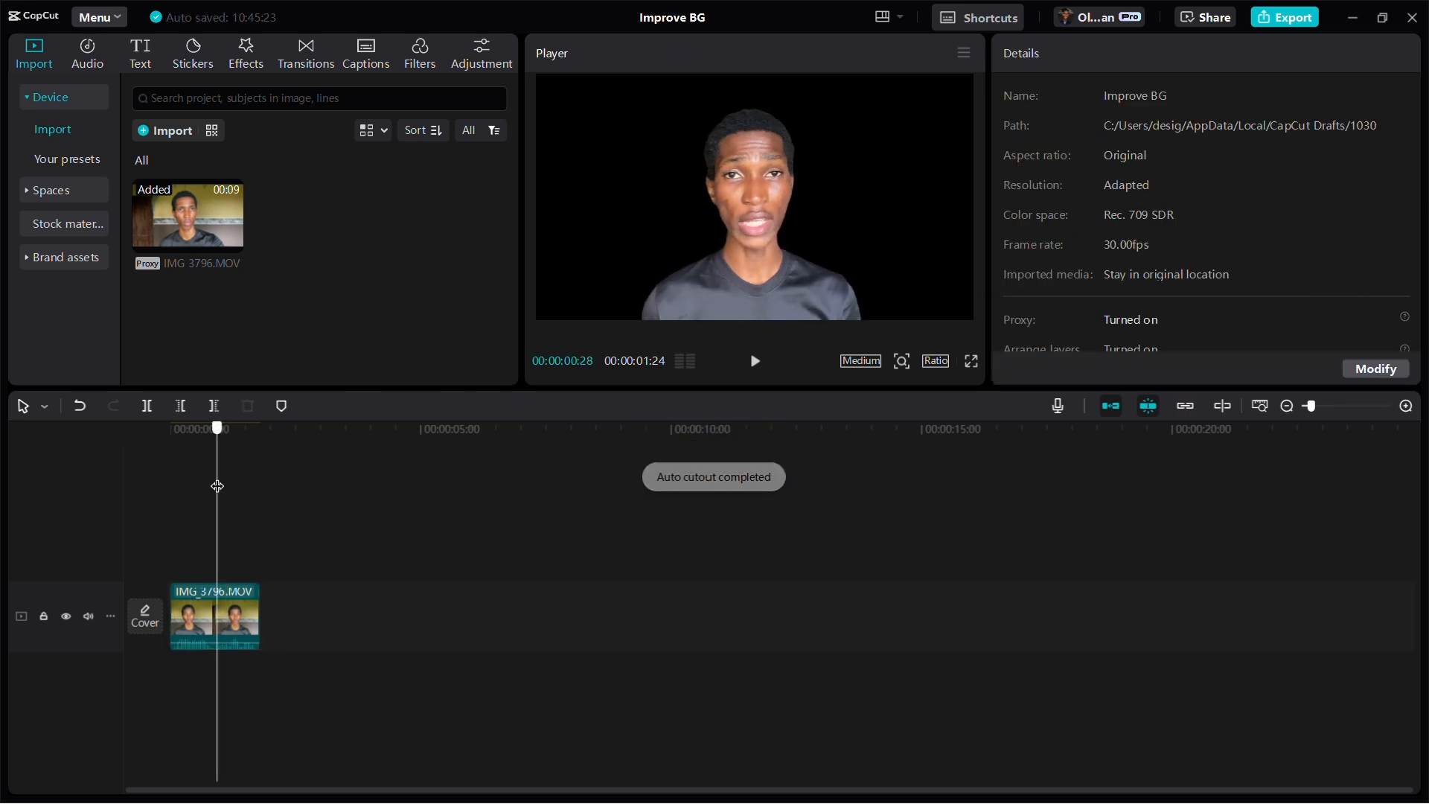
{"action": "left_click_drag", "start_coordinate": [198, 439], "coordinate": [246, 439]}
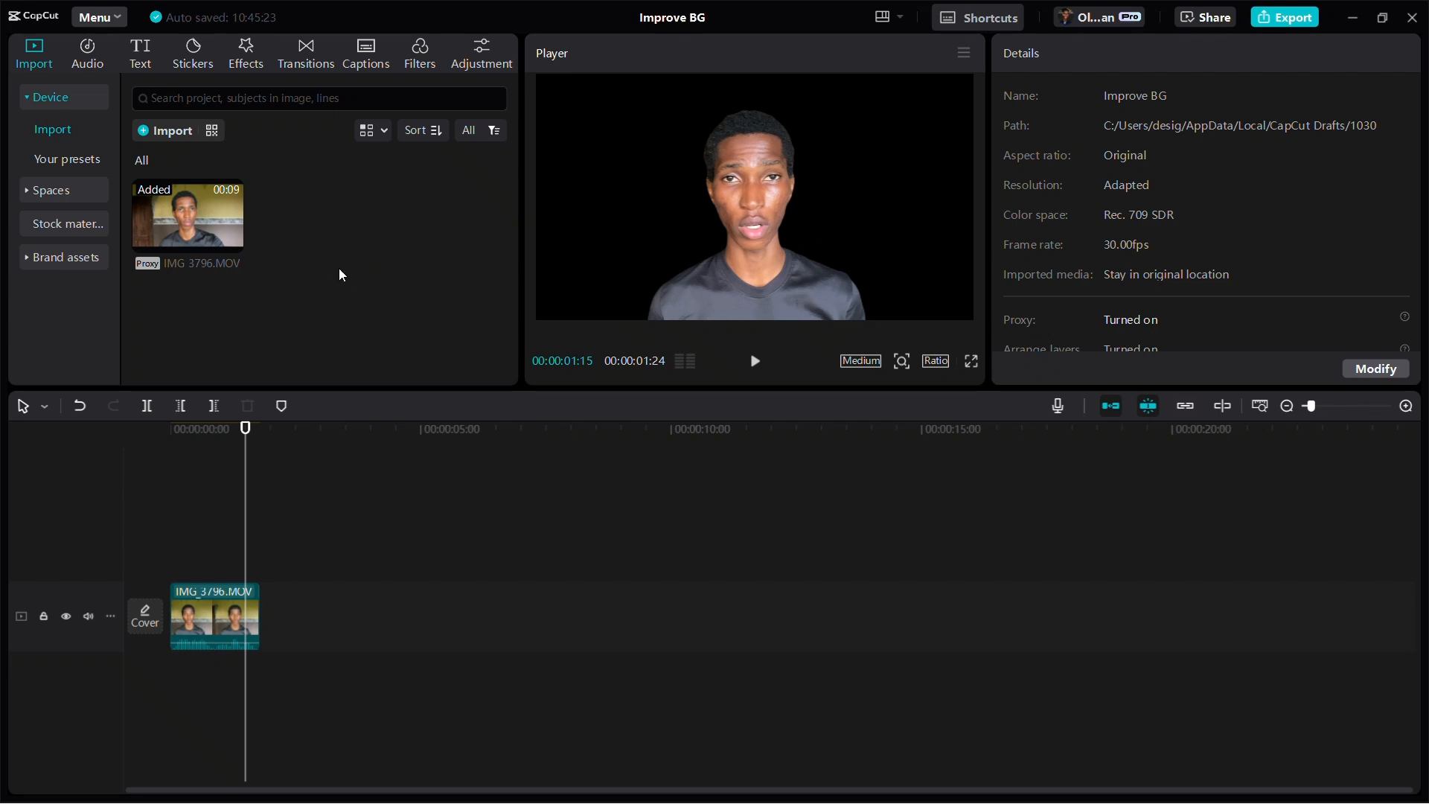
Import the back image from the YT folder into the project media
{"action": "left_click", "coordinate": [166, 132]}
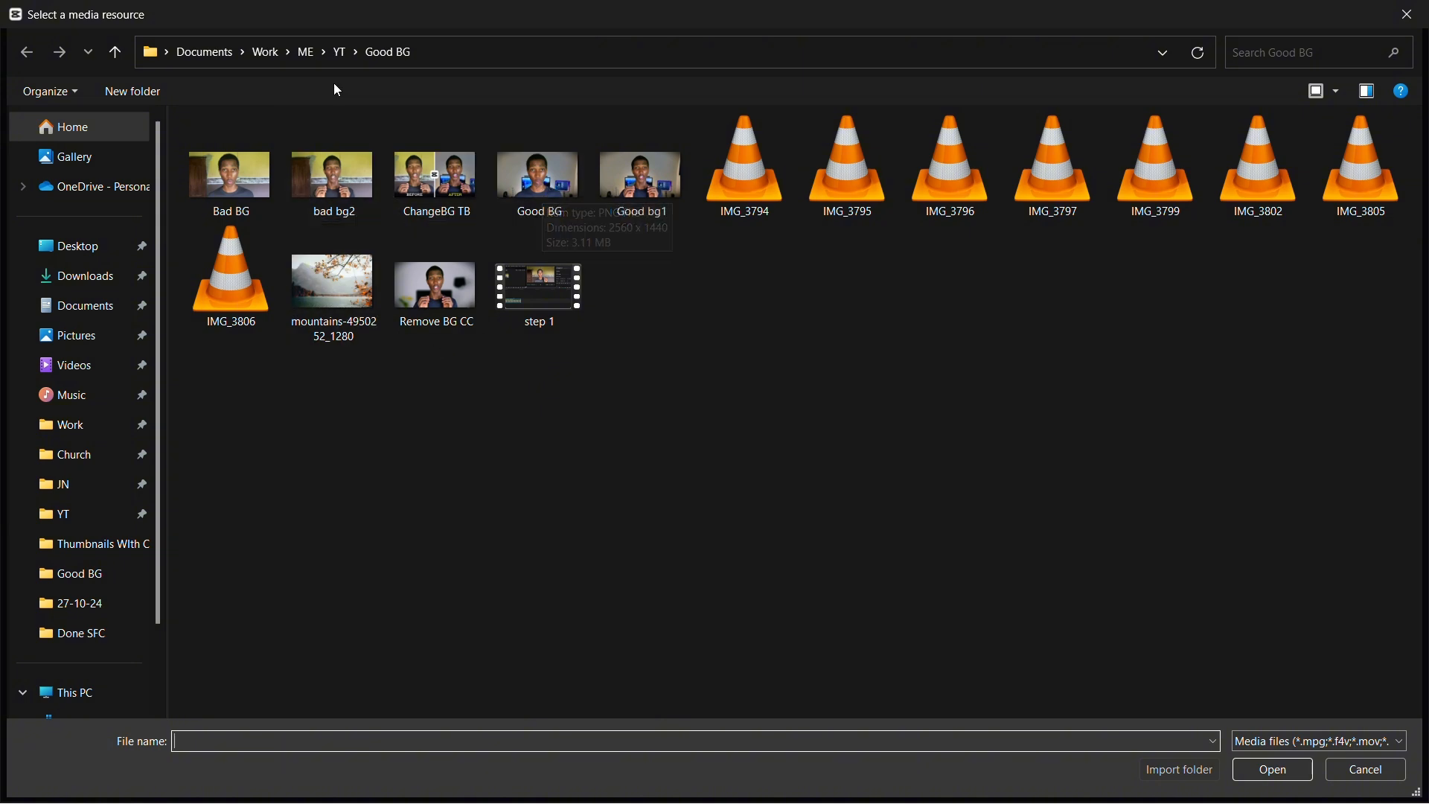
{"action": "left_click", "coordinate": [340, 54]}
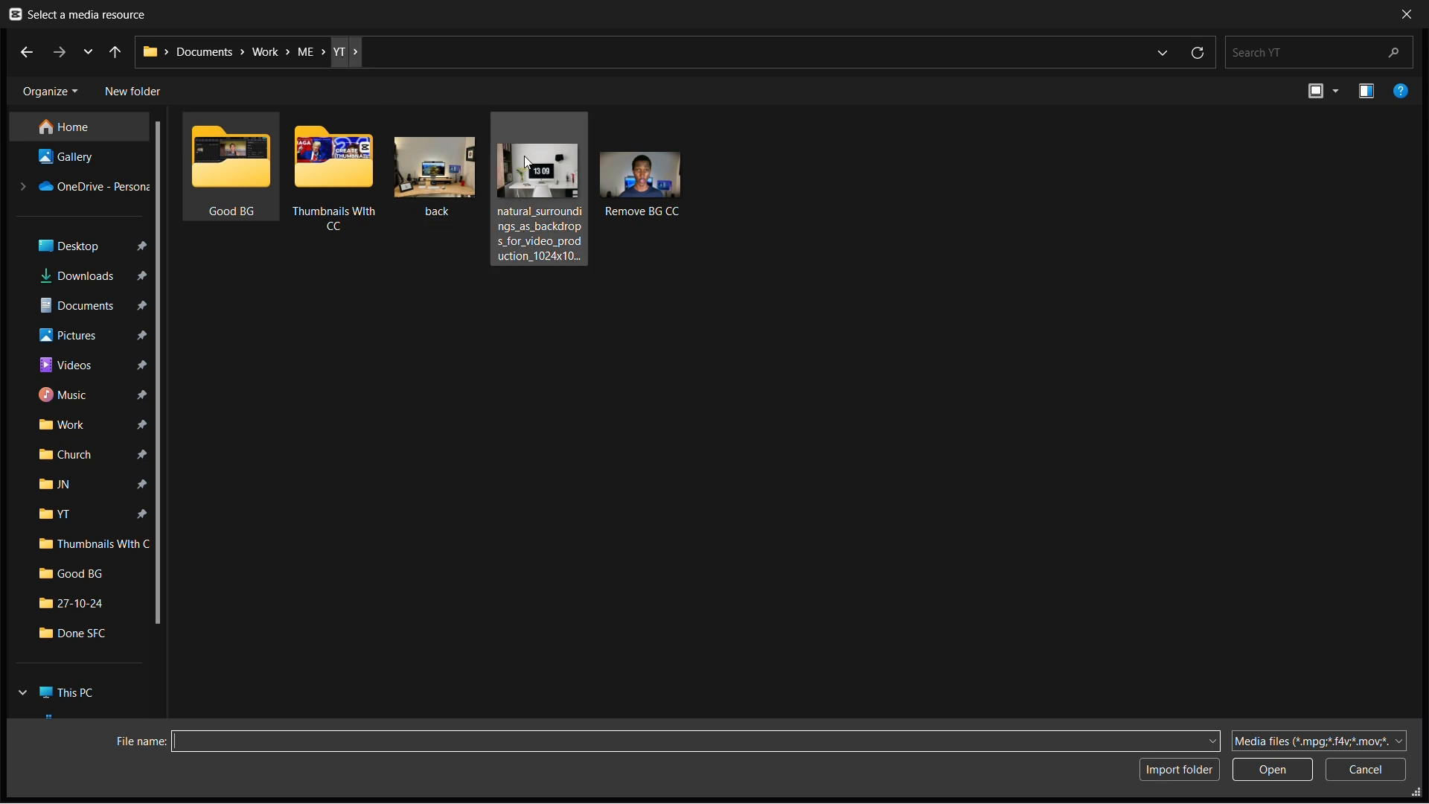
{"action": "left_click", "coordinate": [444, 176]}
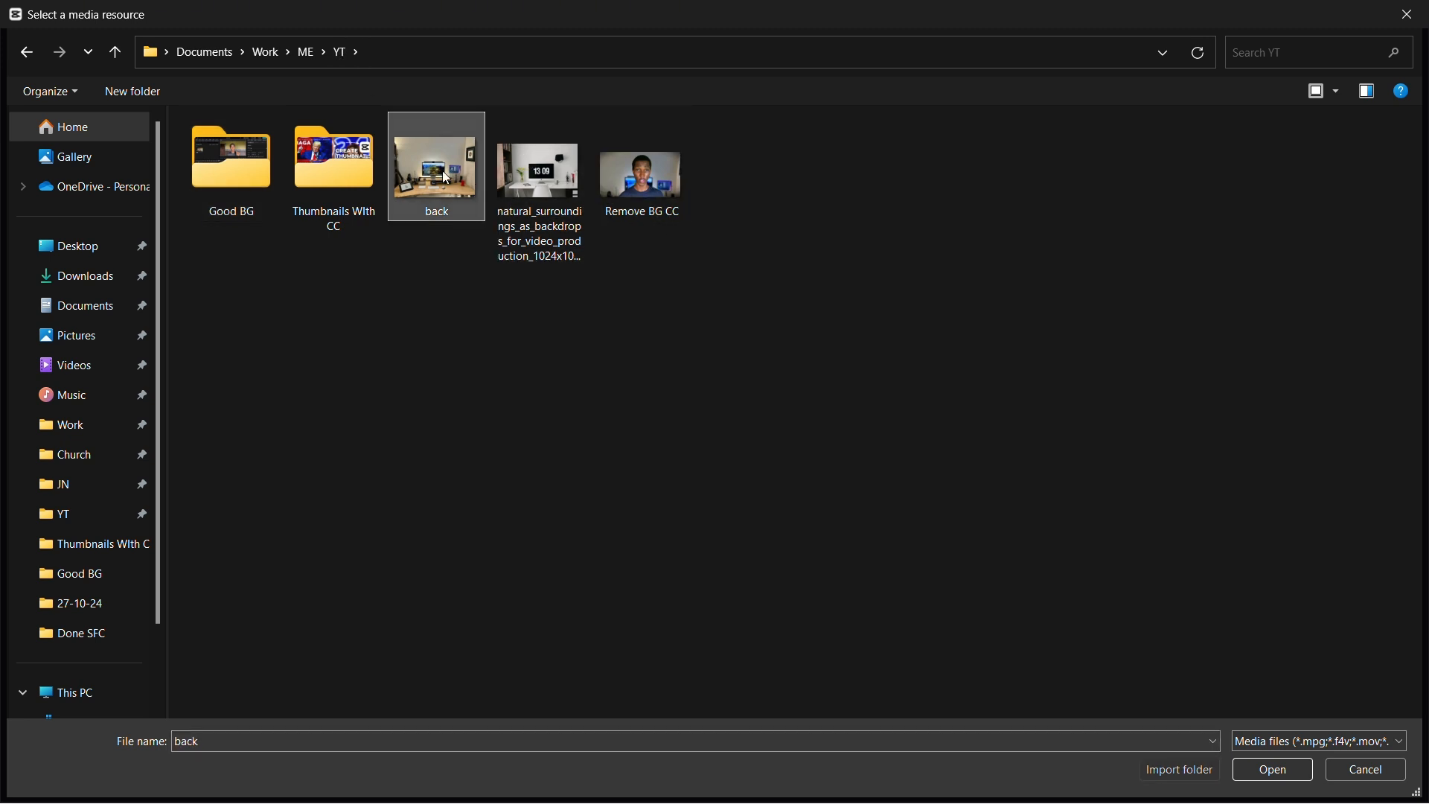
{"action": "double_click", "coordinate": [443, 172]}
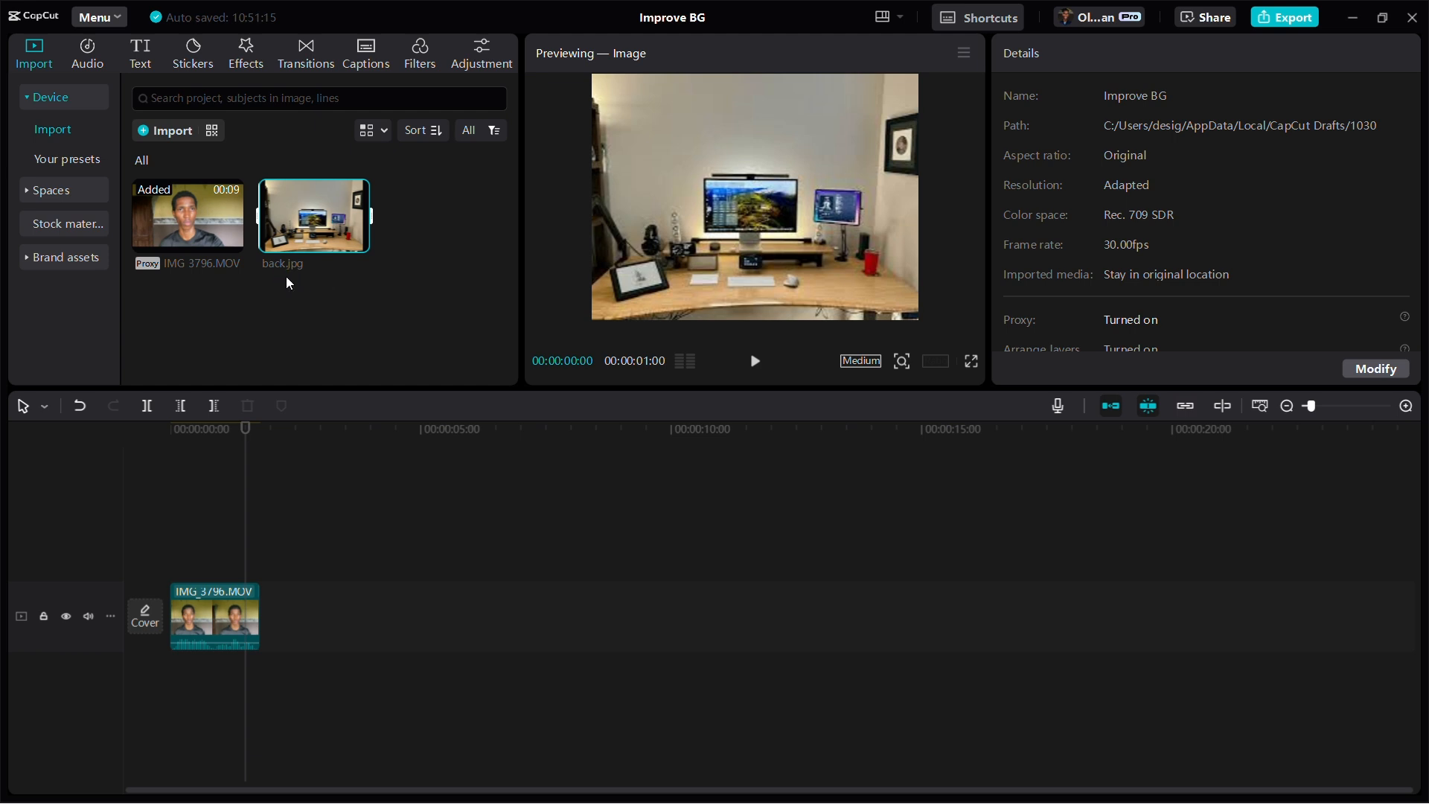
Import the Remove BG CC image from the YT folder and preview both imported images
{"action": "key", "text": "ctrl+i"}
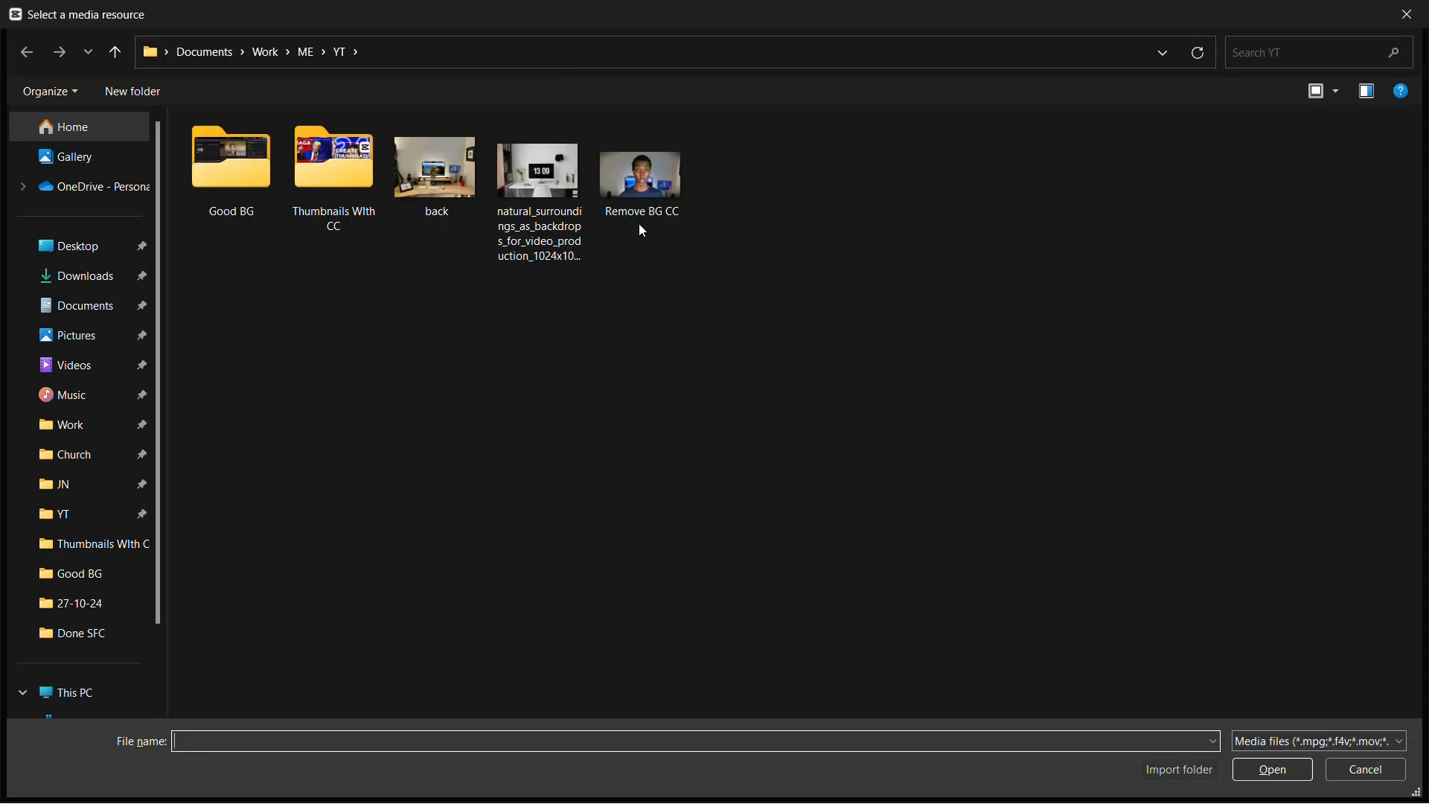
{"action": "double_click", "coordinate": [637, 199]}
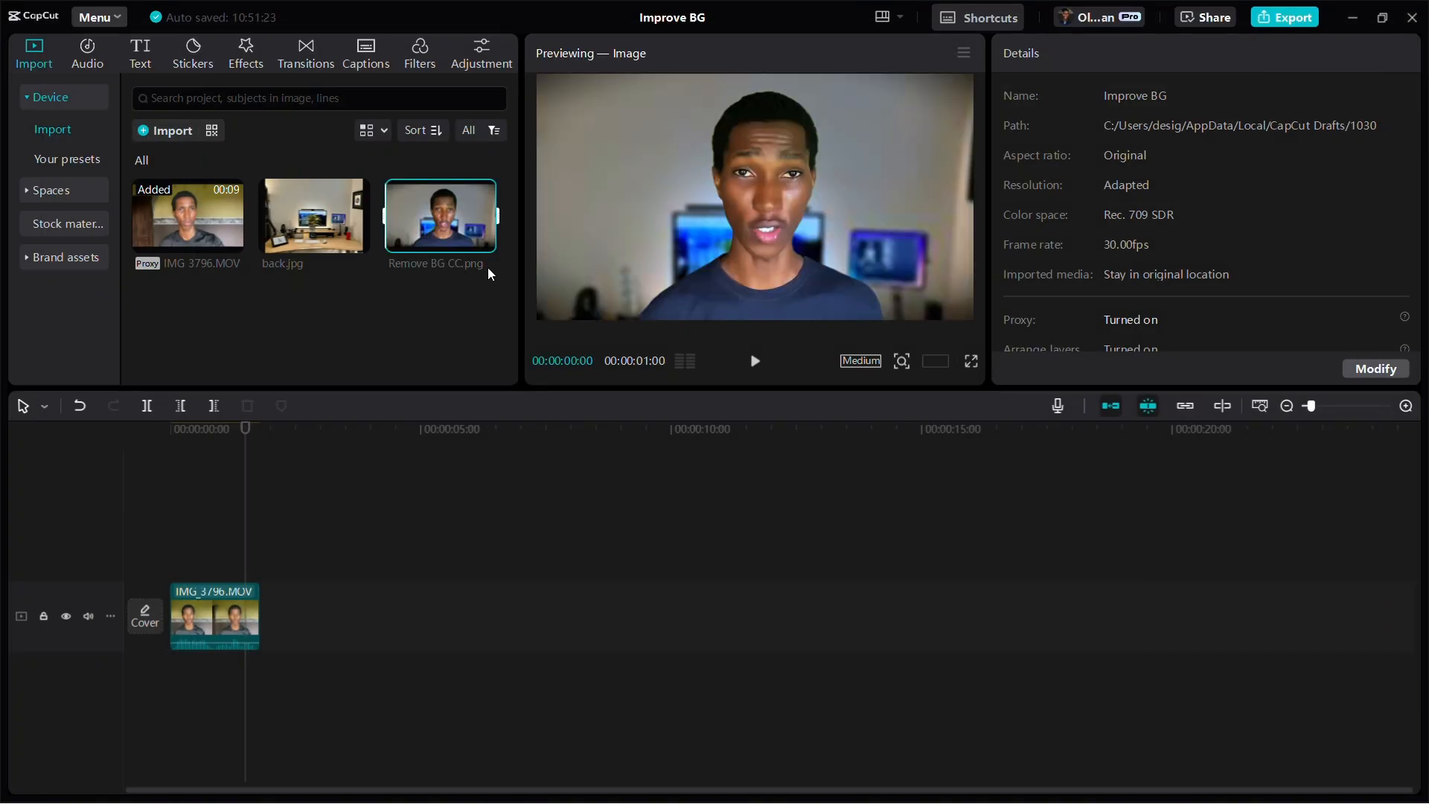
{"action": "left_click", "coordinate": [308, 219]}
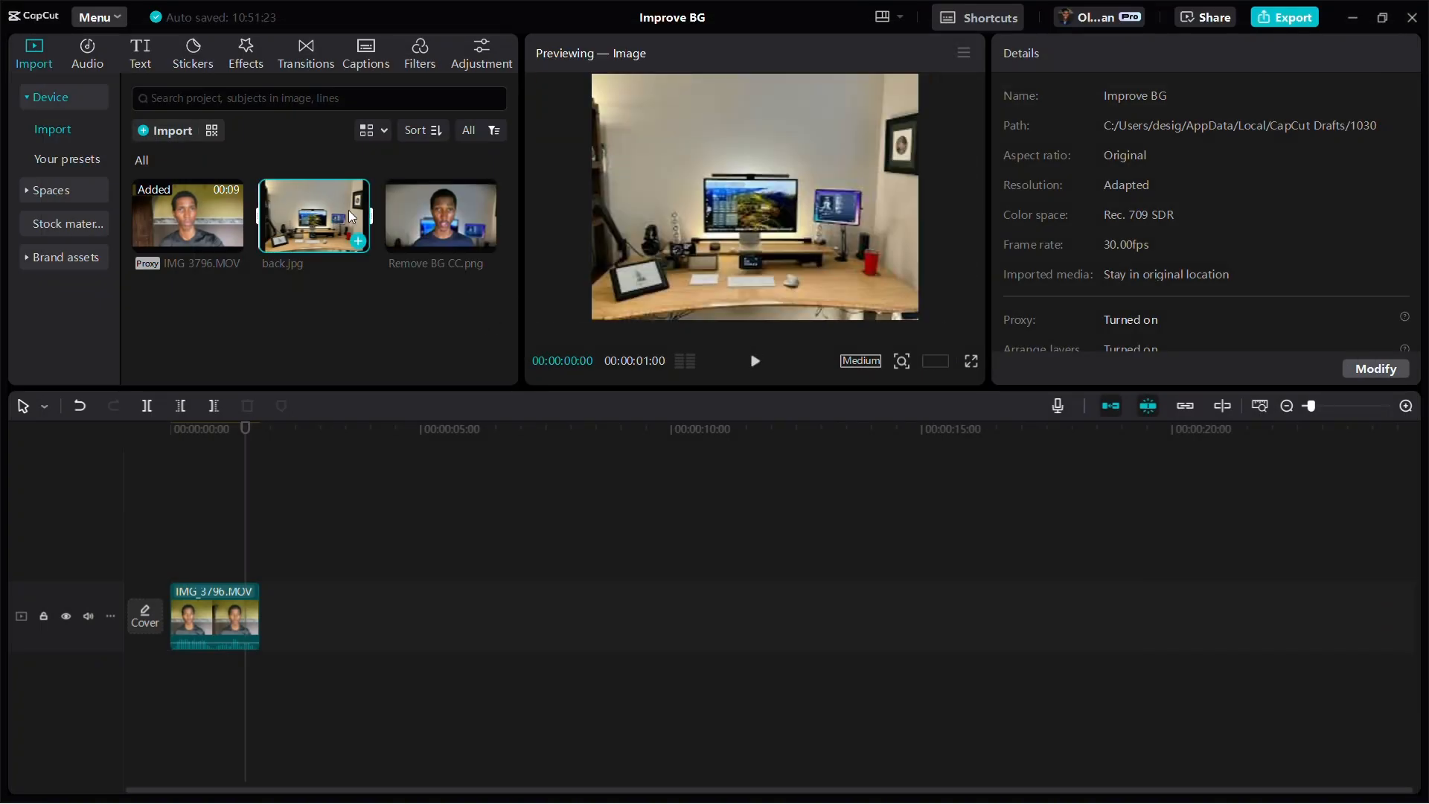
{"action": "left_click", "coordinate": [423, 213]}
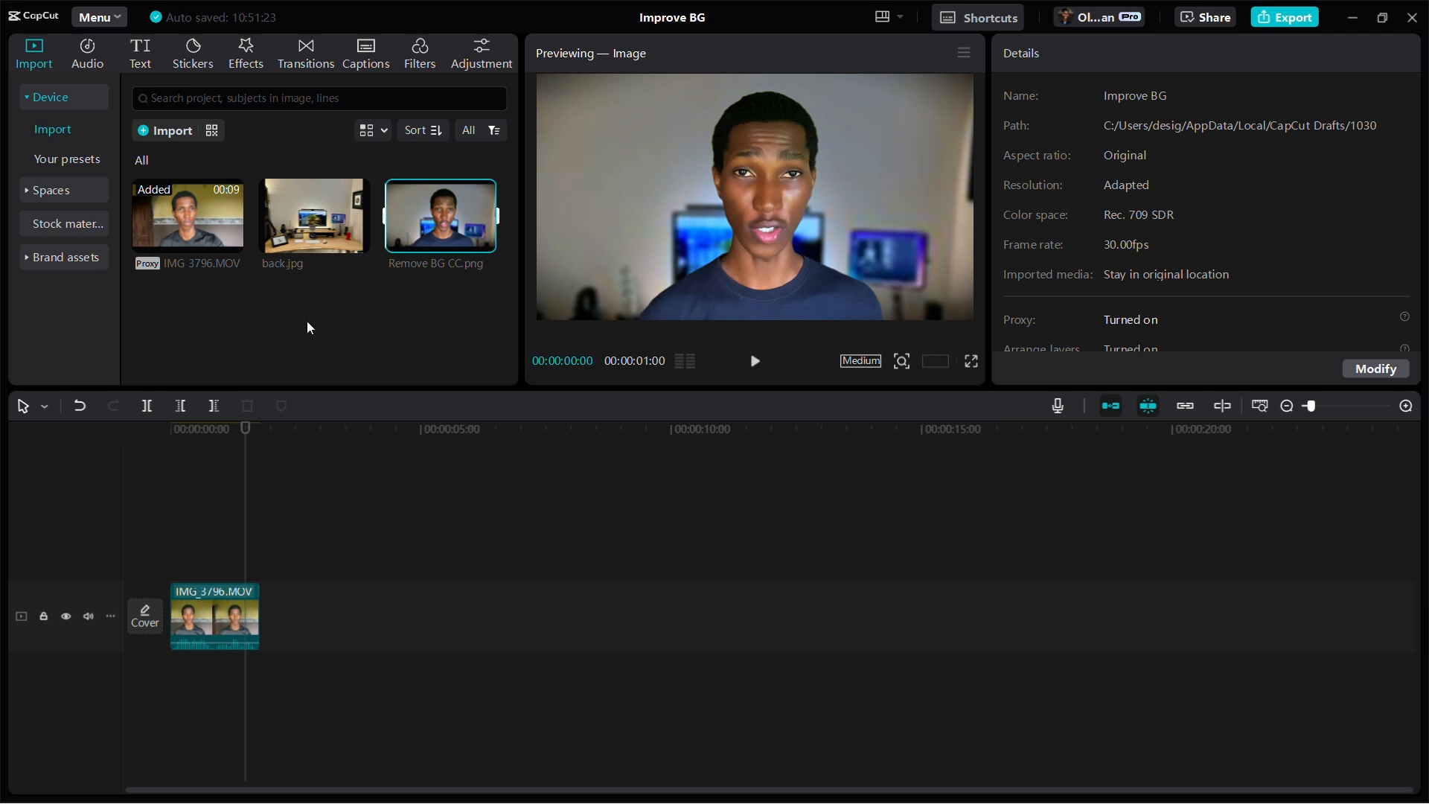
Move the IMG_3796.MOV clip to the upper track, and place back.jpg beneath it on the main track with a matching length
{"action": "left_click", "coordinate": [221, 543]}
{"action": "left_click", "coordinate": [230, 608]}
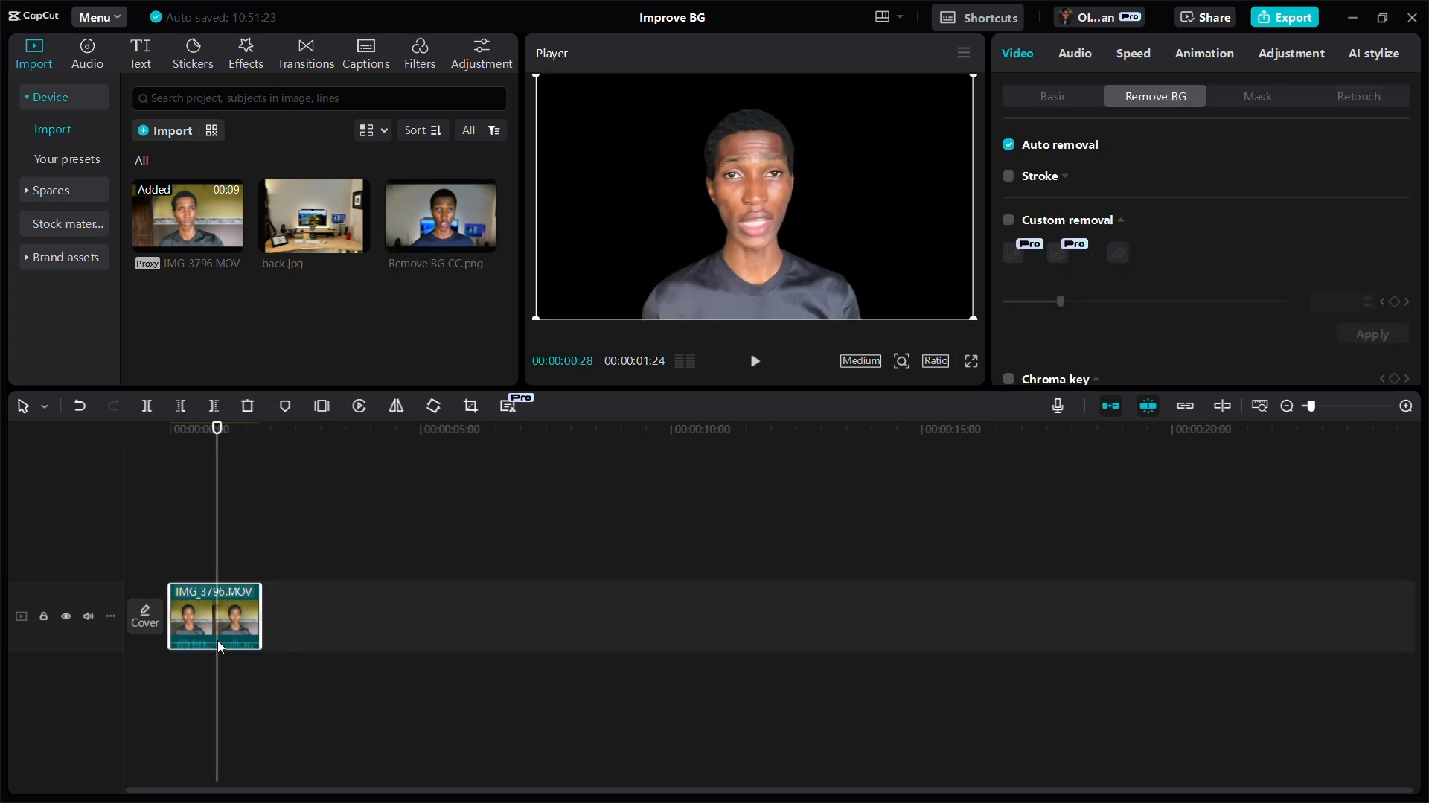
{"action": "left_click_drag", "start_coordinate": [214, 631], "coordinate": [207, 564]}
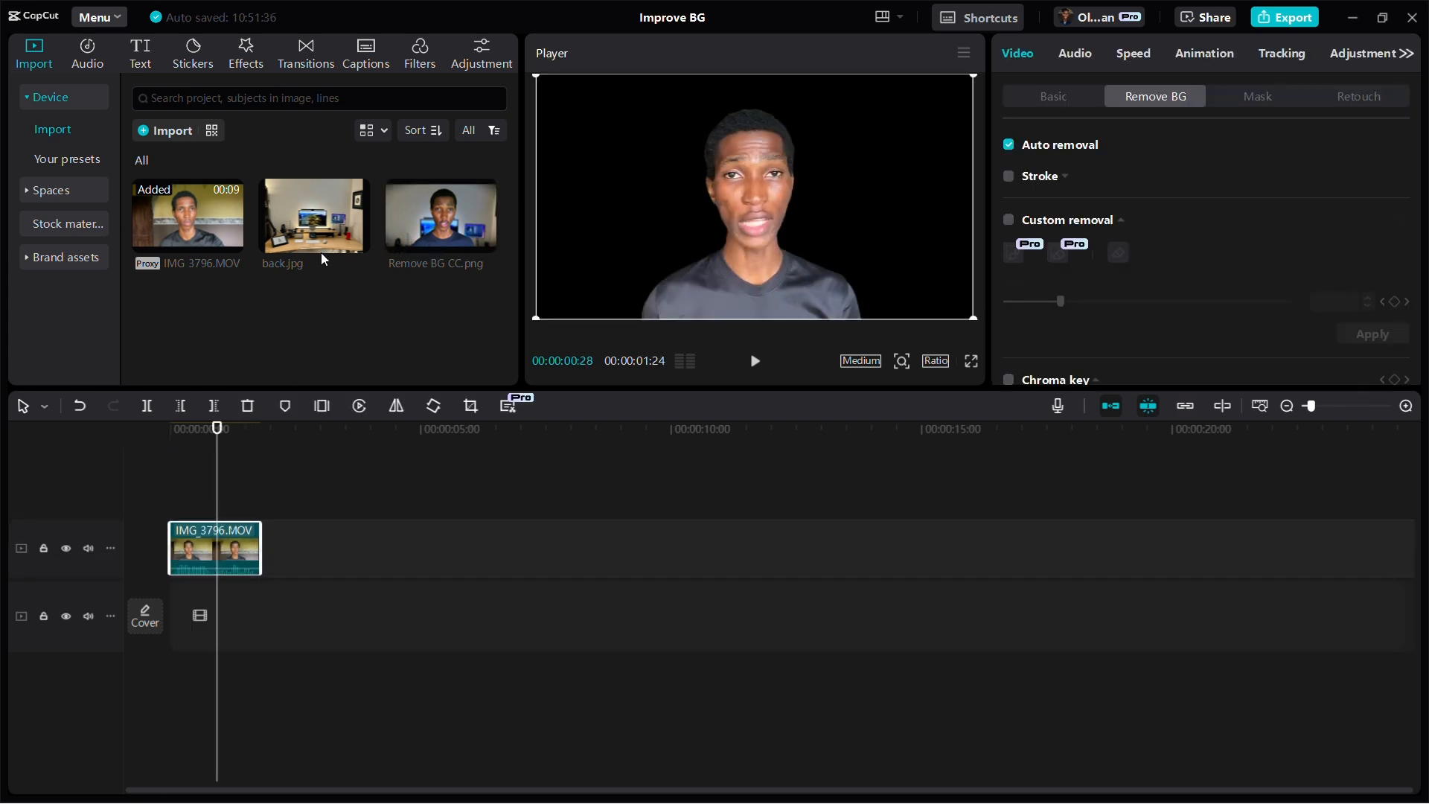
{"action": "left_click", "coordinate": [311, 212]}
{"action": "left_click_drag", "start_coordinate": [312, 215], "coordinate": [259, 610]}
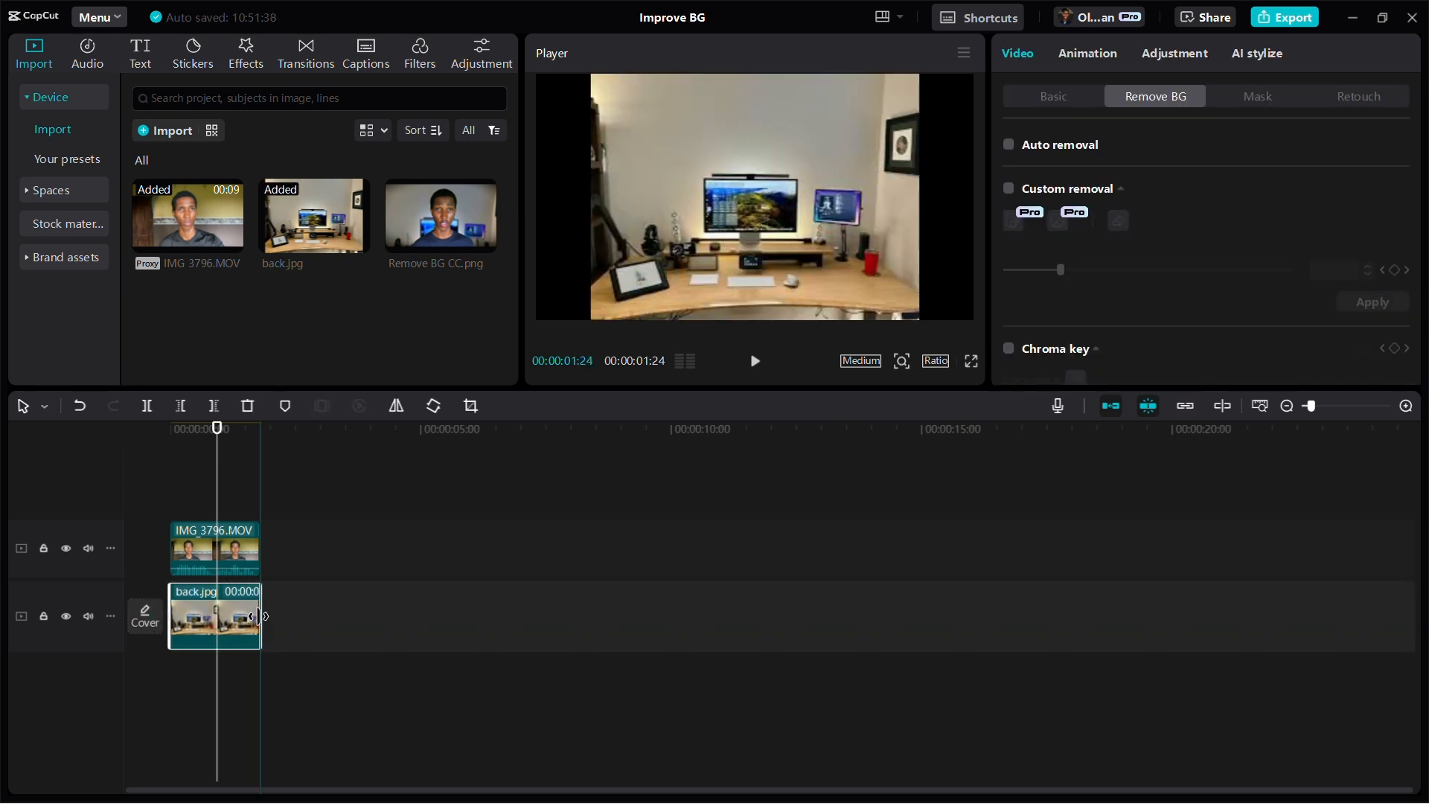
{"action": "left_click", "coordinate": [232, 476]}
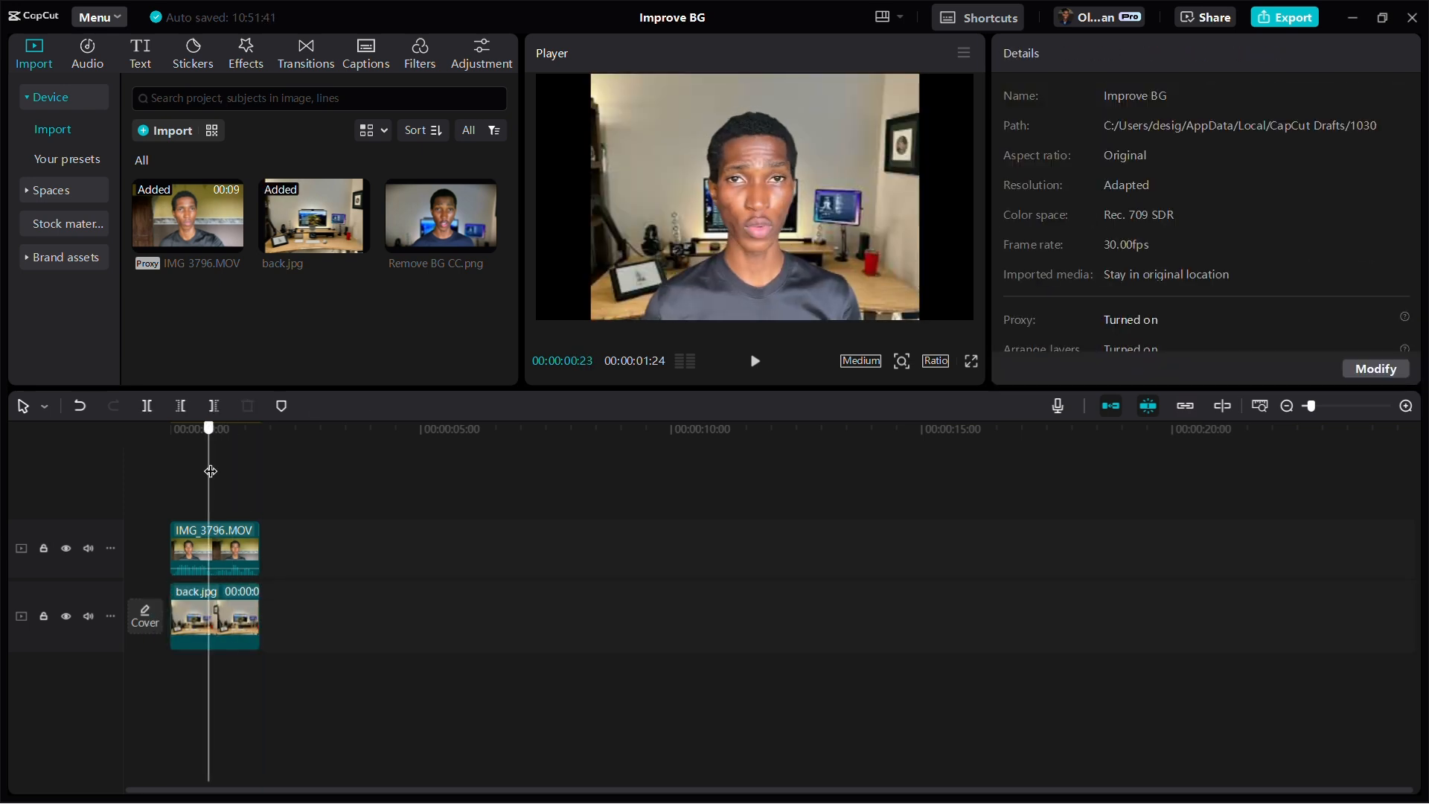
{"action": "left_click", "coordinate": [201, 482]}
{"action": "mouse_move", "coordinate": [200, 481]}
{"action": "left_mouse_down"}
{"action": "mouse_move", "coordinate": [236, 471]}
{"action": "mouse_move", "coordinate": [192, 487]}
{"action": "left_mouse_up"}
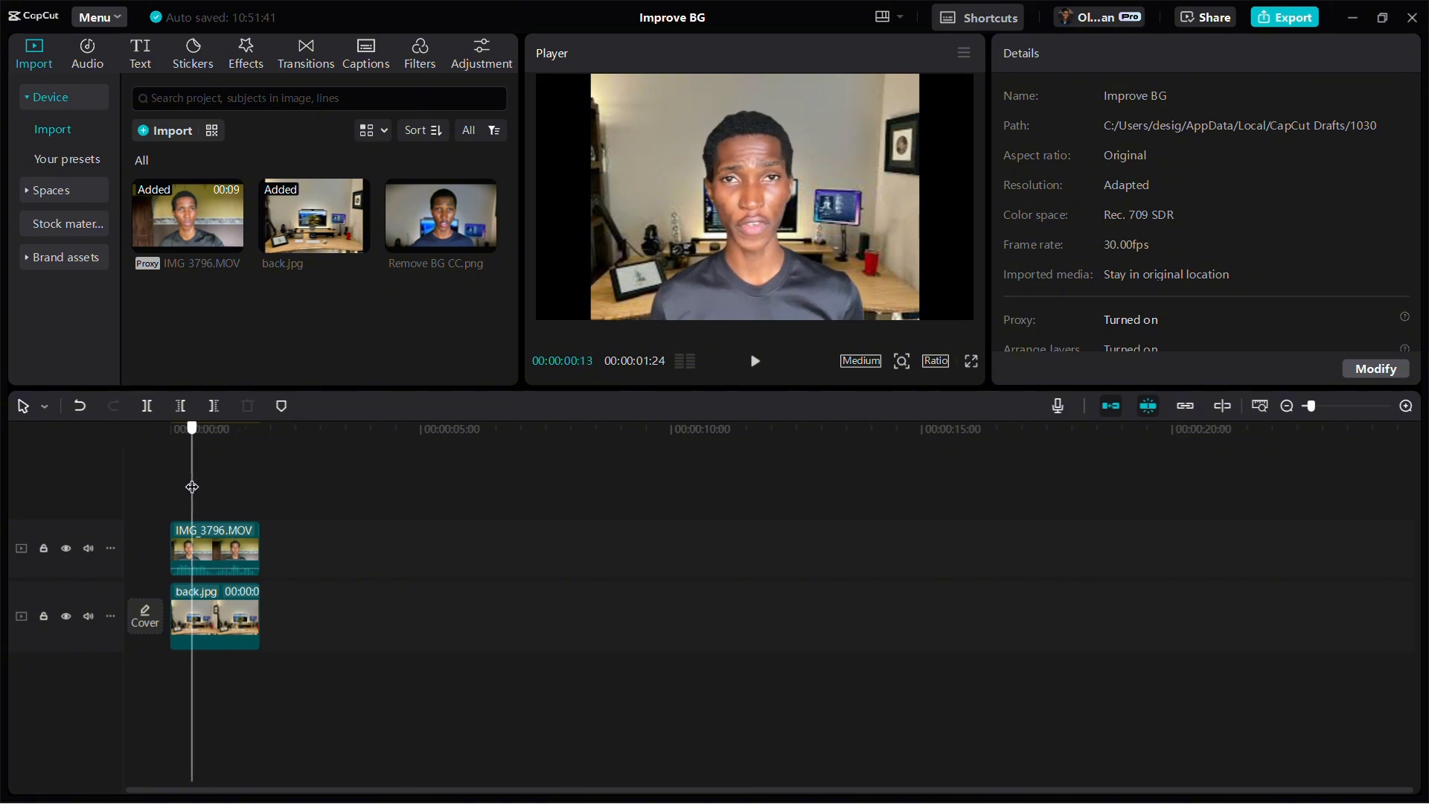
Enlarge back.jpg to fill the frame's full width, and preview Remove BG CC.png as a reference
{"action": "left_click", "coordinate": [215, 637]}
{"action": "left_click_drag", "start_coordinate": [919, 317], "coordinate": [1011, 341]}
{"action": "left_click", "coordinate": [421, 224]}
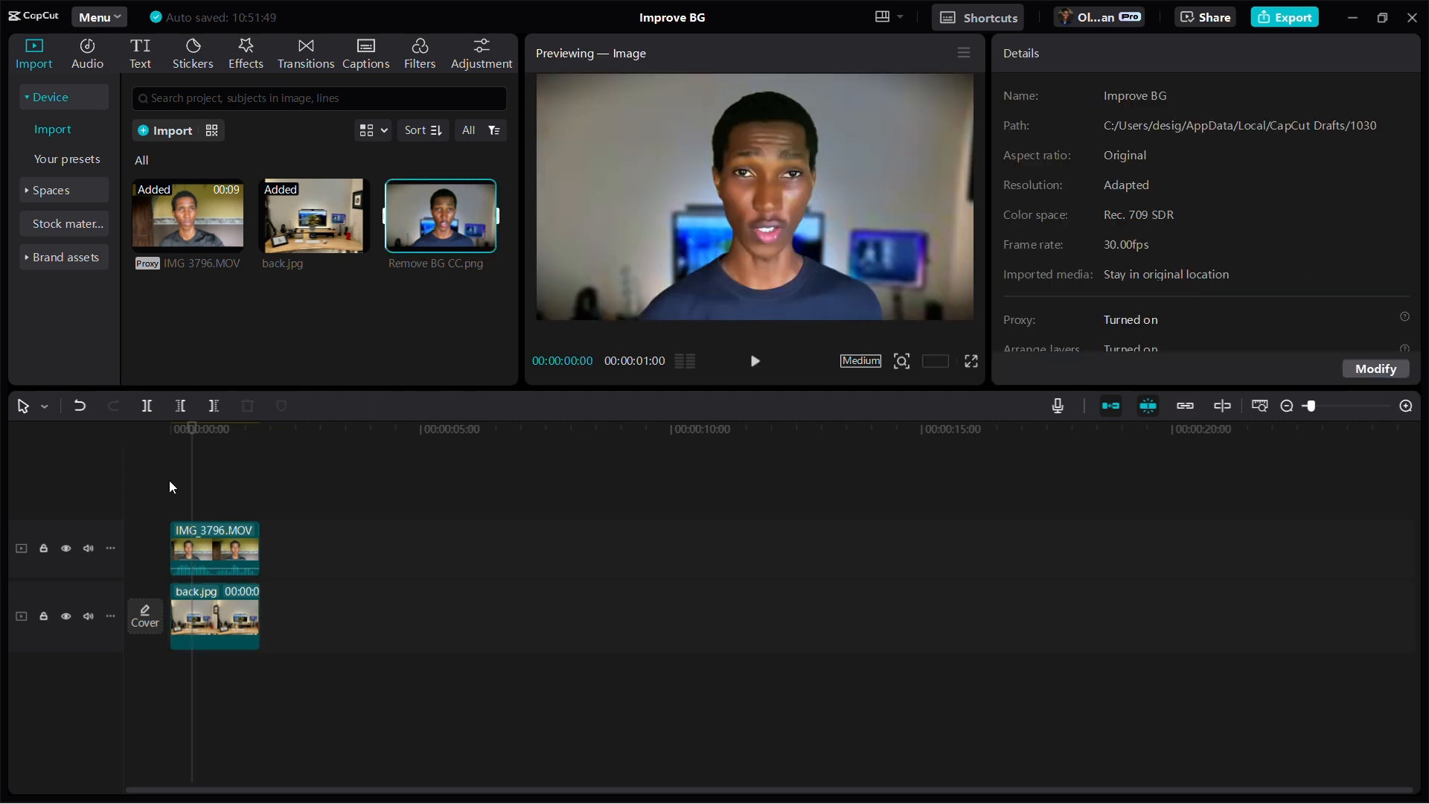
{"action": "left_click", "coordinate": [223, 480]}
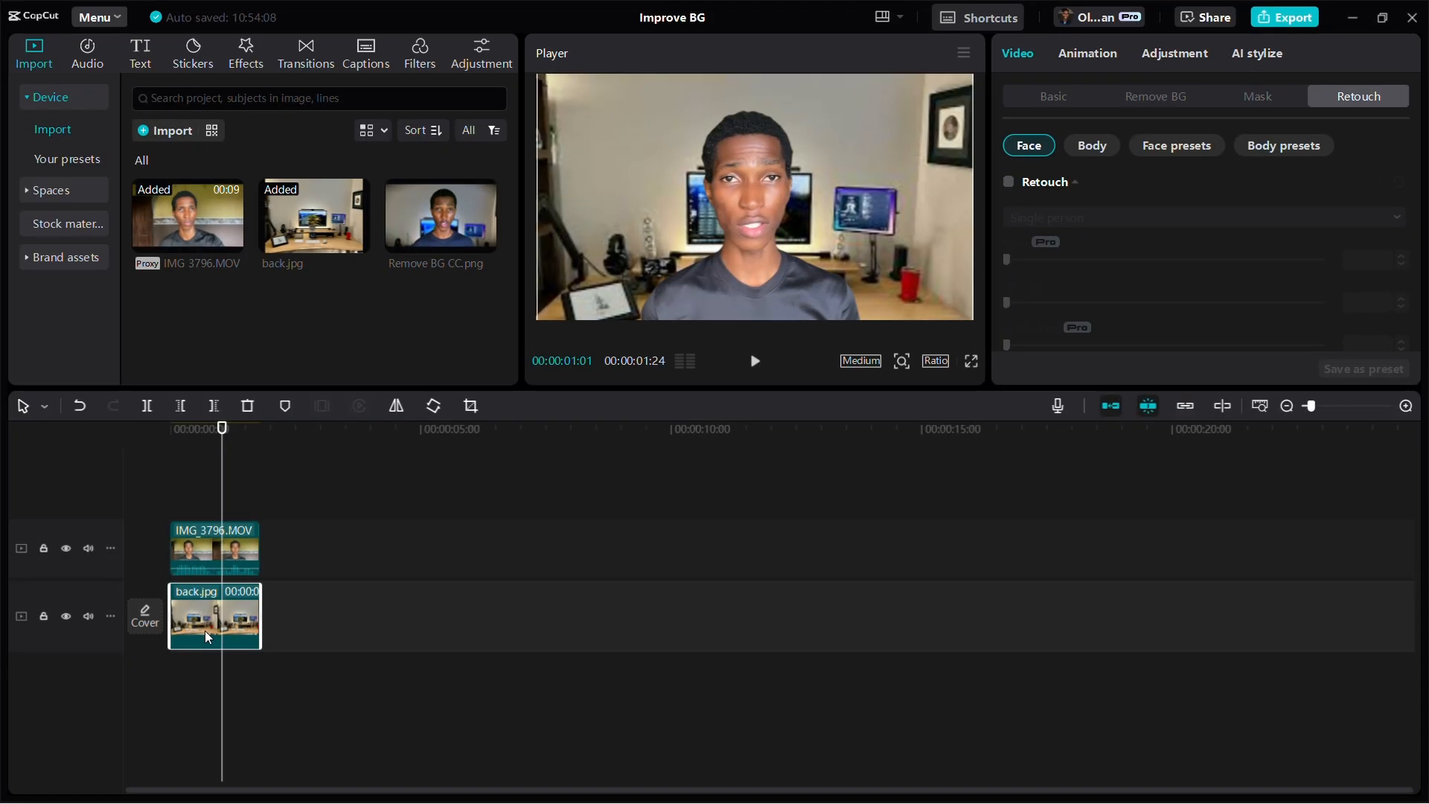
Shift the back.jpg background down until its top edge meets the top edge of the video frame
{"action": "scroll", "coordinate": [724, 220], "scroll_direction": "down", "scroll_amount": 3}
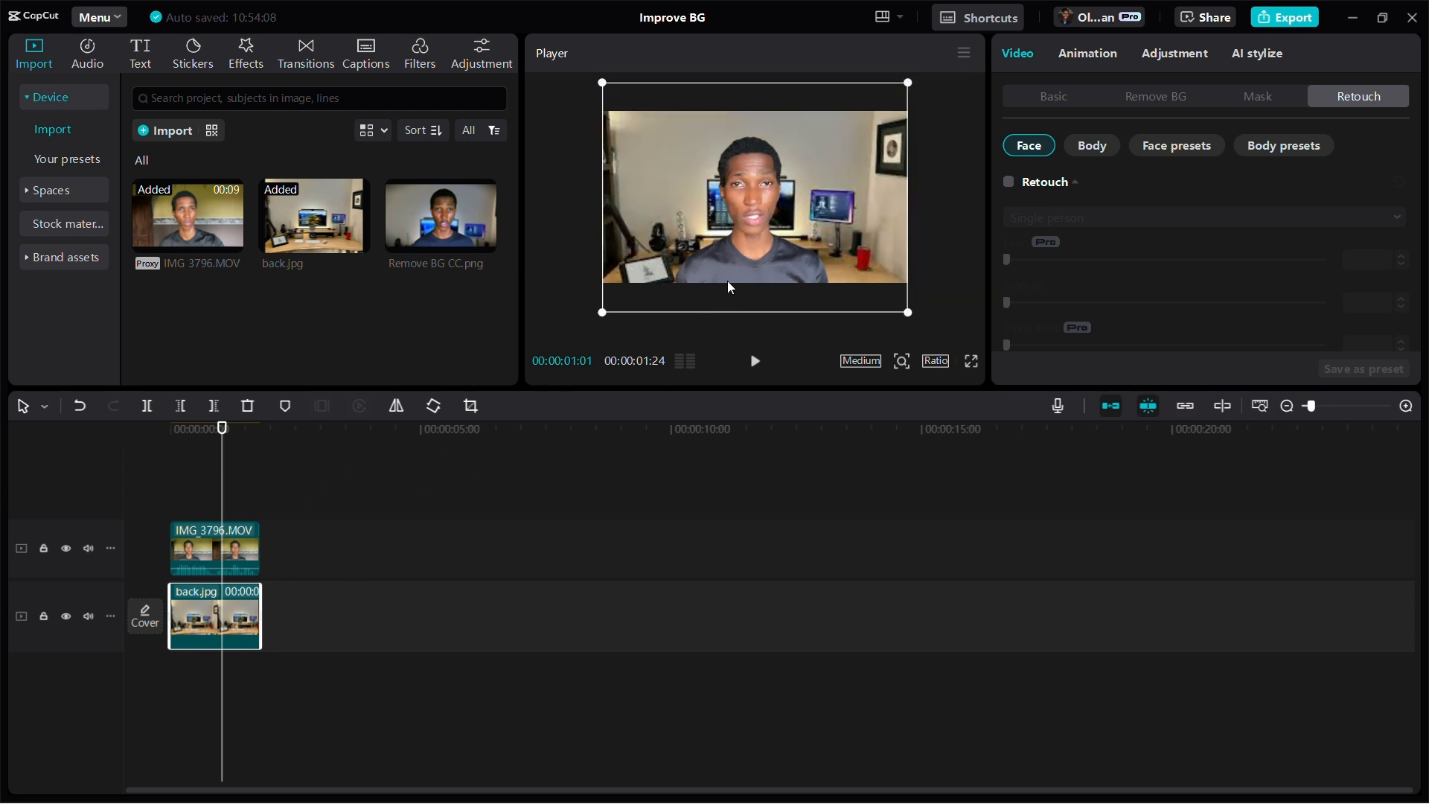
{"action": "mouse_move", "coordinate": [726, 279]}
{"action": "left_mouse_down"}
{"action": "mouse_move", "coordinate": [737, 240]}
{"action": "mouse_move", "coordinate": [744, 299]}
{"action": "mouse_move", "coordinate": [735, 275]}
{"action": "left_mouse_up"}
{"action": "left_click_drag", "start_coordinate": [851, 208], "coordinate": [851, 232]}
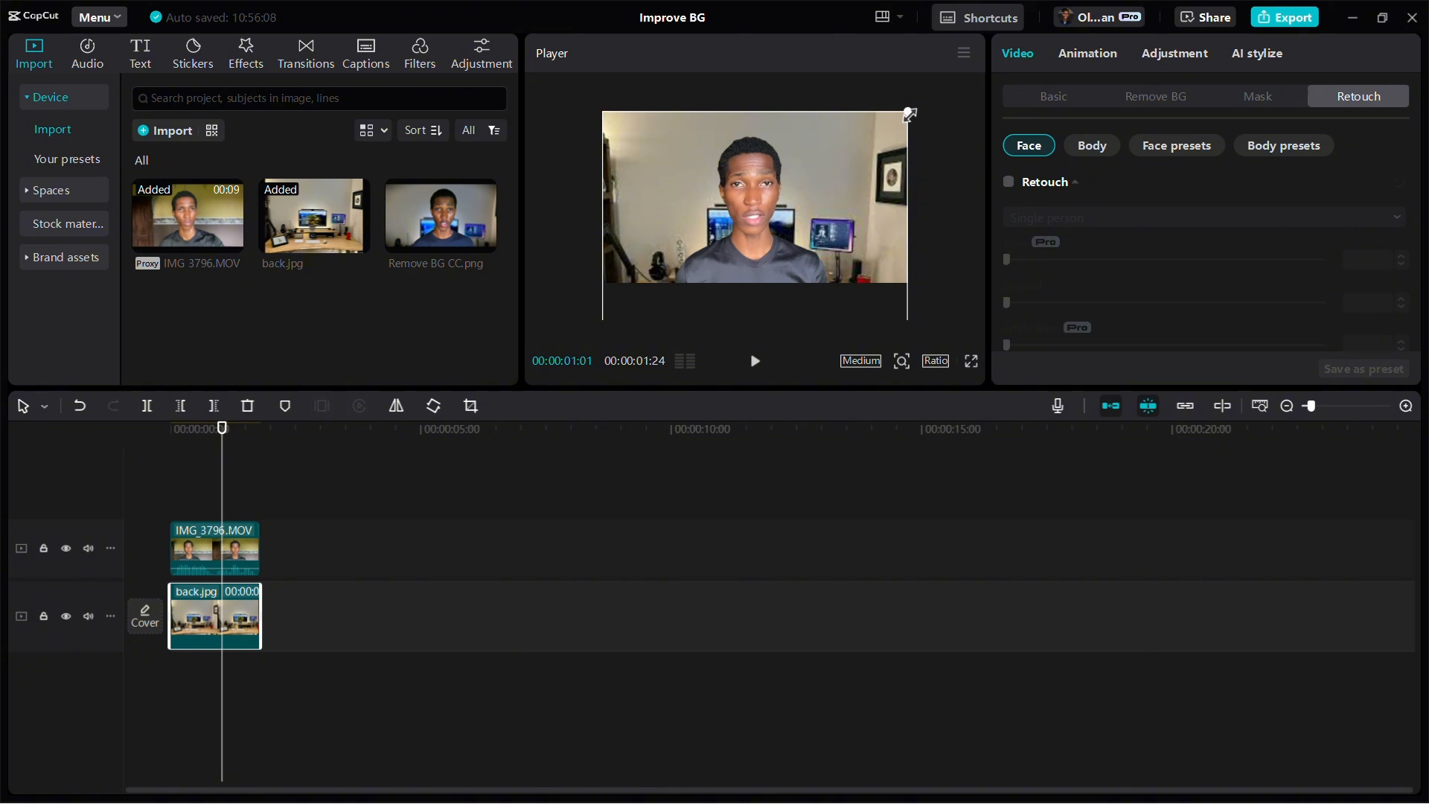
Enlarge back.jpg beyond the frame's edges and reposition it so both monitors show behind the speaker's shoulders
{"action": "left_click_drag", "start_coordinate": [908, 114], "coordinate": [965, 113]}
{"action": "left_click_drag", "start_coordinate": [886, 191], "coordinate": [885, 198]}
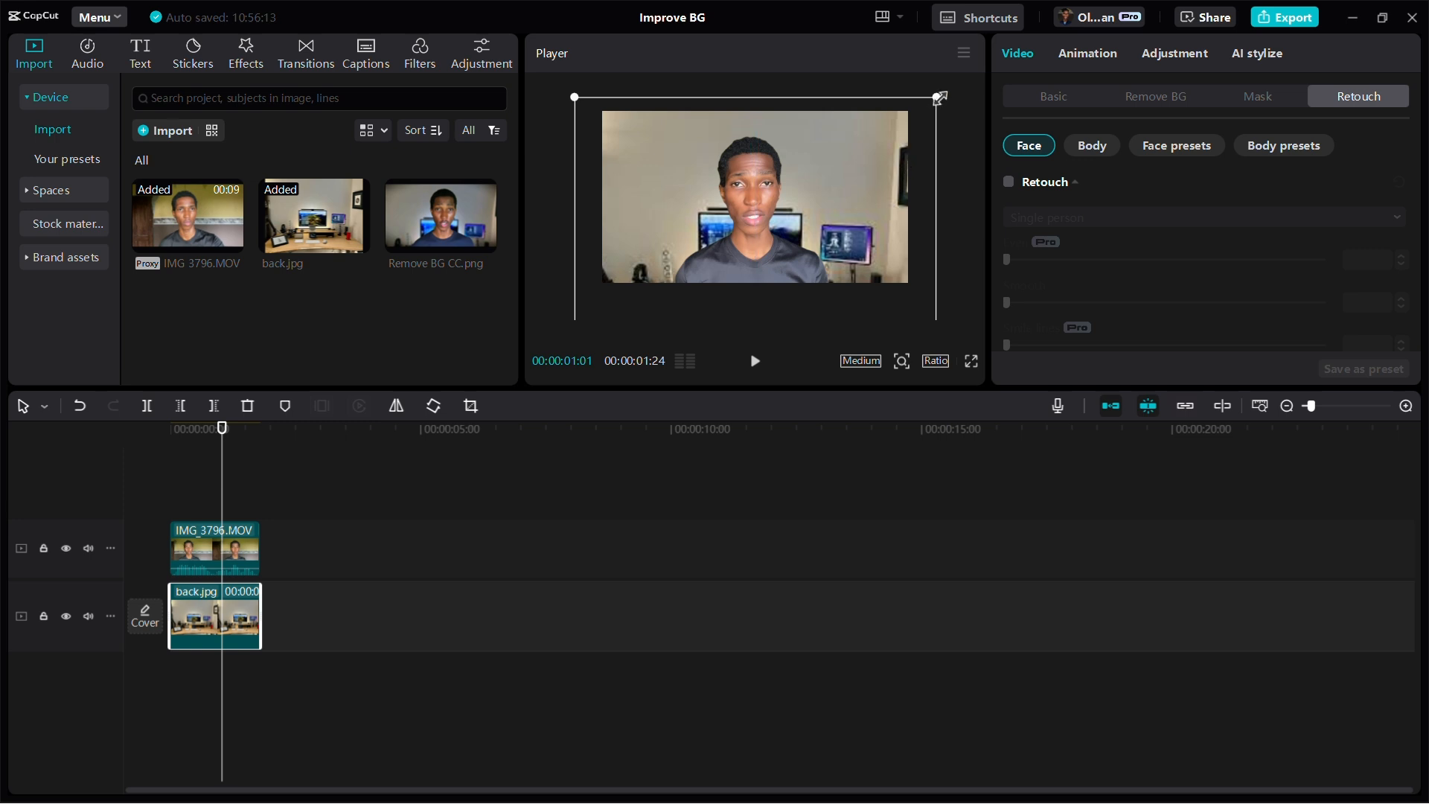
{"action": "left_click_drag", "start_coordinate": [939, 98], "coordinate": [965, 93]}
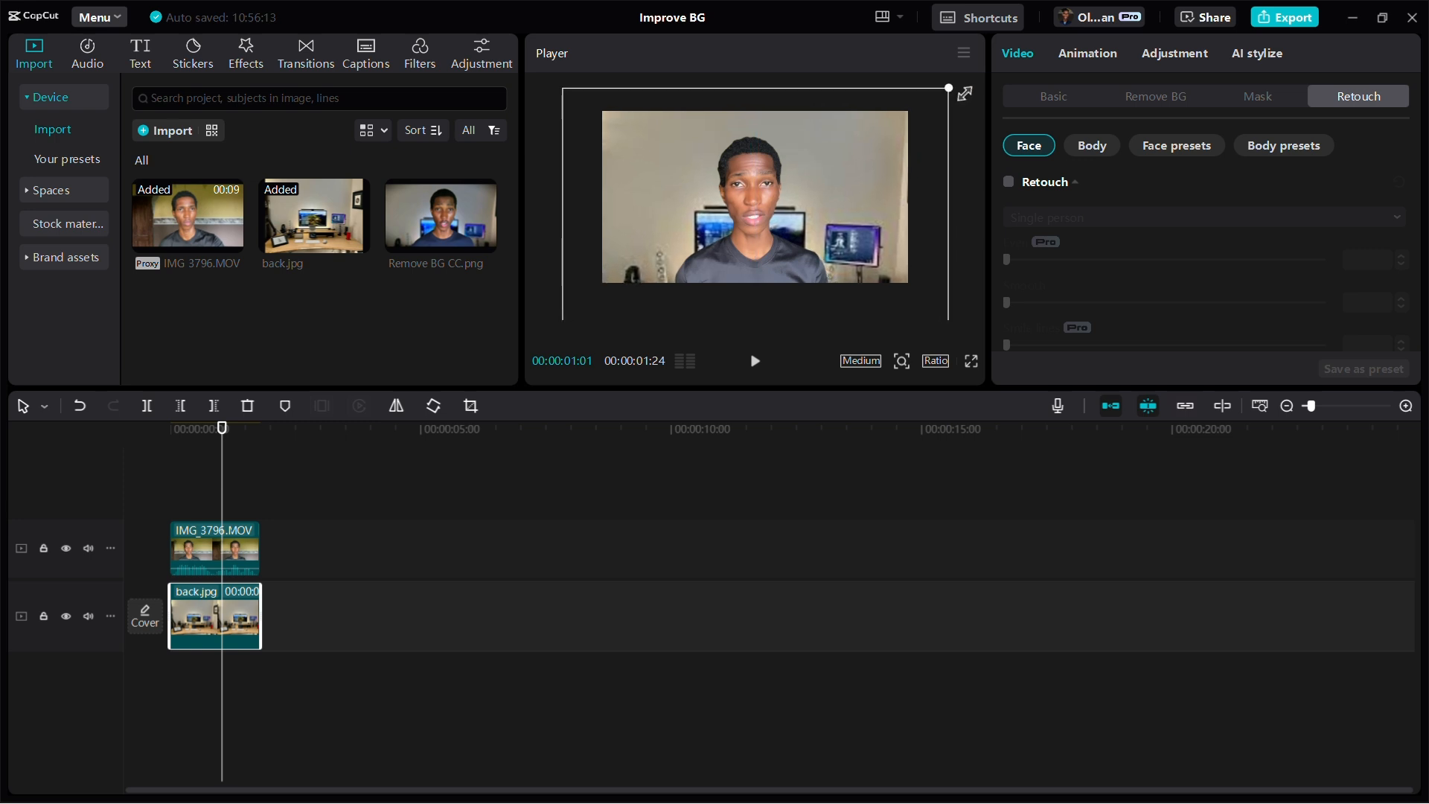
{"action": "left_click_drag", "start_coordinate": [846, 211], "coordinate": [850, 211]}
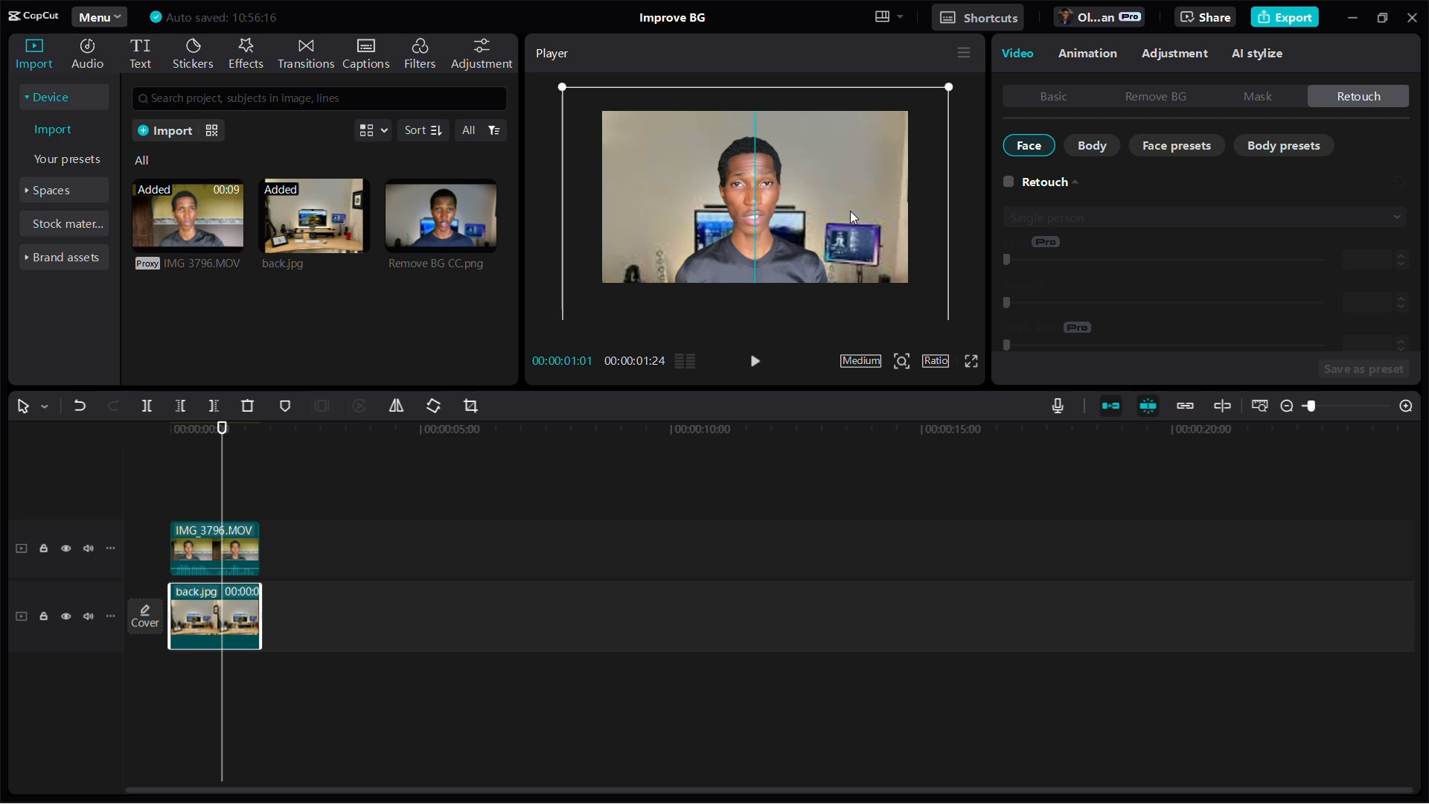
{"action": "mouse_move", "coordinate": [838, 225]}
{"action": "left_mouse_down"}
{"action": "mouse_move", "coordinate": [816, 213]}
{"action": "mouse_move", "coordinate": [818, 168]}
{"action": "mouse_move", "coordinate": [847, 167]}
{"action": "mouse_move", "coordinate": [861, 140]}
{"action": "mouse_move", "coordinate": [848, 177]}
{"action": "mouse_move", "coordinate": [857, 264]}
{"action": "mouse_move", "coordinate": [854, 244]}
{"action": "left_mouse_up"}
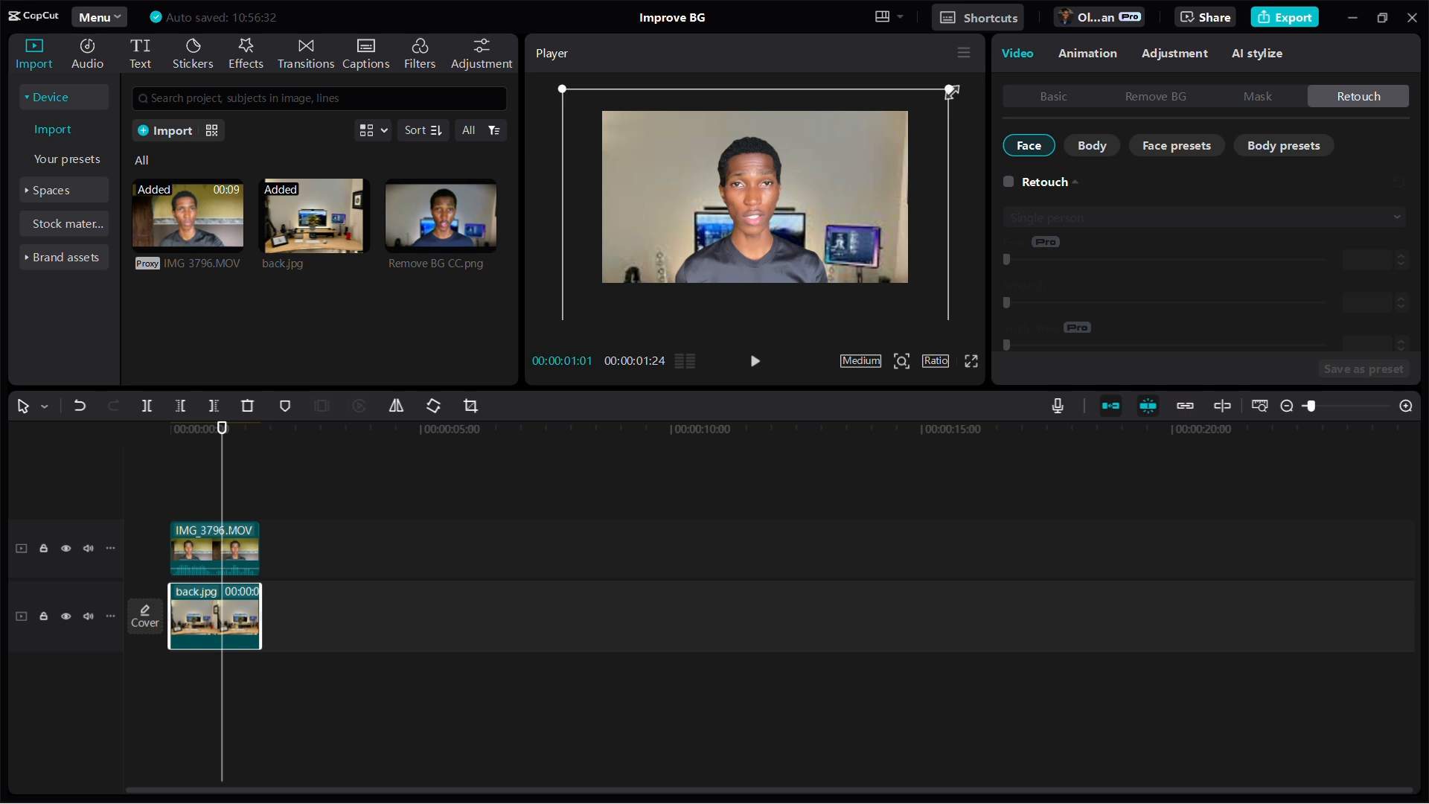
Try a smaller scale and an offset position for back.jpg, then fine-tune it to overfill the frame with the main monitor centred behind the speaker
{"action": "left_click_drag", "start_coordinate": [951, 91], "coordinate": [919, 111]}
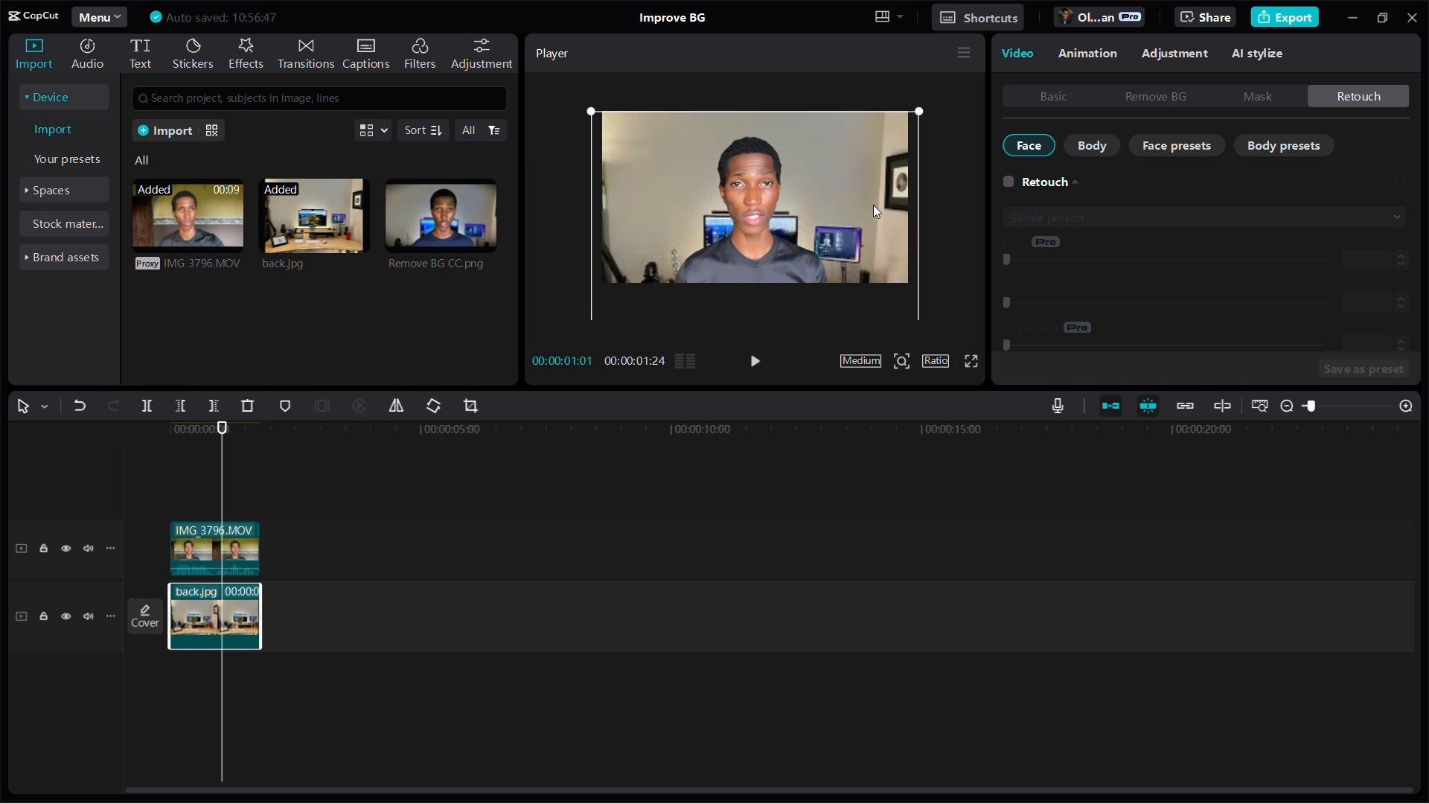
{"action": "left_click_drag", "start_coordinate": [924, 119], "coordinate": [953, 86]}
{"action": "left_click_drag", "start_coordinate": [813, 202], "coordinate": [858, 225]}
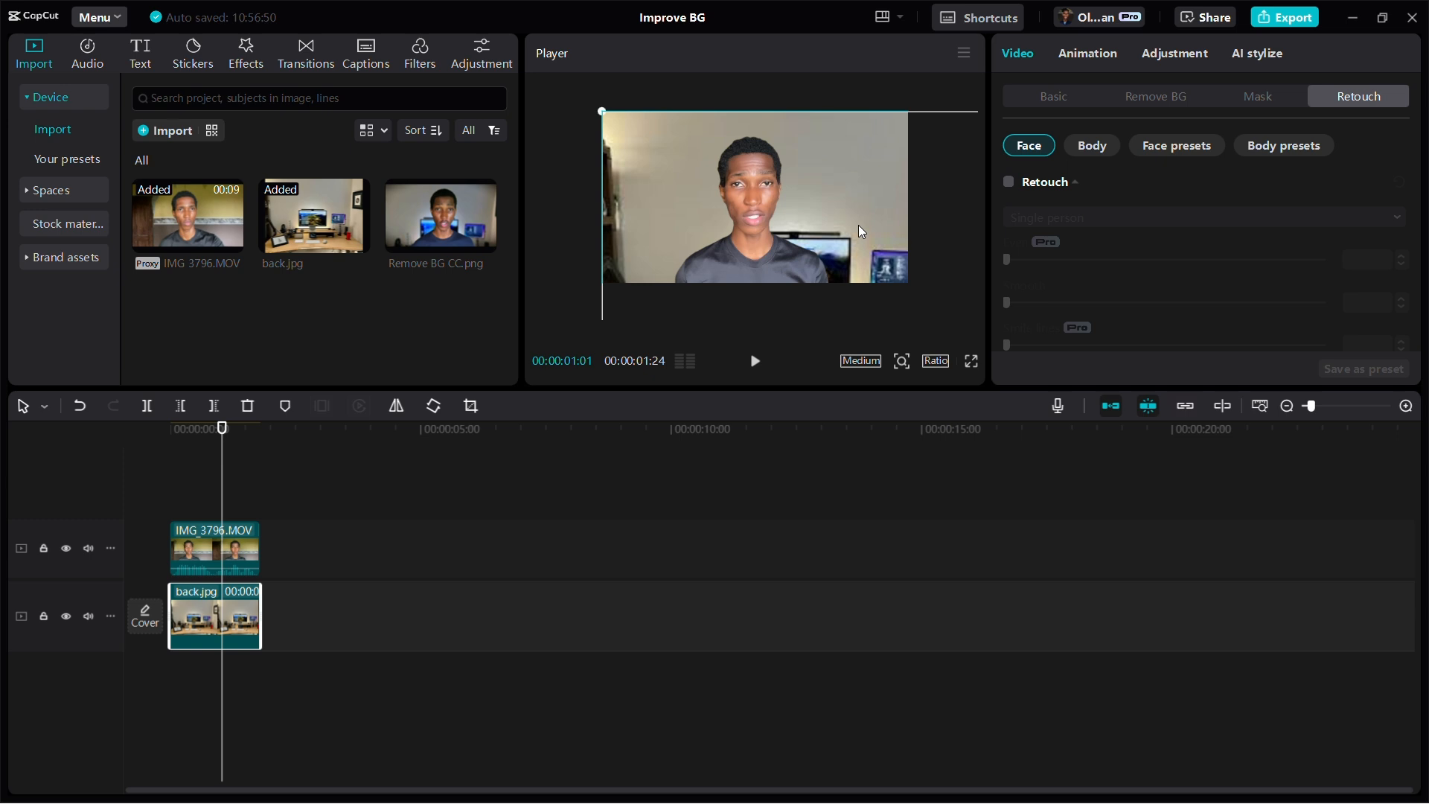
{"action": "left_click_drag", "start_coordinate": [859, 225], "coordinate": [811, 202]}
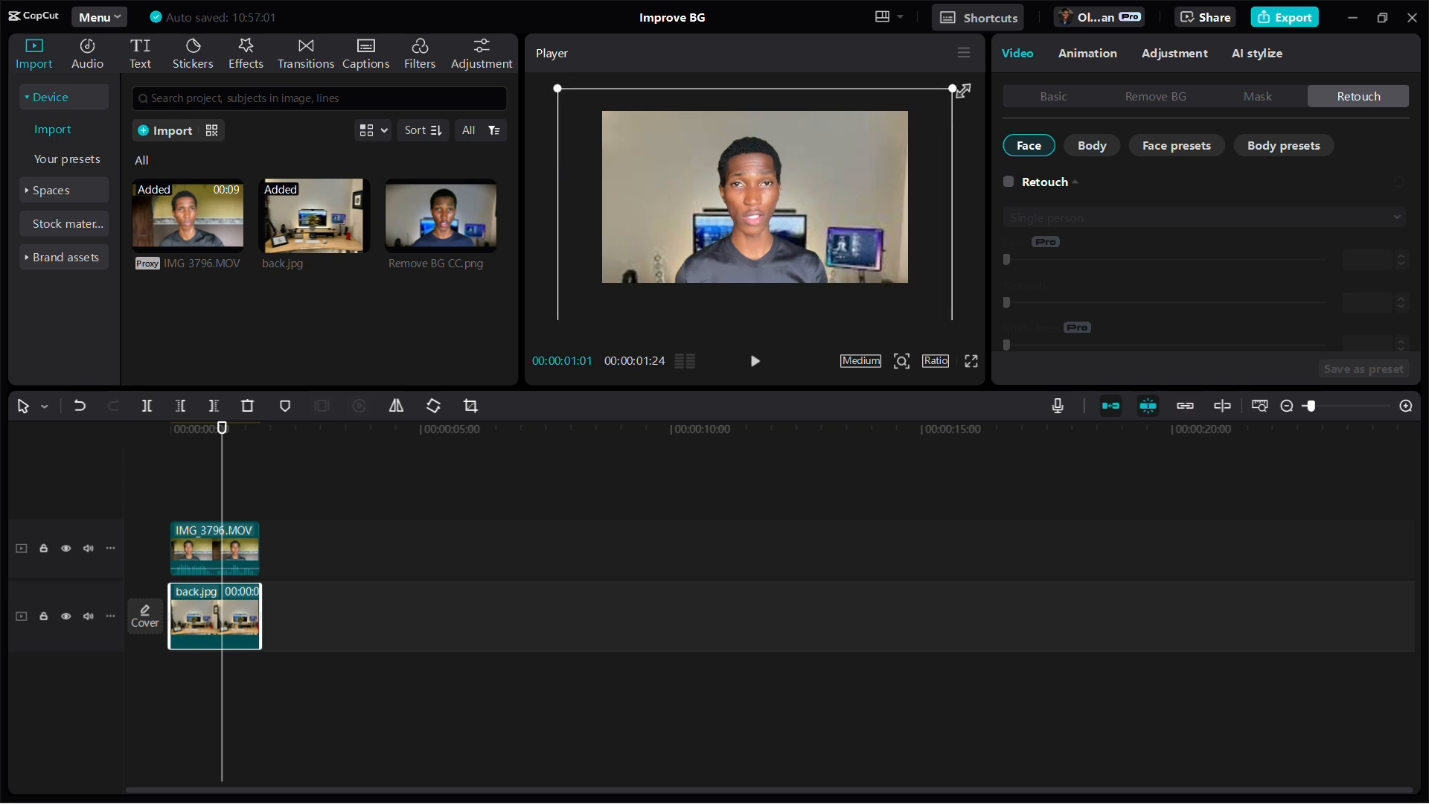
{"action": "left_click_drag", "start_coordinate": [952, 89], "coordinate": [950, 93]}
{"action": "left_click_drag", "start_coordinate": [883, 262], "coordinate": [884, 257]}
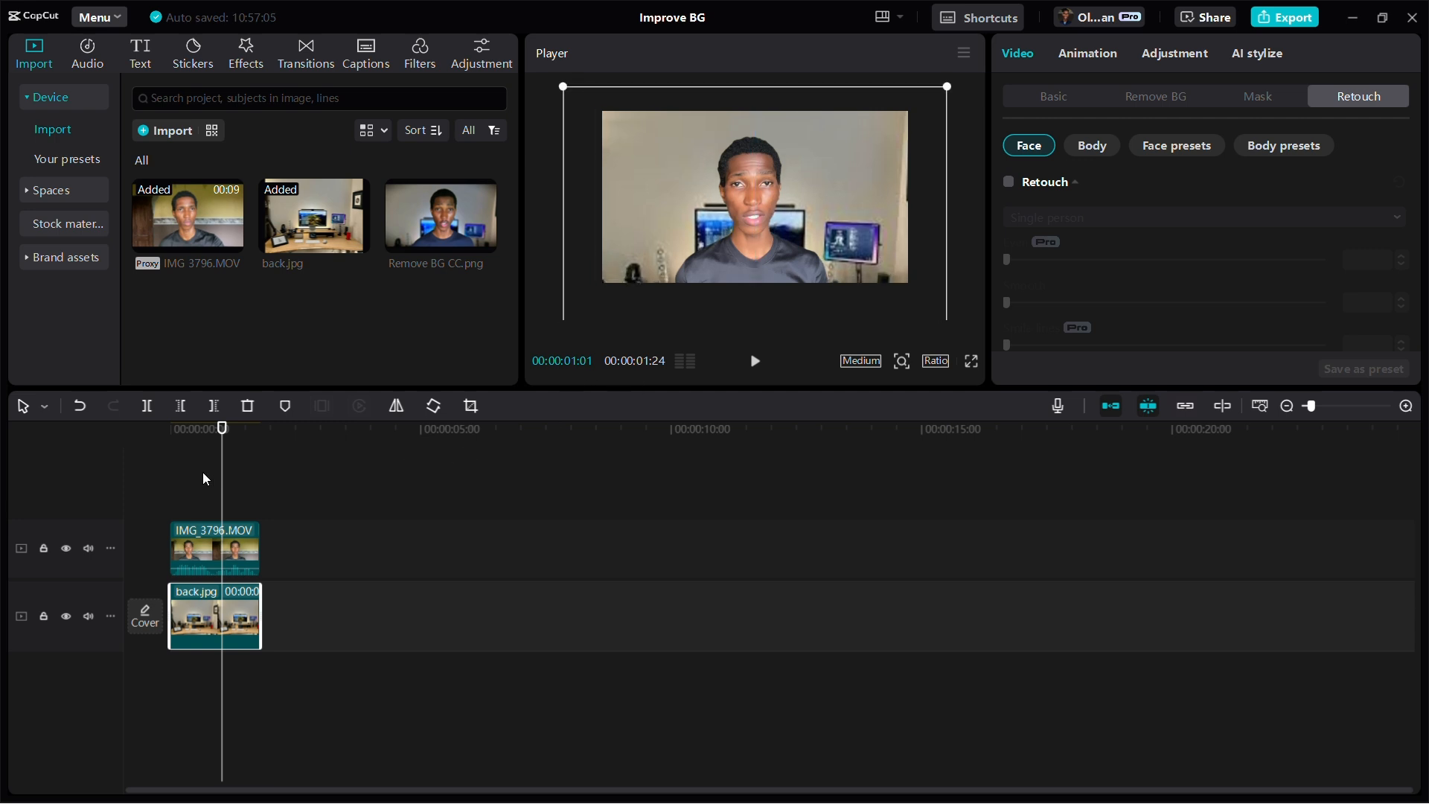
Compare the composite at several points with the original IMG 3796.MOV footage and the Remove BG CC.png reference
{"action": "left_click_drag", "start_coordinate": [190, 462], "coordinate": [238, 465]}
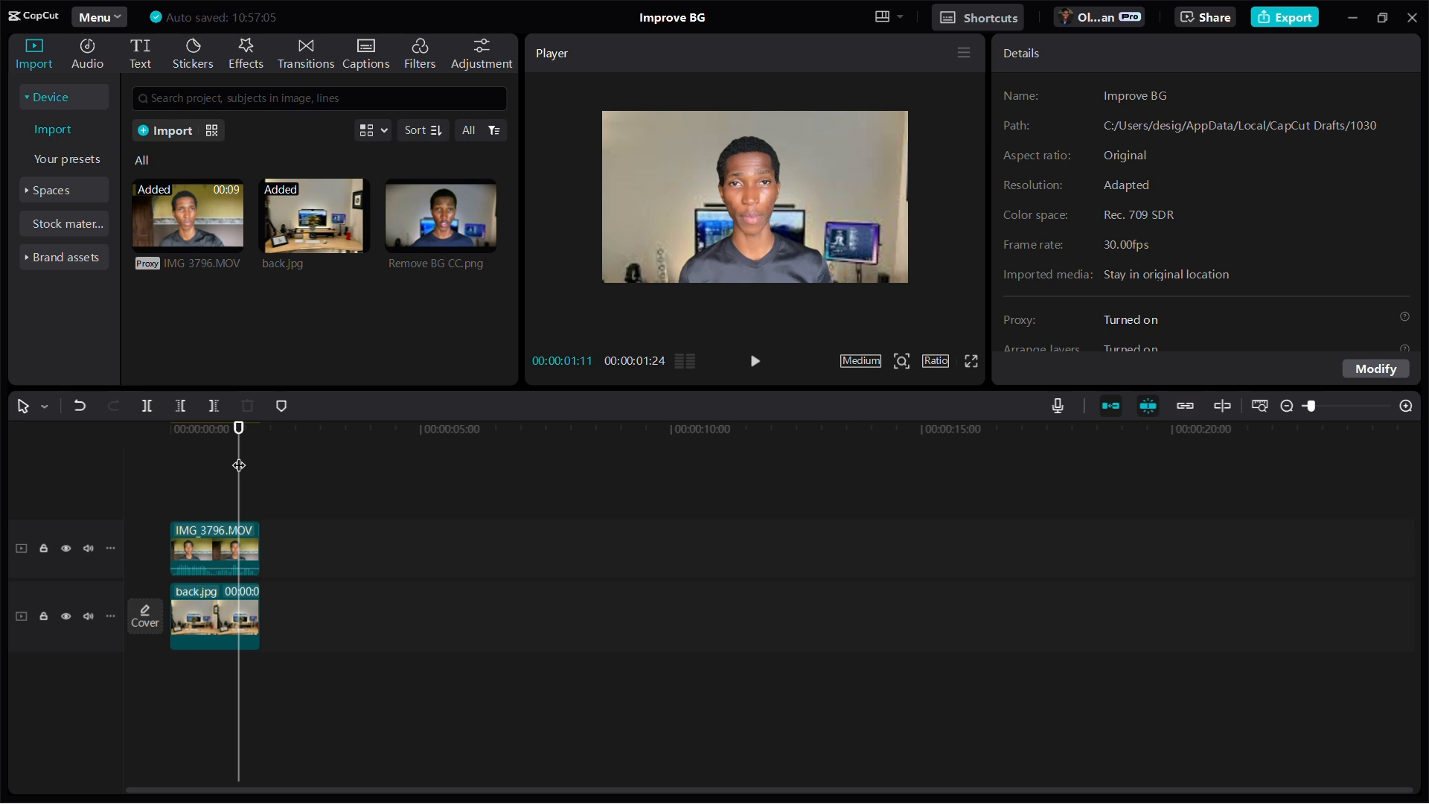
{"action": "left_click", "coordinate": [189, 211]}
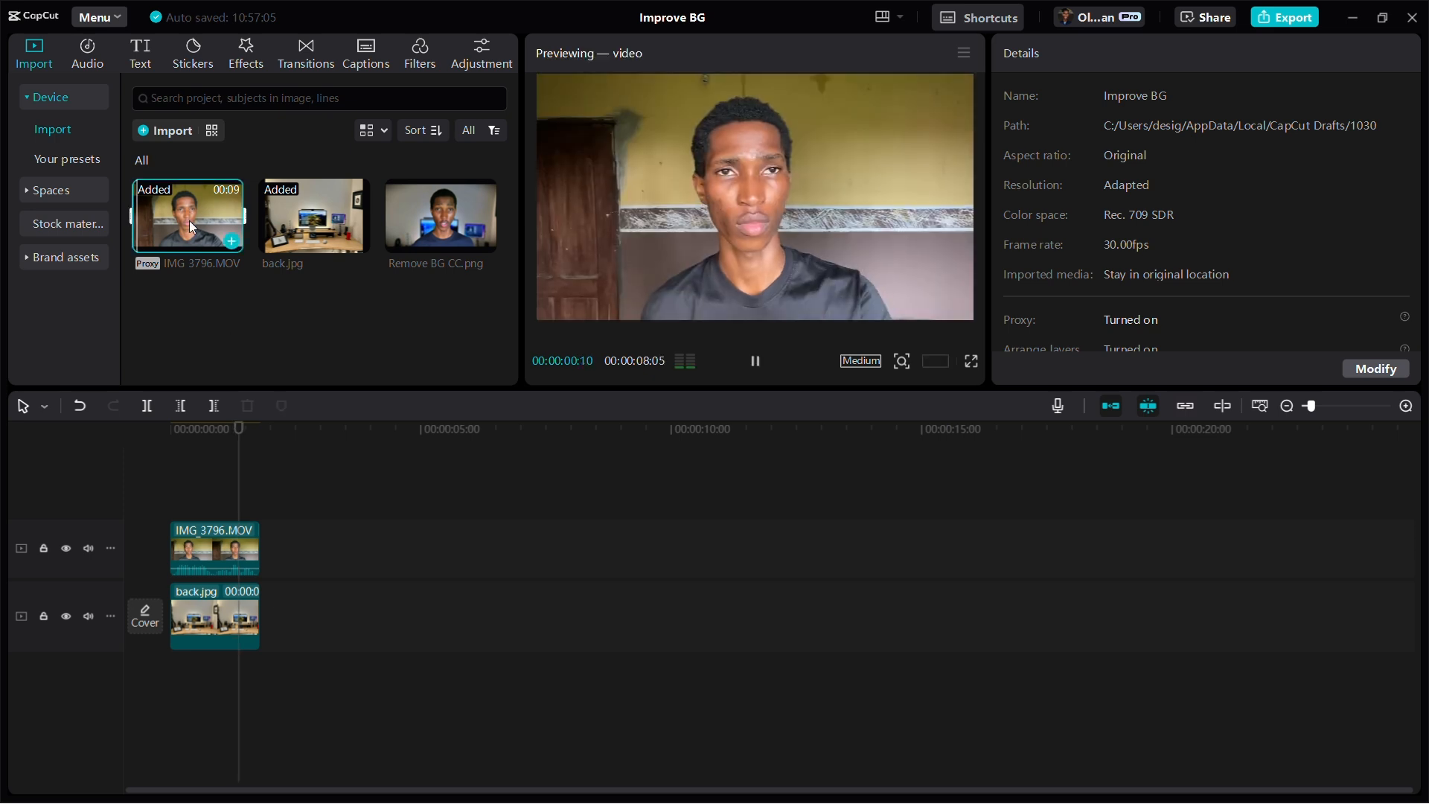
{"action": "left_click", "coordinate": [197, 486]}
{"action": "left_click_drag", "start_coordinate": [198, 489], "coordinate": [237, 490]}
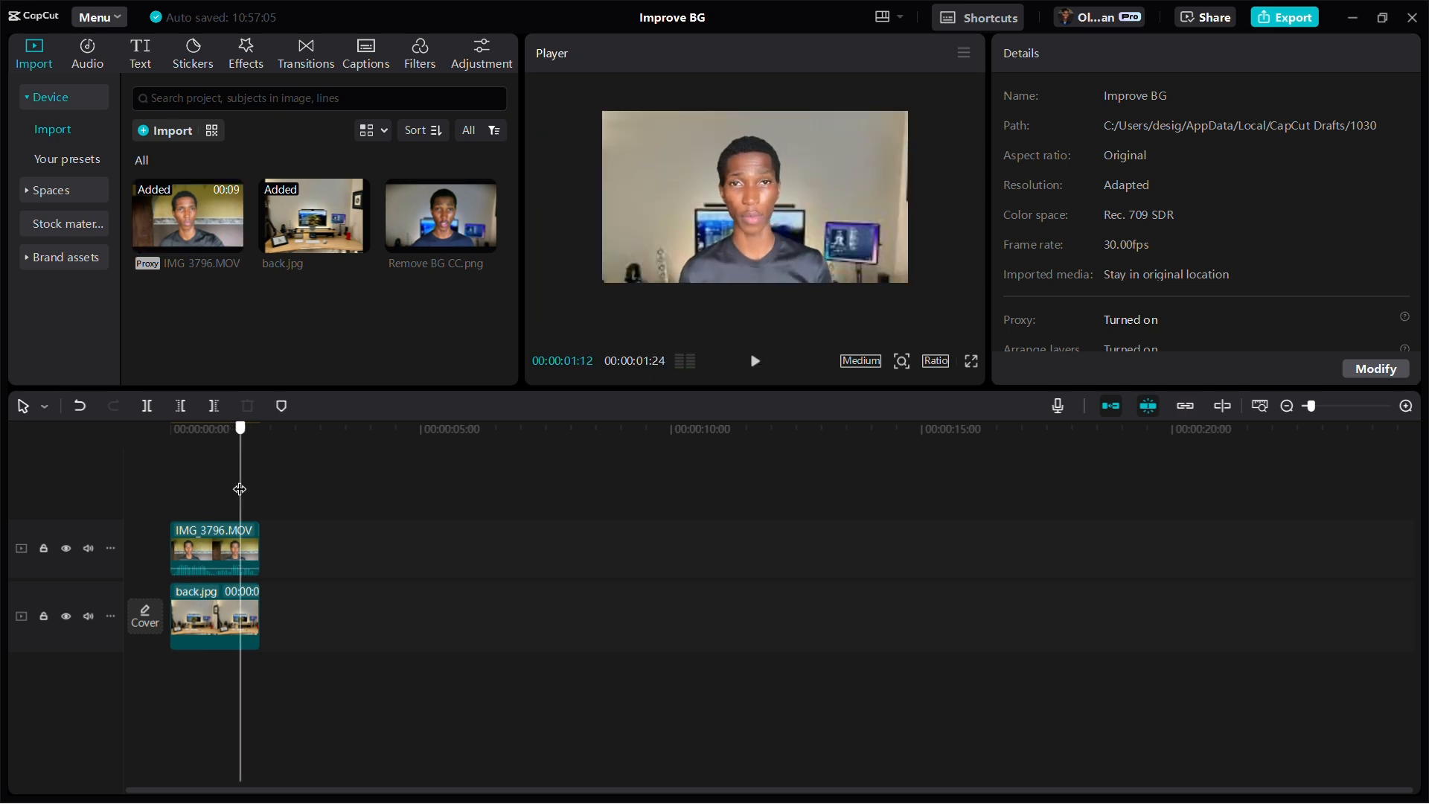
{"action": "left_click", "coordinate": [443, 211]}
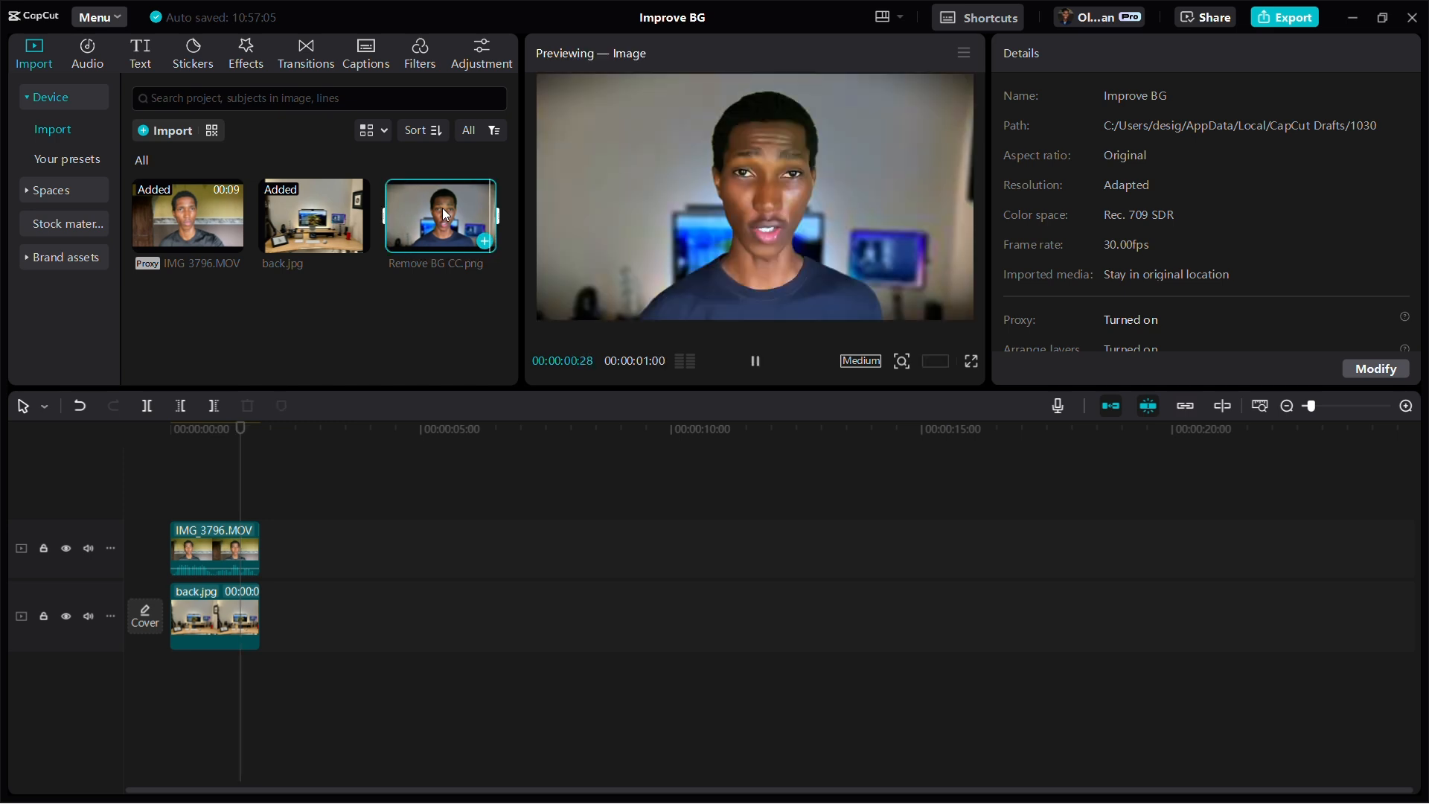
{"action": "left_click", "coordinate": [226, 478]}
{"action": "left_click", "coordinate": [224, 472]}
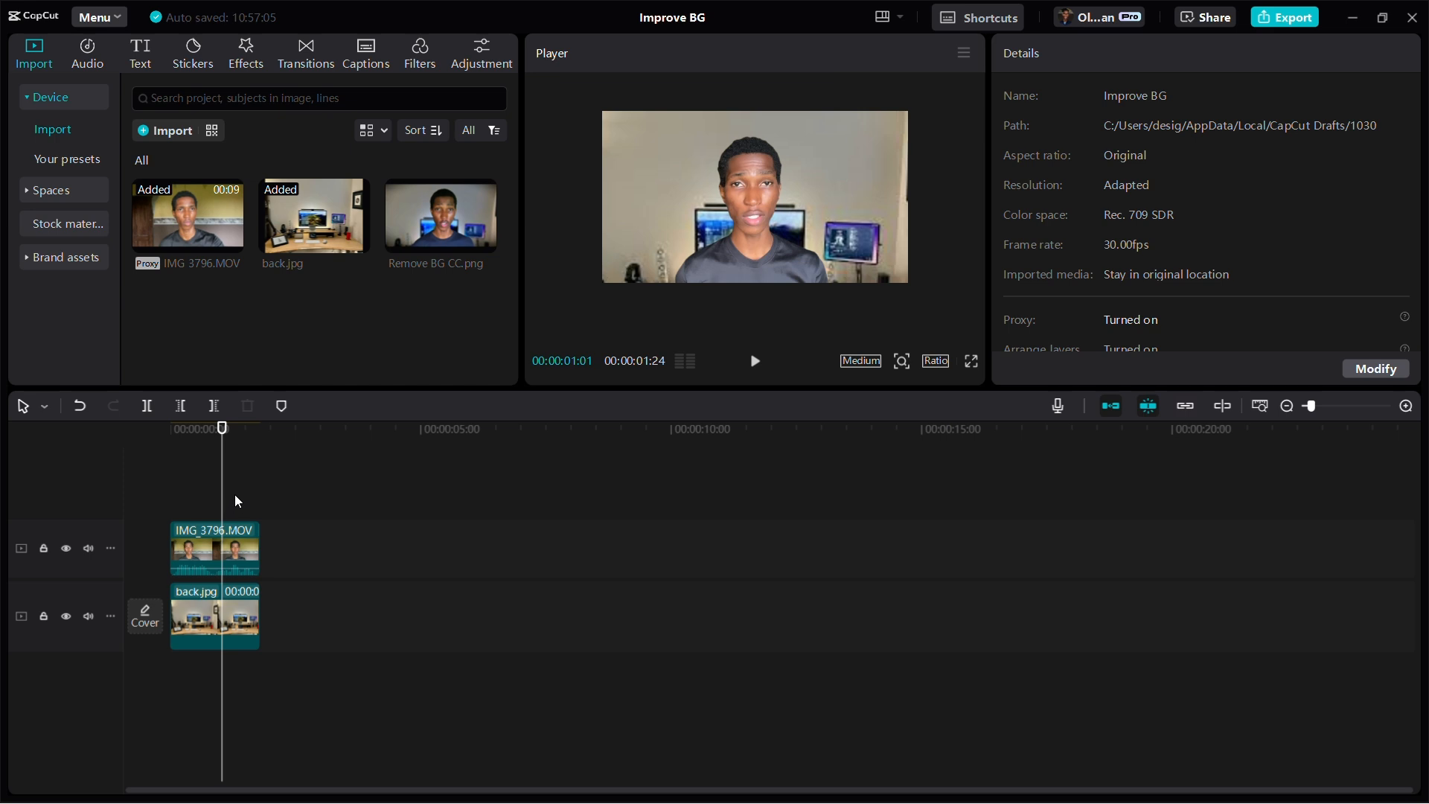
Check the scale and position settings of back.jpg and inspect the composite up close in the preview
{"action": "left_click", "coordinate": [216, 556]}
{"action": "left_click", "coordinate": [205, 617]}
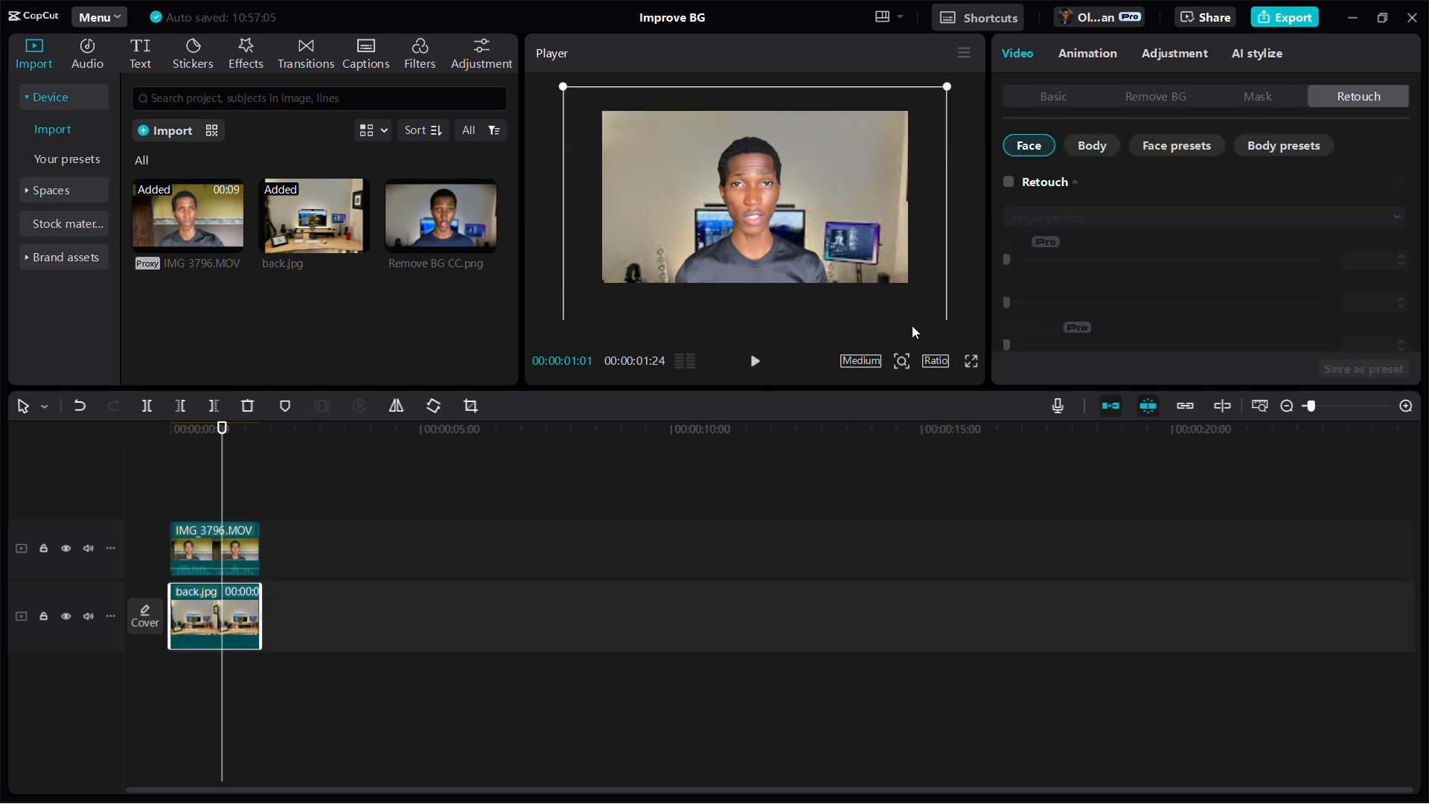
{"action": "left_click", "coordinate": [1060, 102]}
{"action": "scroll", "coordinate": [721, 256], "scroll_direction": "down", "scroll_amount": 2}
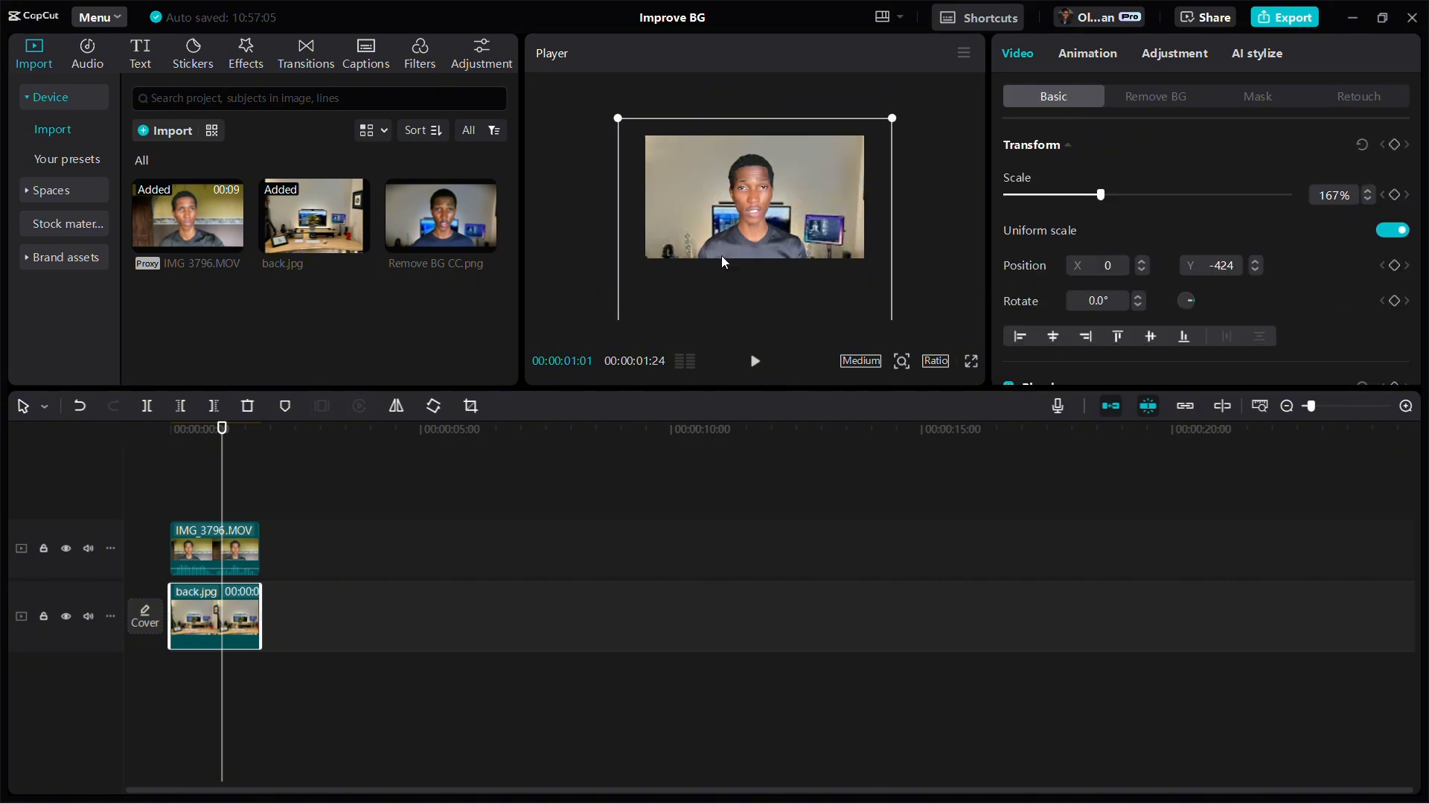
{"action": "scroll", "coordinate": [782, 244], "scroll_direction": "up", "scroll_amount": 2}
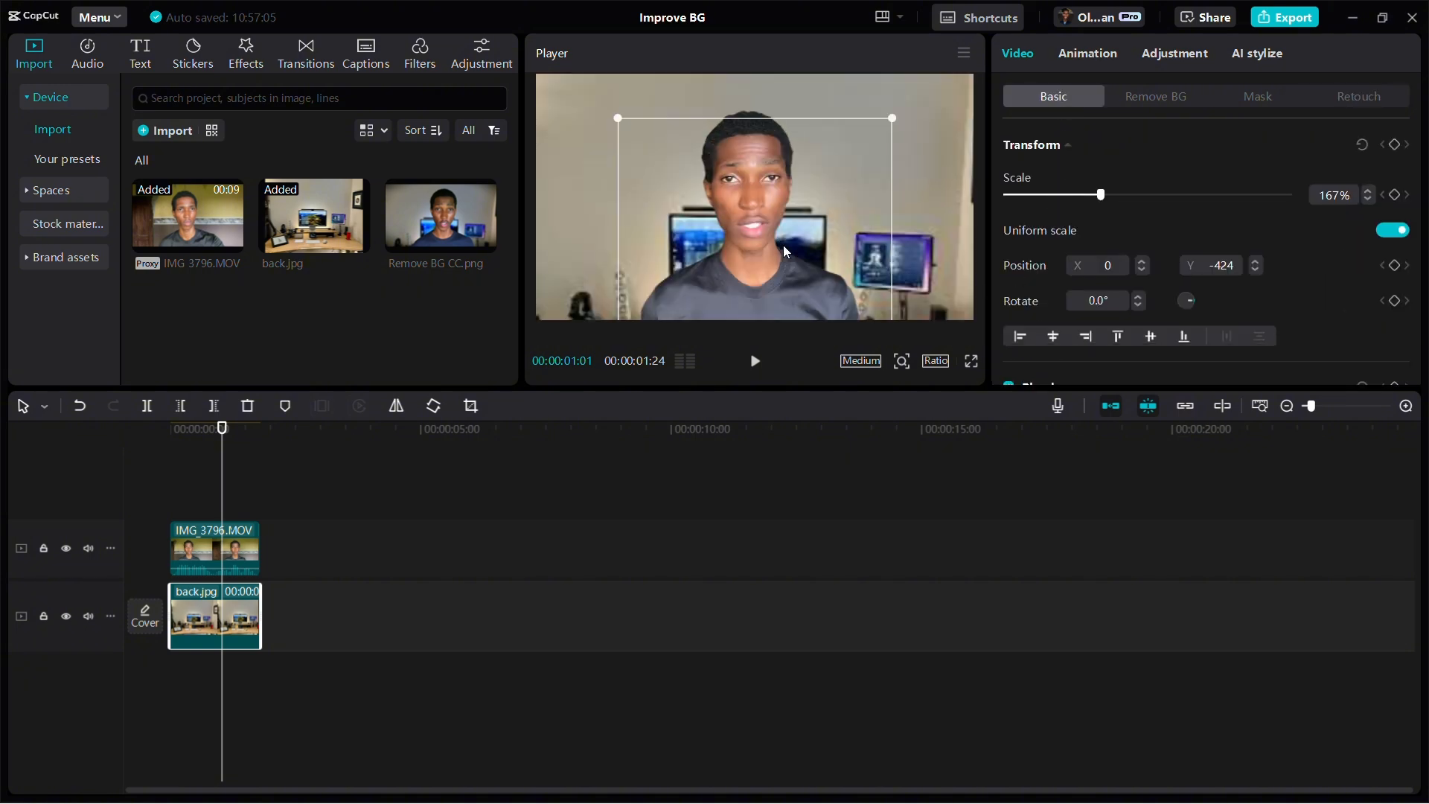
{"action": "scroll", "coordinate": [783, 244], "scroll_direction": "down", "scroll_amount": 1}
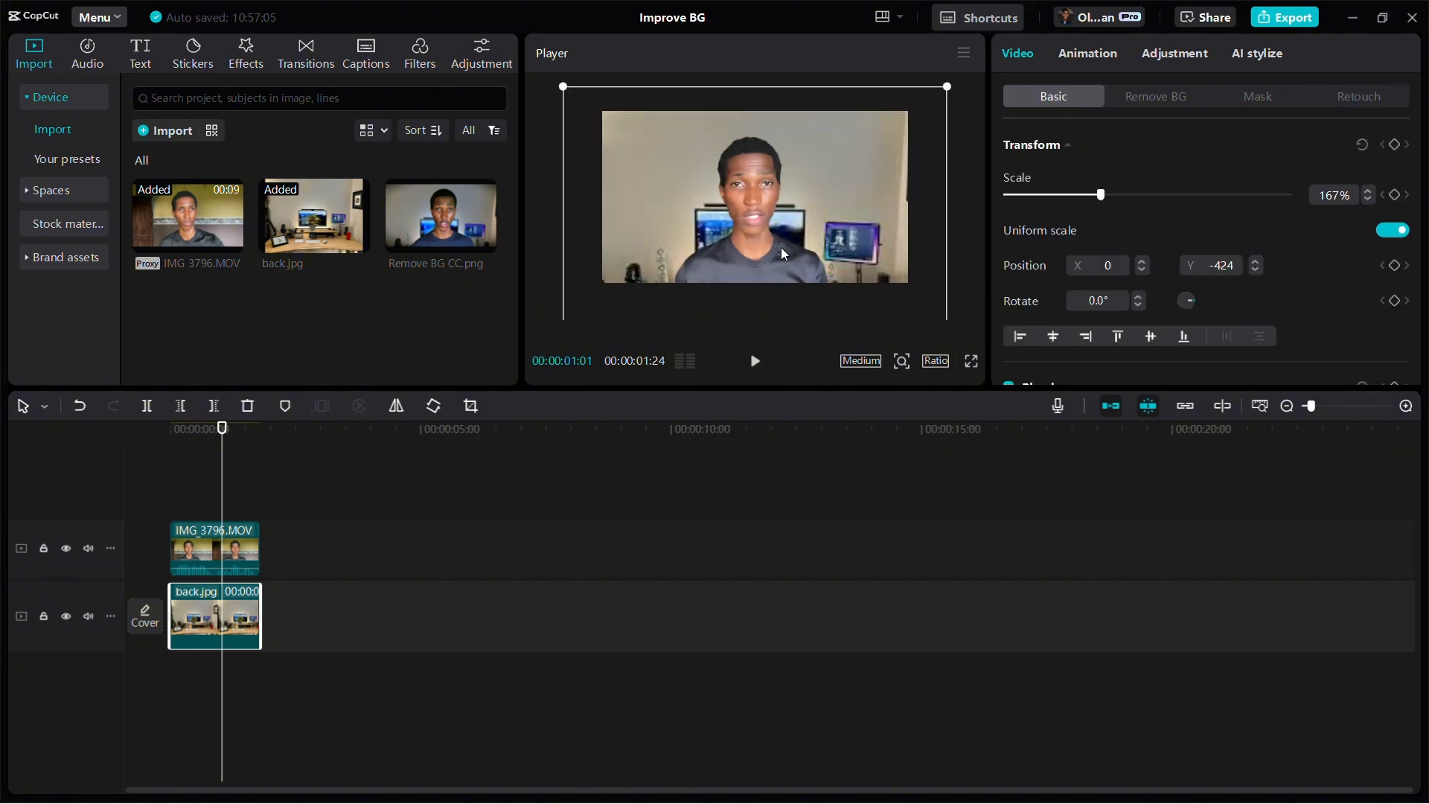
{"action": "left_click", "coordinate": [198, 478]}
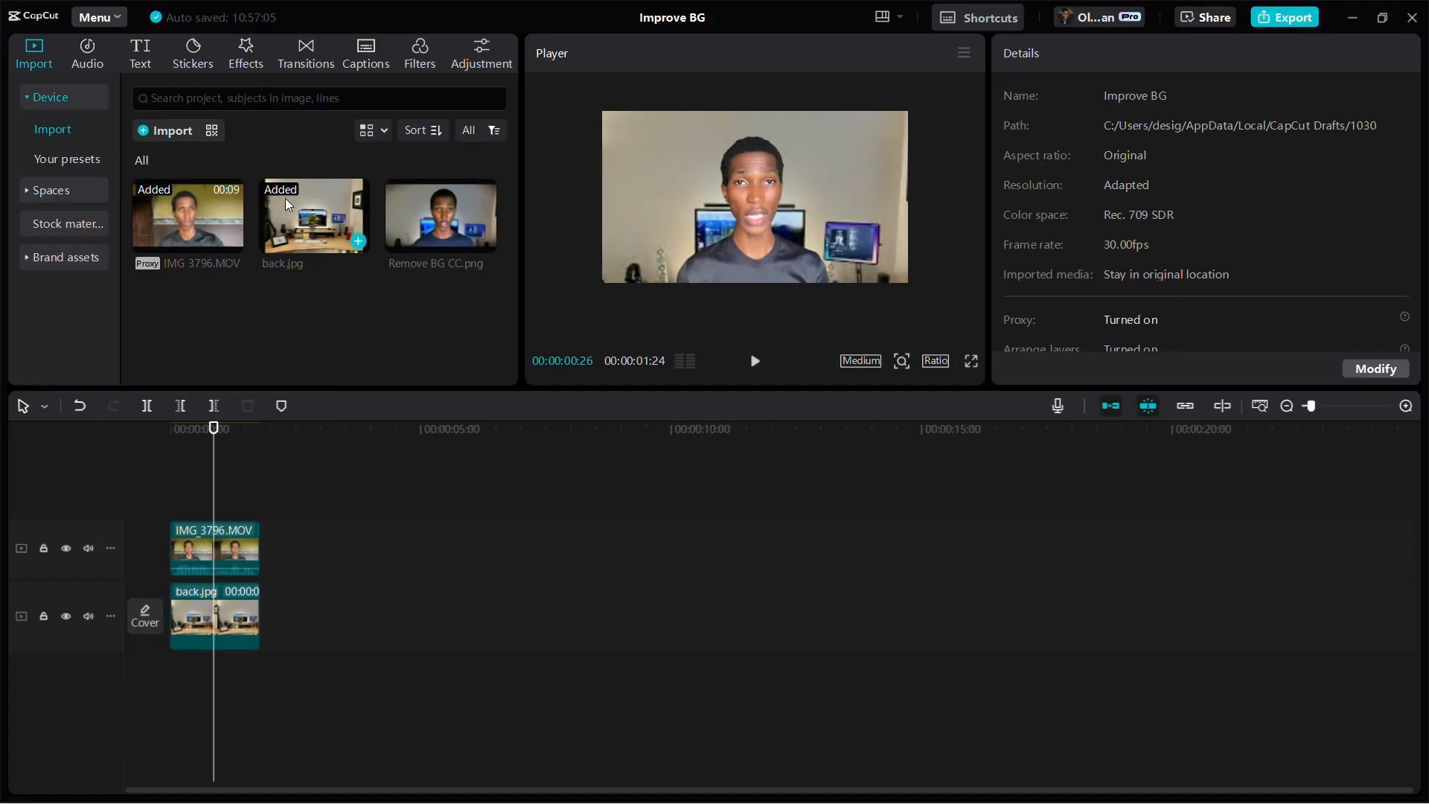
Find the Blur video effect and apply it to the back.jpg background clip, checking it at different frames
{"action": "left_click", "coordinate": [248, 58]}
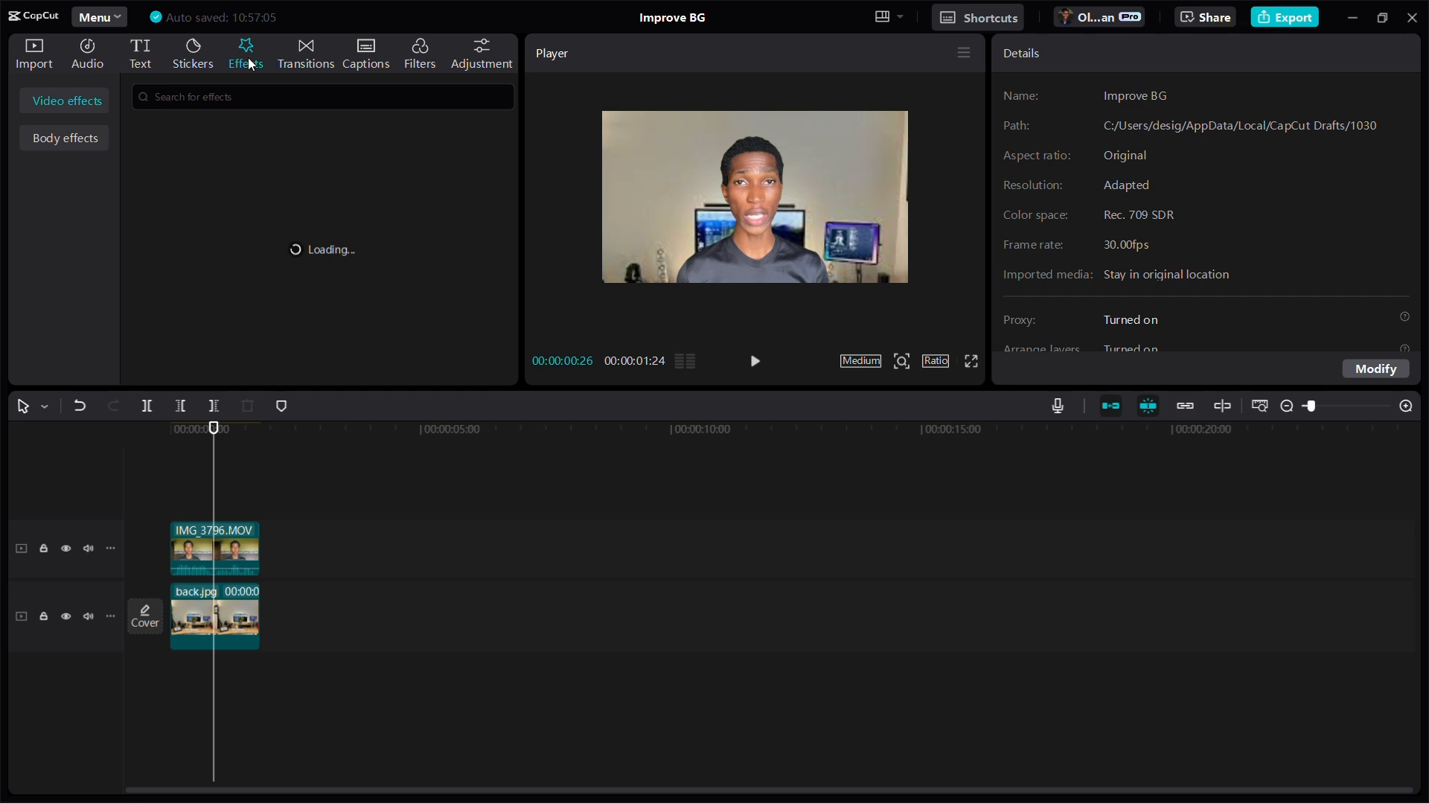
{"action": "left_click", "coordinate": [25, 104]}
{"action": "left_click", "coordinate": [189, 92]}
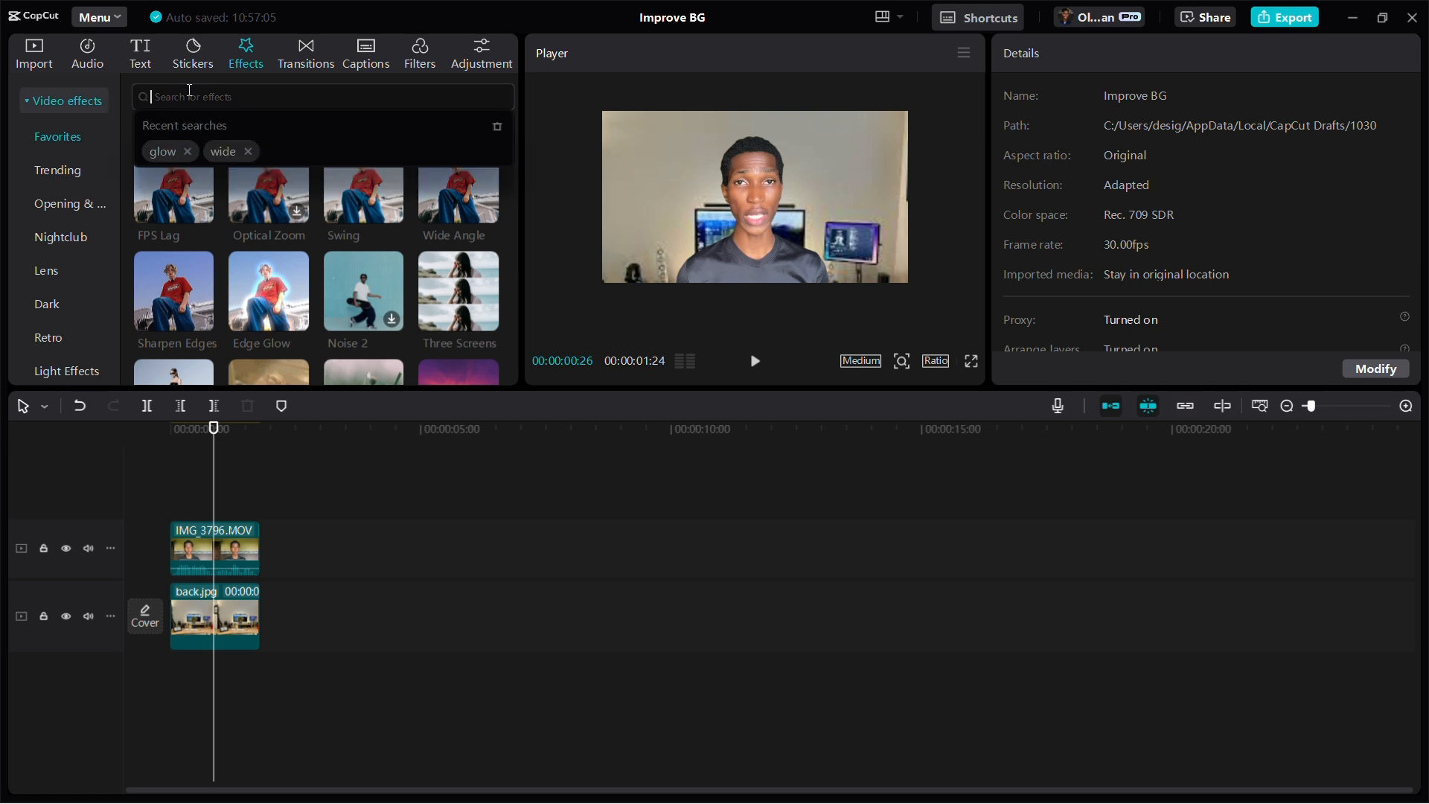
{"action": "type", "text": "blur"}
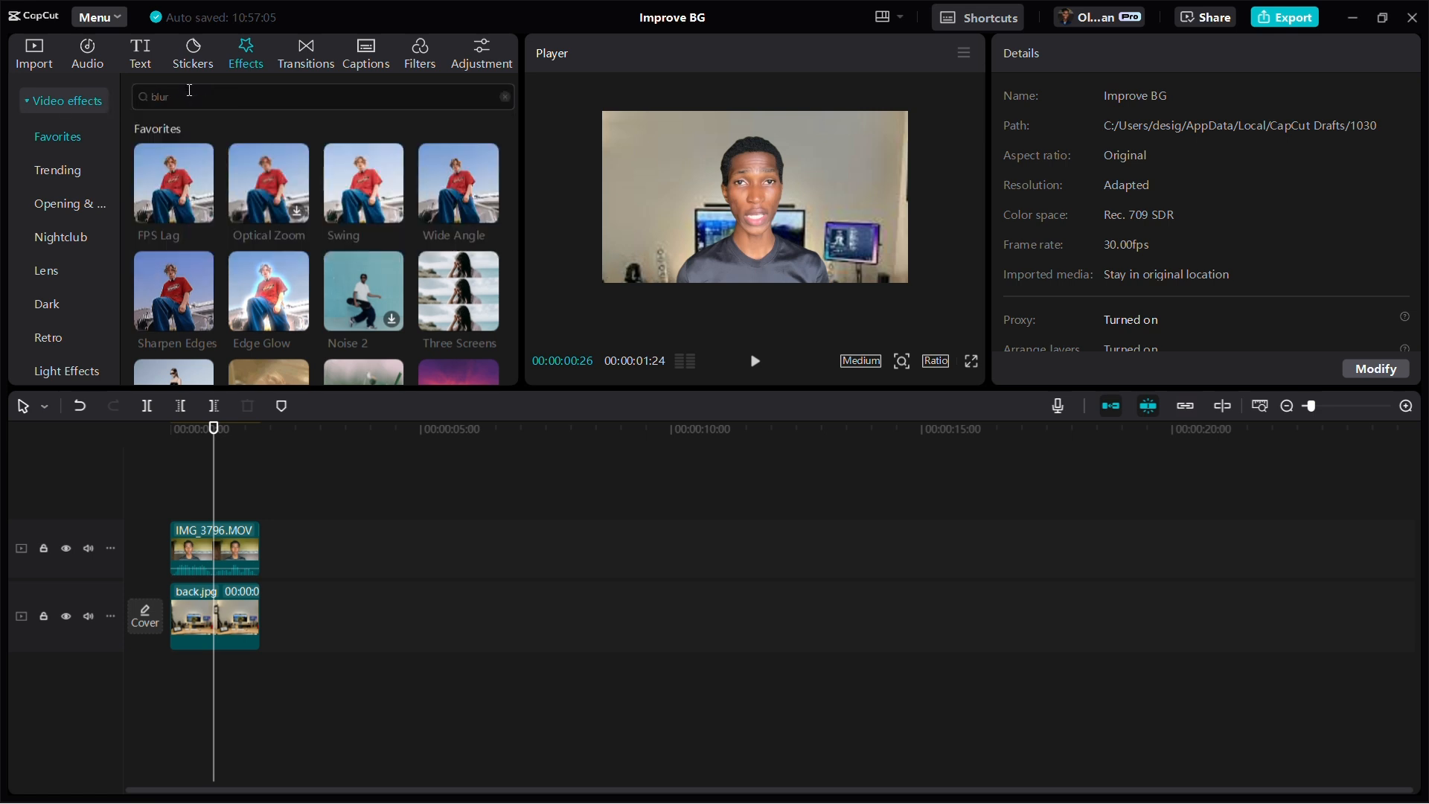
{"action": "key", "text": "Return"}
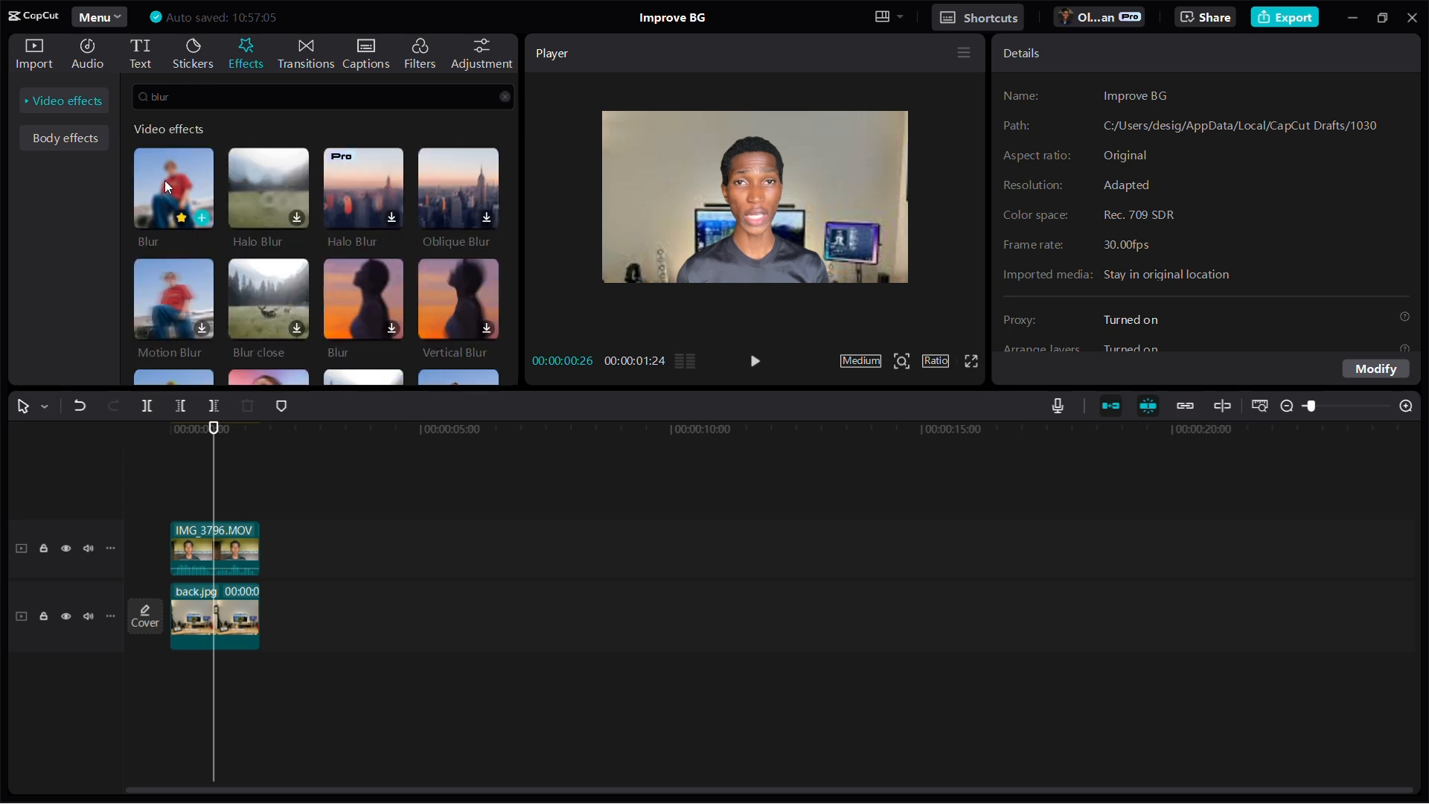
{"action": "left_click_drag", "start_coordinate": [165, 179], "coordinate": [198, 625]}
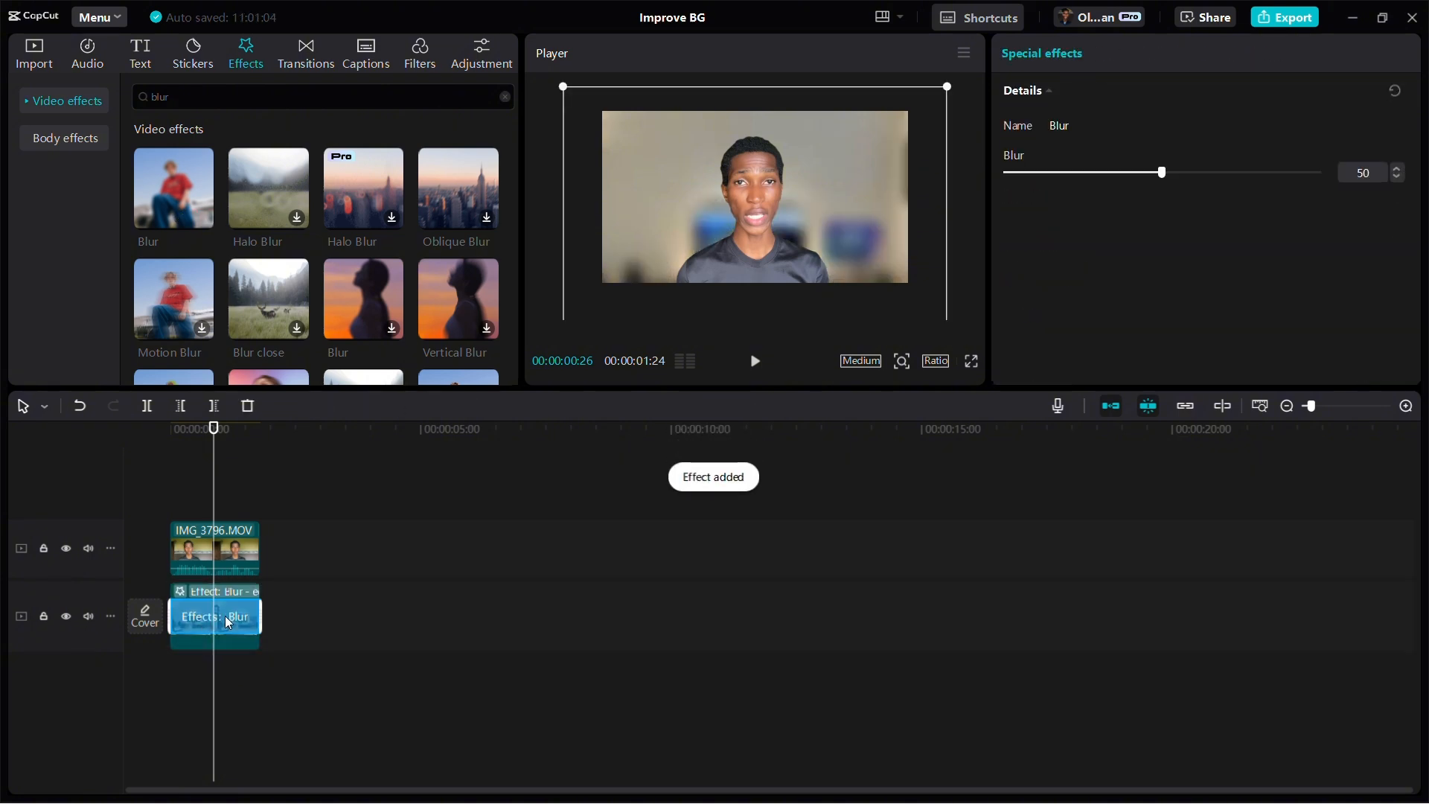
{"action": "left_click", "coordinate": [212, 456]}
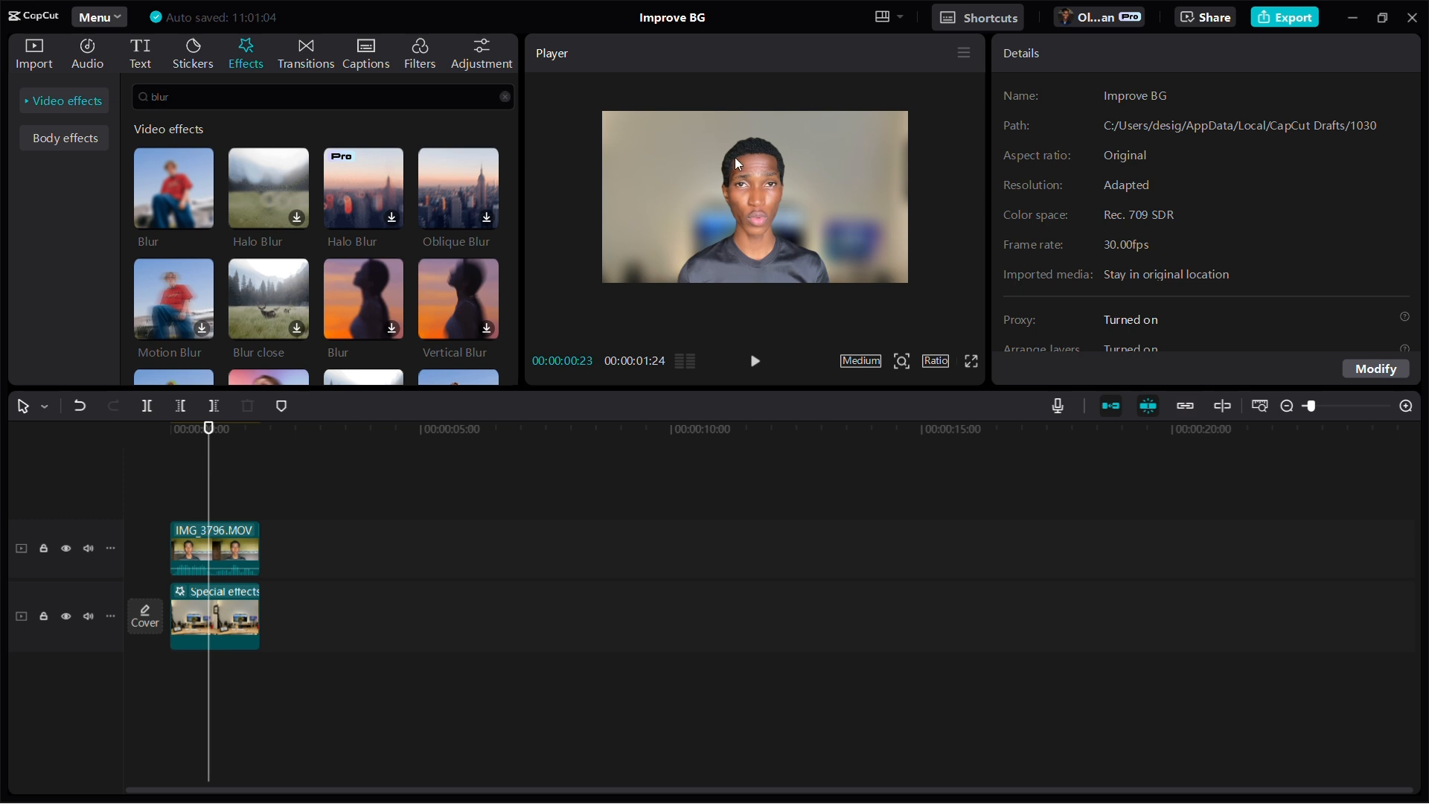
{"action": "left_click", "coordinate": [220, 485]}
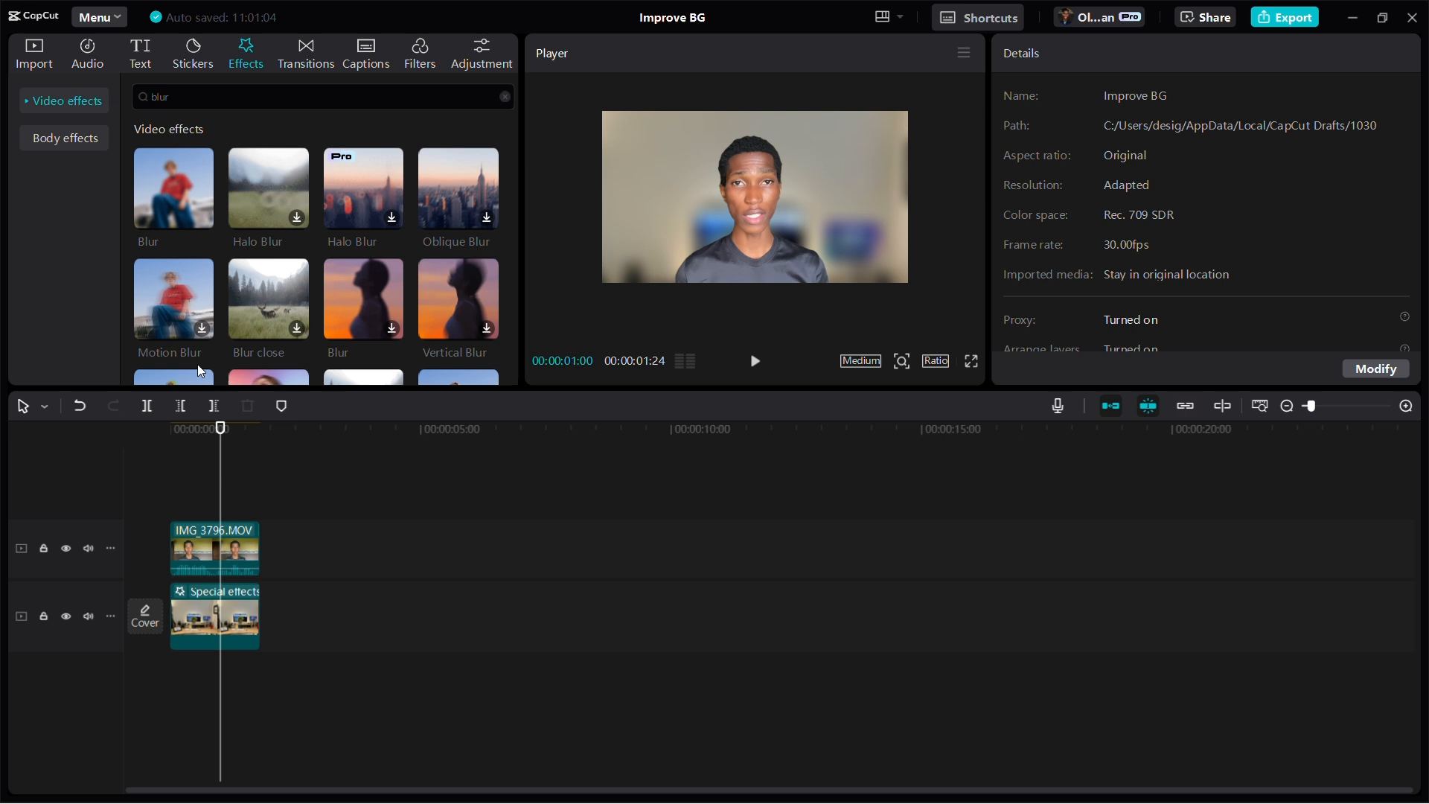
Compare the blurred background with Remove BG CC.png and examine the composite at several points along the timeline
{"action": "left_click", "coordinate": [36, 66]}
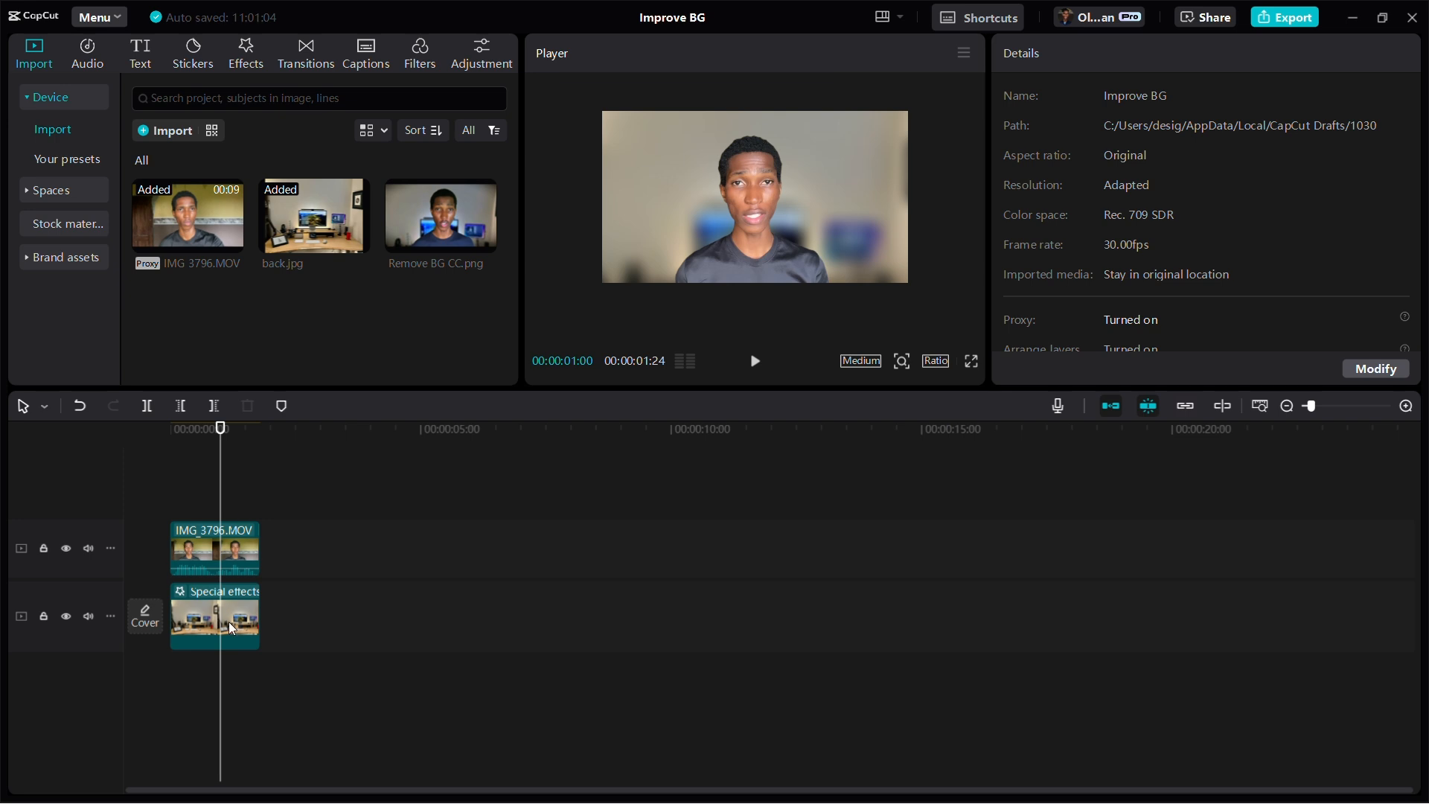
{"action": "left_click", "coordinate": [429, 223]}
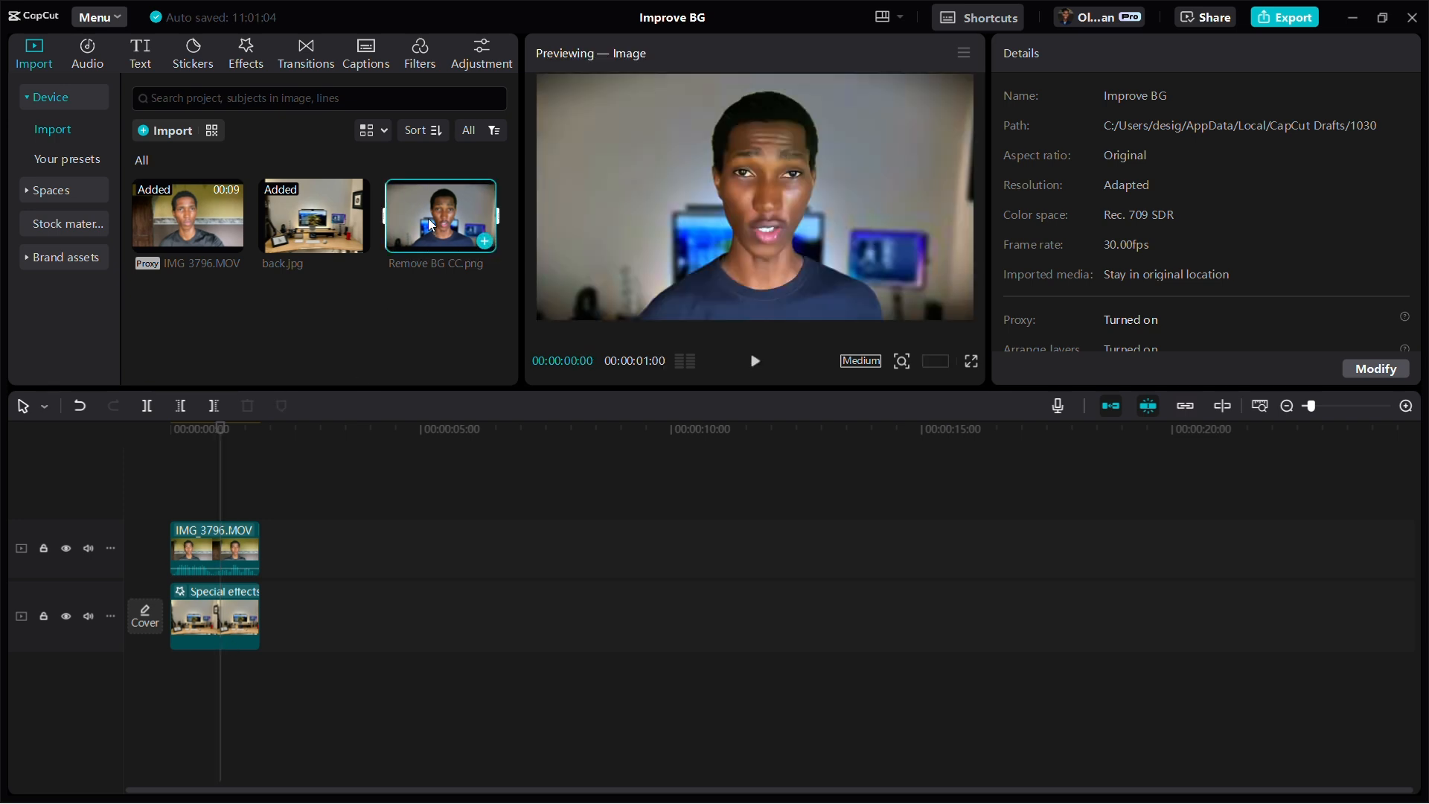
{"action": "left_click", "coordinate": [203, 471]}
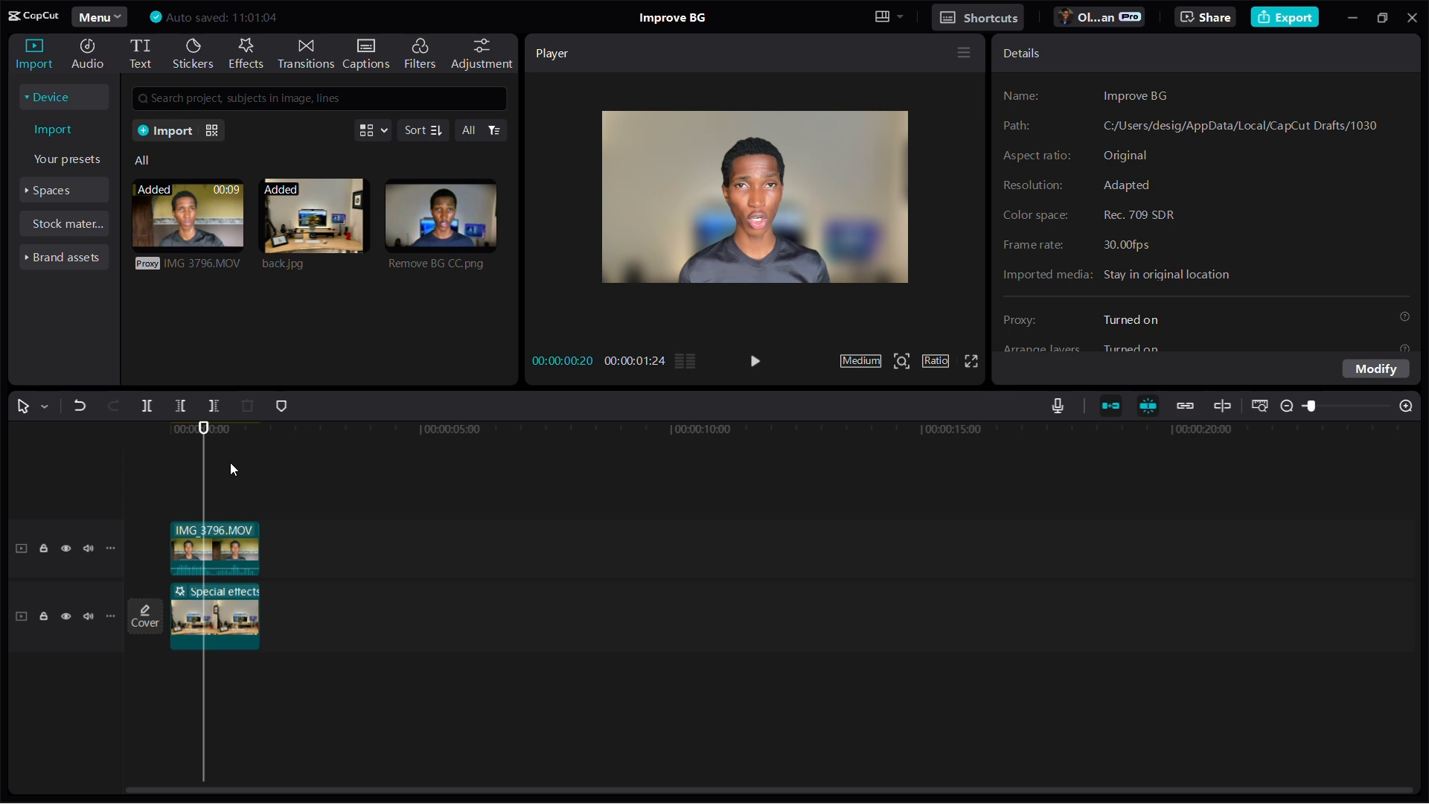
{"action": "left_click", "coordinate": [230, 462]}
{"action": "left_click", "coordinate": [212, 469]}
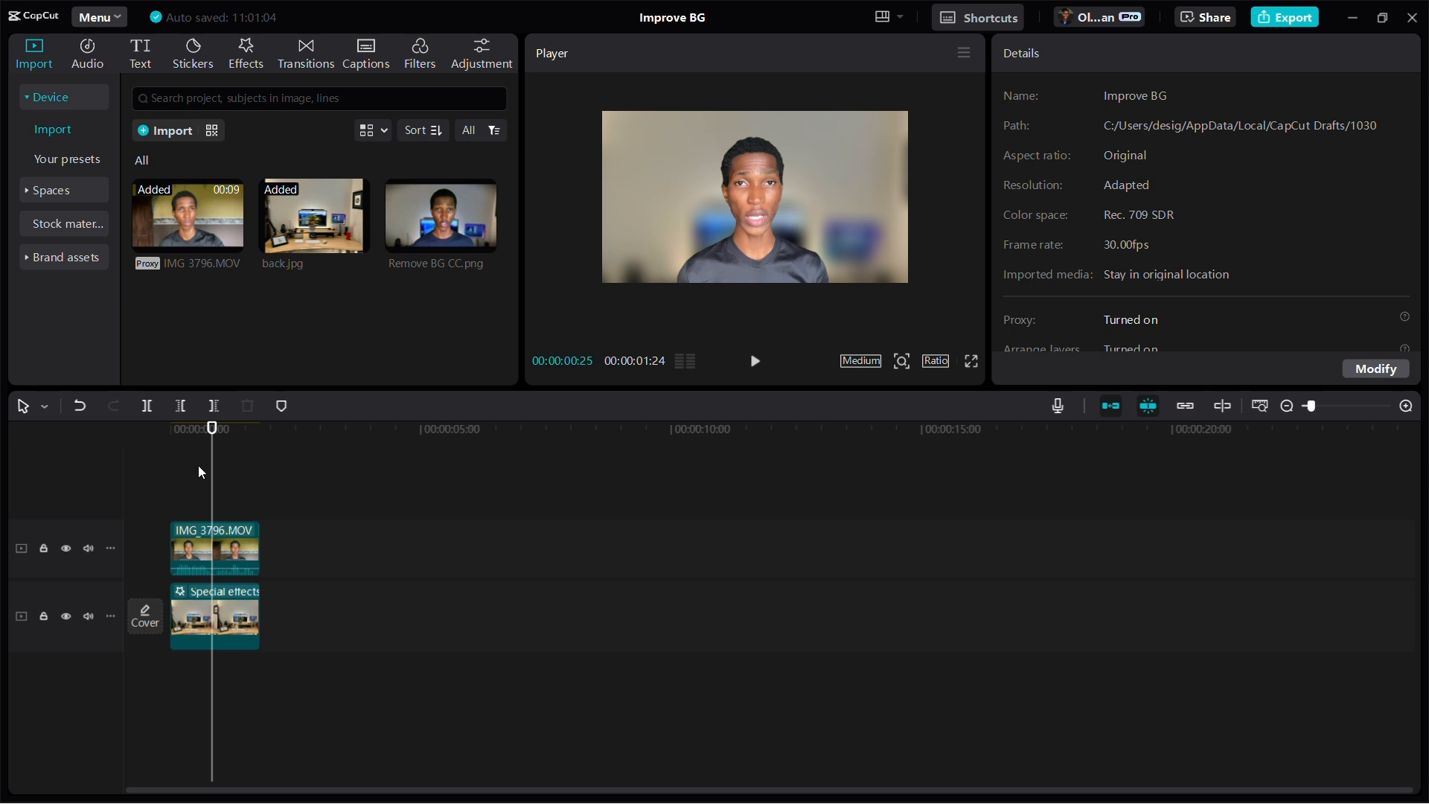
{"action": "left_click", "coordinate": [199, 467]}
{"action": "left_click", "coordinate": [230, 465]}
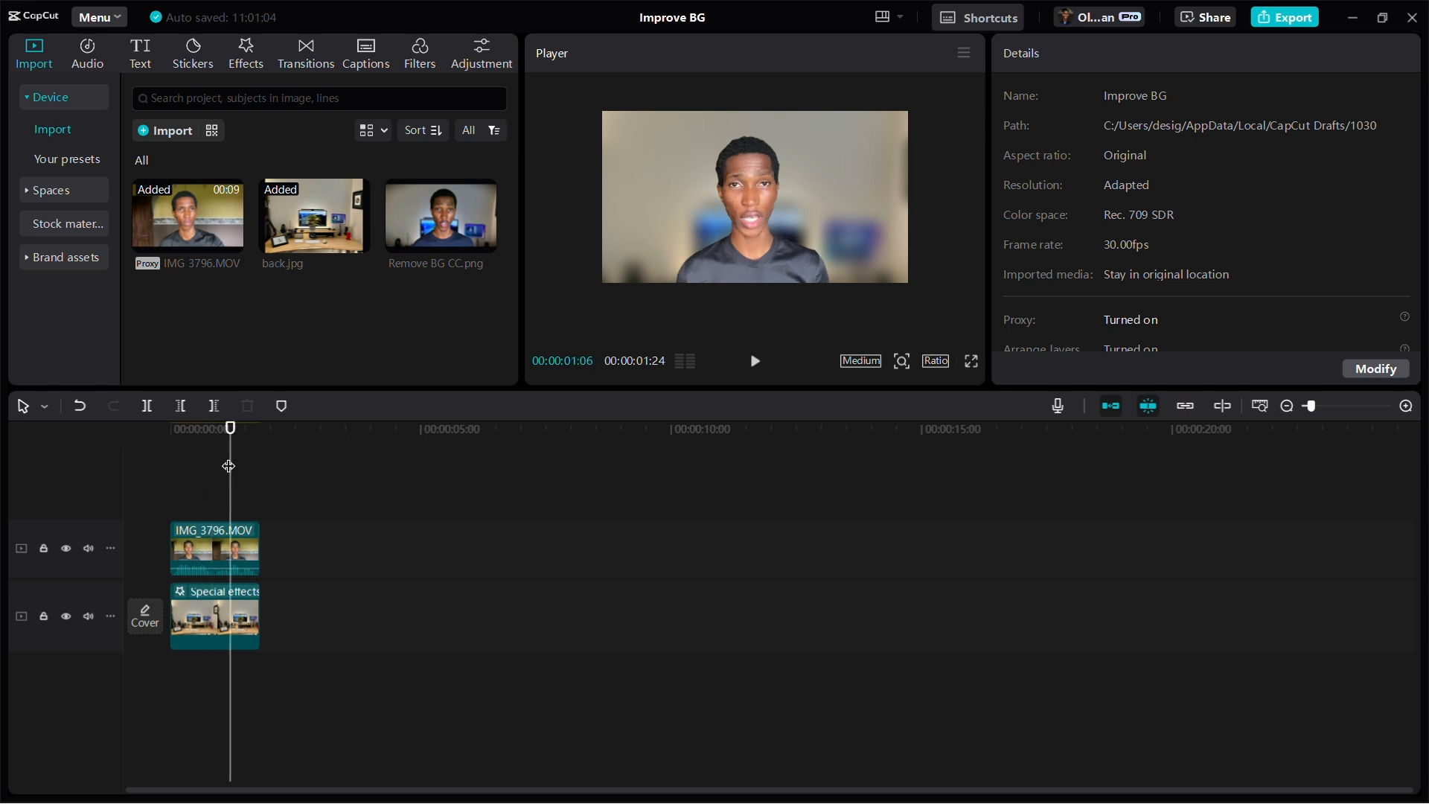
{"action": "left_click", "coordinate": [190, 473]}
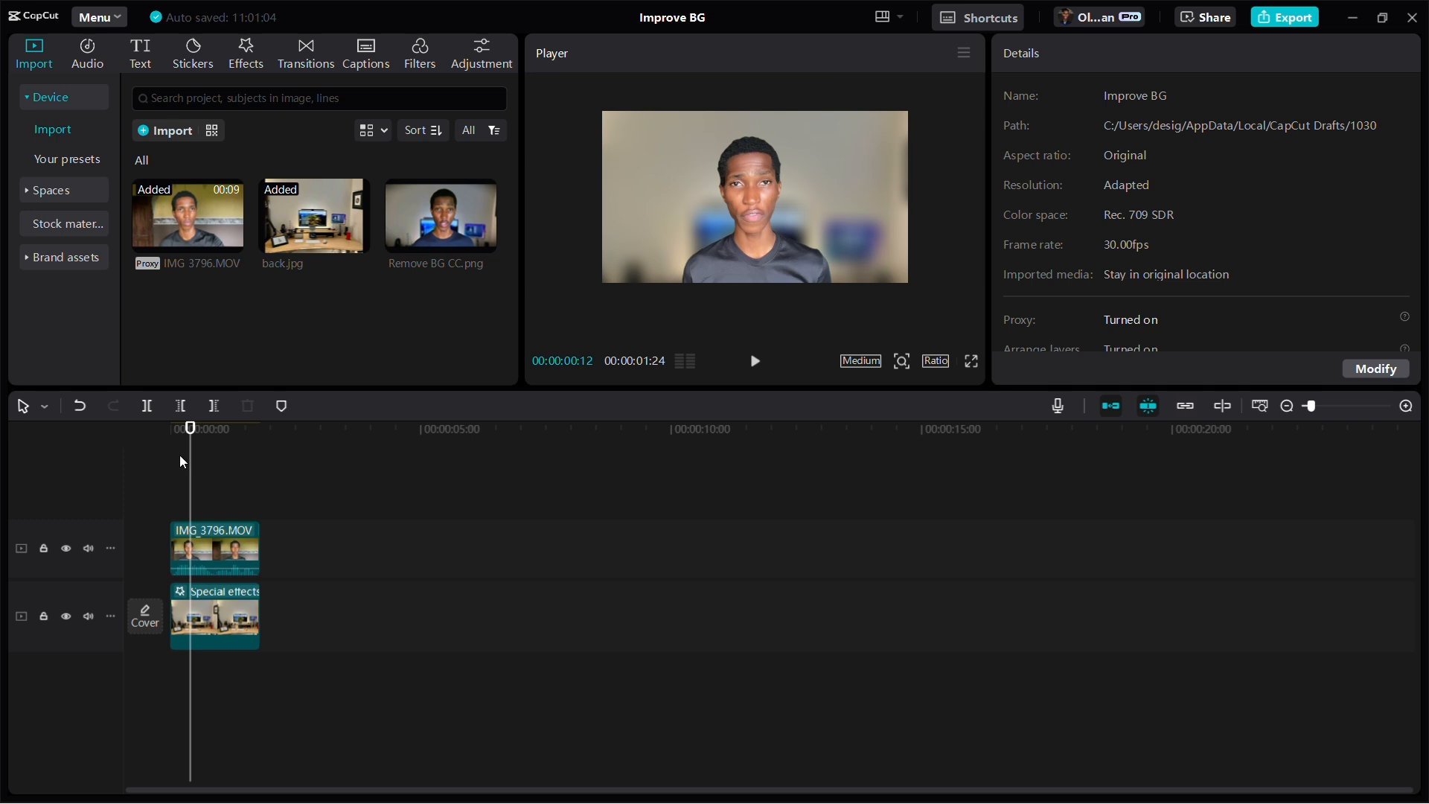
{"action": "left_click", "coordinate": [180, 461]}
{"action": "left_click", "coordinate": [227, 467]}
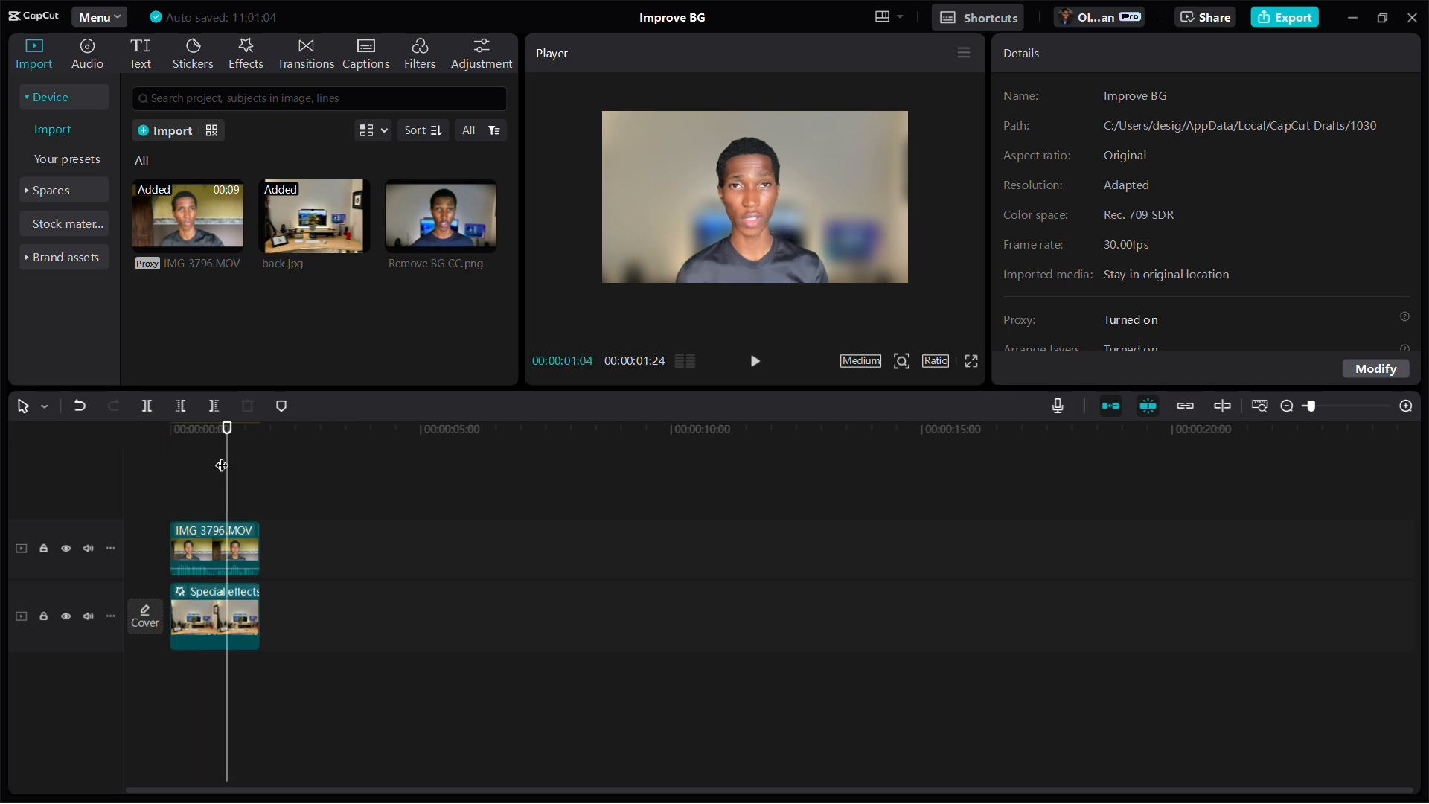
{"action": "left_click", "coordinate": [216, 469]}
Enlarge the IMG_3796.MOV speaker clip to 108% and nudge its position slightly within the frame
{"action": "left_click", "coordinate": [212, 552]}
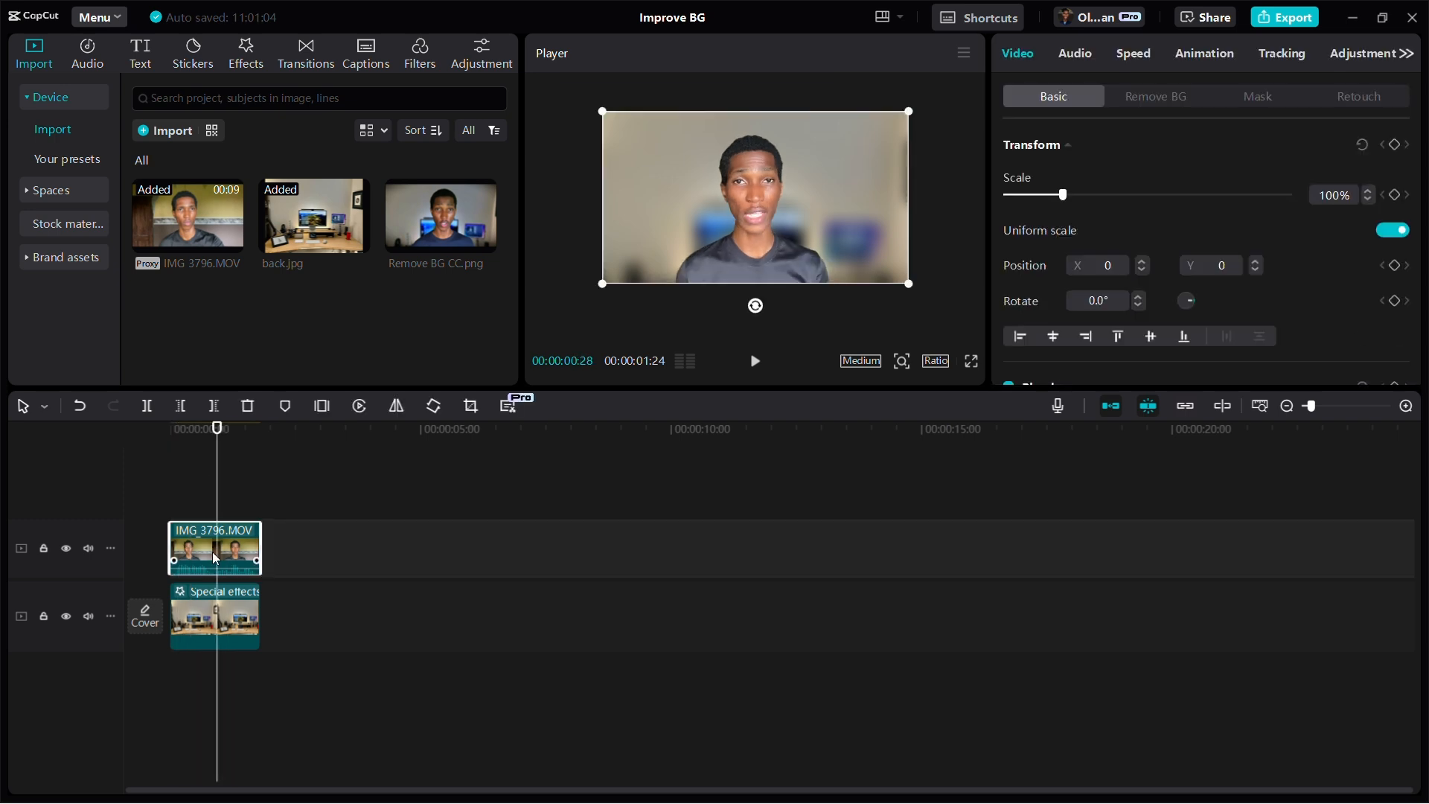
{"action": "left_click_drag", "start_coordinate": [913, 289], "coordinate": [929, 297]}
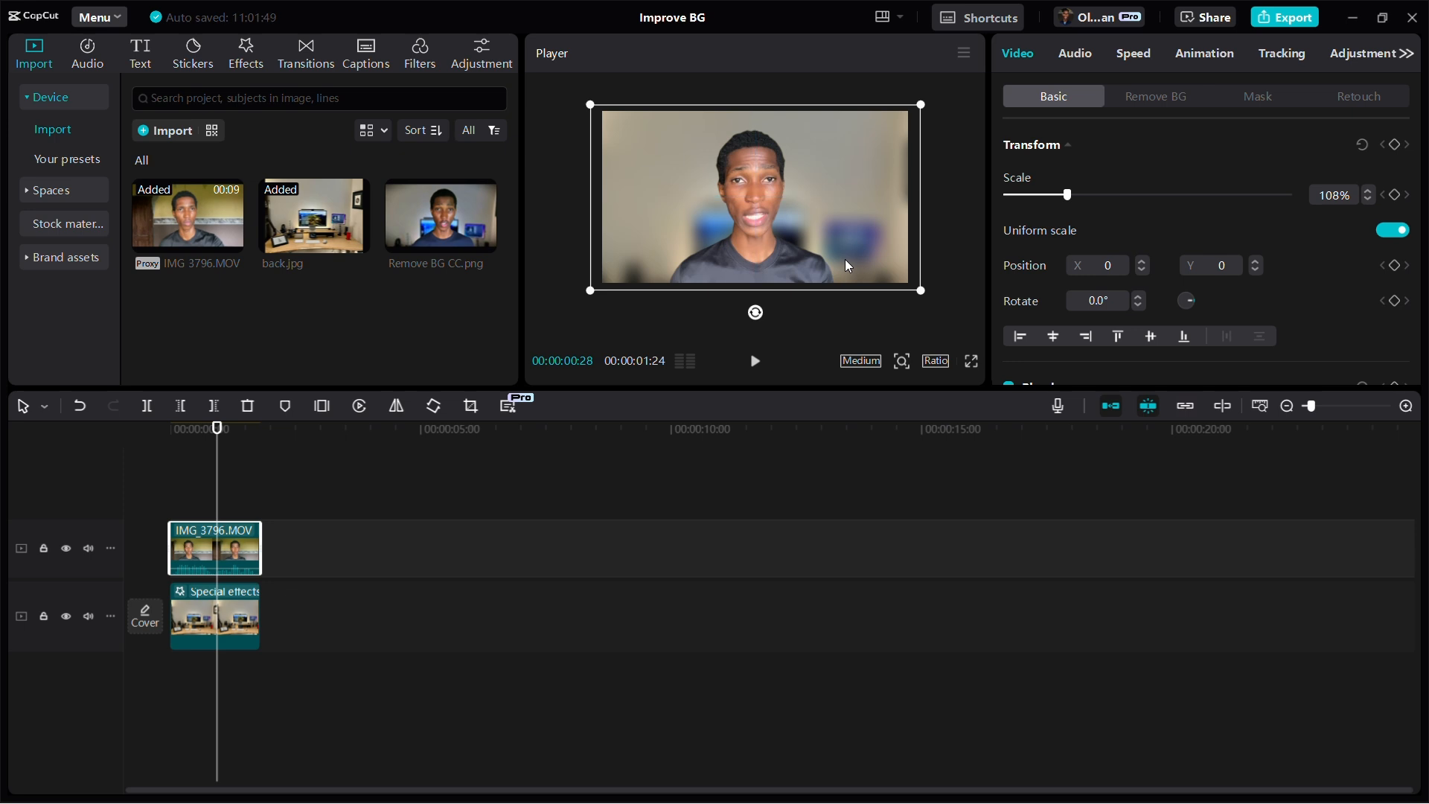
{"action": "left_click_drag", "start_coordinate": [846, 259], "coordinate": [862, 268]}
{"action": "left_click", "coordinate": [190, 470]}
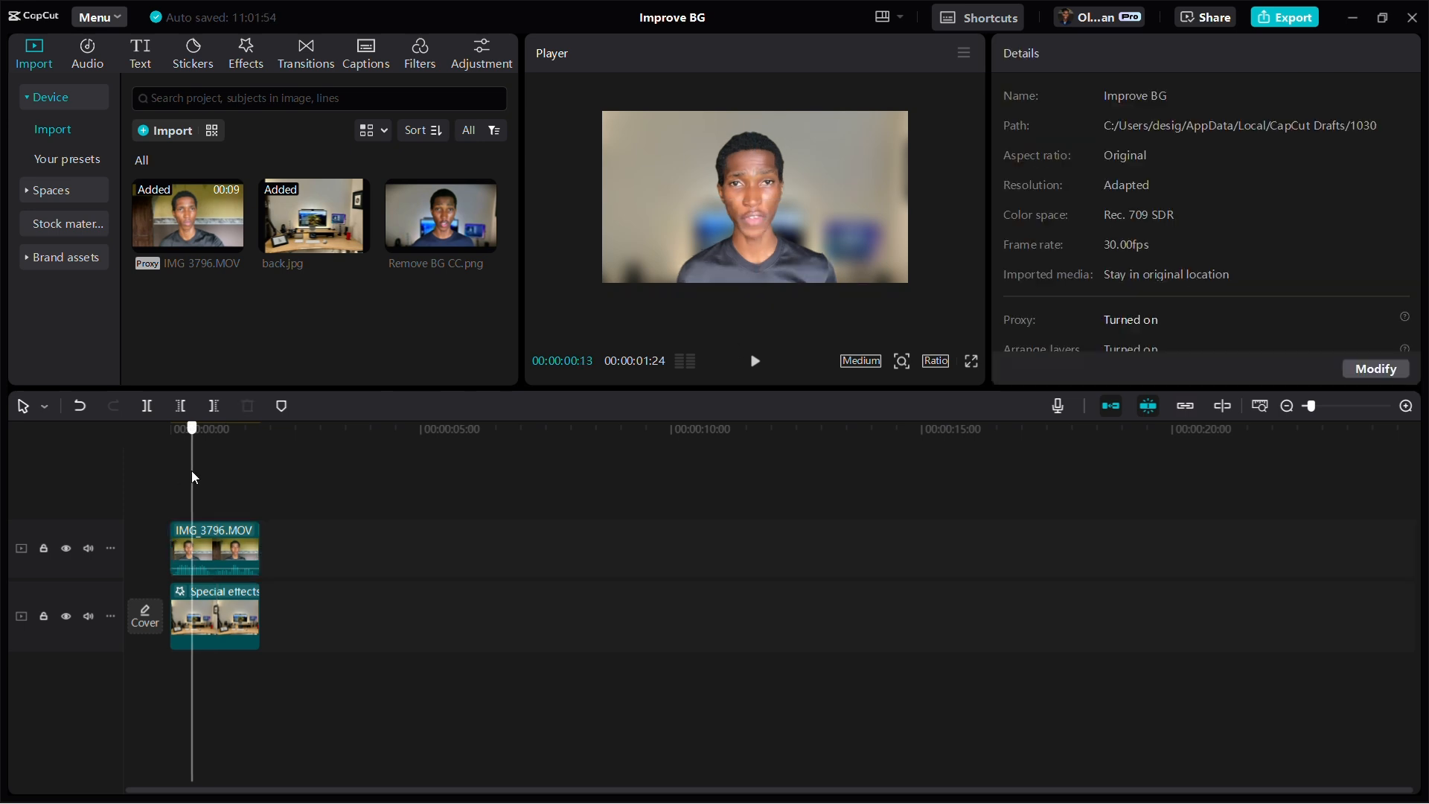
Review the enlarged speaker against the blurred background at different frames and compare it with Remove BG CC.png
{"action": "left_click_drag", "start_coordinate": [224, 474], "coordinate": [201, 500]}
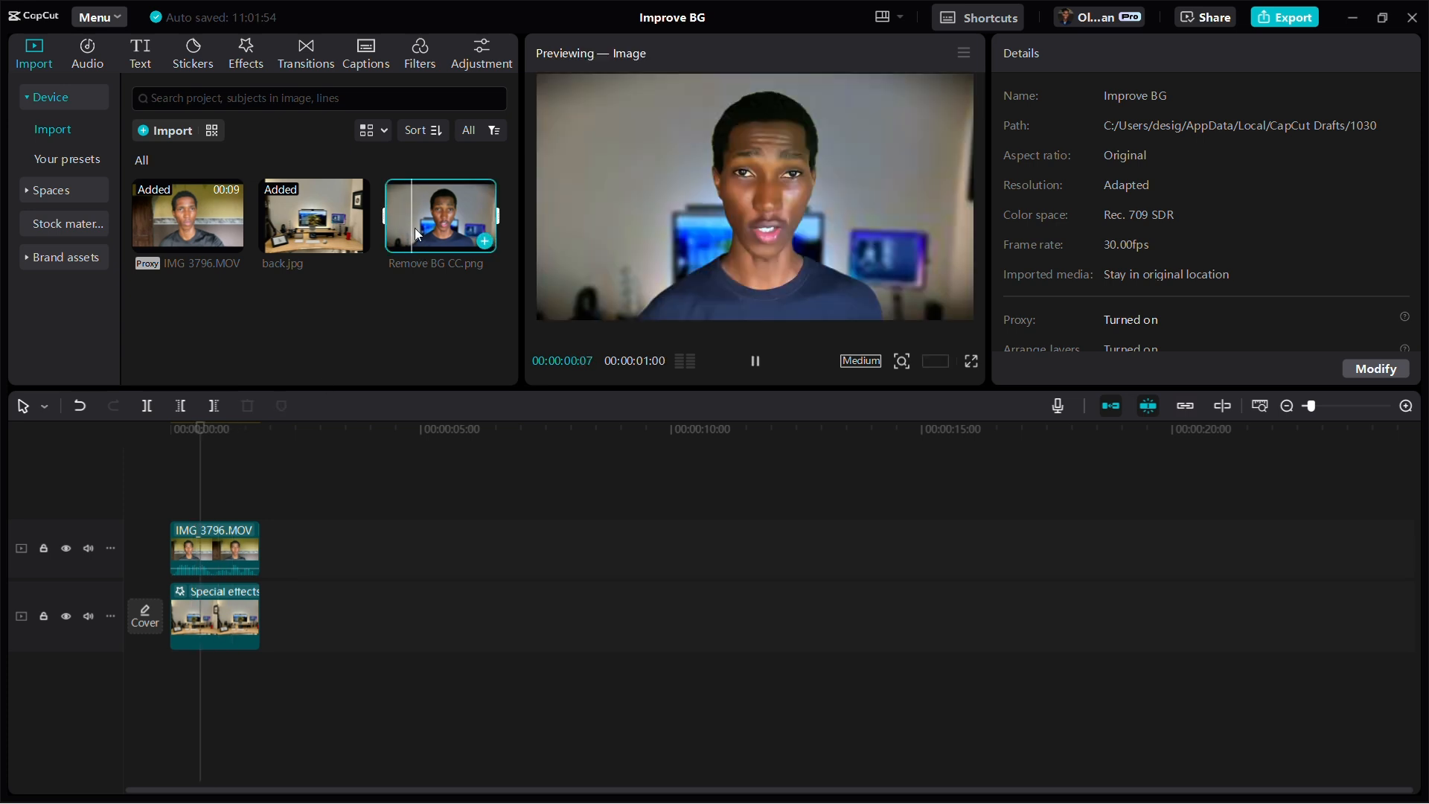
{"action": "left_click", "coordinate": [220, 489]}
{"action": "left_click", "coordinate": [223, 485]}
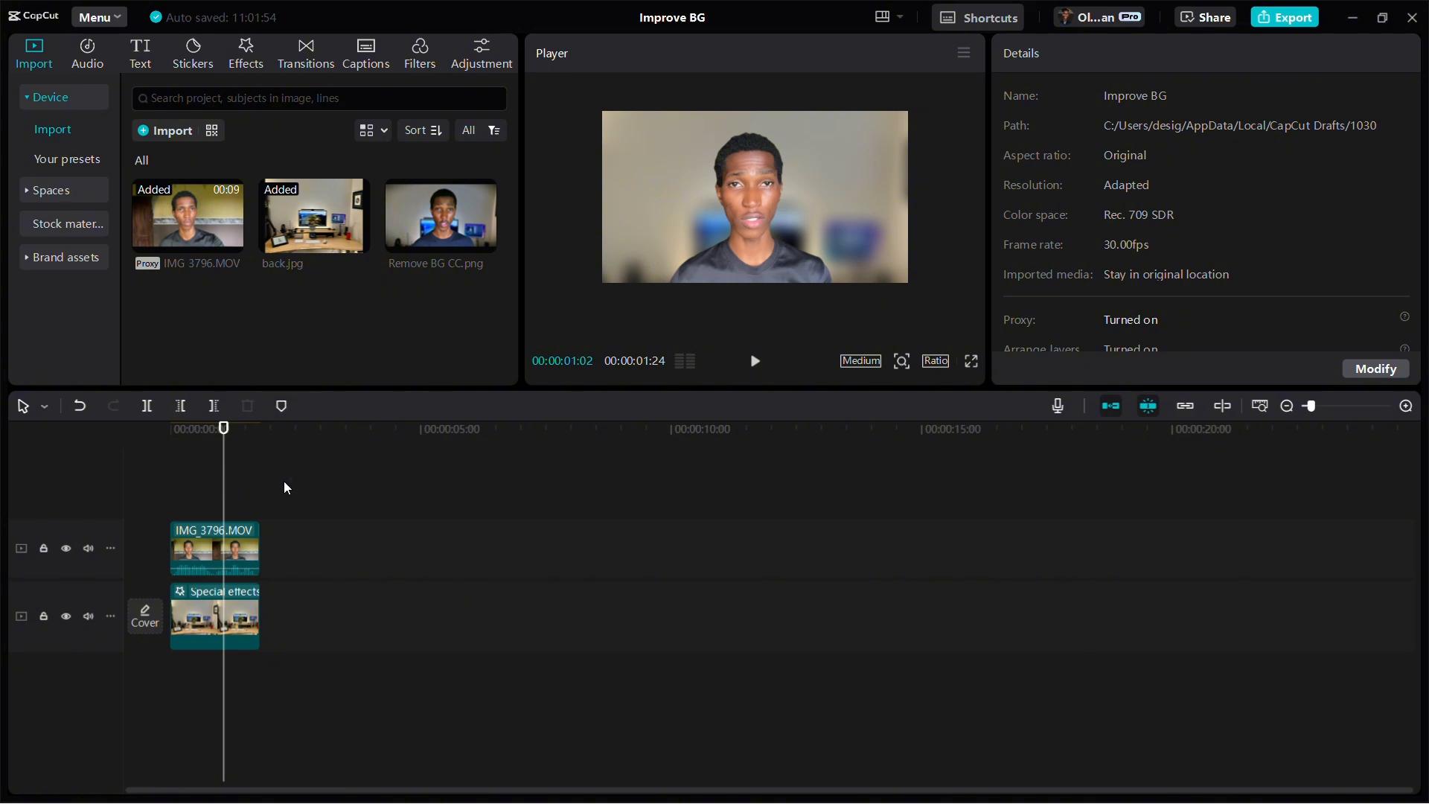
{"action": "left_click", "coordinate": [198, 481]}
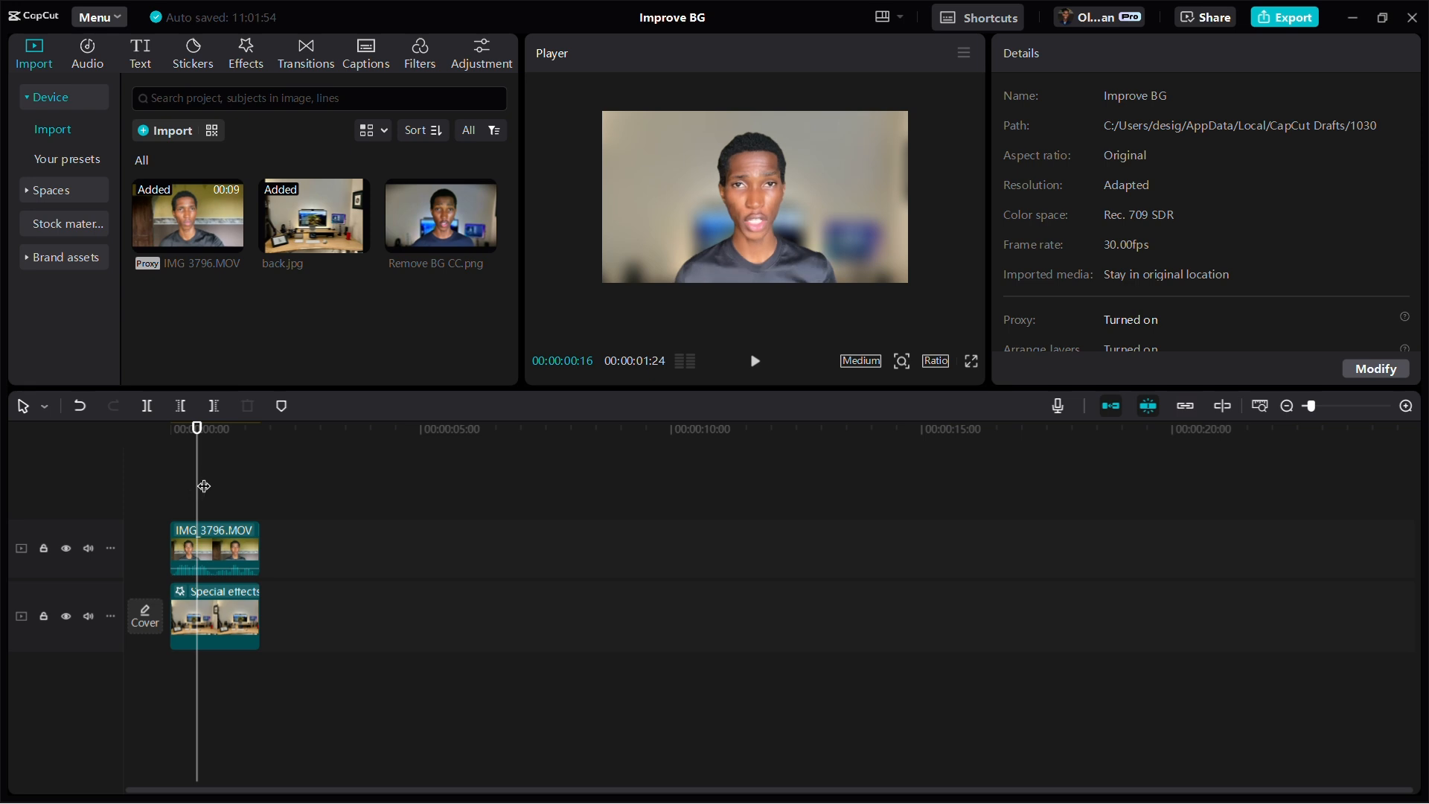
Add a custom adjustment layer above the speaker clip and trim it to end with the clips below
{"action": "left_click", "coordinate": [480, 54]}
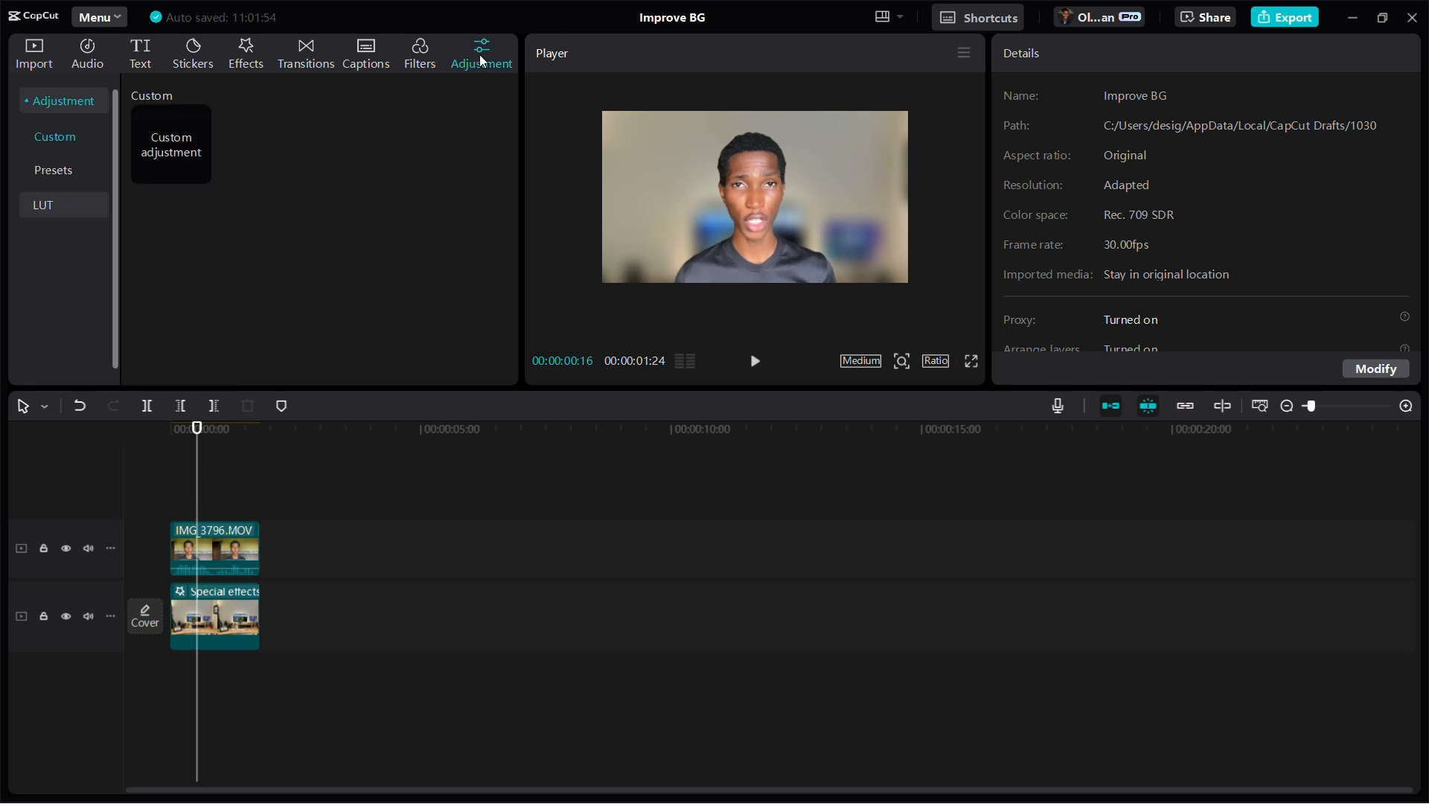
{"action": "left_click_drag", "start_coordinate": [185, 136], "coordinate": [158, 482]}
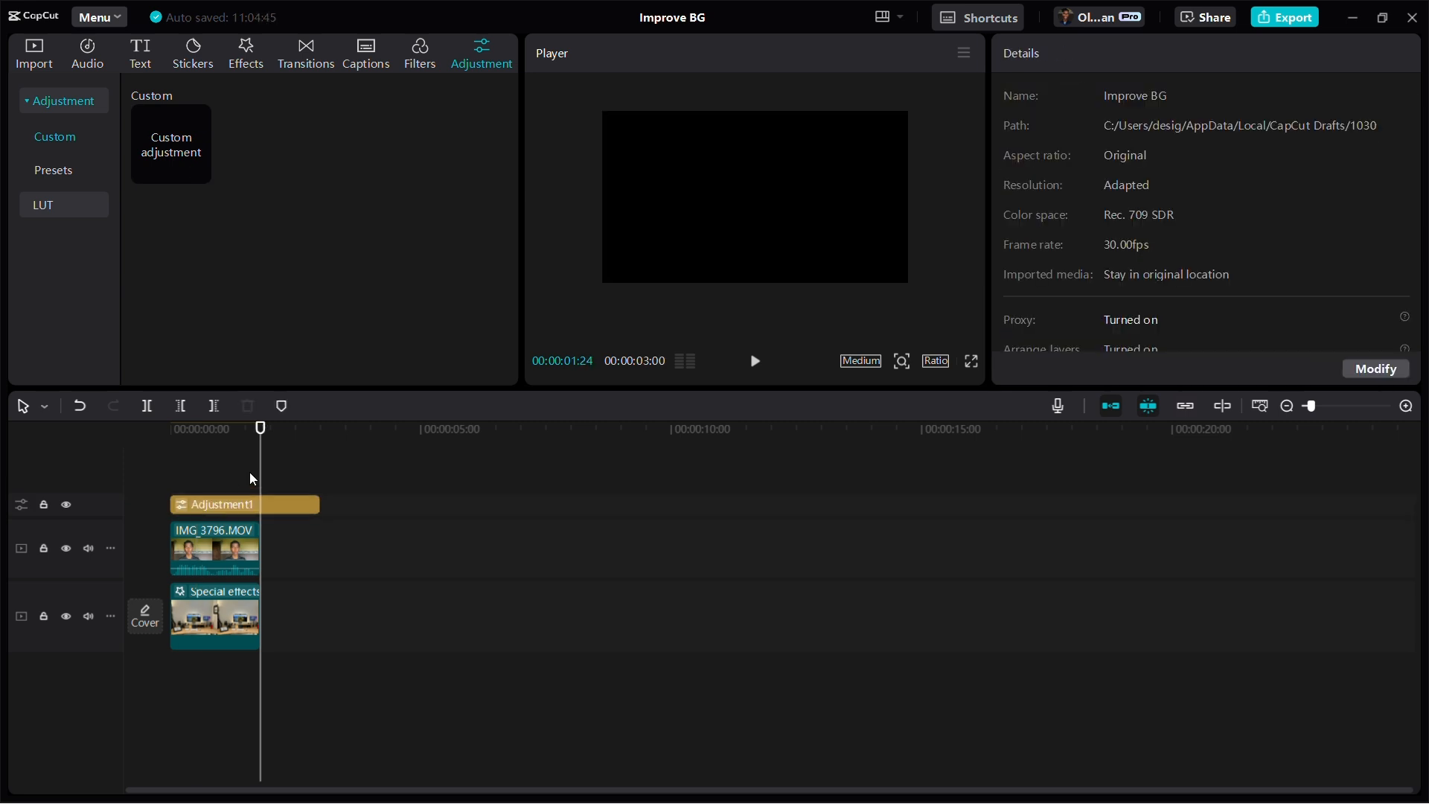
{"action": "left_click_drag", "start_coordinate": [320, 504], "coordinate": [262, 504]}
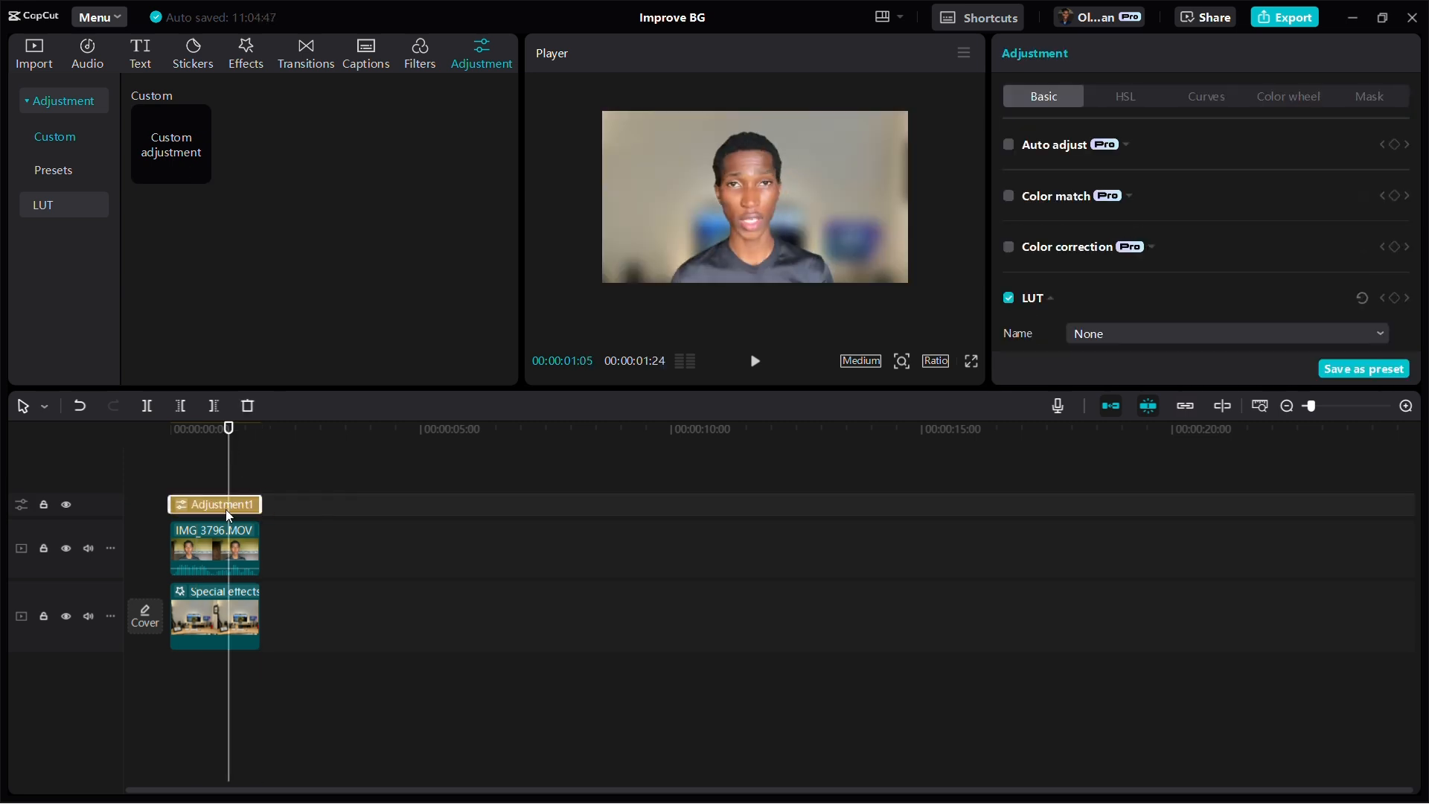
Apply the sample_lut_1.rizal_final.cube LUT to the adjustment layer at 50 intensity
{"action": "scroll", "coordinate": [1101, 168], "scroll_direction": "down", "scroll_amount": 3}
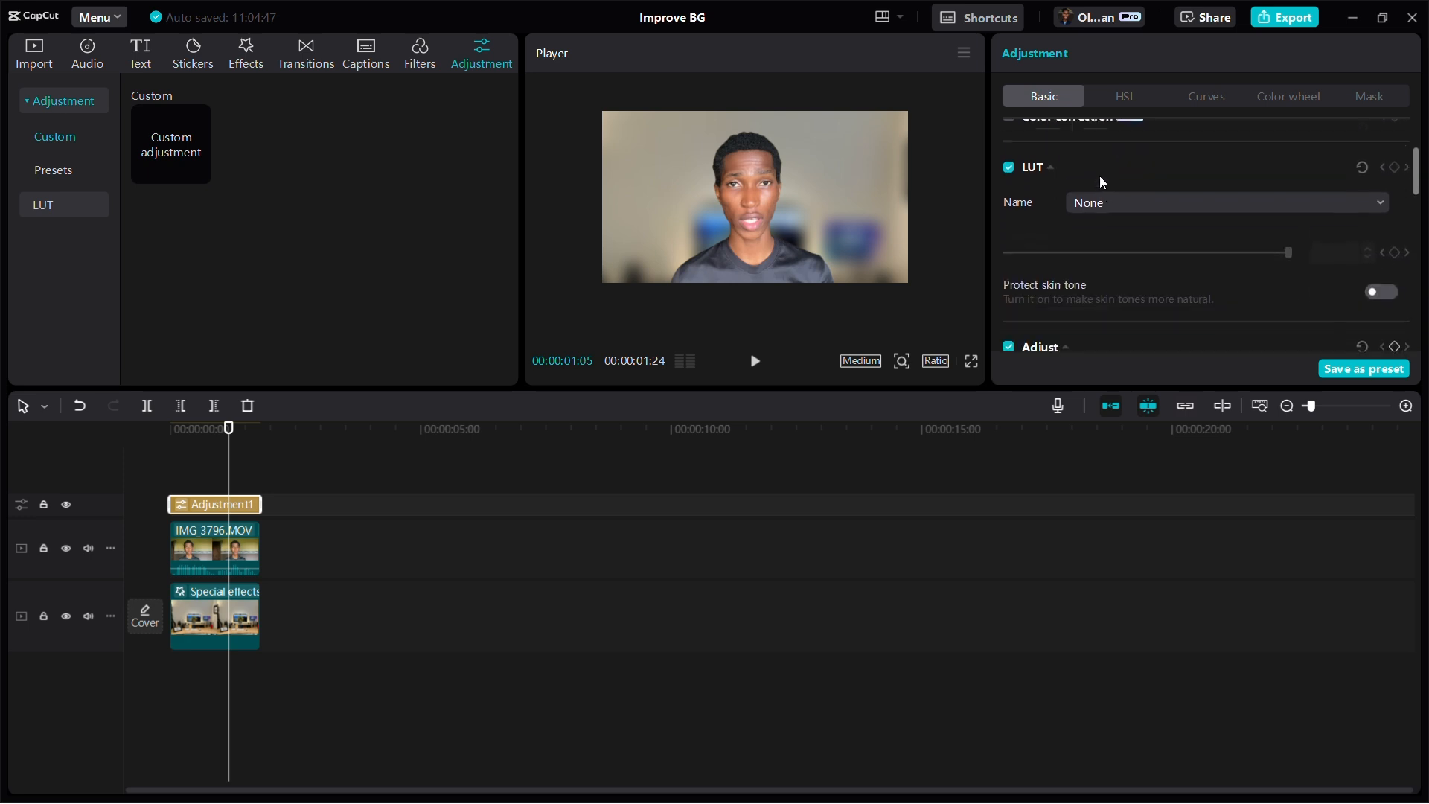
{"action": "left_click", "coordinate": [1145, 184]}
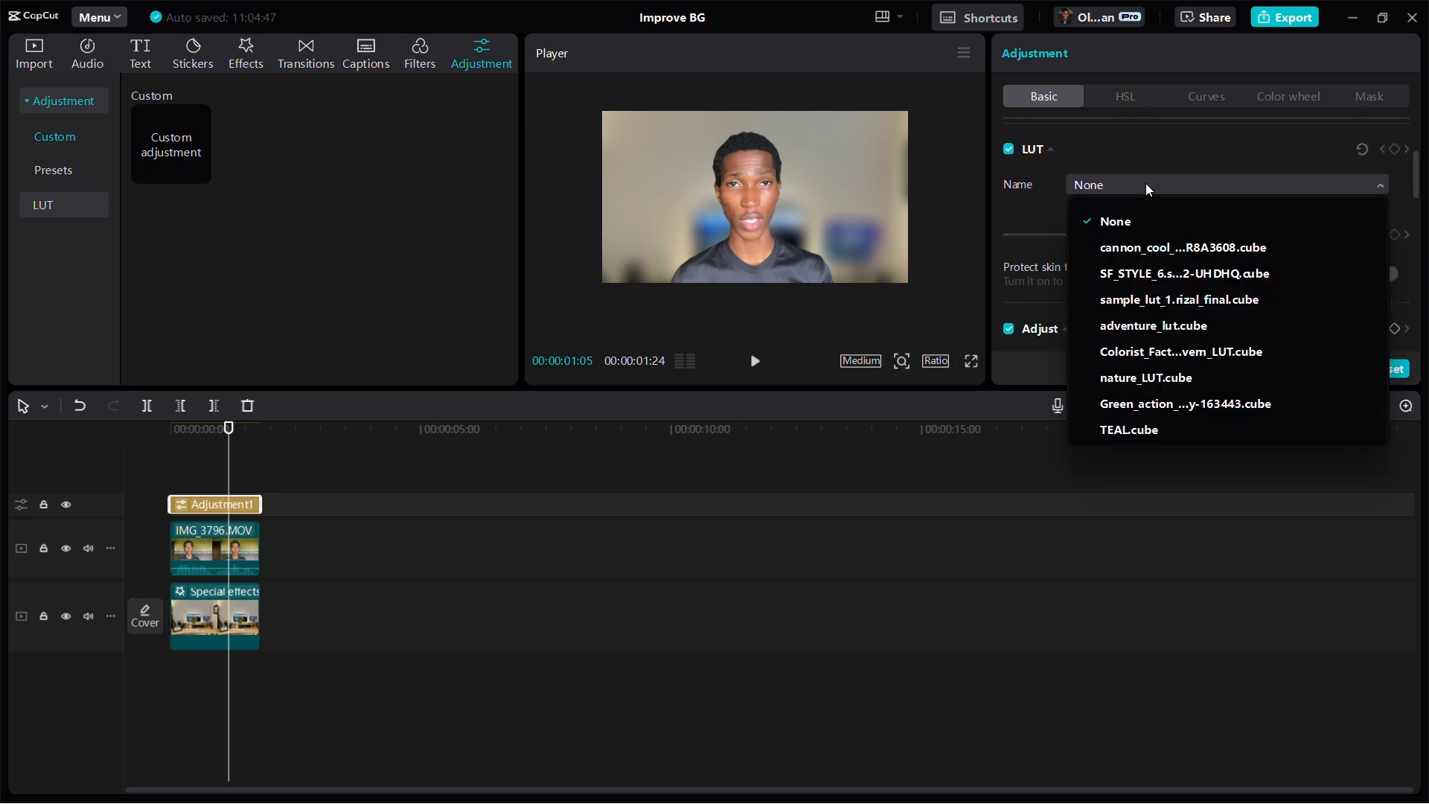
{"action": "left_click", "coordinate": [1180, 301]}
{"action": "left_click", "coordinate": [1146, 235]}
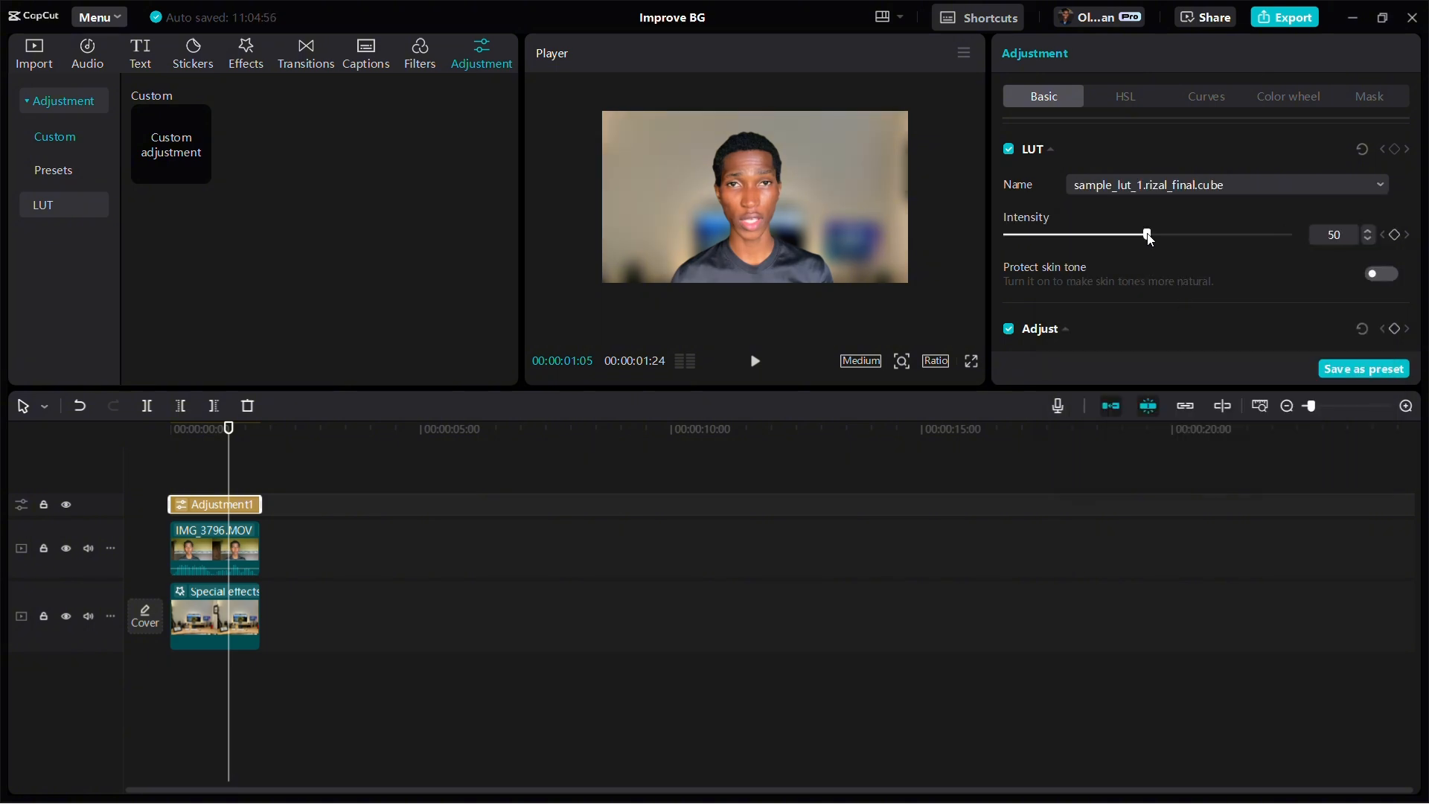
Cool the adjustment layer's temperature to -10 and raise its saturation to 10
{"action": "scroll", "coordinate": [1290, 280], "scroll_direction": "down", "scroll_amount": 3}
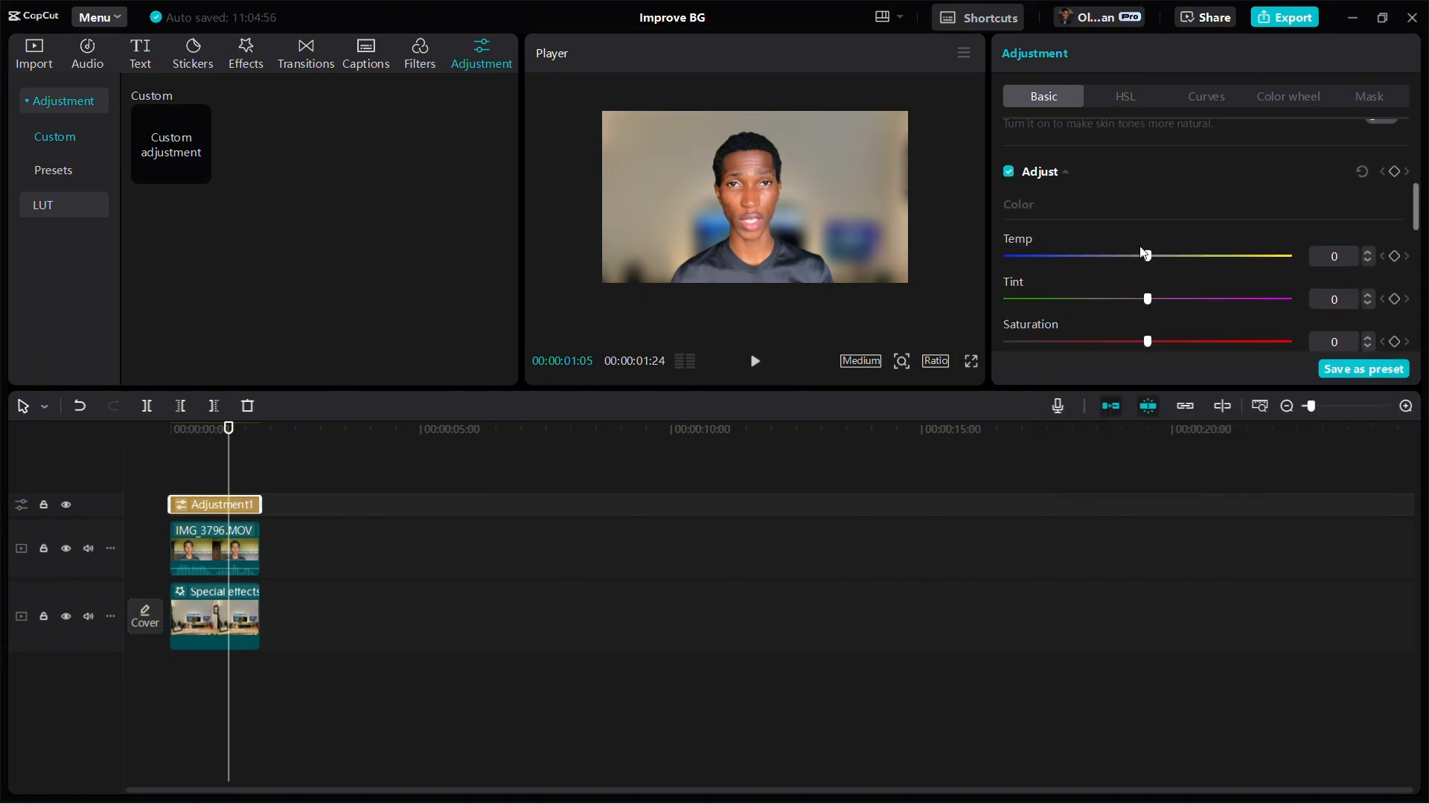
{"action": "left_click_drag", "start_coordinate": [1146, 256], "coordinate": [1106, 256]}
{"action": "scroll", "coordinate": [1172, 328], "scroll_direction": "down", "scroll_amount": 1}
{"action": "left_click", "coordinate": [1188, 253]}
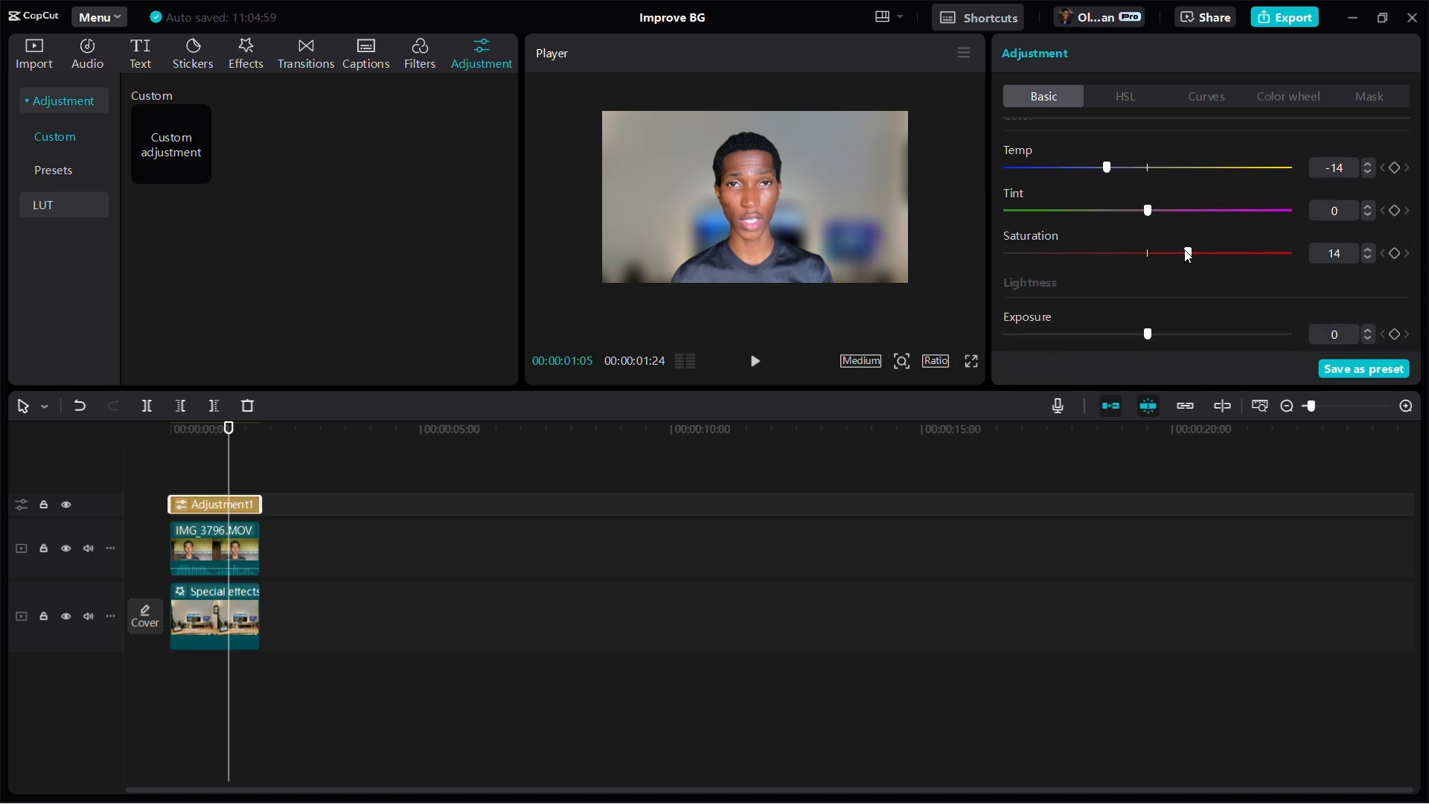
{"action": "left_click", "coordinate": [1368, 258]}
{"action": "left_click", "coordinate": [1369, 258]}
{"action": "left_click", "coordinate": [1369, 258]}
{"action": "left_click", "coordinate": [1368, 258]}
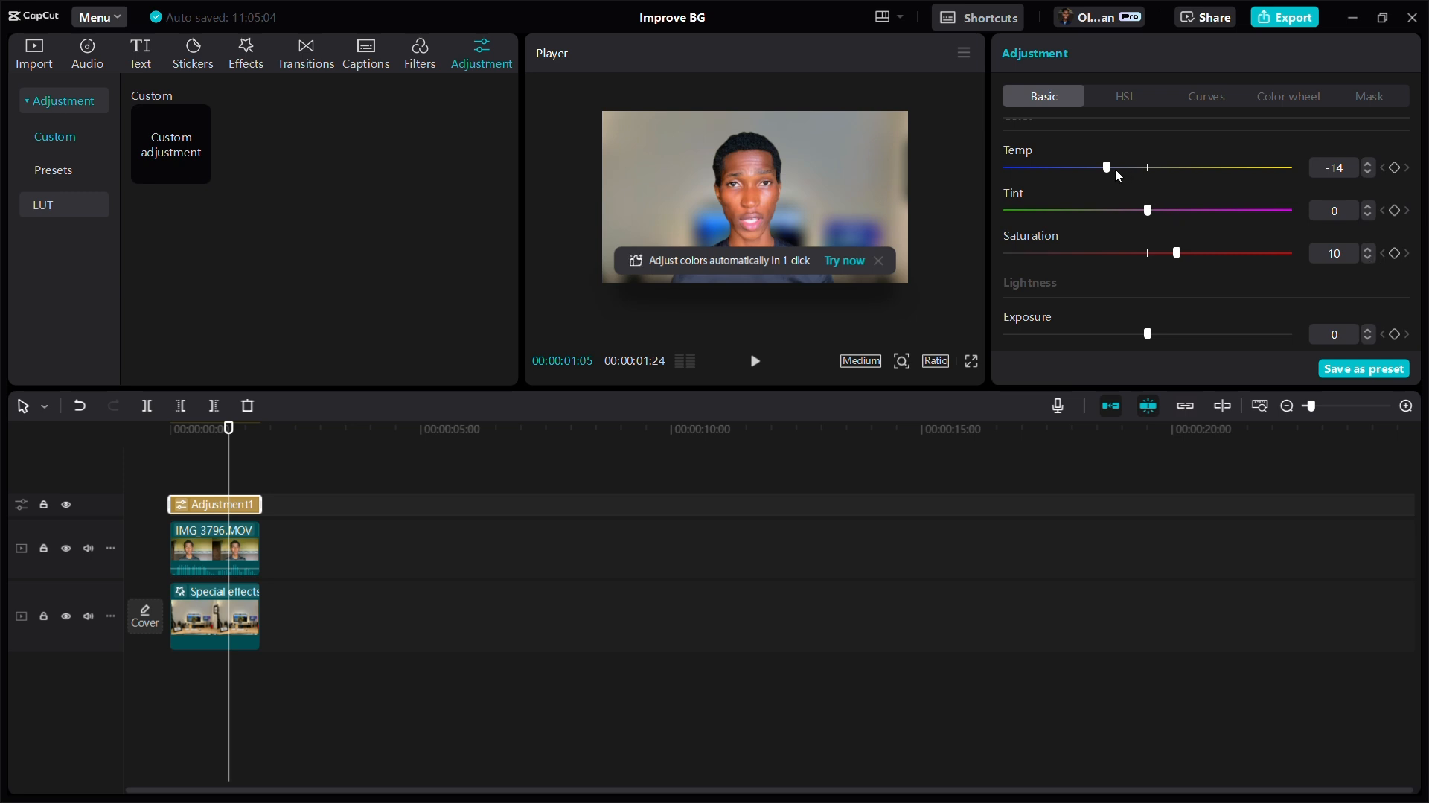
{"action": "left_click", "coordinate": [1368, 165]}
Set the adjustment layer's sharpening to 25 and its vignette to 1
{"action": "scroll", "coordinate": [1228, 189], "scroll_direction": "down", "scroll_amount": 1}
{"action": "scroll", "coordinate": [1225, 185], "scroll_direction": "down", "scroll_amount": 2}
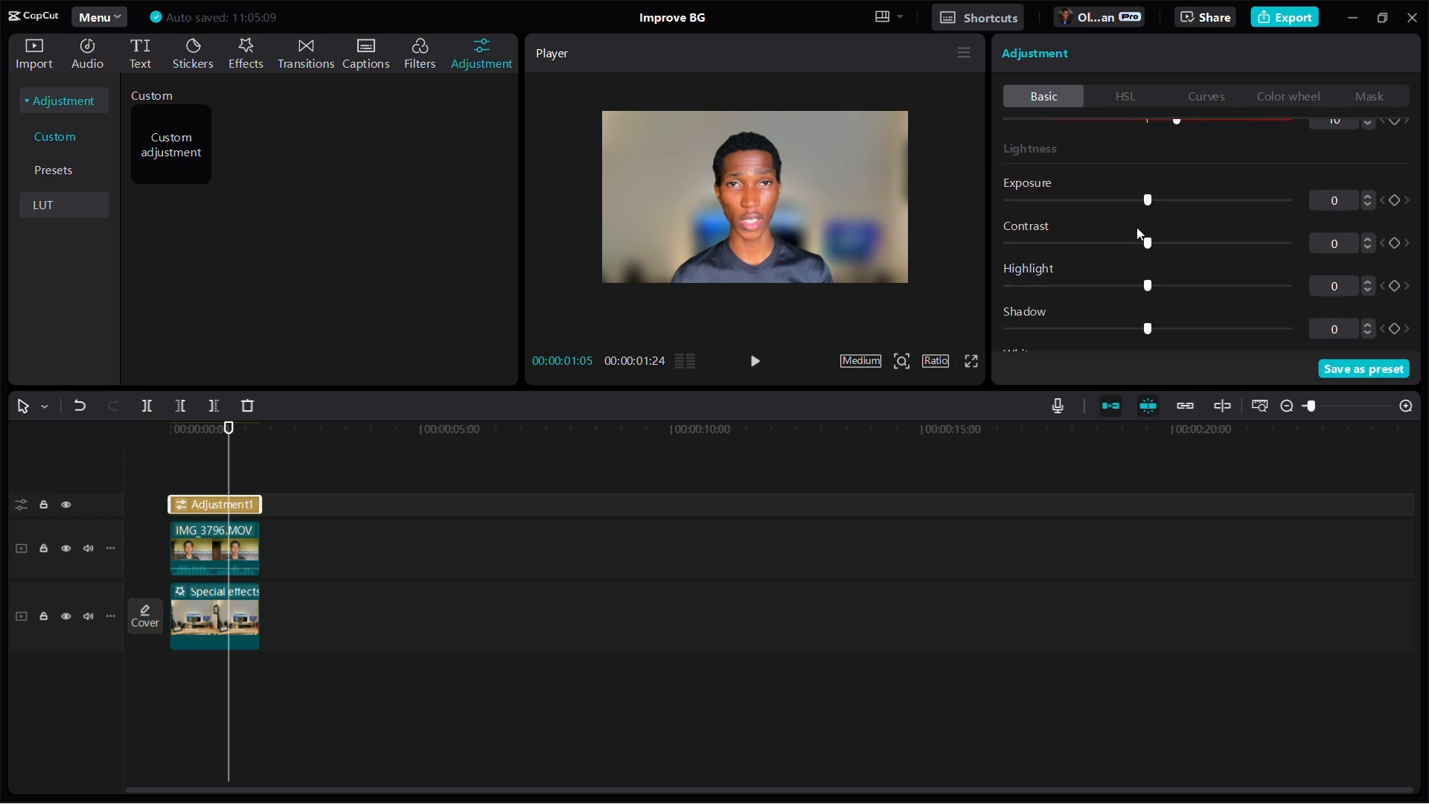
{"action": "scroll", "coordinate": [1136, 234], "scroll_direction": "down", "scroll_amount": 5}
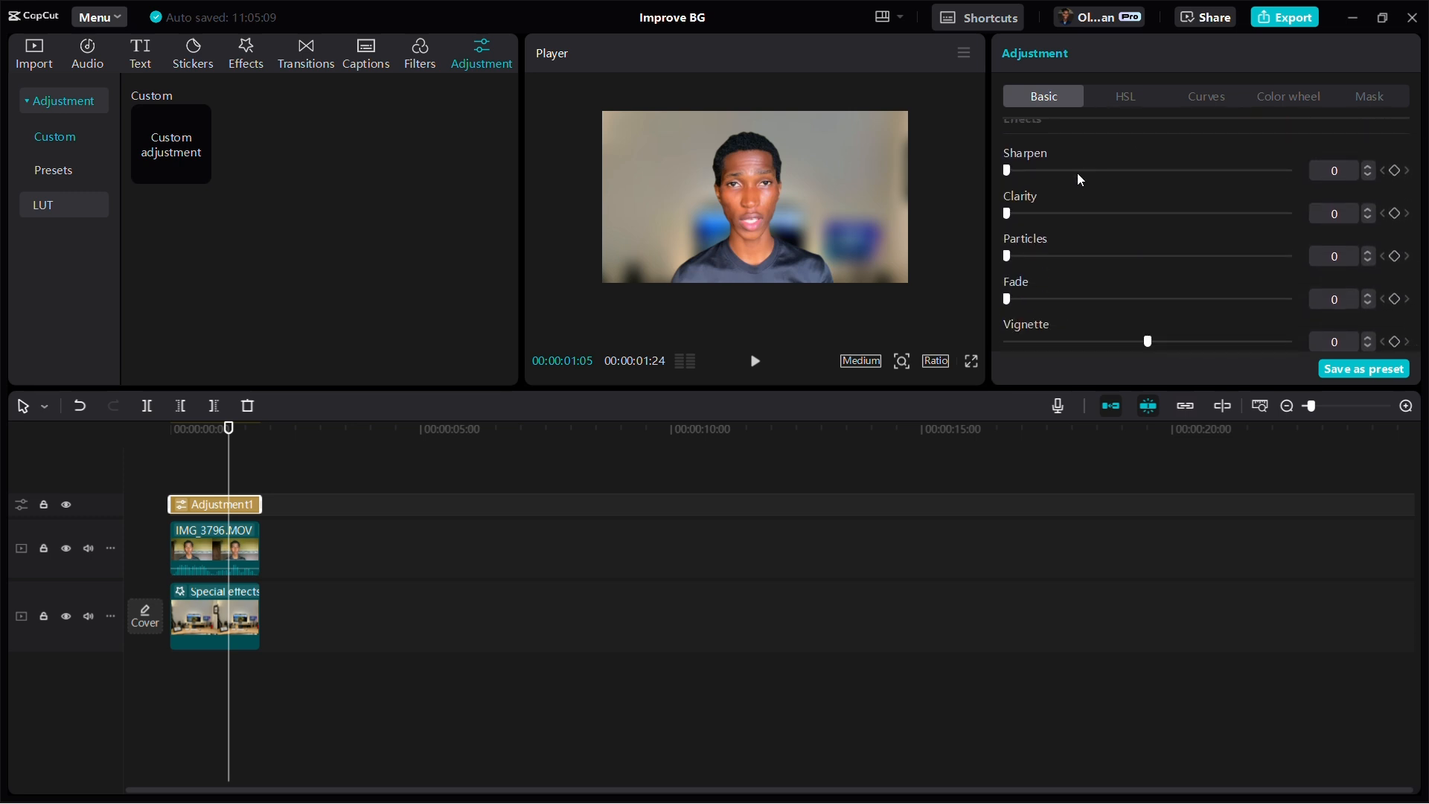
{"action": "left_click", "coordinate": [1076, 171]}
{"action": "left_click", "coordinate": [1369, 337]}
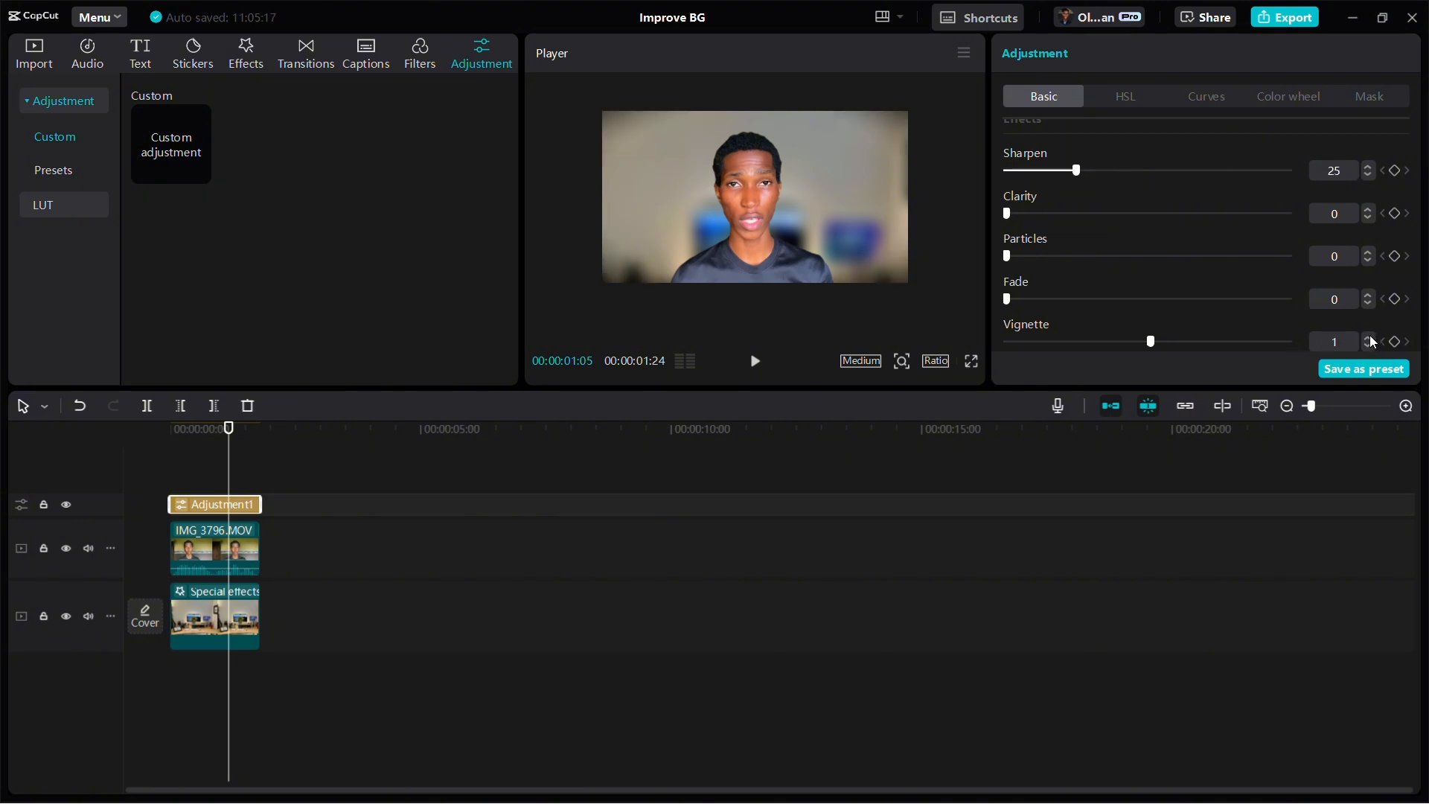
Darken the midtones slightly by lowering a point just above the middle of the adjustment layer's first curve
{"action": "scroll", "coordinate": [1132, 233], "scroll_direction": "up", "scroll_amount": 5}
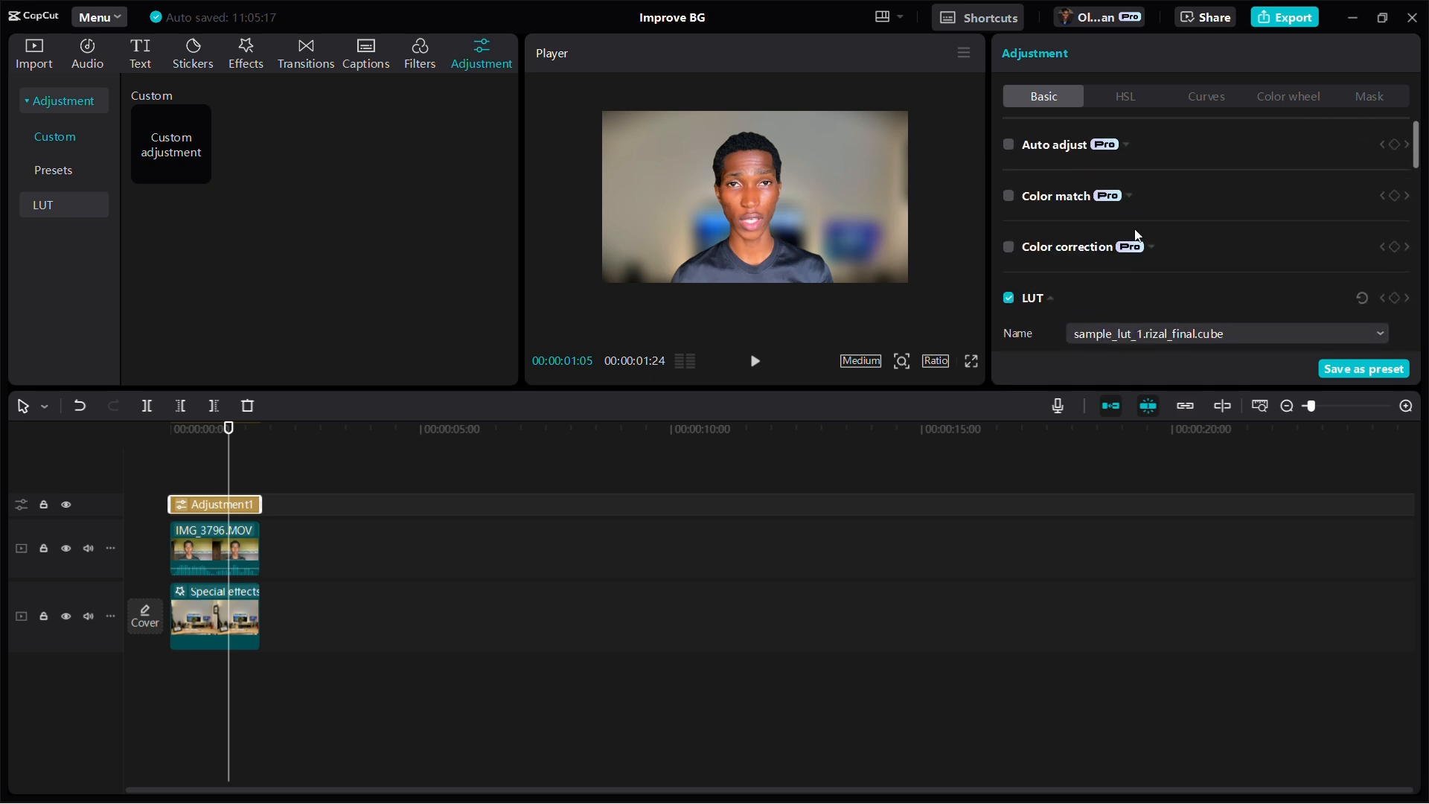
{"action": "left_click", "coordinate": [1274, 96]}
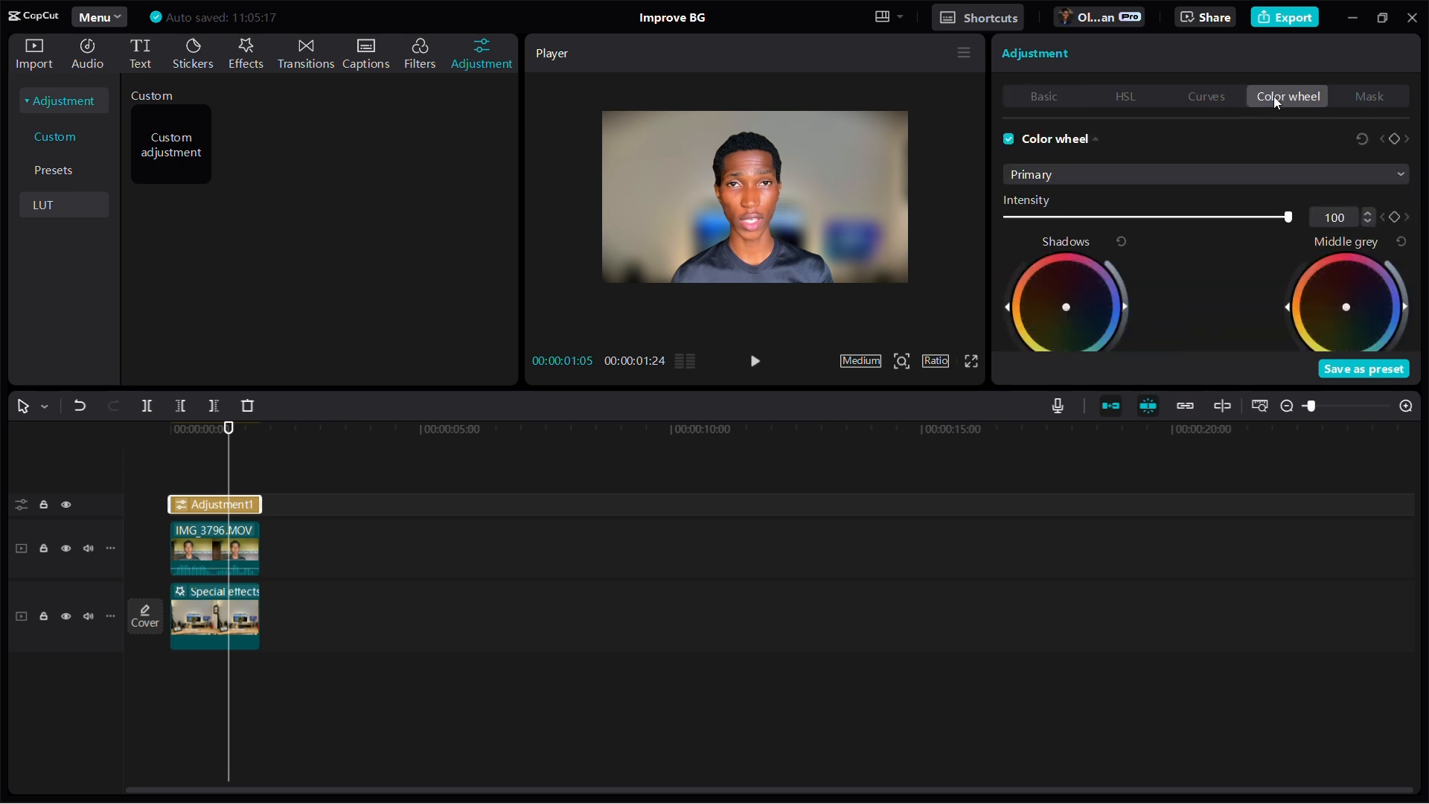
{"action": "left_click", "coordinate": [1211, 96]}
{"action": "scroll", "coordinate": [1262, 224], "scroll_direction": "down", "scroll_amount": 3}
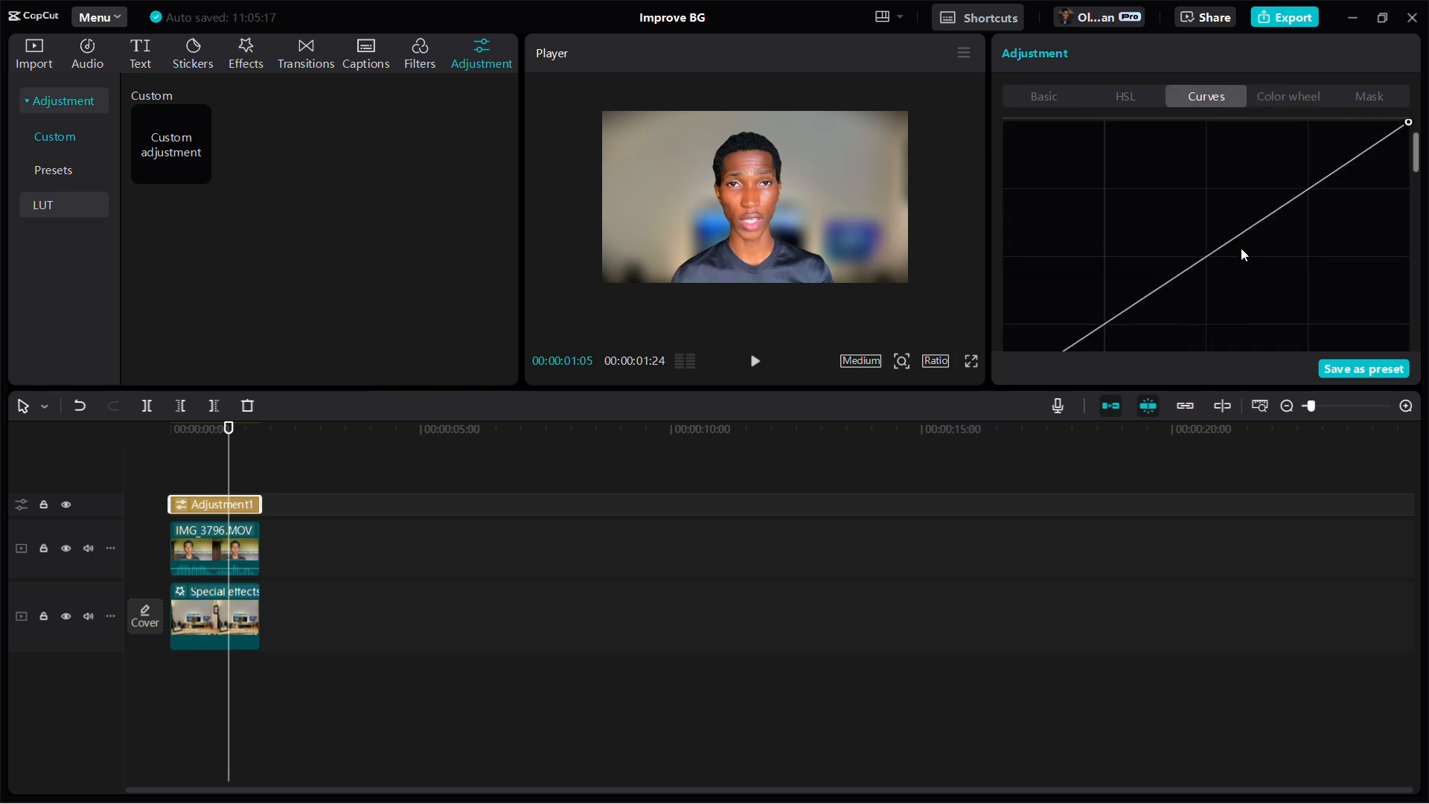
{"action": "left_click_drag", "start_coordinate": [1237, 236], "coordinate": [1245, 249]}
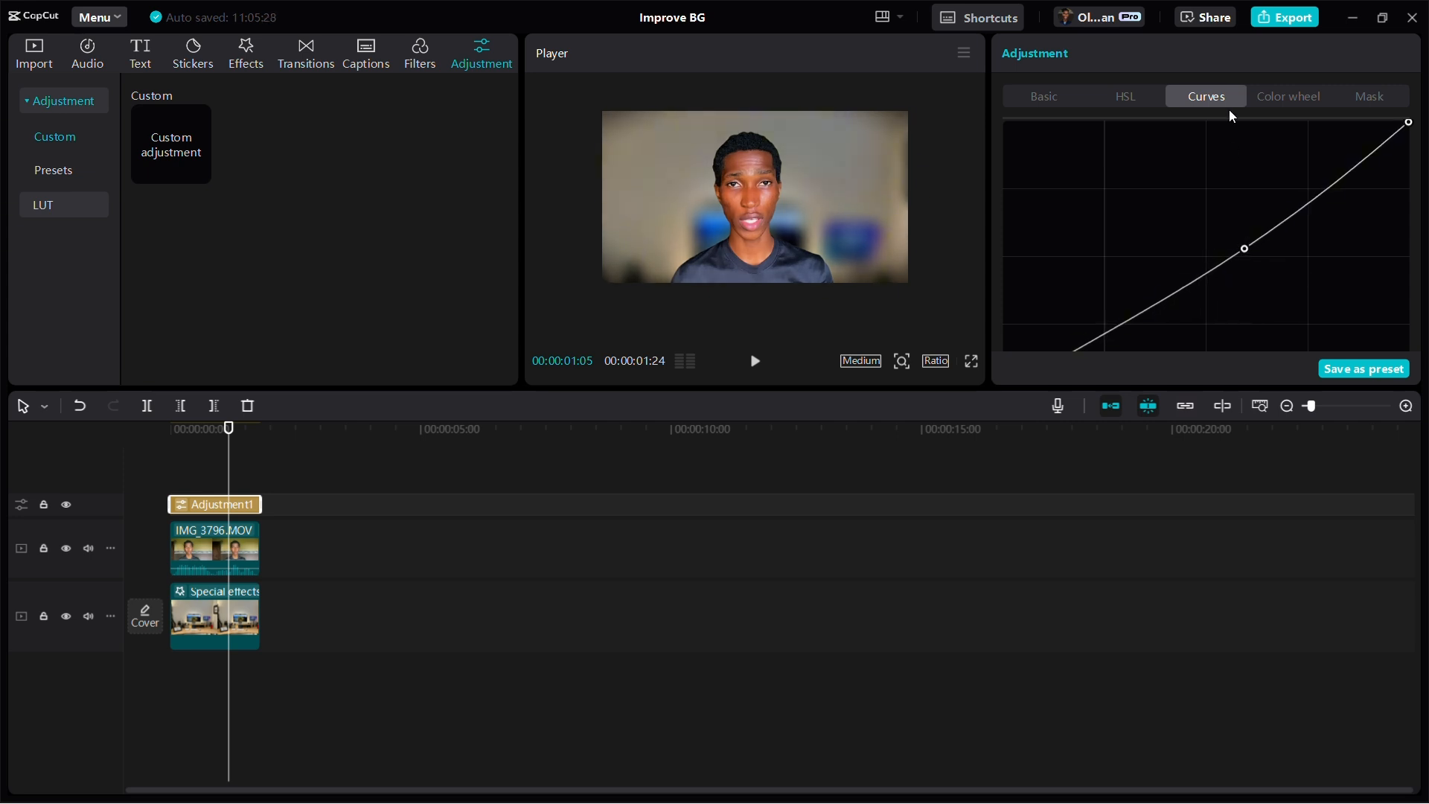
Reduce the adjustment layer's LUT intensity to 36
{"action": "left_click", "coordinate": [1060, 96]}
{"action": "scroll", "coordinate": [1163, 221], "scroll_direction": "down", "scroll_amount": 3}
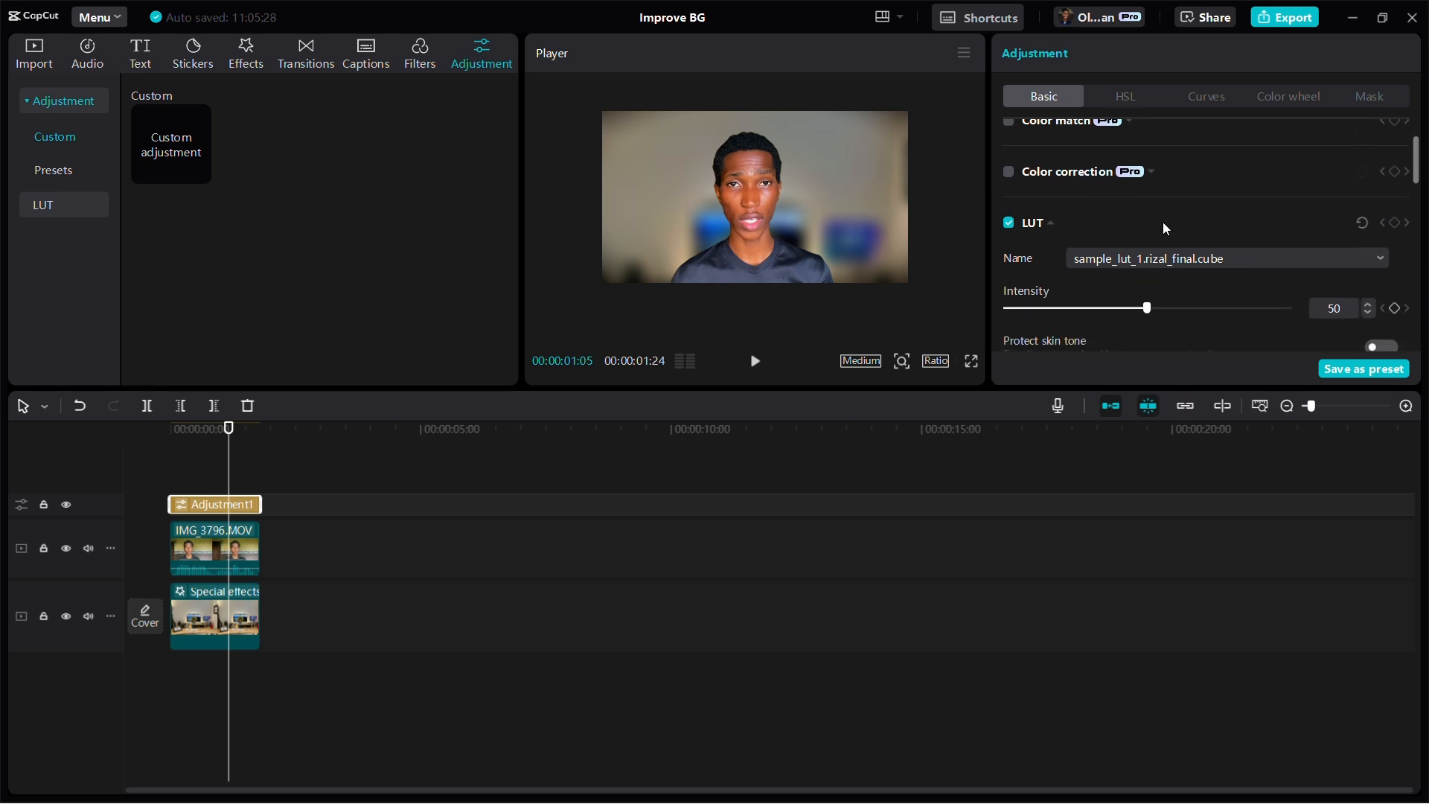
{"action": "scroll", "coordinate": [1162, 222], "scroll_direction": "down", "scroll_amount": 2}
{"action": "left_click_drag", "start_coordinate": [1150, 183], "coordinate": [1107, 195]}
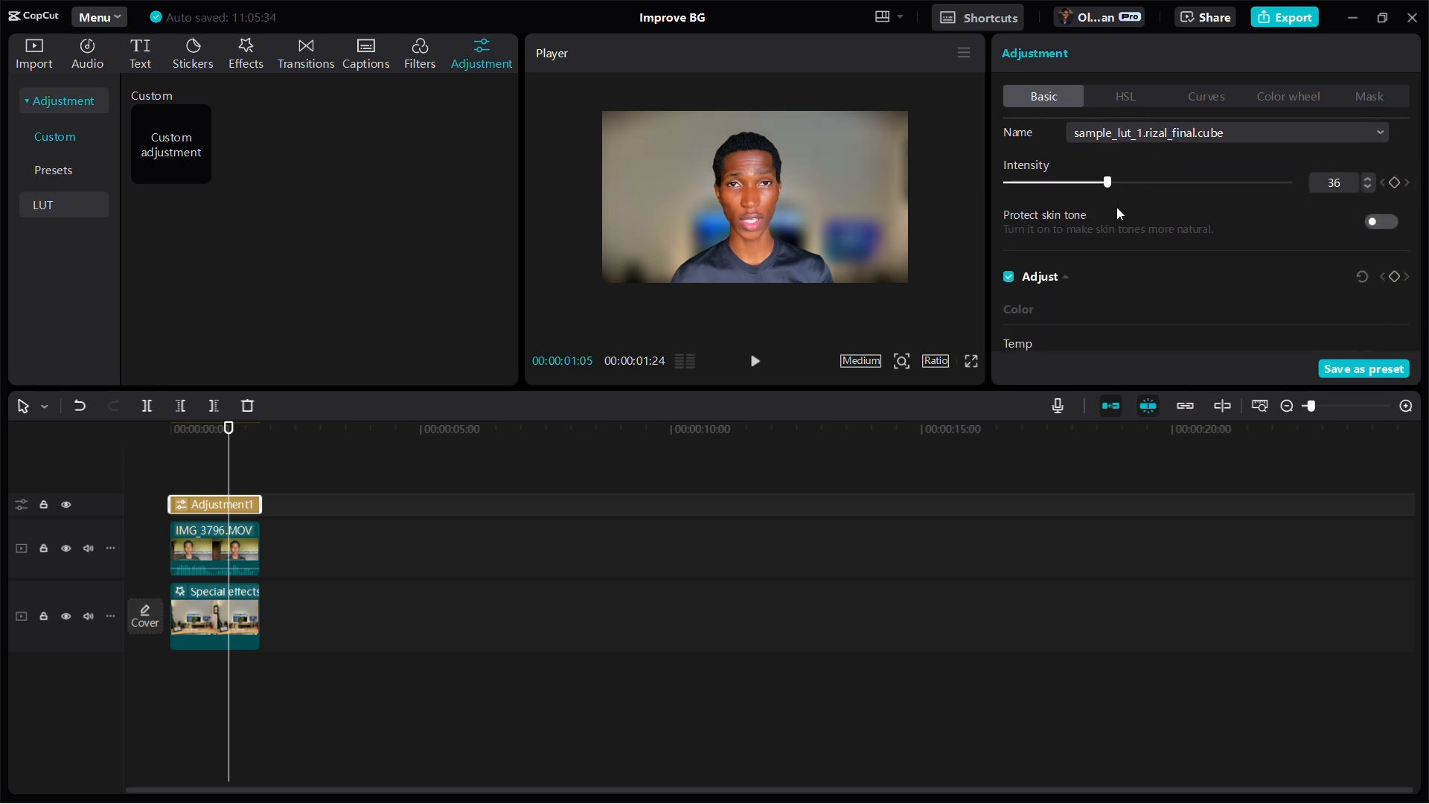
Lower the adjustment layer's saturation slightly and set its temperature to -15
{"action": "scroll", "coordinate": [1117, 221], "scroll_direction": "down", "scroll_amount": 1}
{"action": "scroll", "coordinate": [1118, 223], "scroll_direction": "down", "scroll_amount": 2}
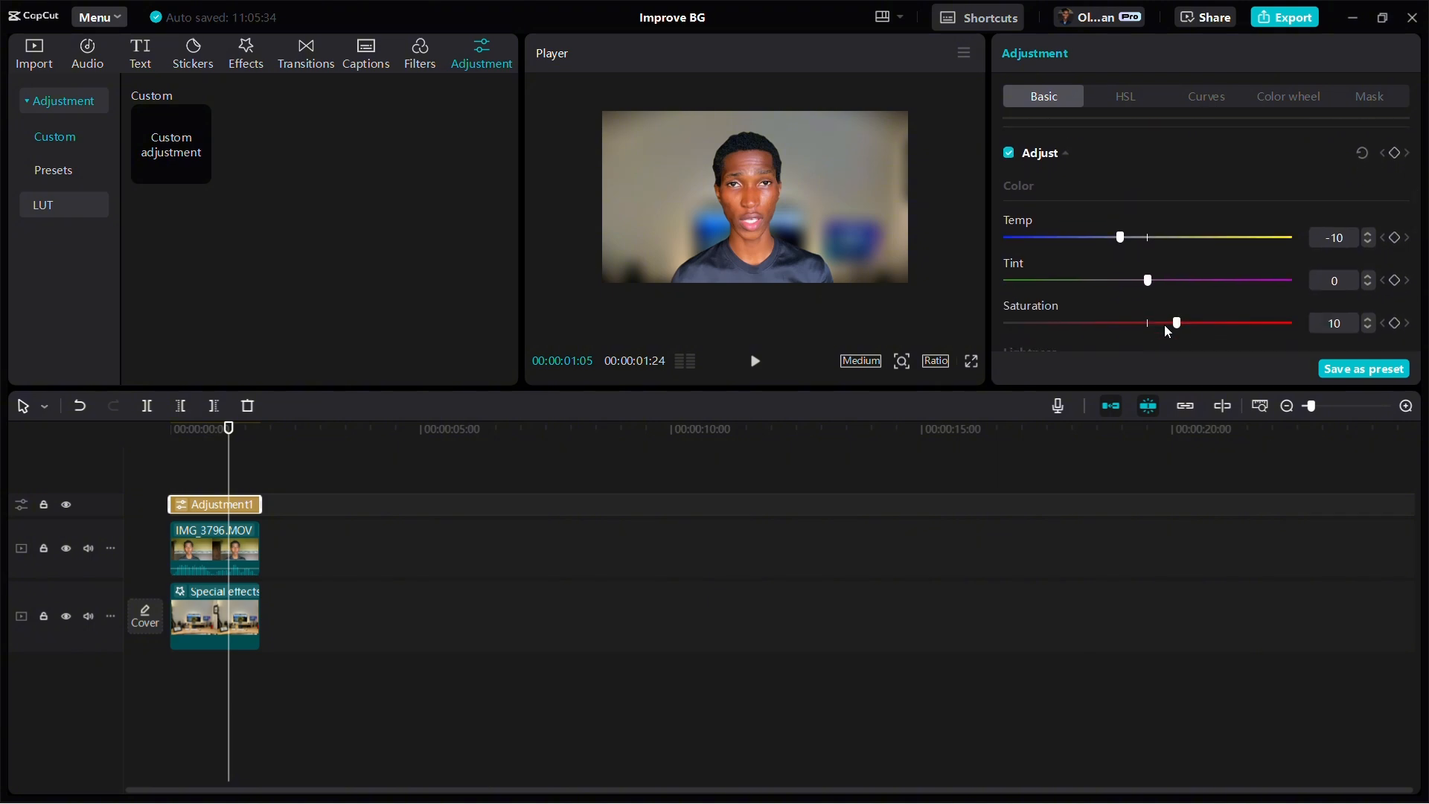
{"action": "left_click_drag", "start_coordinate": [1170, 325], "coordinate": [1168, 325]}
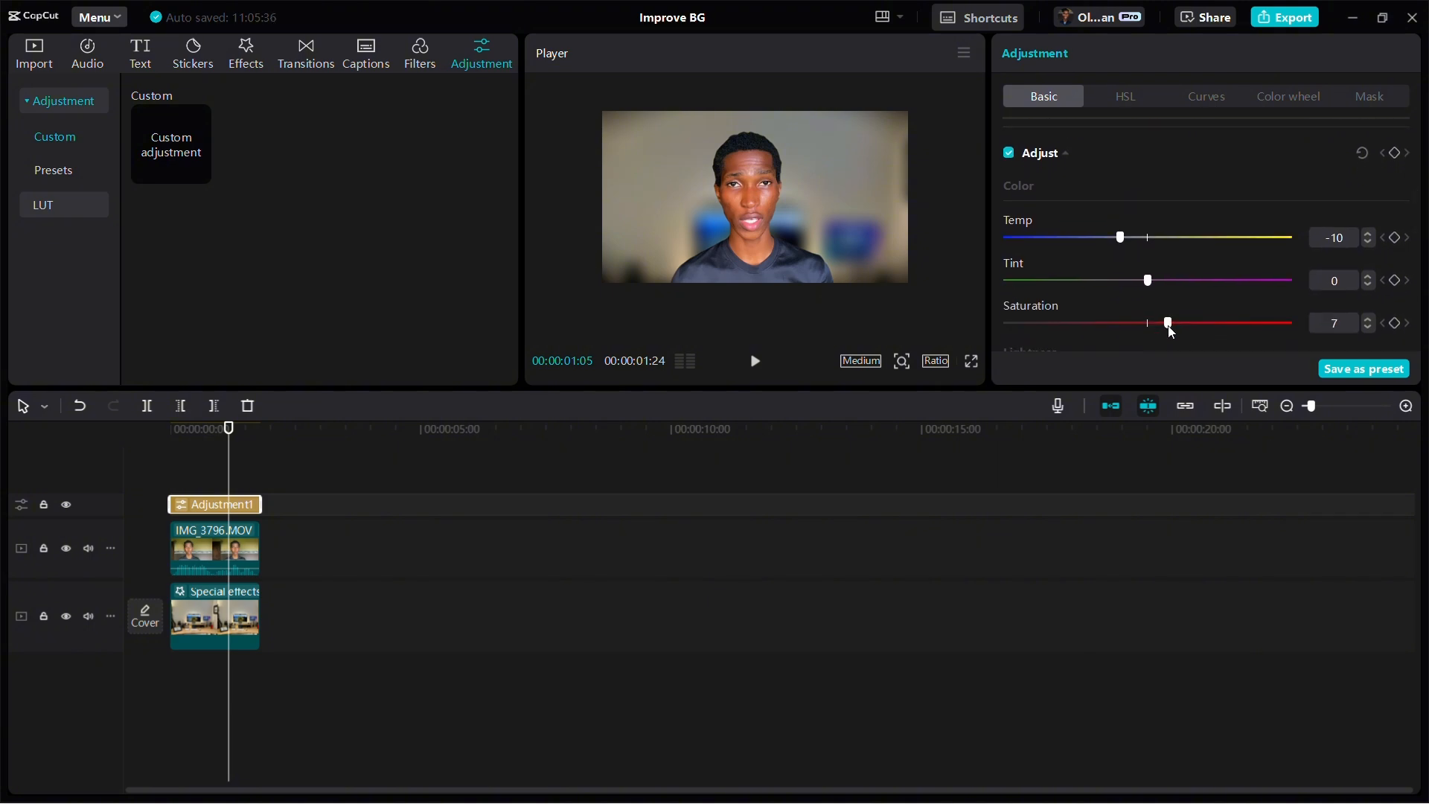
{"action": "left_click", "coordinate": [1371, 320]}
{"action": "scroll", "coordinate": [1144, 204], "scroll_direction": "up", "scroll_amount": 1}
{"action": "left_click", "coordinate": [1109, 304]}
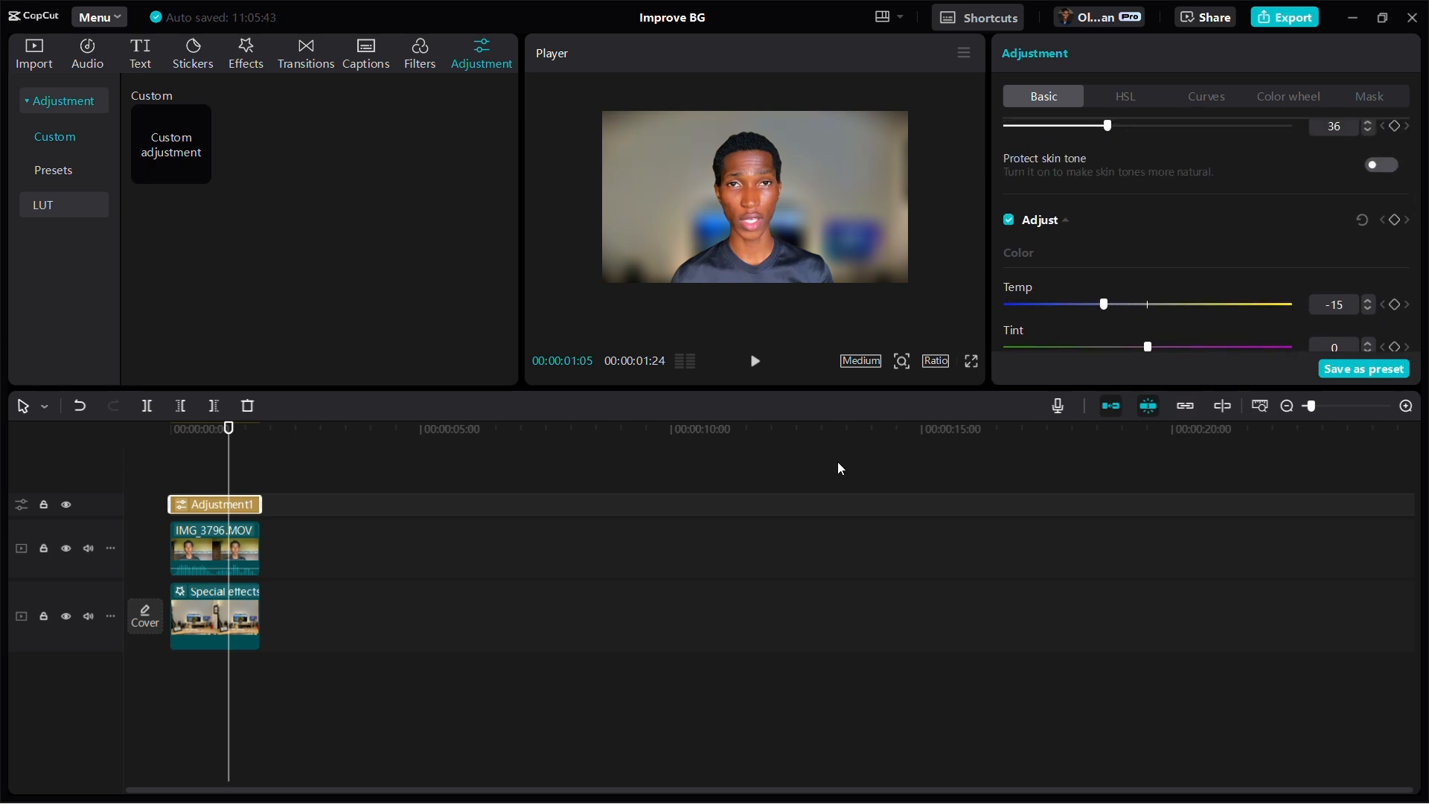
Compare the graded composite with Remove BG CC.png and check it at several frames along the timeline
{"action": "left_click", "coordinate": [202, 470]}
{"action": "left_click", "coordinate": [202, 504]}
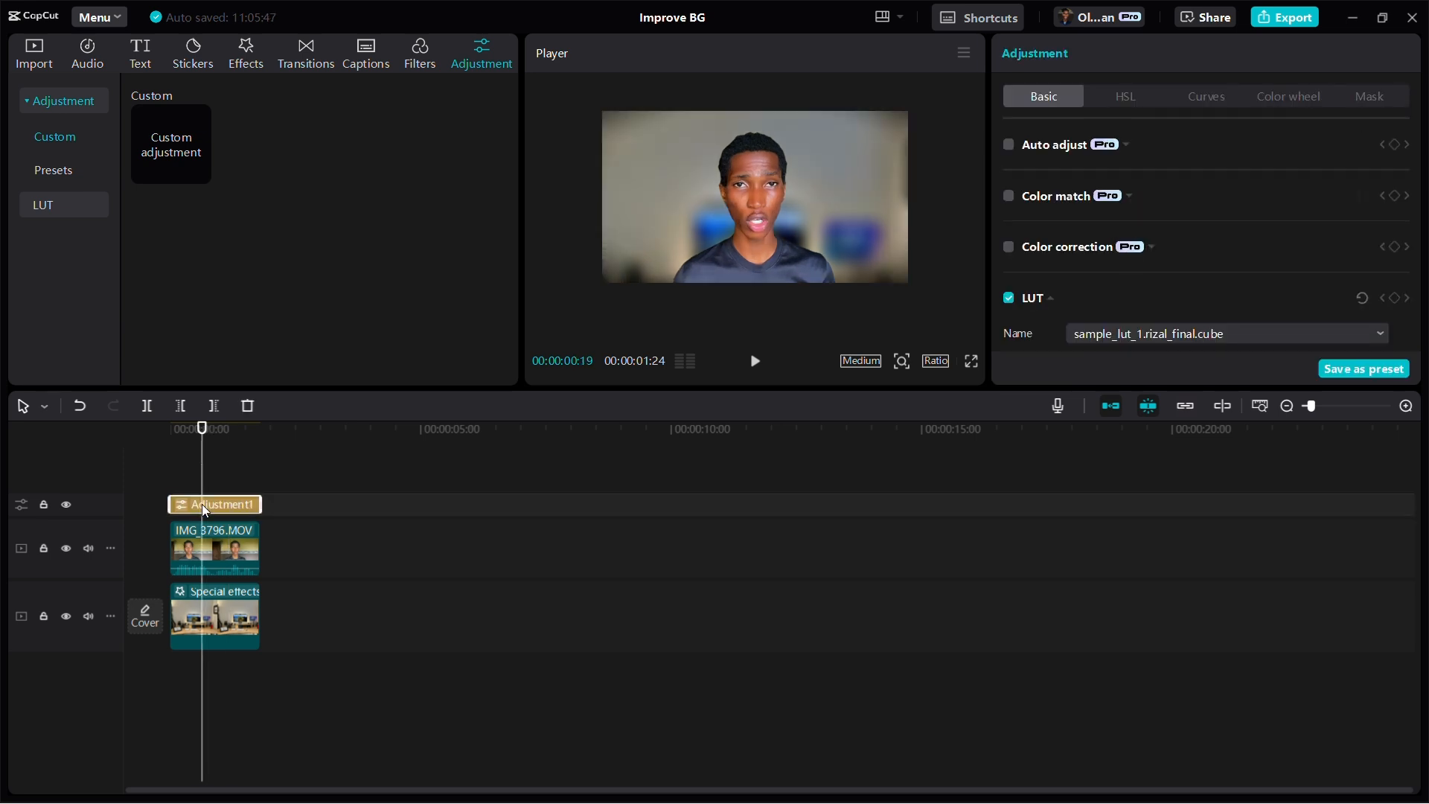
{"action": "left_click", "coordinate": [34, 54]}
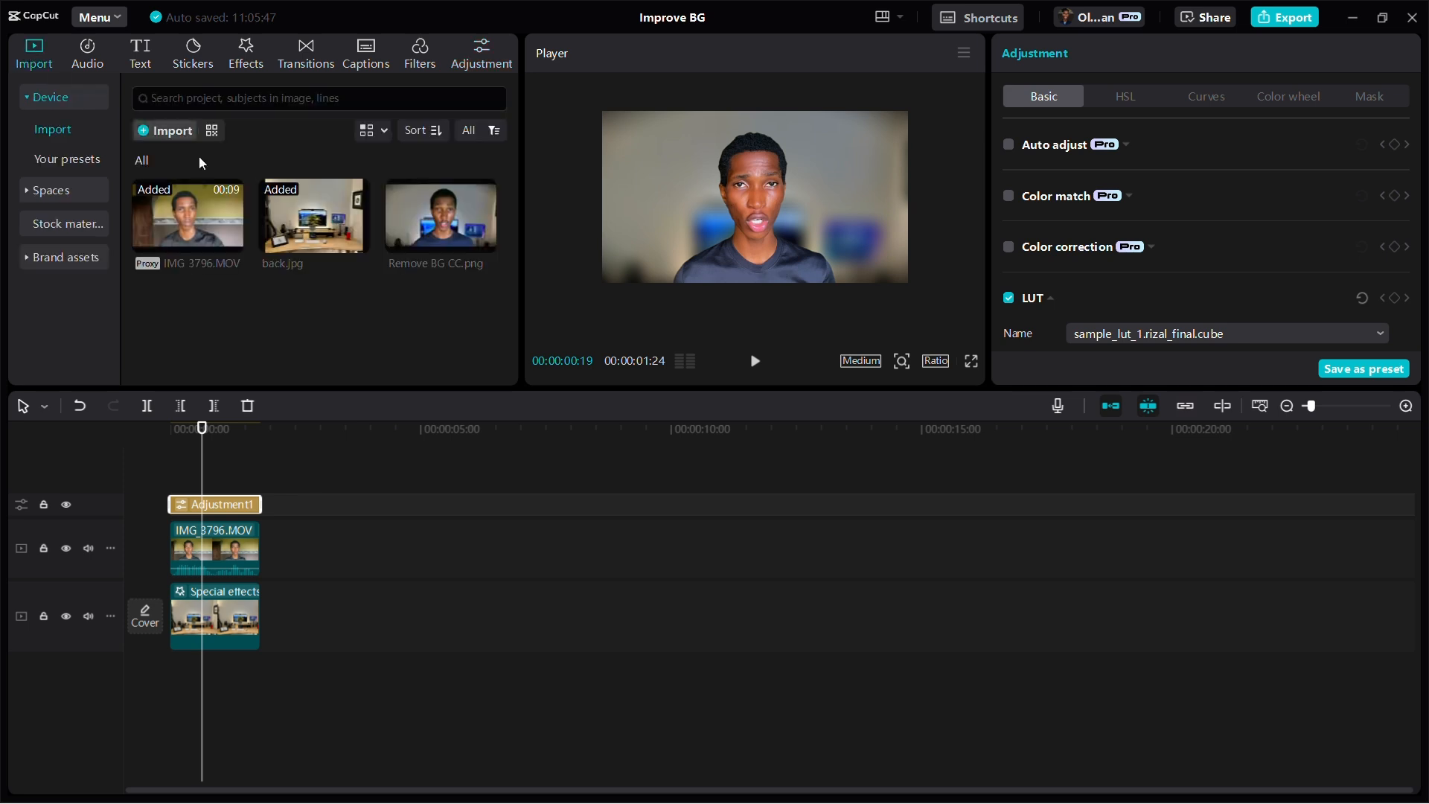
{"action": "left_click", "coordinate": [450, 210]}
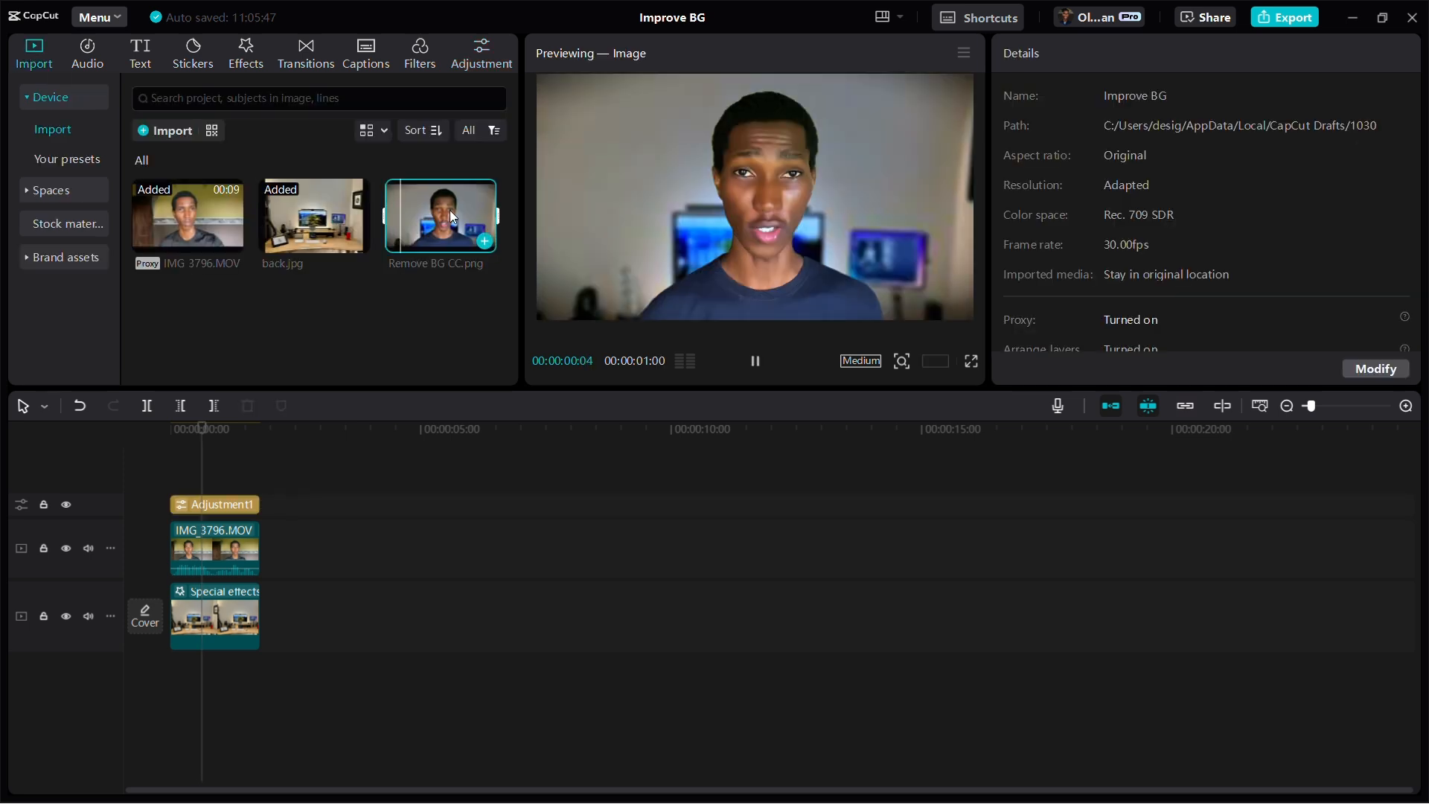
{"action": "left_click", "coordinate": [227, 462]}
{"action": "left_click", "coordinate": [201, 476]}
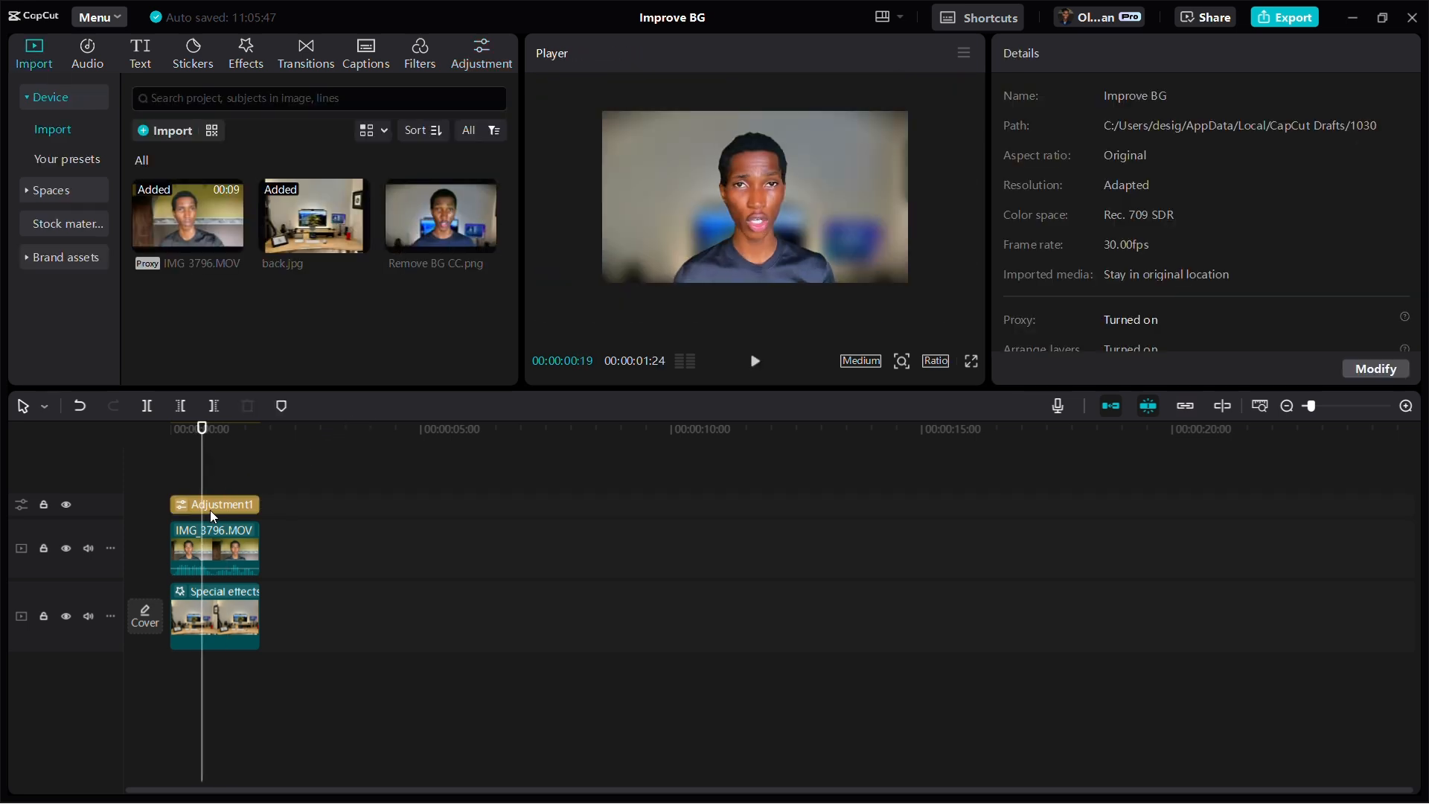
{"action": "left_click", "coordinate": [212, 504]}
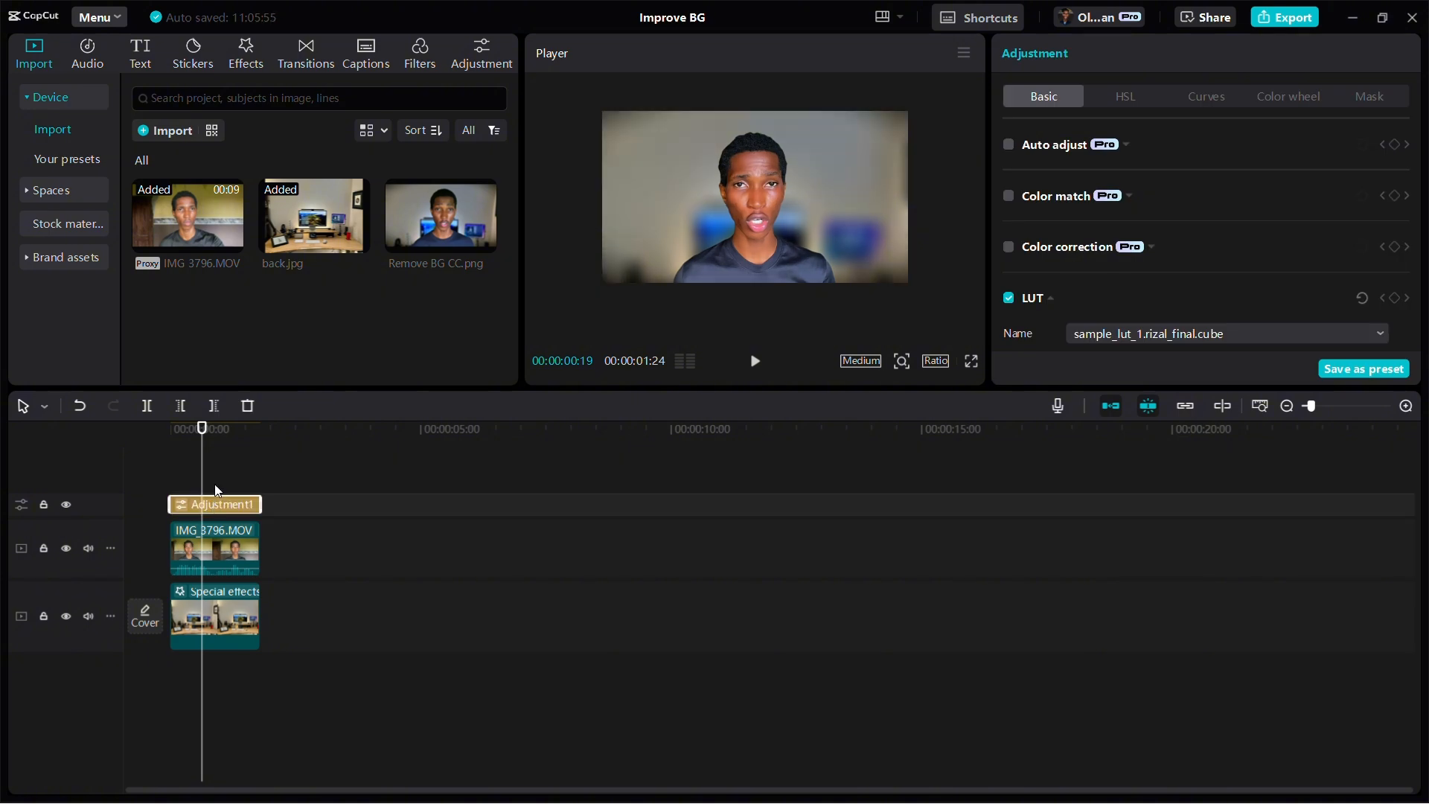
{"action": "left_click", "coordinate": [229, 467]}
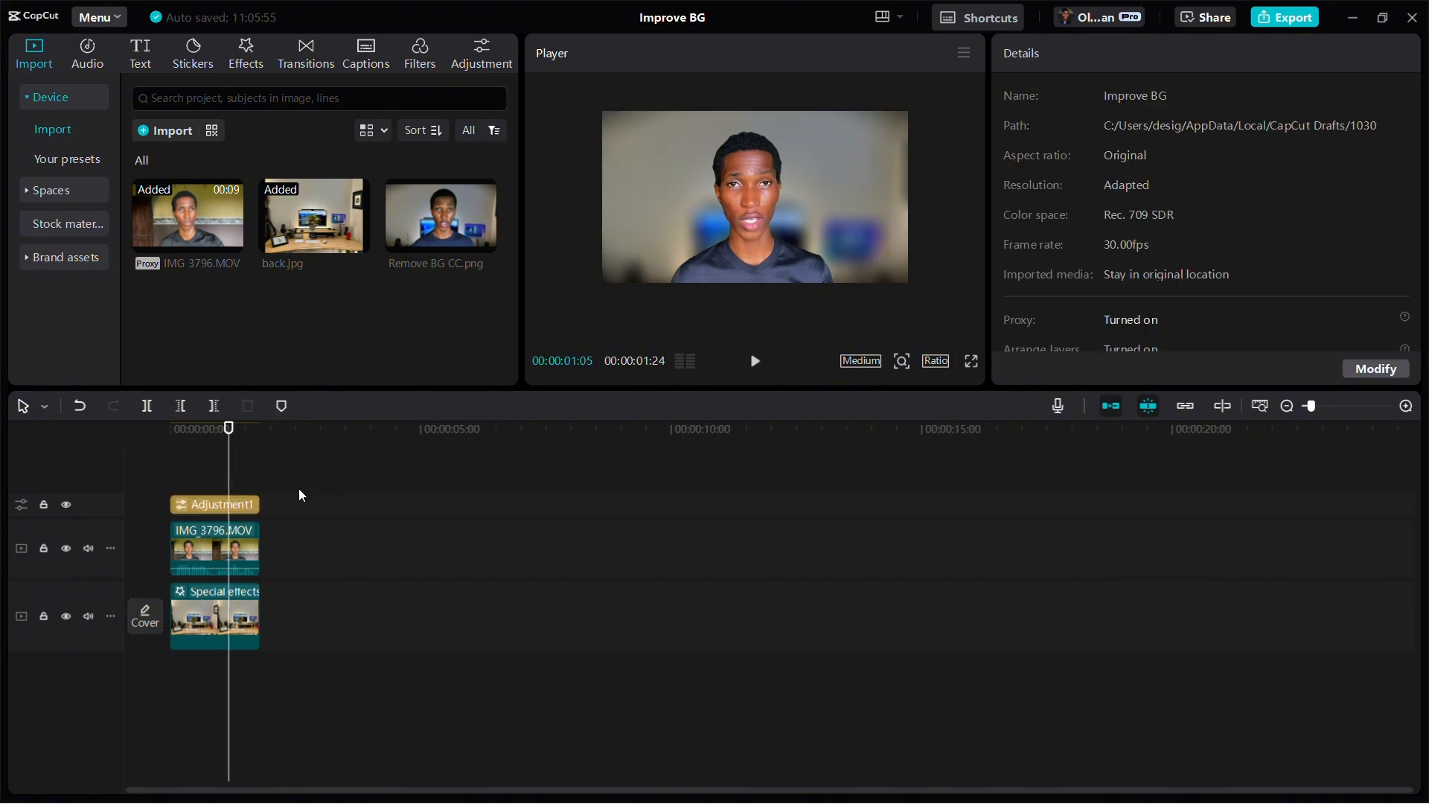
{"action": "left_click", "coordinate": [195, 453]}
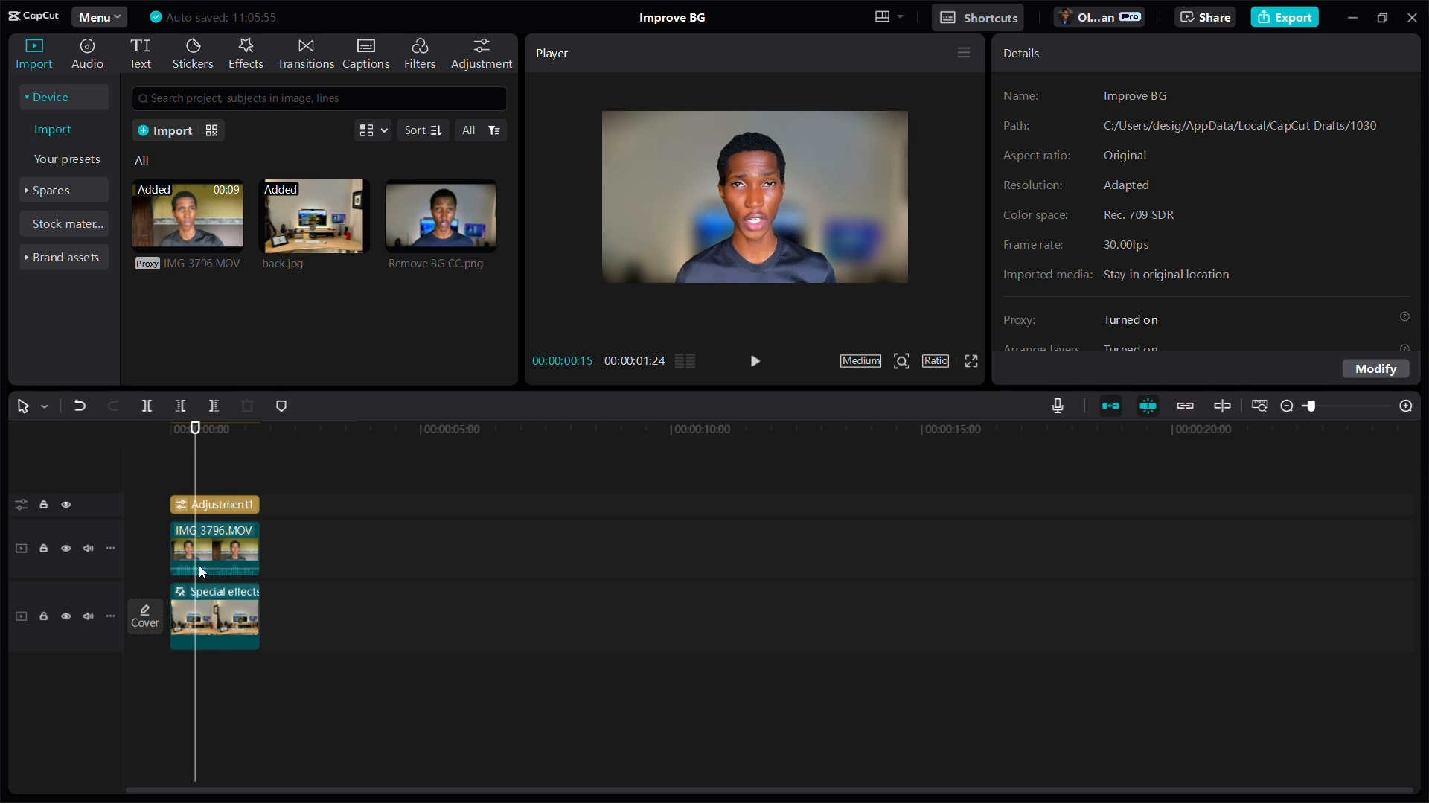
Enable Relight on the blurred desk background clip
{"action": "left_click", "coordinate": [213, 617]}
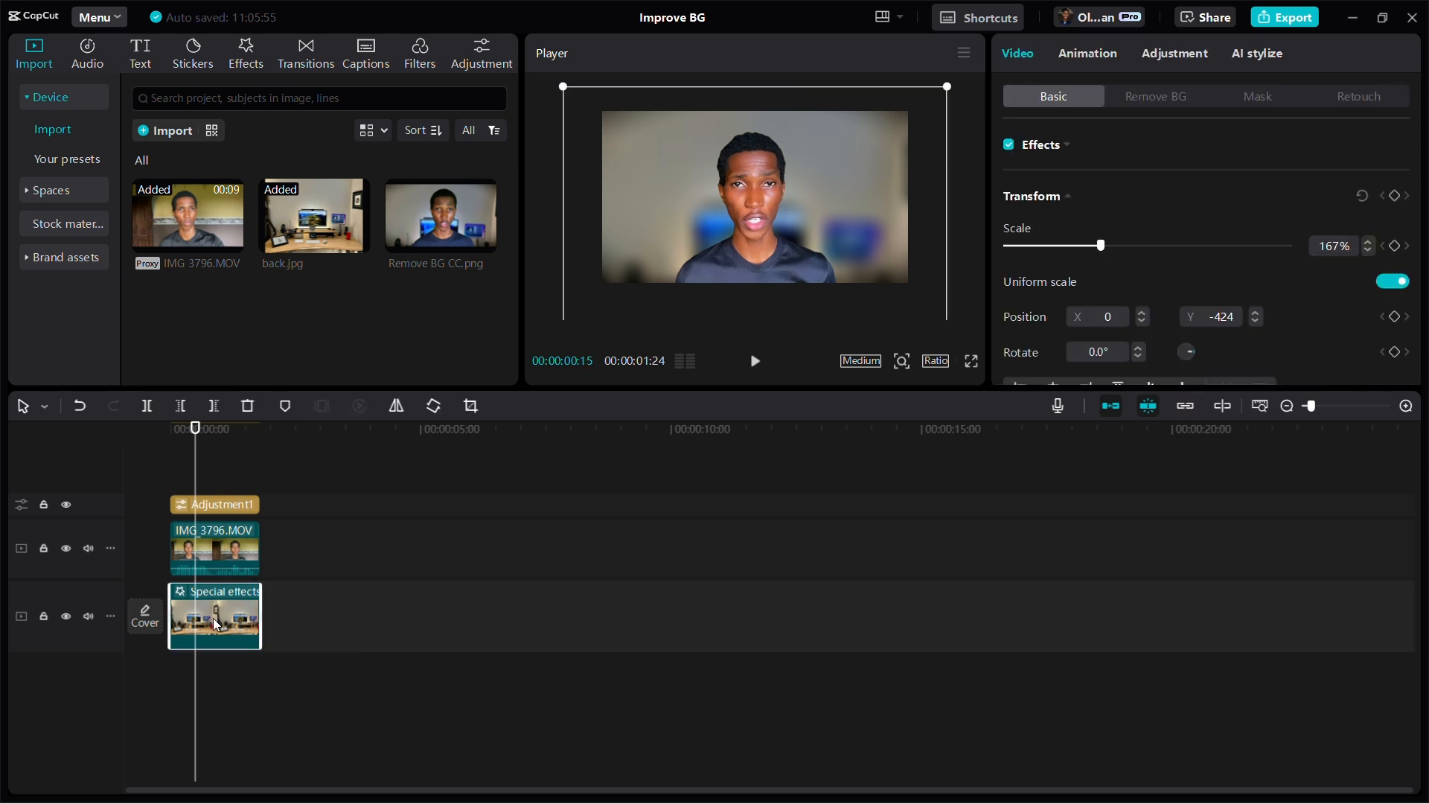
{"action": "scroll", "coordinate": [1120, 216], "scroll_direction": "down", "scroll_amount": 6}
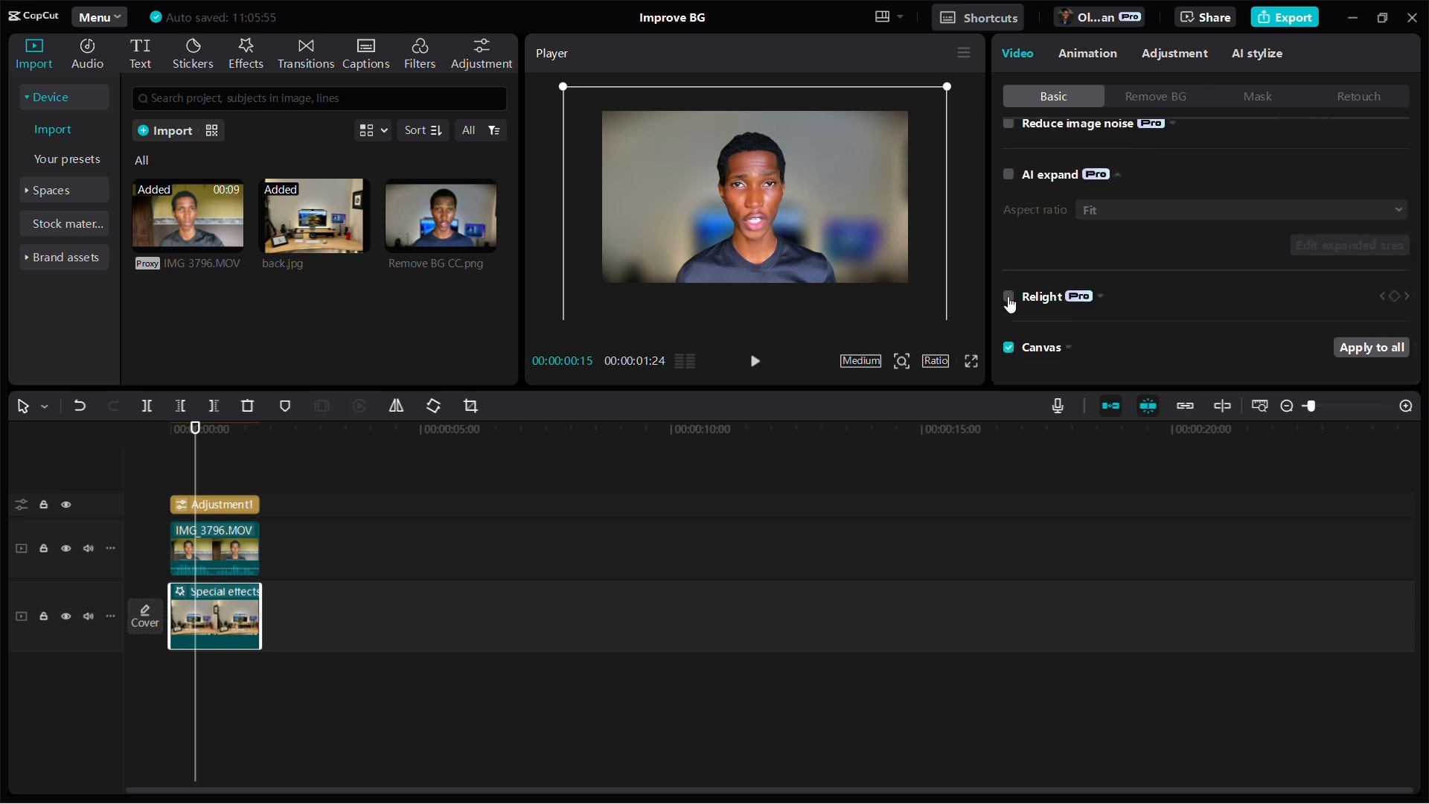
{"action": "left_click", "coordinate": [1009, 297]}
{"action": "scroll", "coordinate": [1123, 257], "scroll_direction": "down", "scroll_amount": 1}
{"action": "scroll", "coordinate": [1125, 261], "scroll_direction": "down", "scroll_amount": 1}
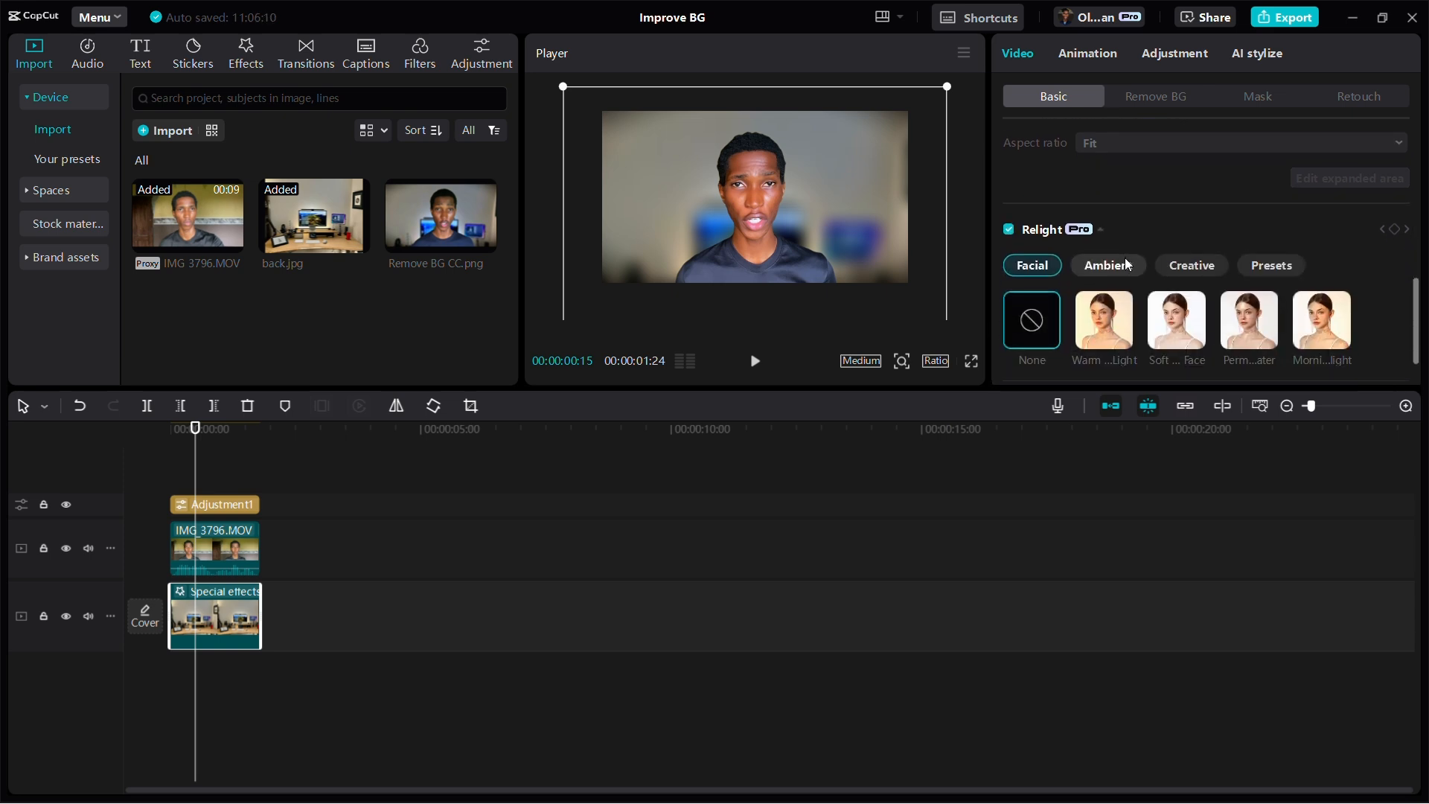
{"action": "scroll", "coordinate": [1126, 260], "scroll_direction": "down", "scroll_amount": 2}
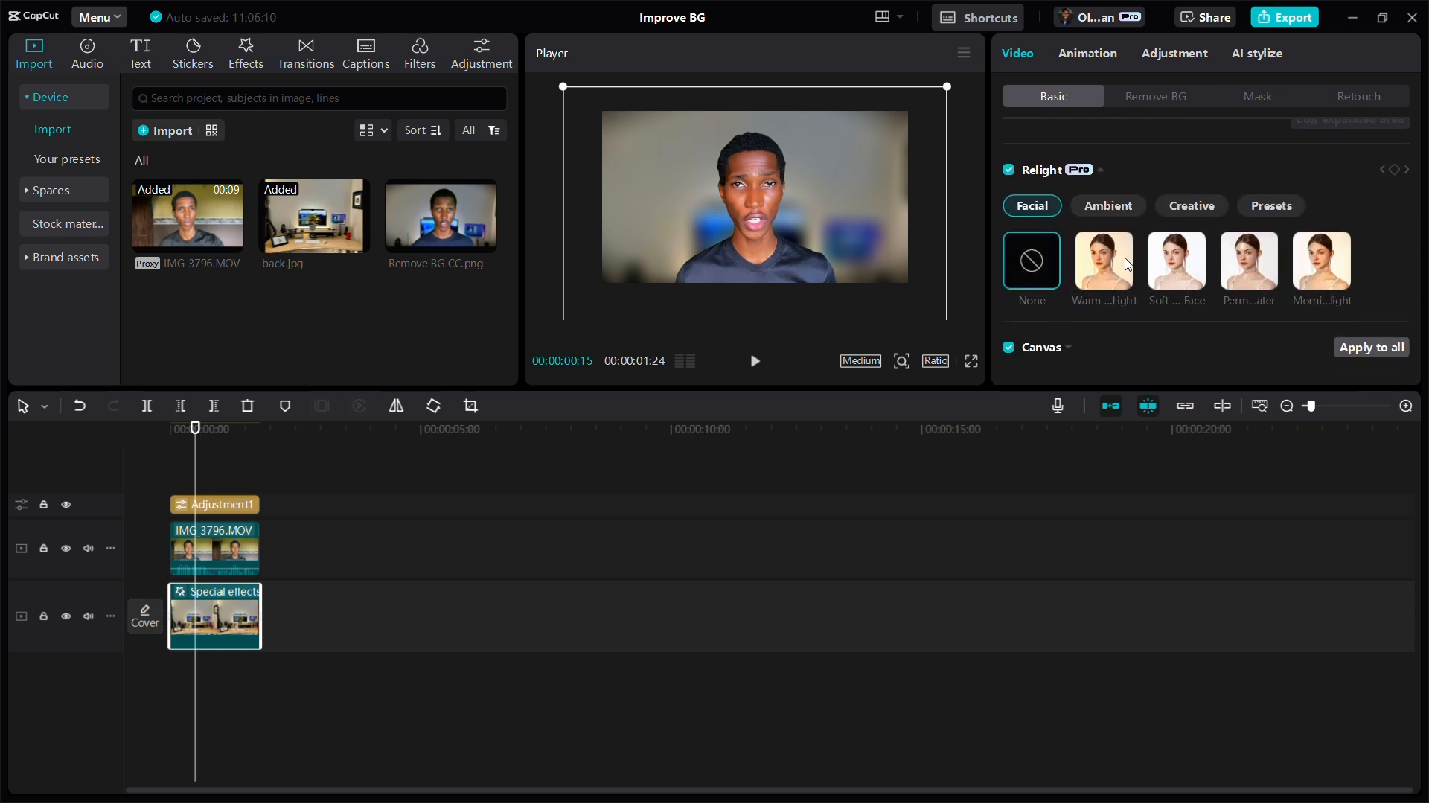
Try several ambient Relight looks on the background clip, including the blue light and Neon Bicolor
{"action": "left_click", "coordinate": [1116, 211]}
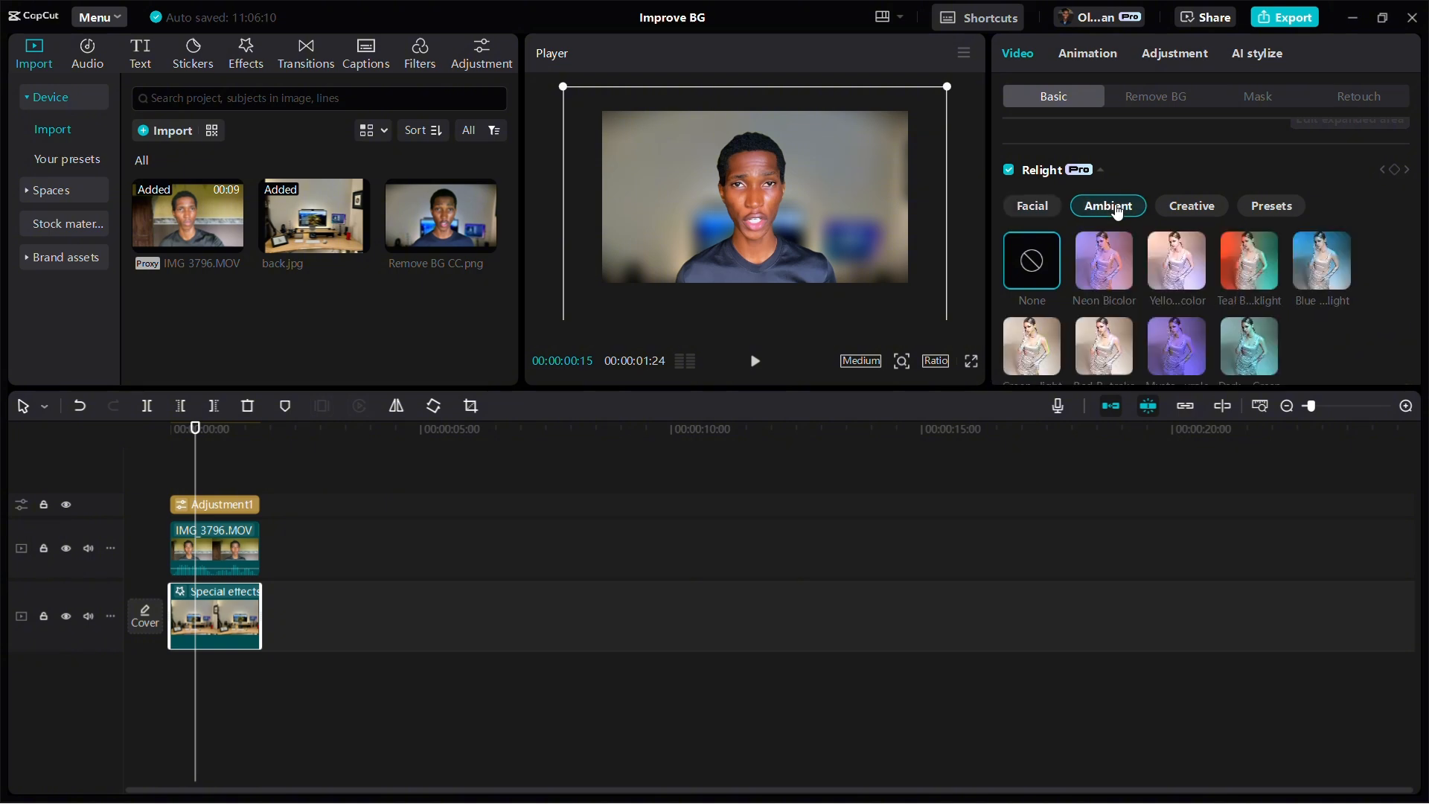
{"action": "scroll", "coordinate": [1115, 202], "scroll_direction": "down", "scroll_amount": 2}
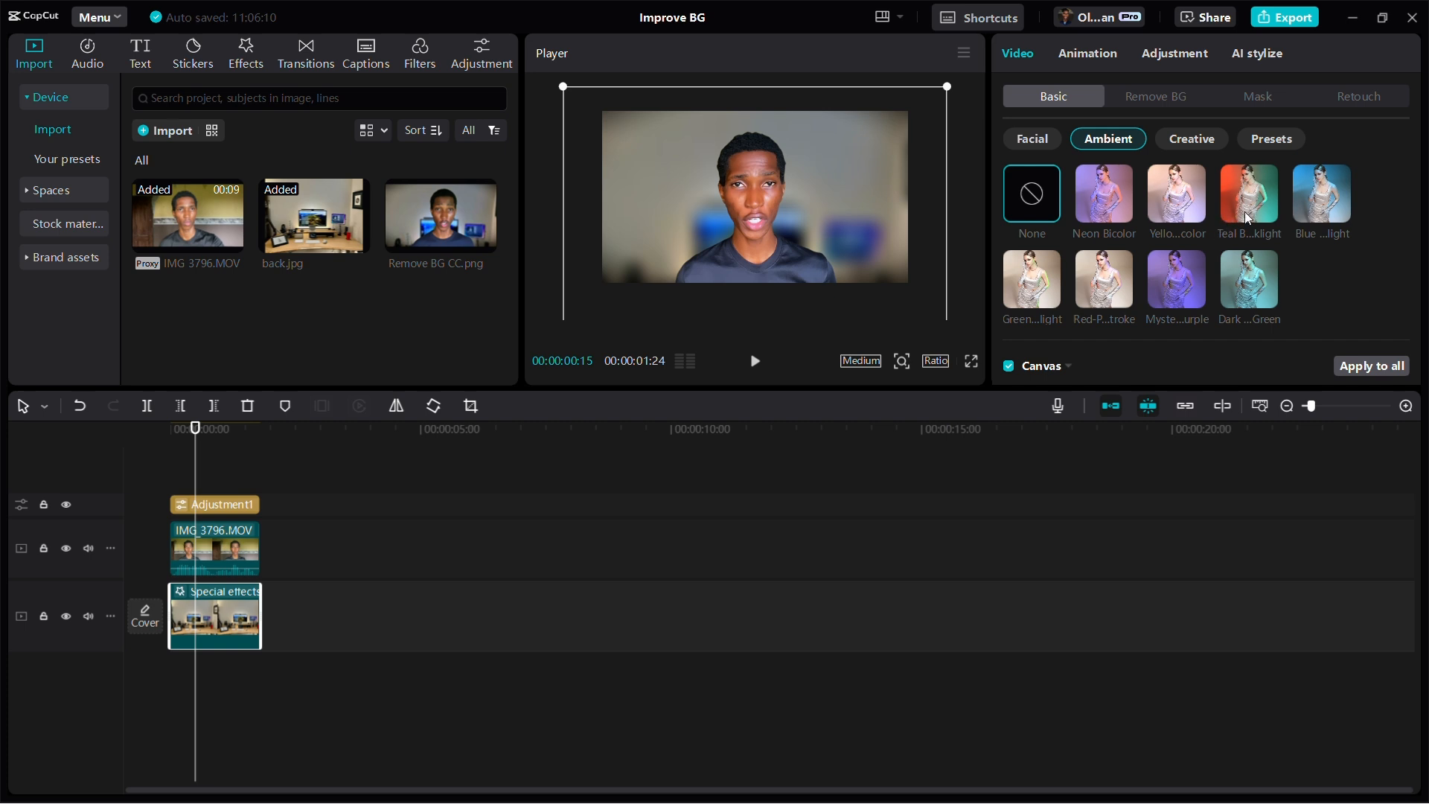
{"action": "left_click", "coordinate": [1315, 195]}
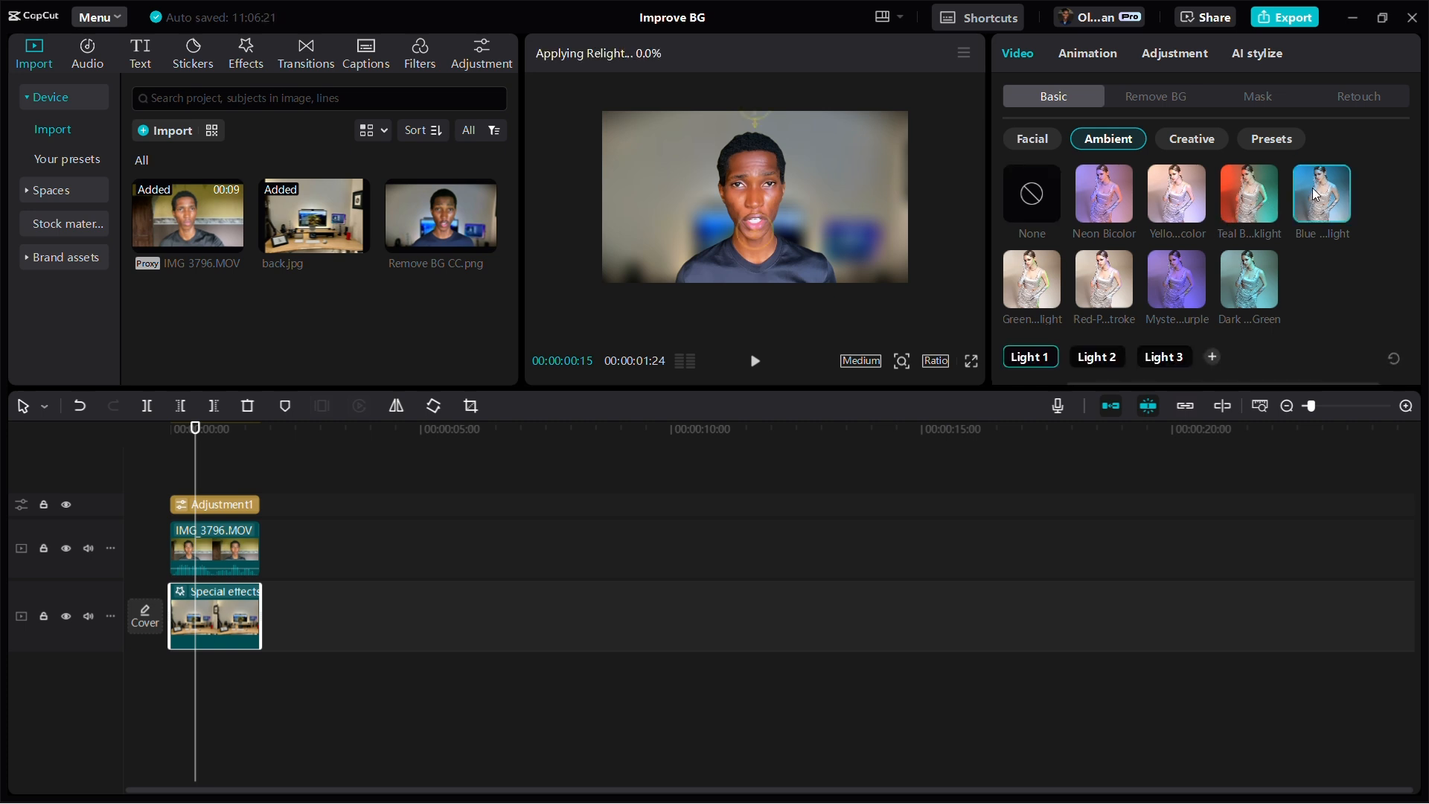
{"action": "left_click", "coordinate": [1109, 198]}
{"action": "left_click", "coordinate": [1167, 189]}
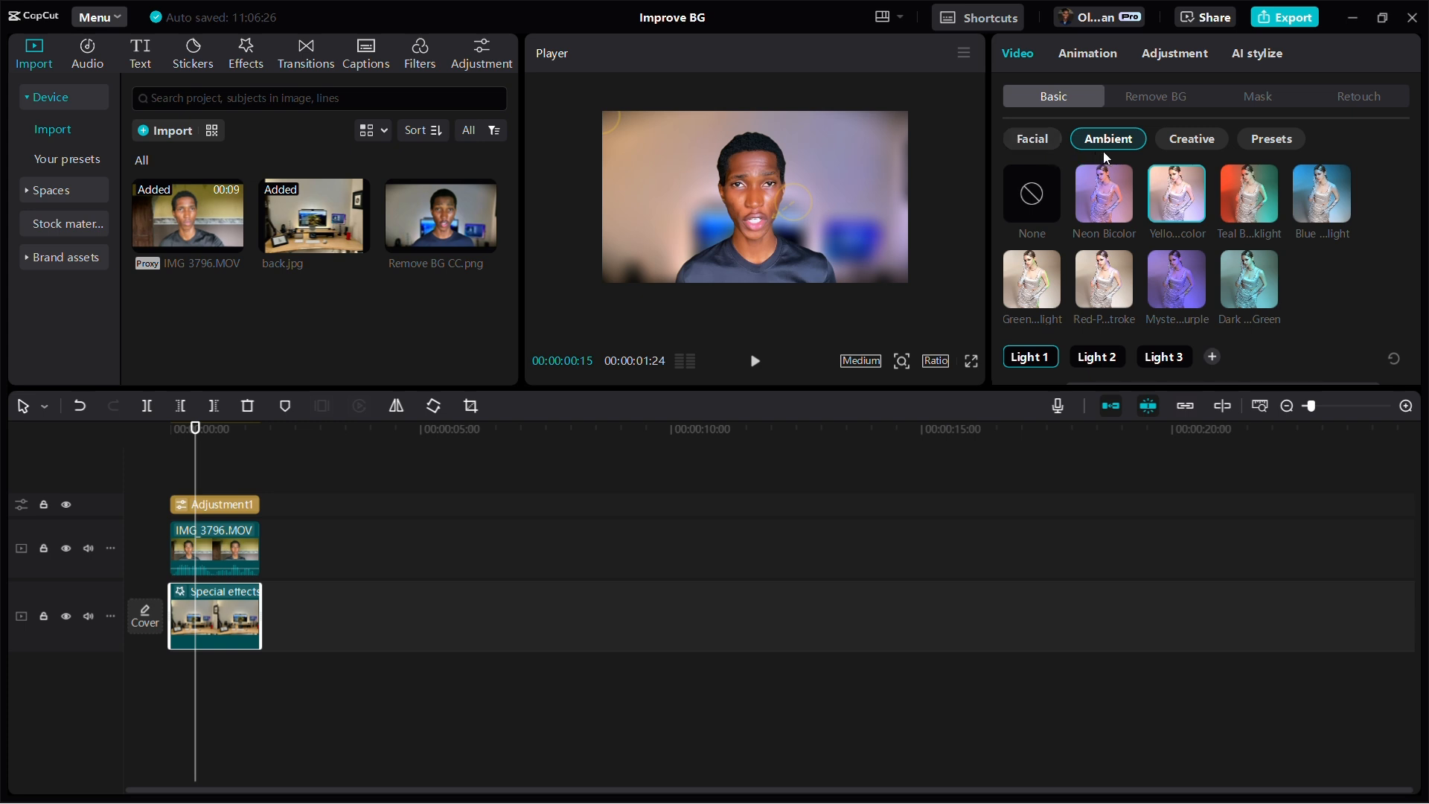
Apply the saved Relight preset Preset 1 to the background clip
{"action": "left_click", "coordinate": [1273, 139]}
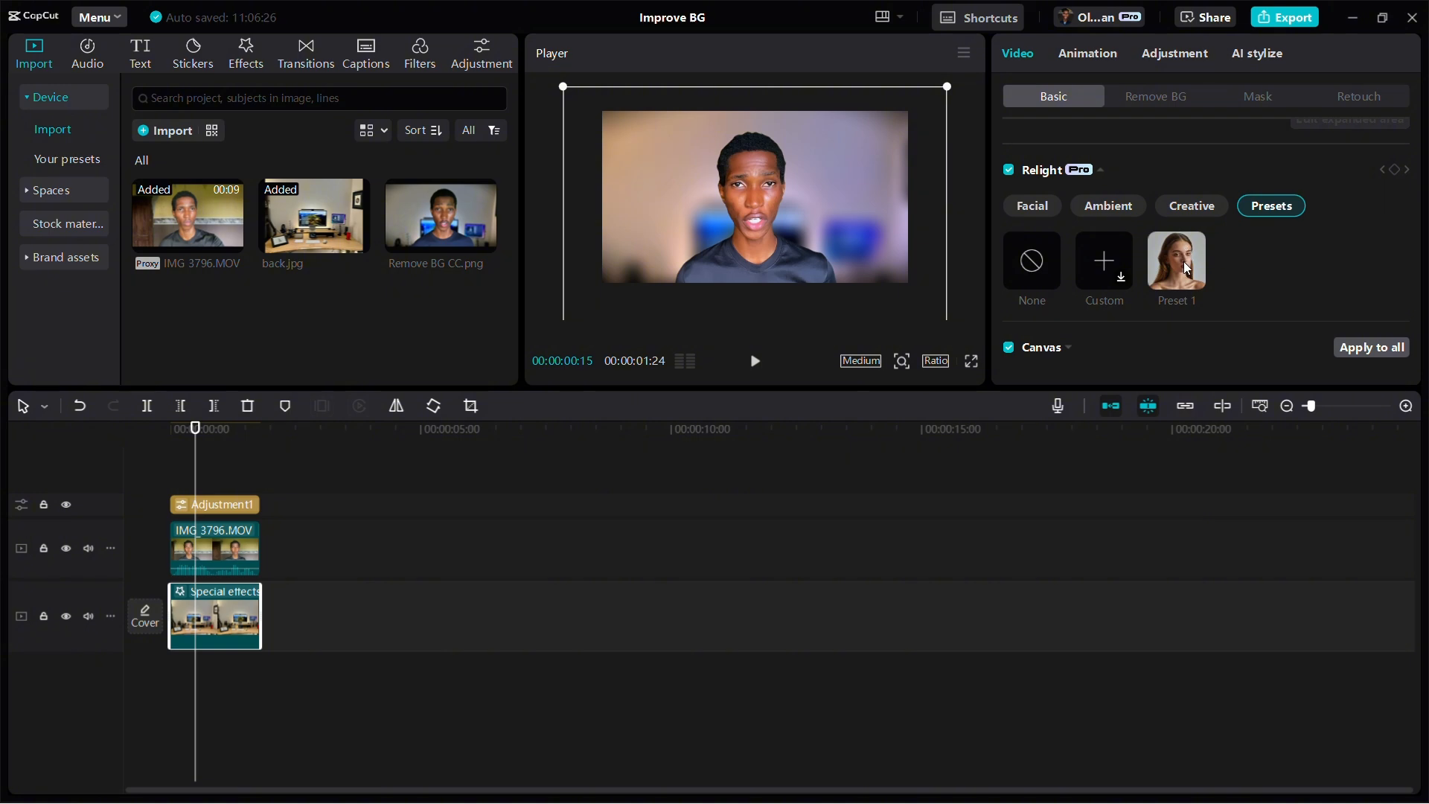
{"action": "left_click", "coordinate": [1184, 263]}
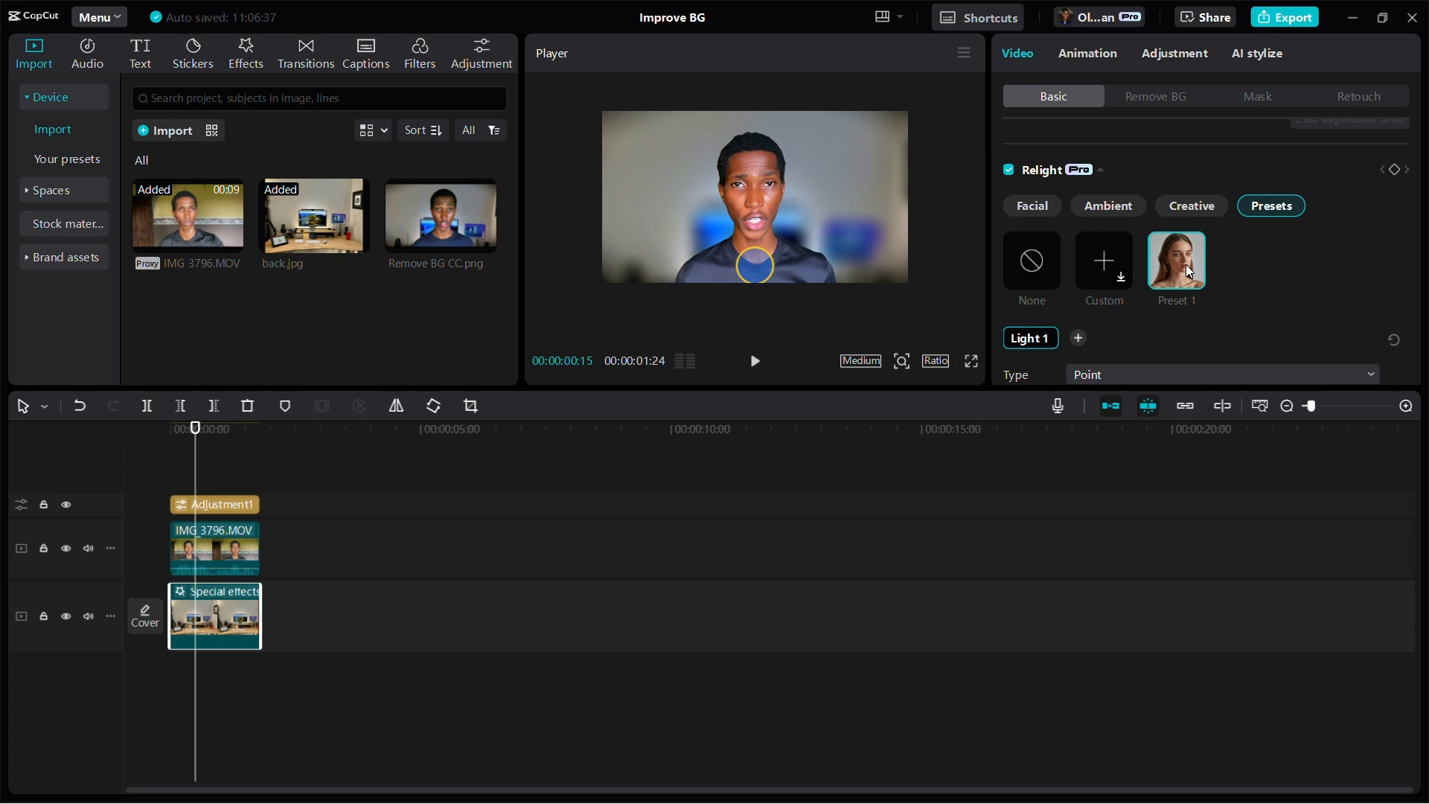
Compare the desk background clip with and without Relight Preset 1 by switching repeatedly between the preset and None
{"action": "left_click", "coordinate": [1034, 262]}
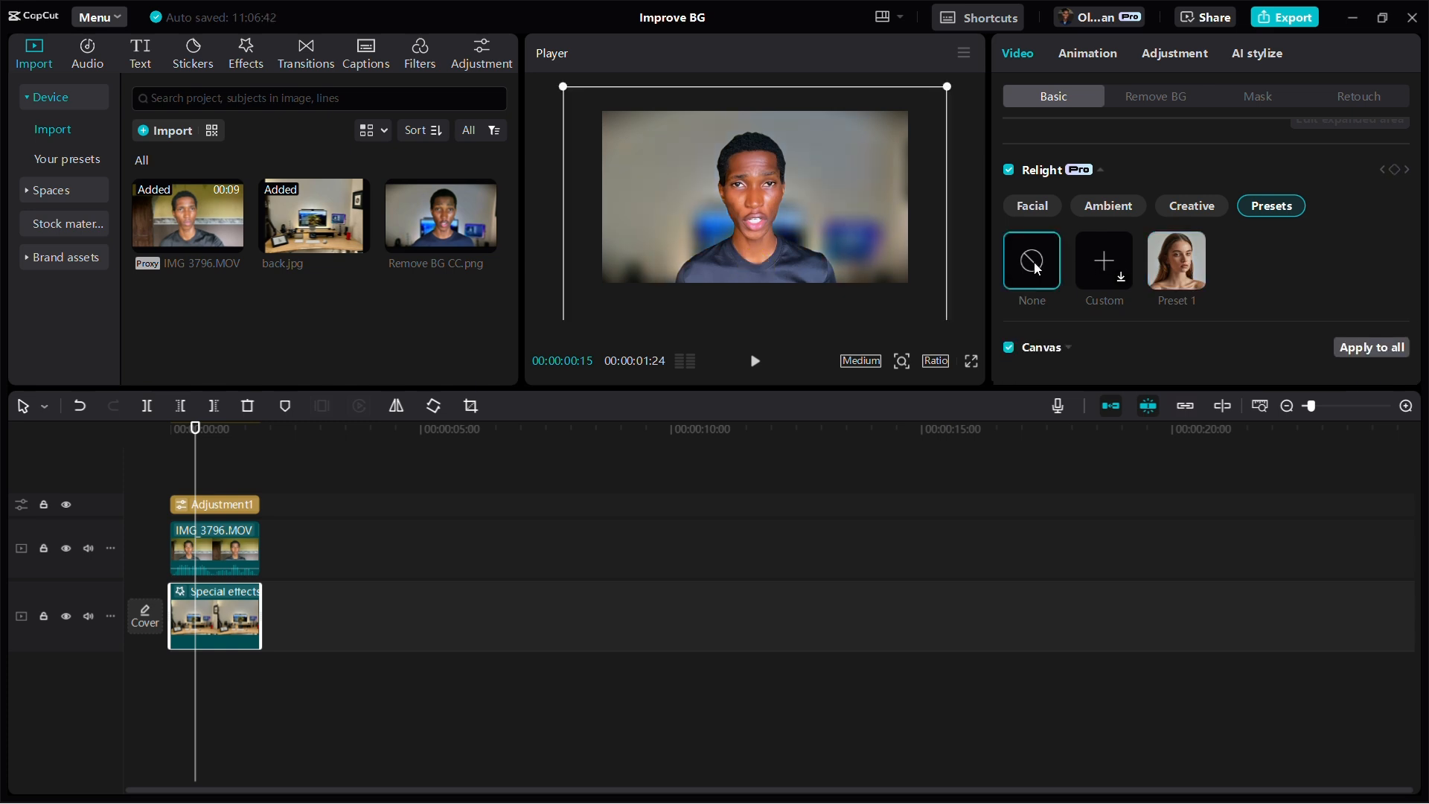
{"action": "left_click", "coordinate": [1184, 257]}
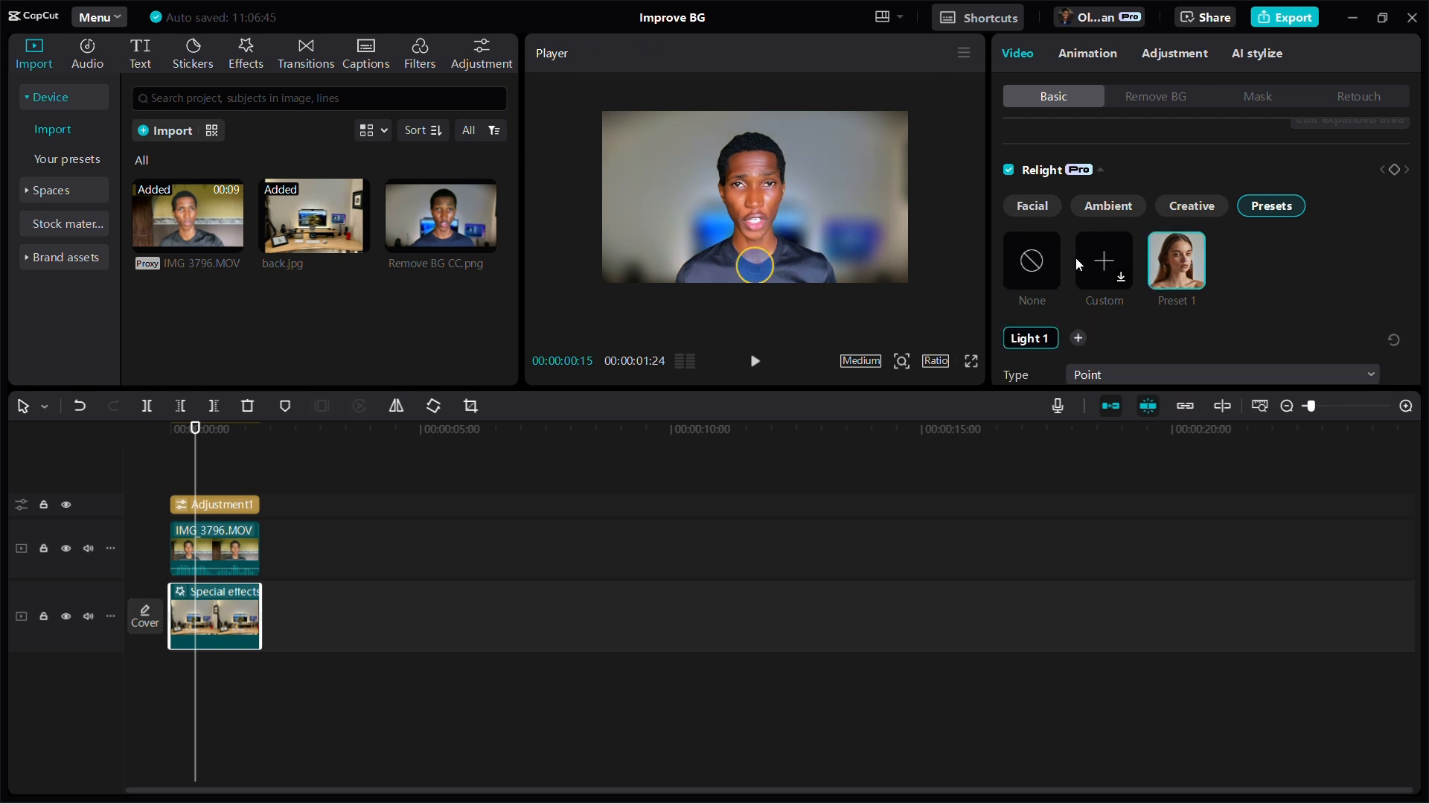
{"action": "left_click", "coordinate": [1036, 262]}
{"action": "left_click", "coordinate": [1188, 264]}
{"action": "mouse_move", "coordinate": [748, 267]}
{"action": "left_mouse_down"}
{"action": "mouse_move", "coordinate": [677, 186]}
{"action": "mouse_move", "coordinate": [748, 238]}
{"action": "mouse_move", "coordinate": [757, 271]}
{"action": "left_mouse_up"}
{"action": "left_click", "coordinate": [1022, 265]}
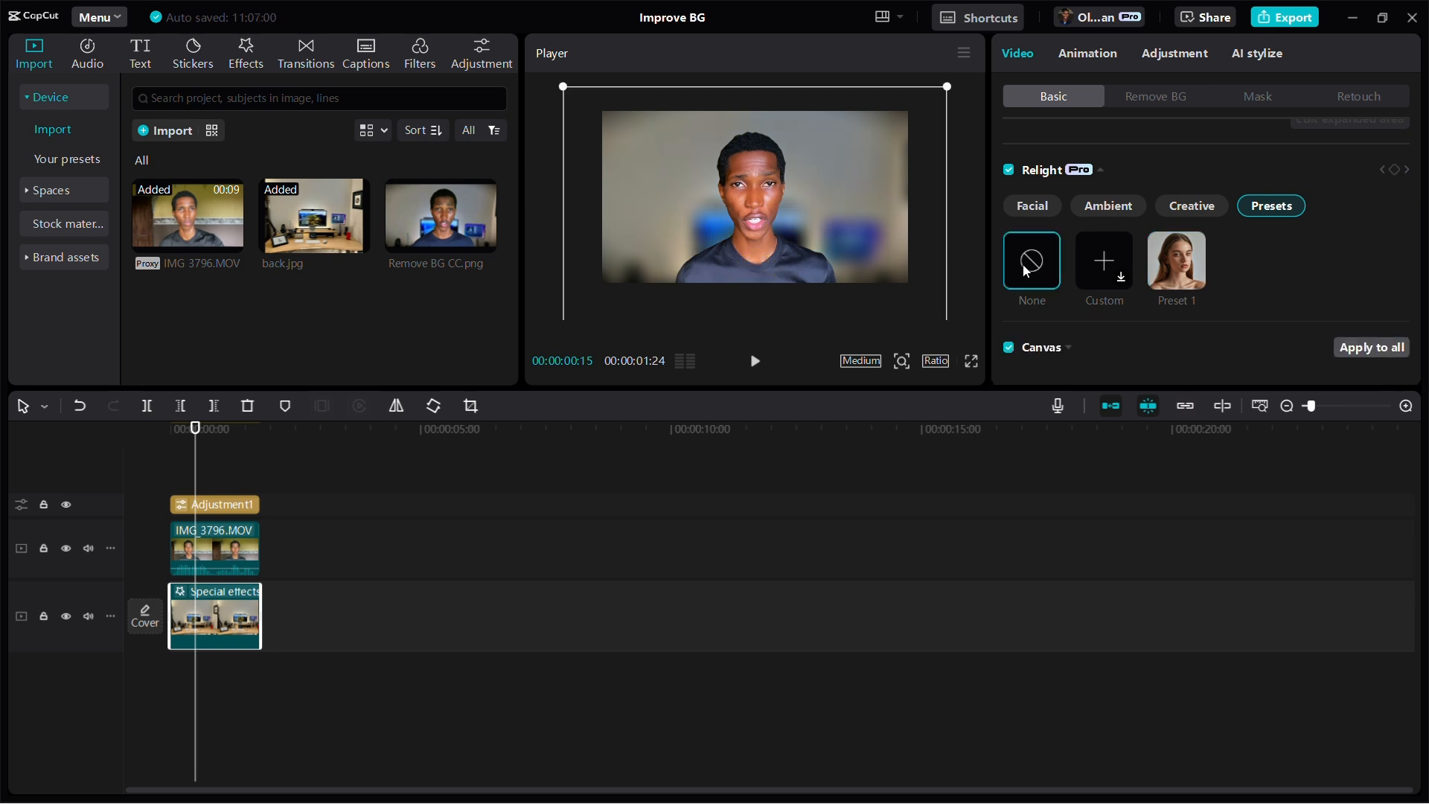
{"action": "left_click", "coordinate": [1193, 271]}
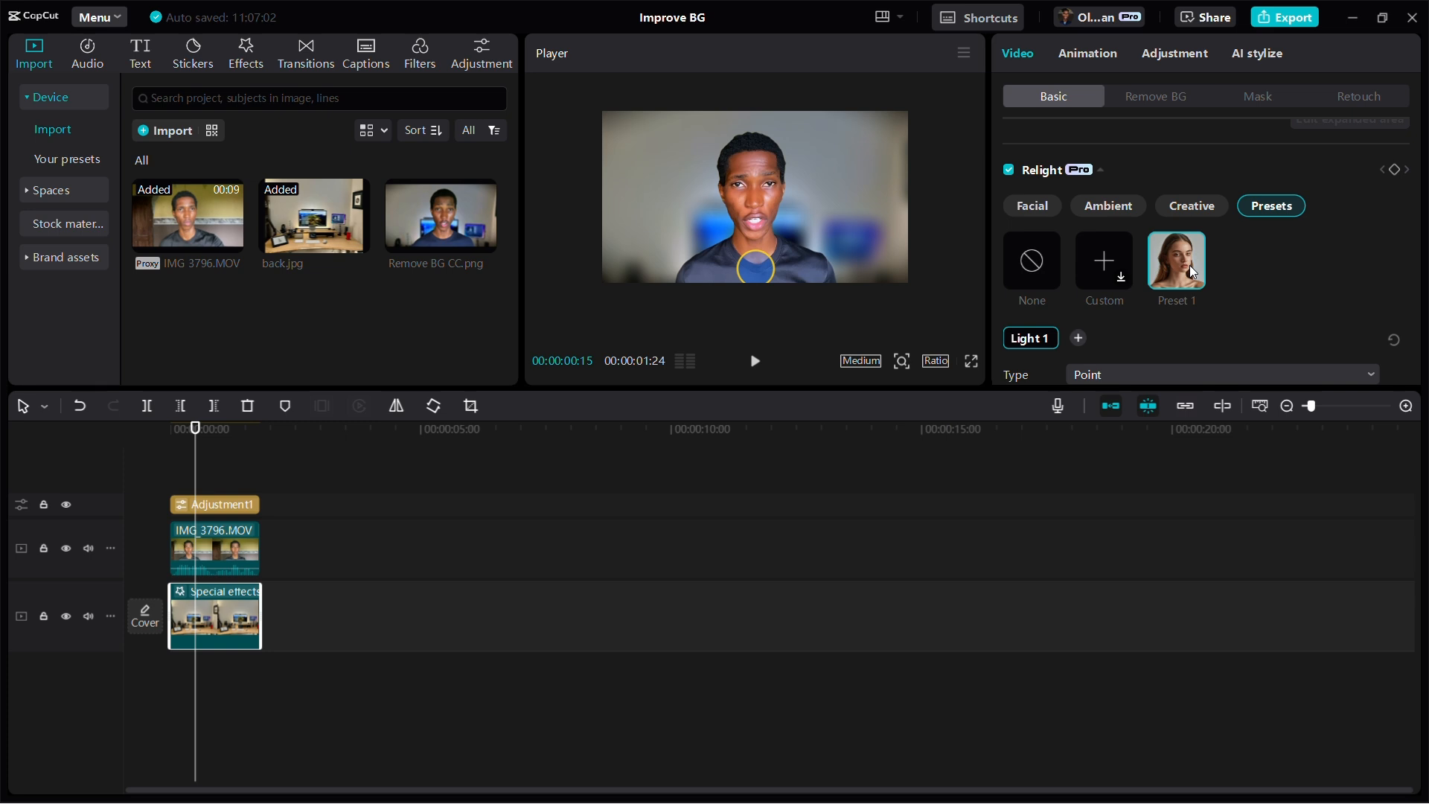
{"action": "left_click", "coordinate": [1027, 264]}
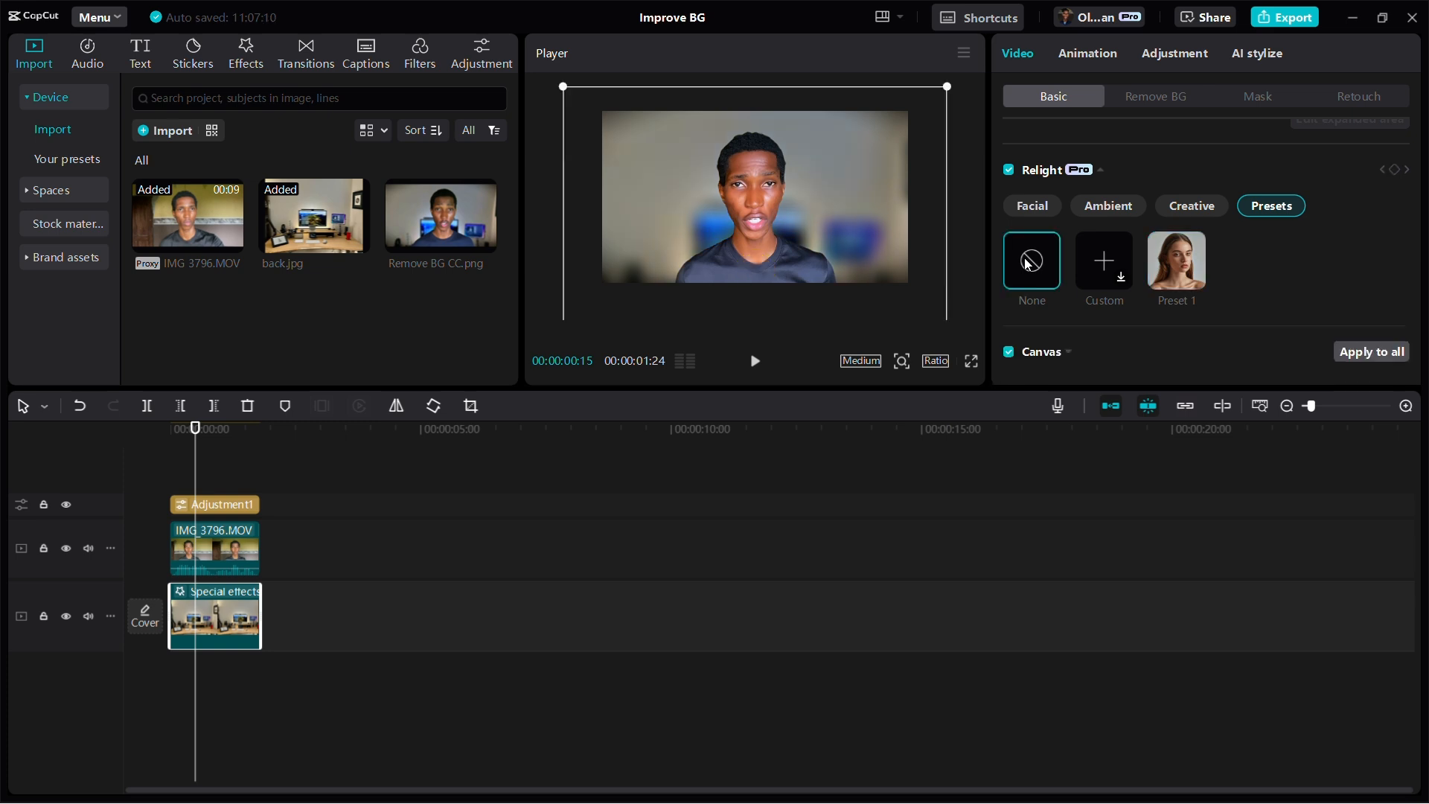
{"action": "left_click", "coordinate": [1175, 259]}
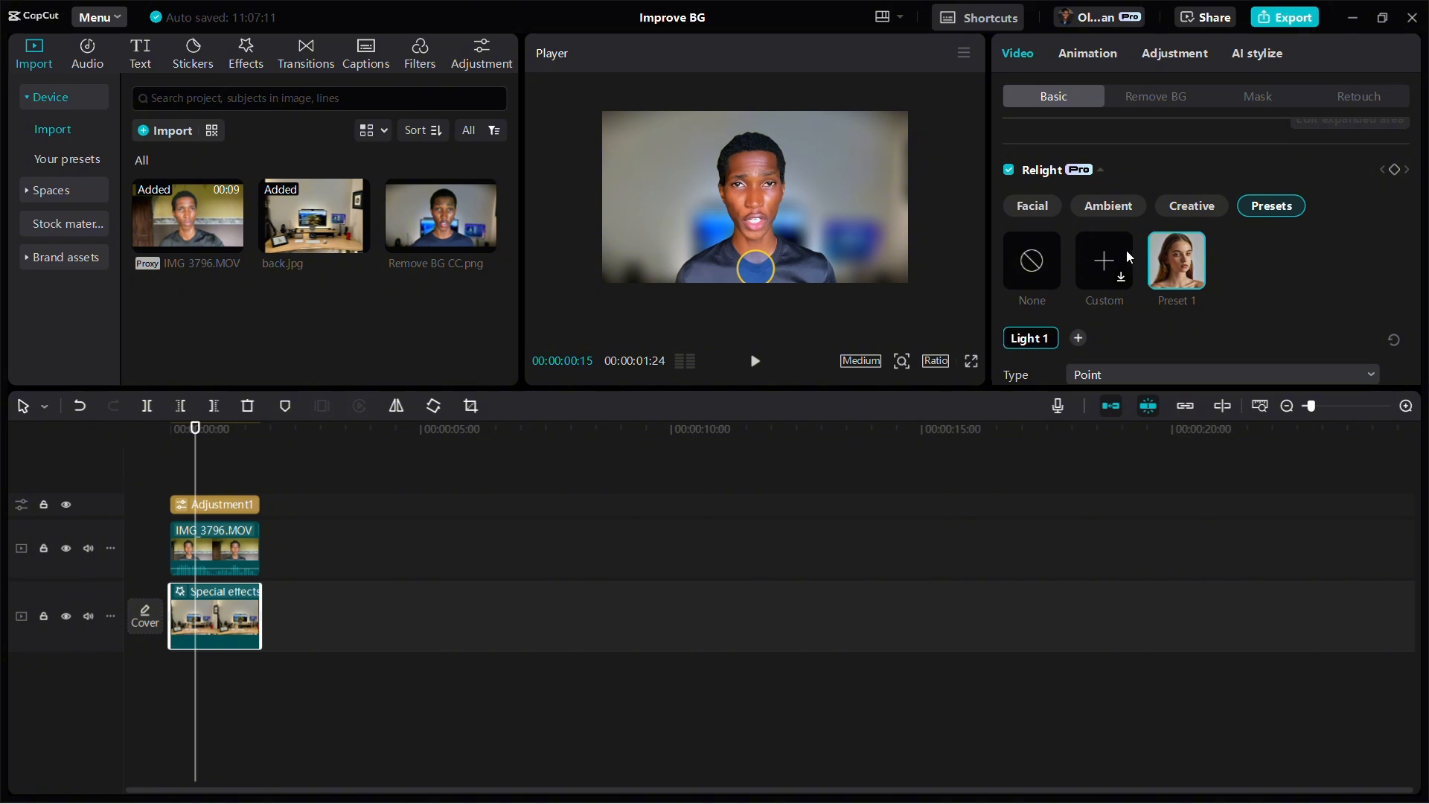
{"action": "left_click", "coordinate": [1026, 264]}
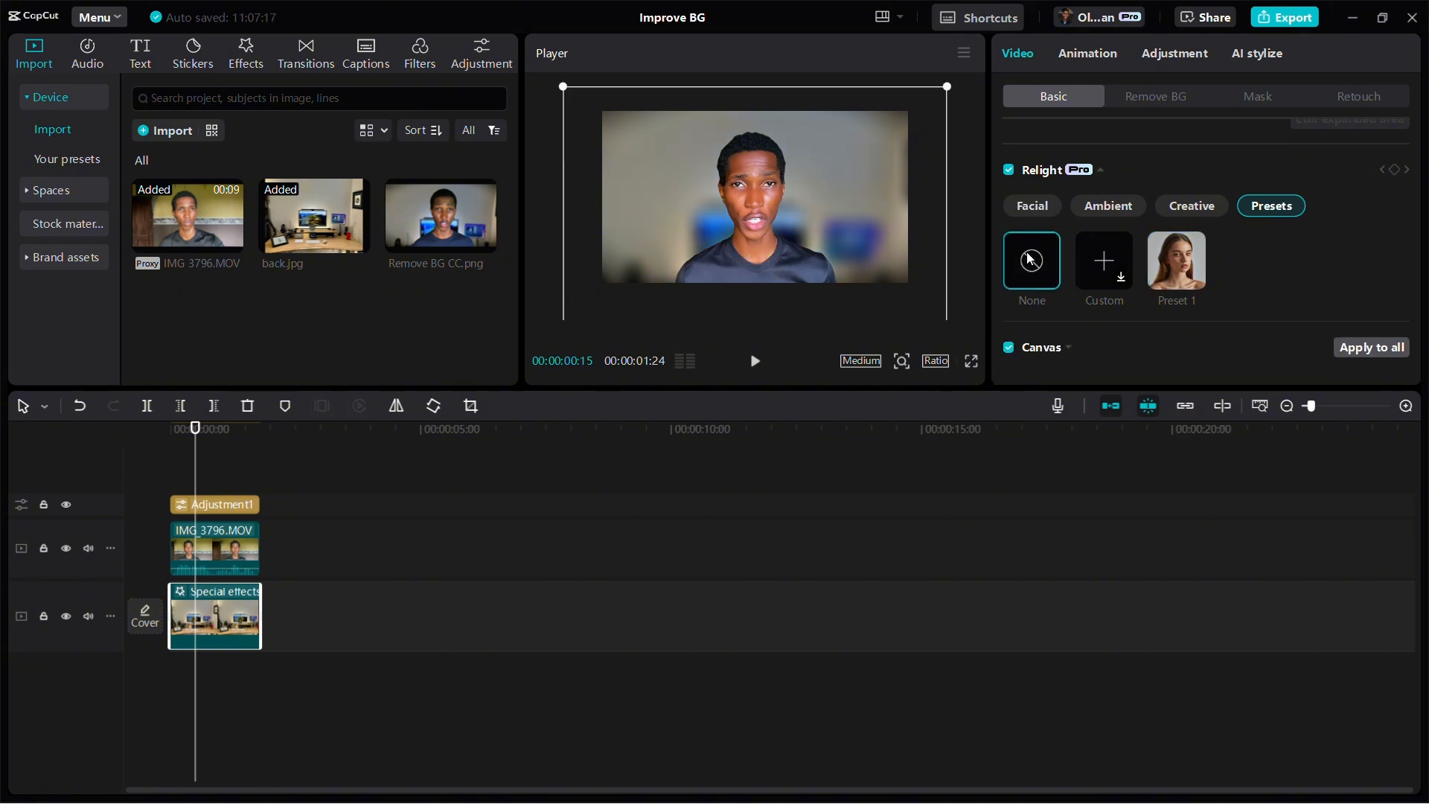
Try the green ambient Relight look on the background clip with Light 1 changed to Point type
{"action": "left_click", "coordinate": [1034, 208]}
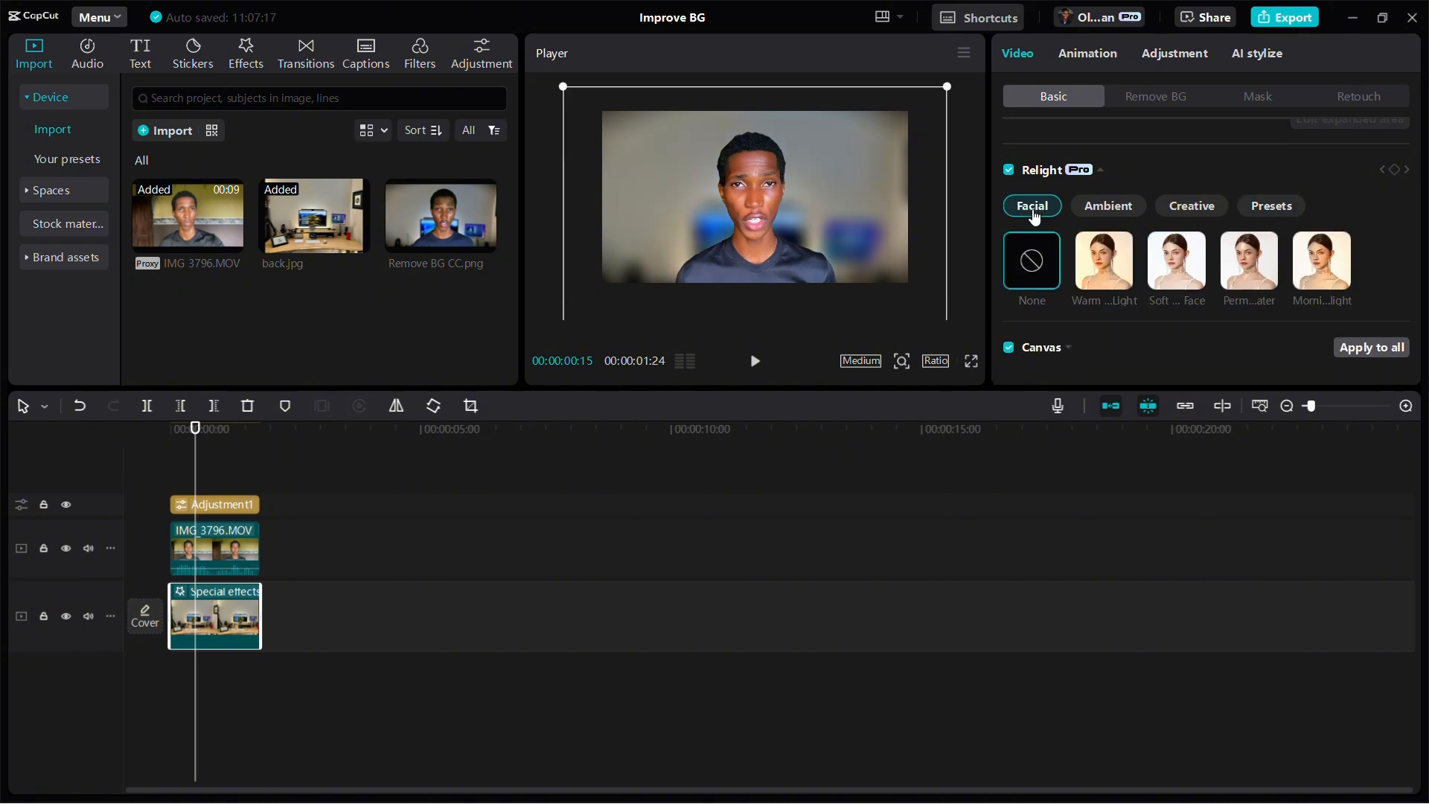
{"action": "left_click", "coordinate": [1113, 210]}
{"action": "scroll", "coordinate": [1159, 279], "scroll_direction": "down", "scroll_amount": 2}
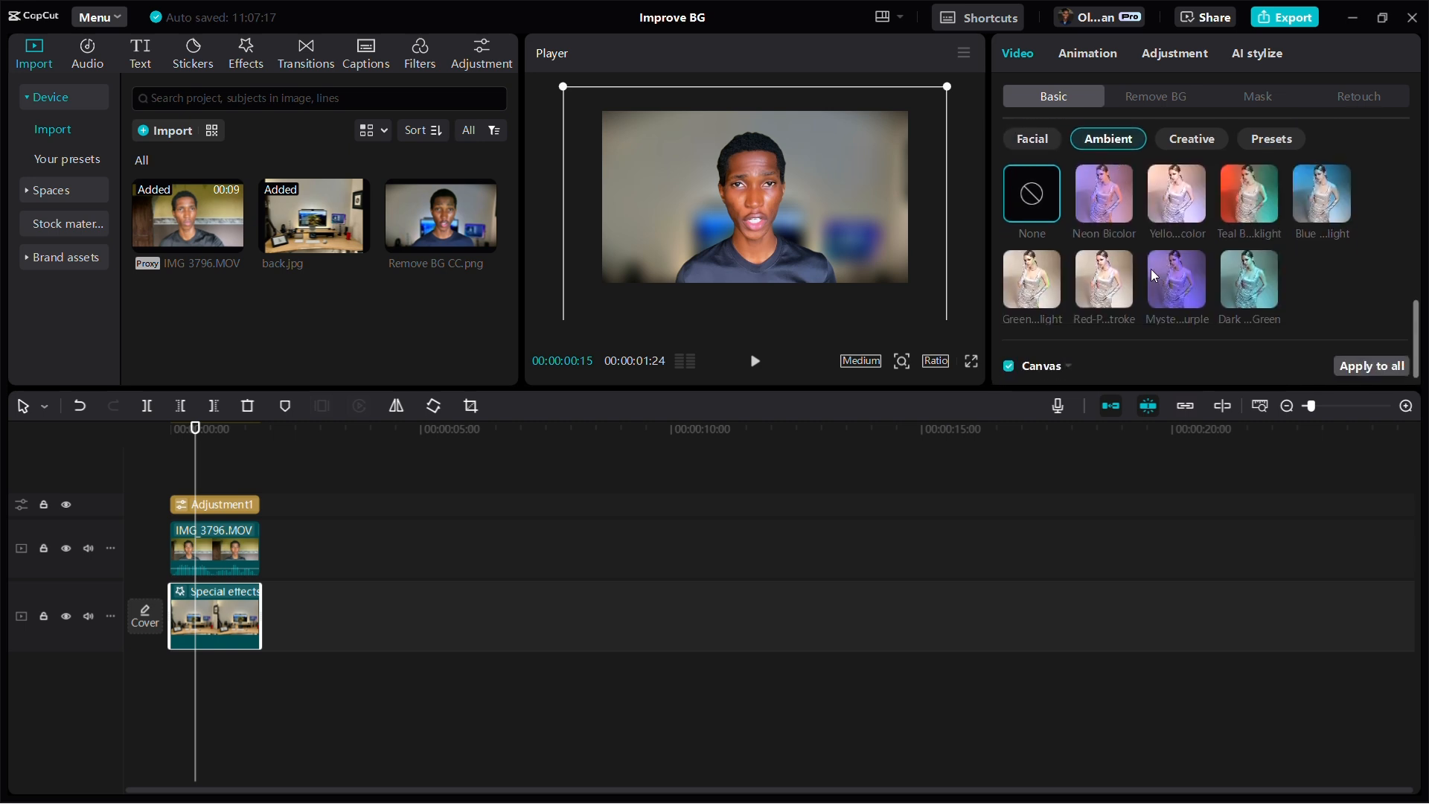
{"action": "left_click", "coordinate": [1044, 289]}
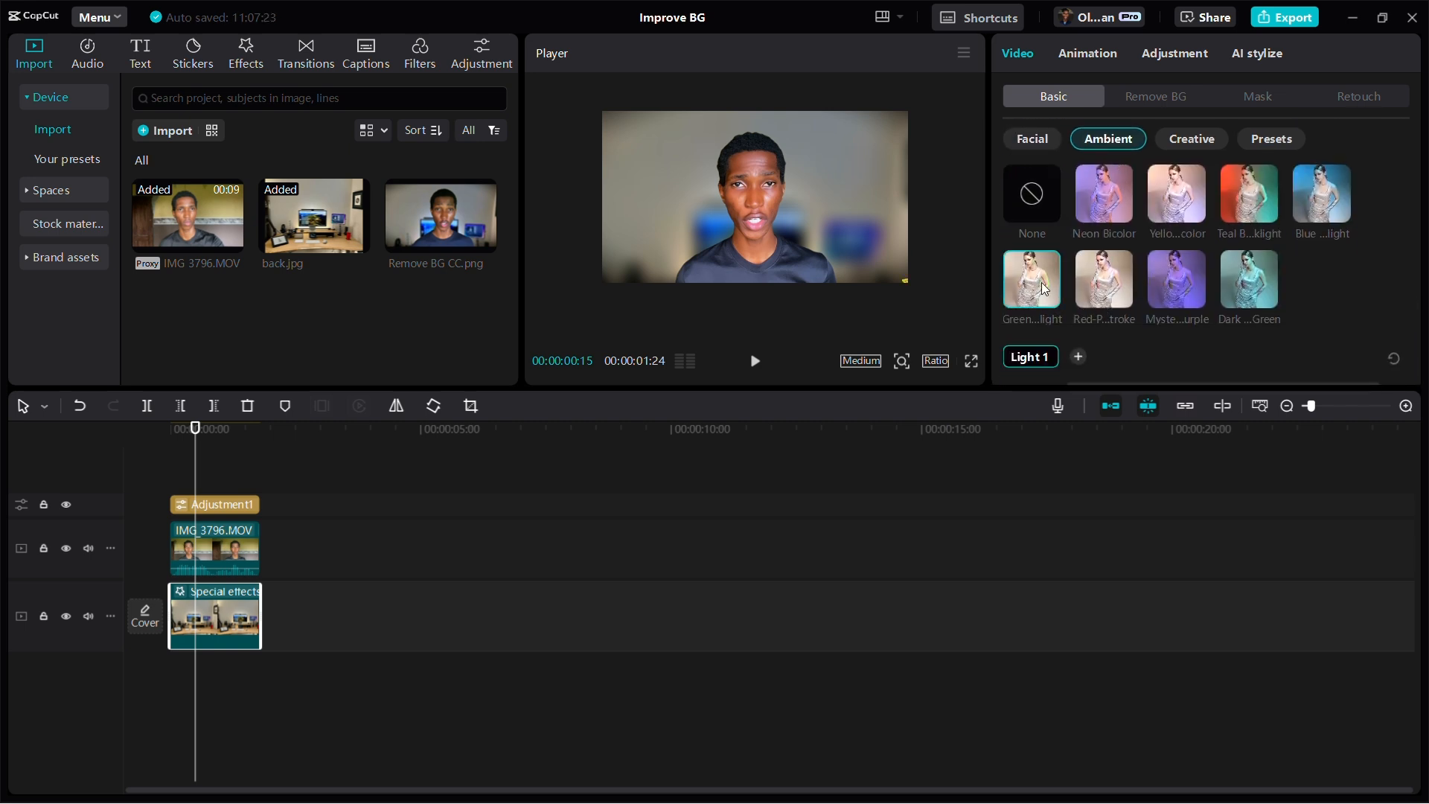
{"action": "scroll", "coordinate": [1069, 250], "scroll_direction": "down", "scroll_amount": 2}
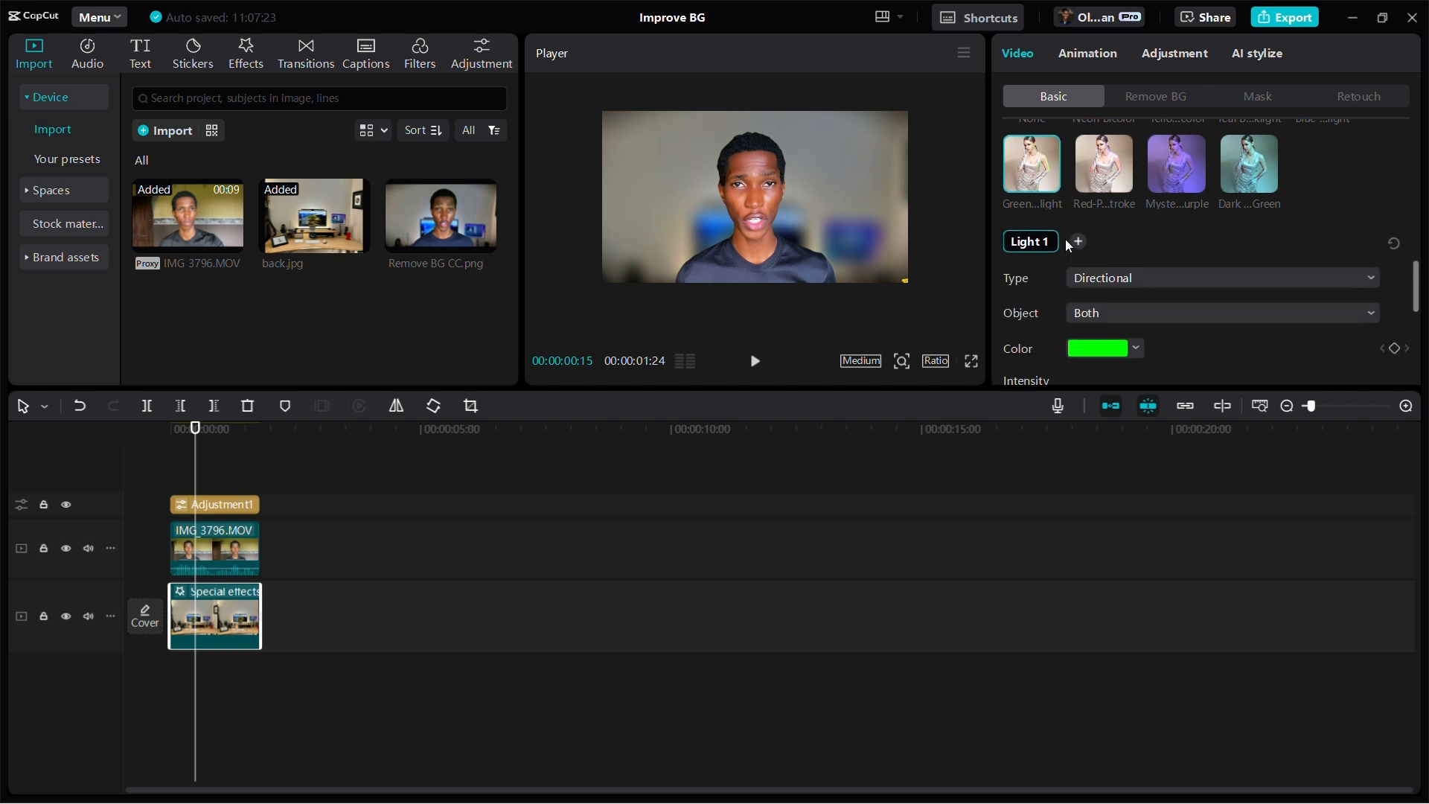
{"action": "left_click", "coordinate": [1128, 259]}
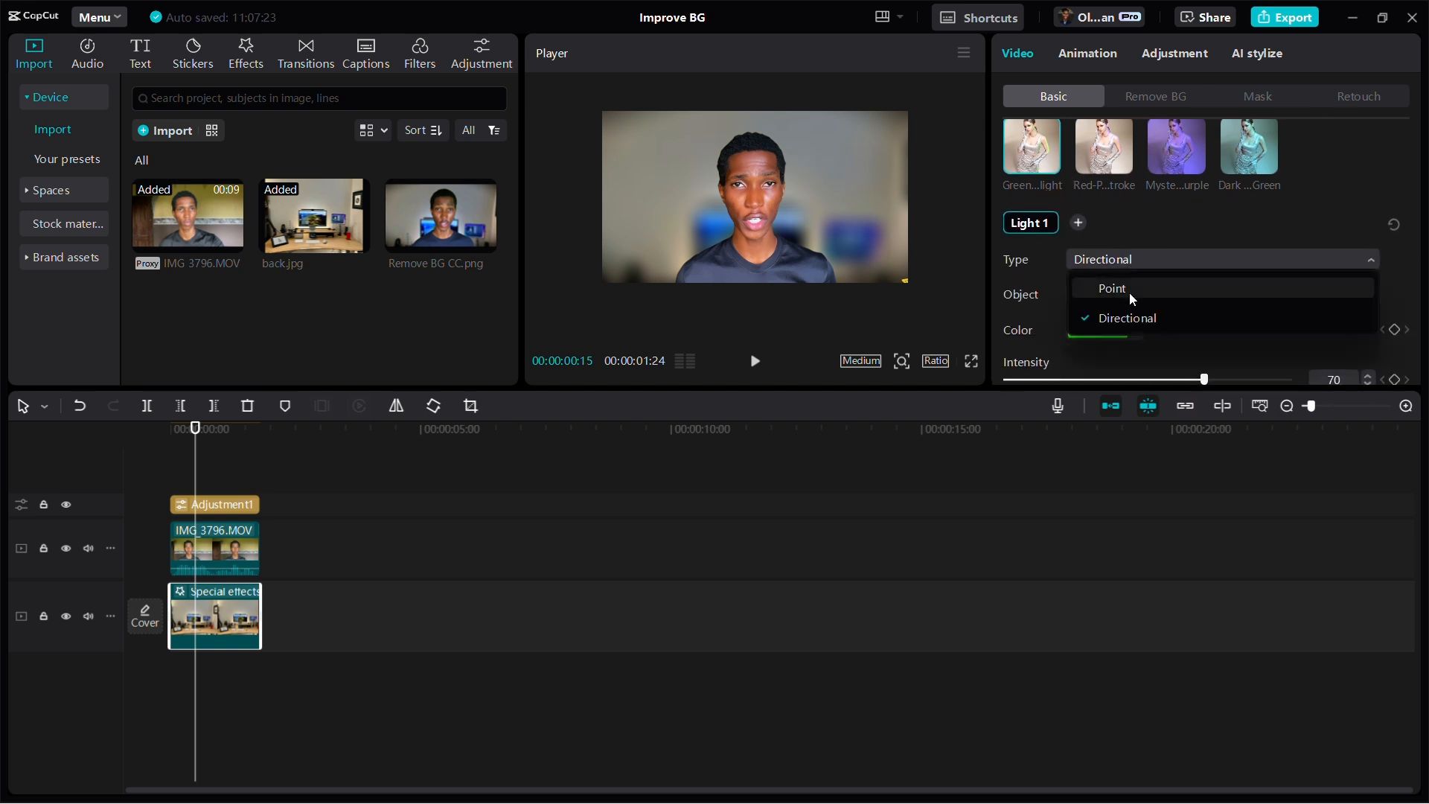
{"action": "left_click", "coordinate": [1128, 293]}
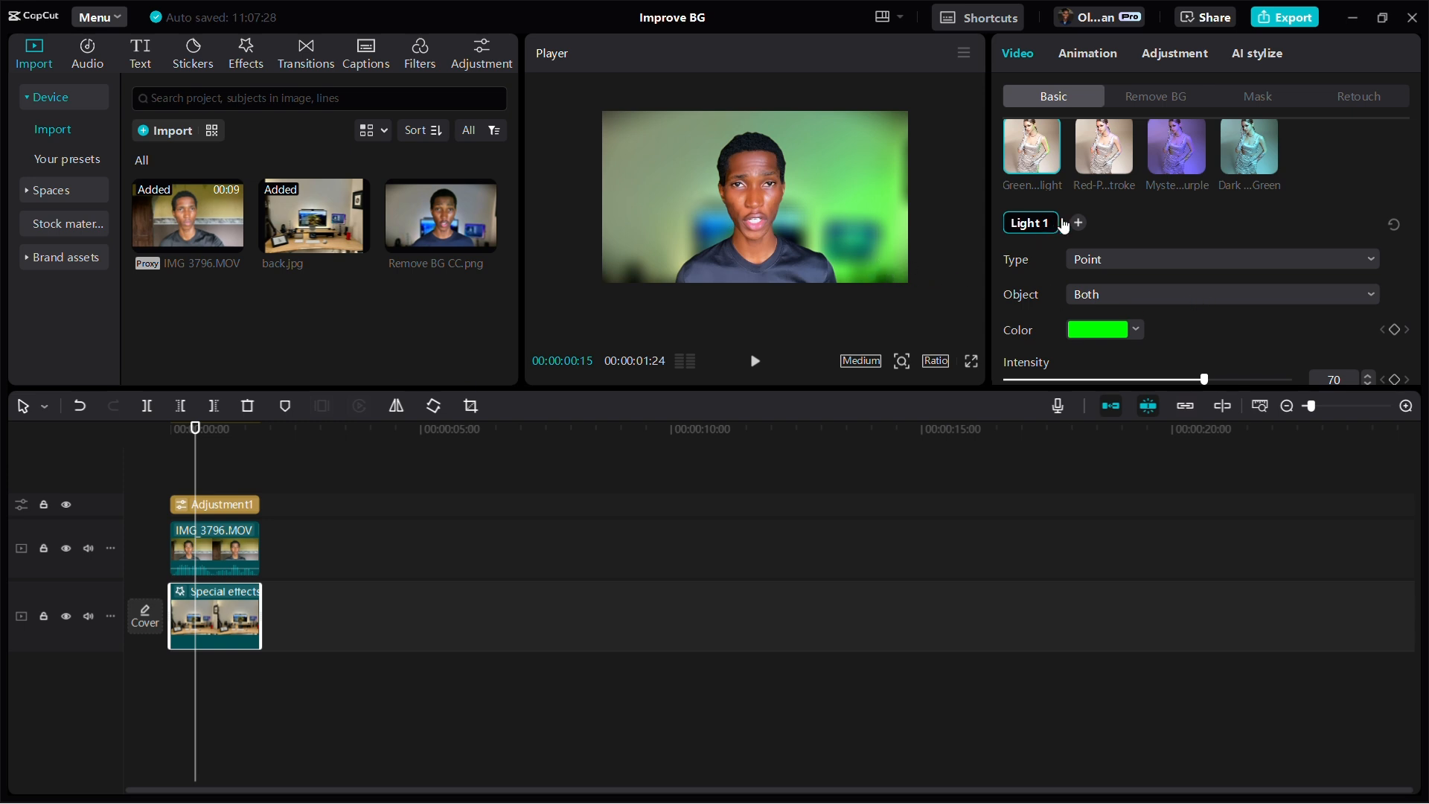
Try the red ambient Relight look with two lights on the background clip
{"action": "scroll", "coordinate": [1062, 225], "scroll_direction": "up", "scroll_amount": 2}
{"action": "scroll", "coordinate": [1079, 216], "scroll_direction": "up", "scroll_amount": 1}
{"action": "left_click", "coordinate": [1096, 207]}
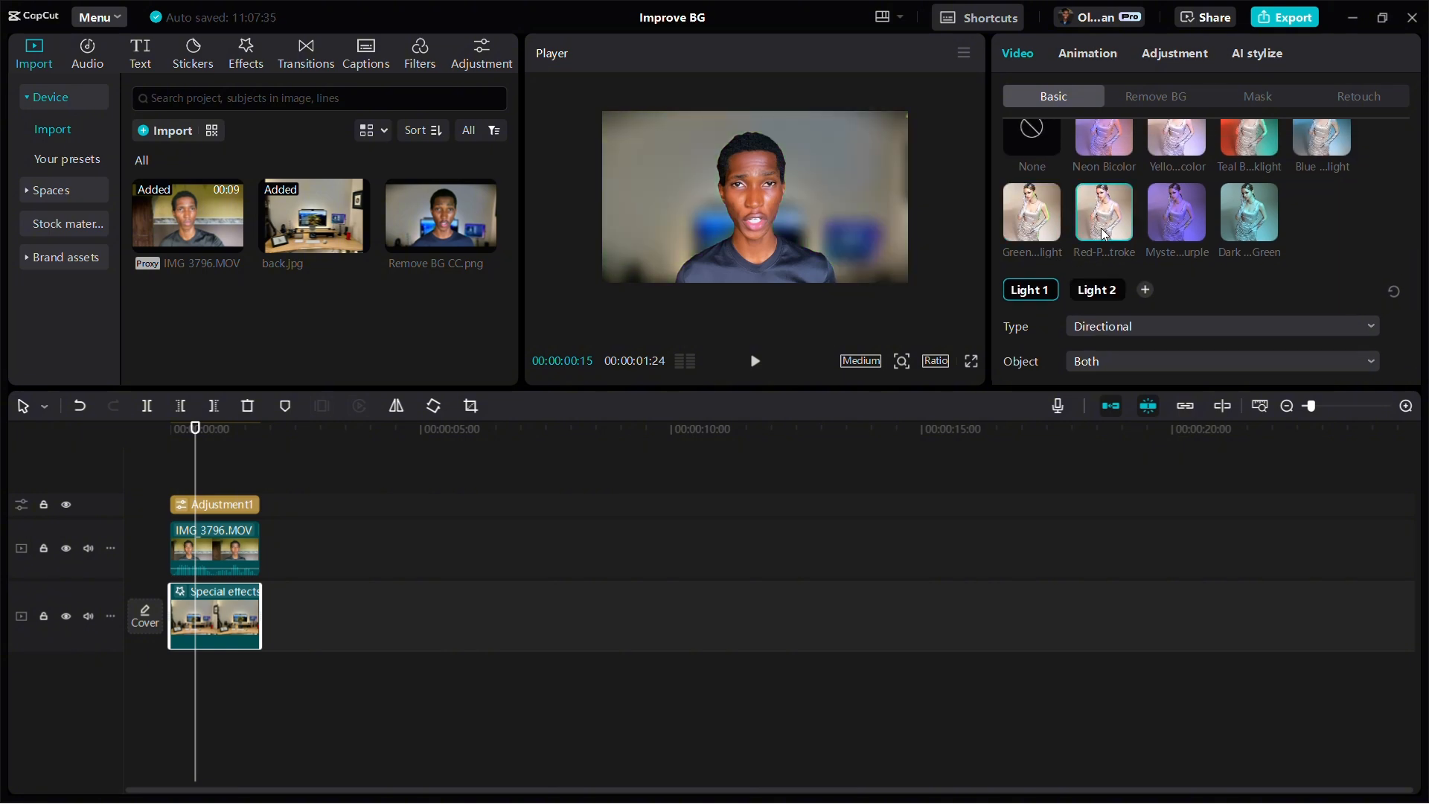
{"action": "scroll", "coordinate": [1104, 235], "scroll_direction": "up", "scroll_amount": 2}
{"action": "scroll", "coordinate": [1108, 294], "scroll_direction": "down", "scroll_amount": 2}
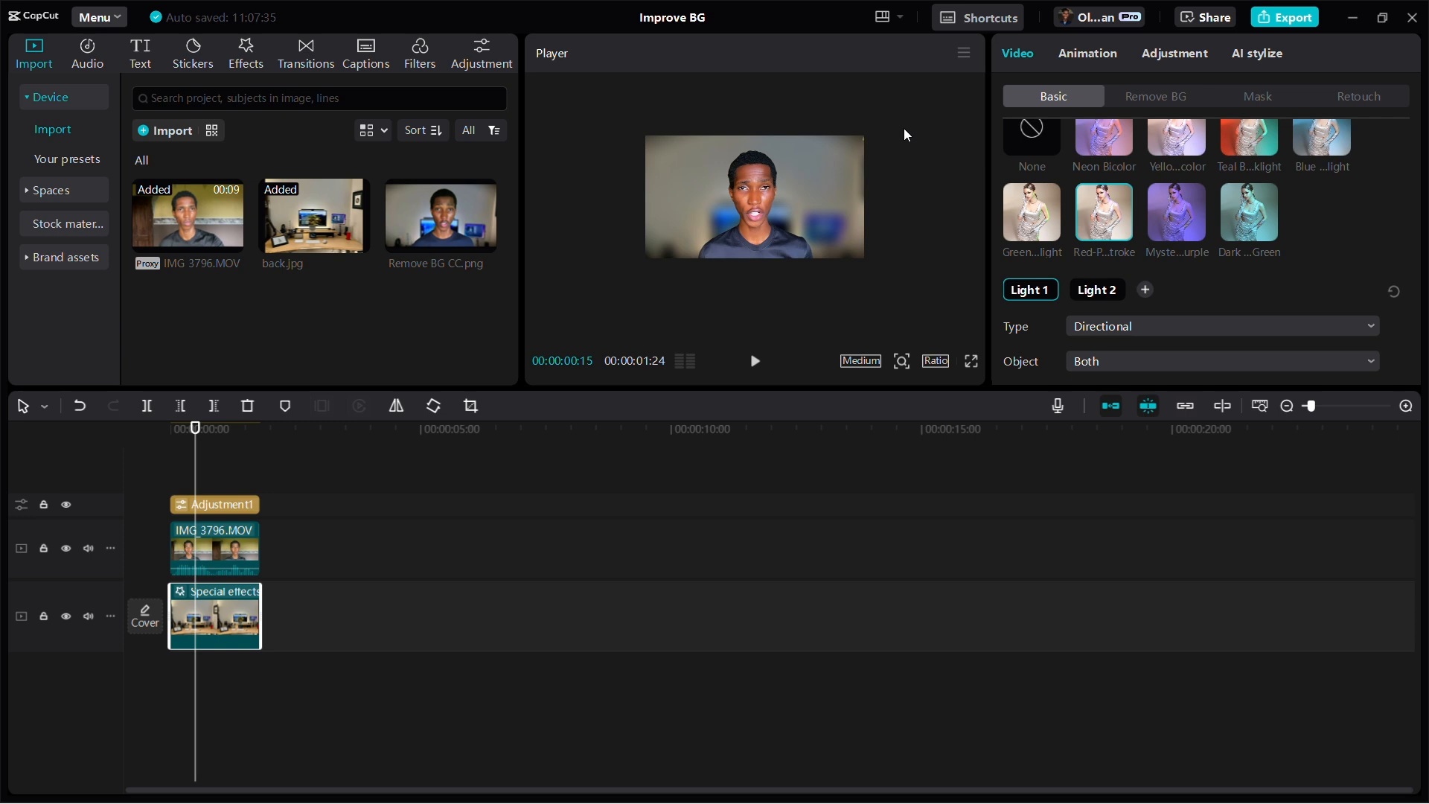
Apply the purple ambient Relight look to the background clip and remove its Light 2
{"action": "left_click", "coordinate": [1160, 211]}
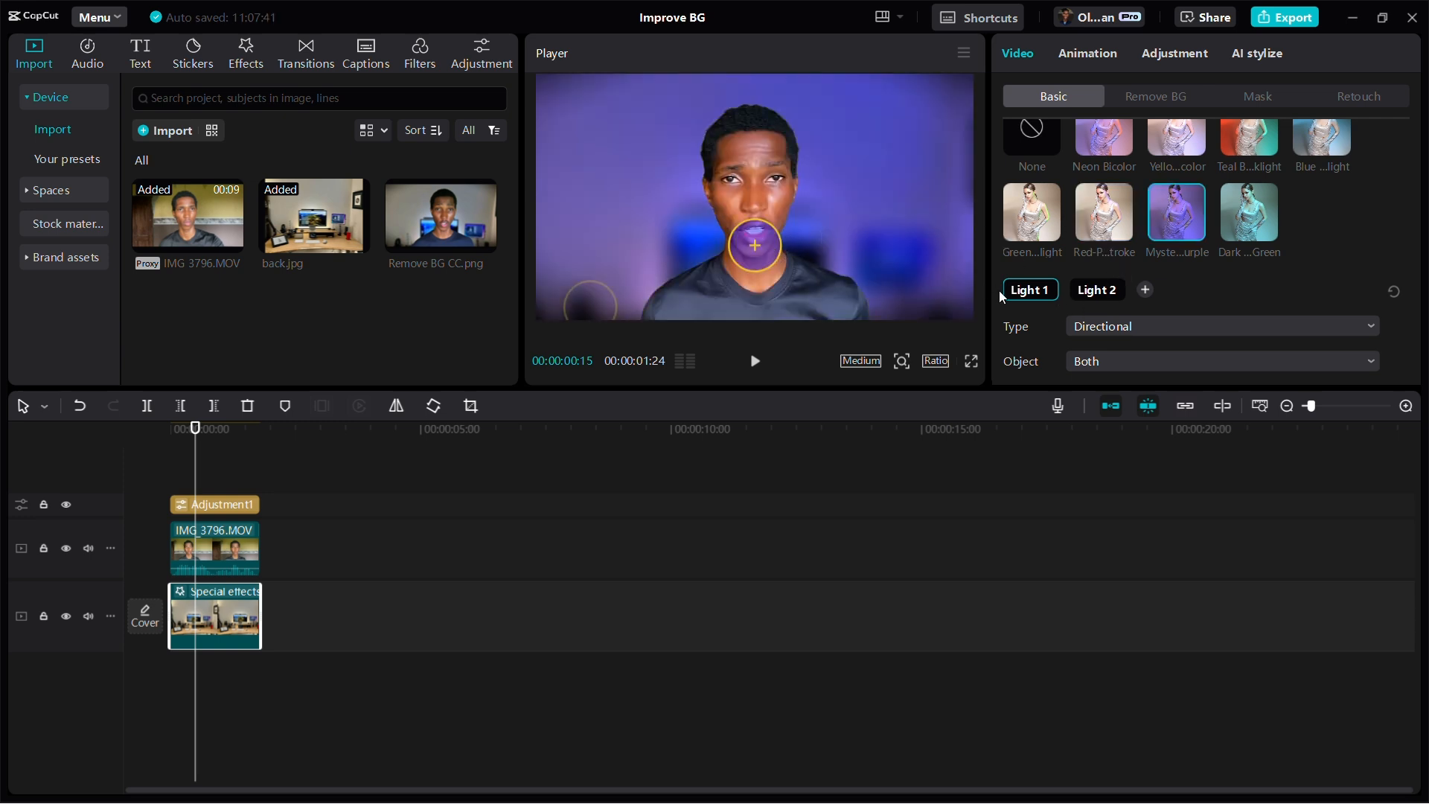
{"action": "left_click", "coordinate": [1098, 291]}
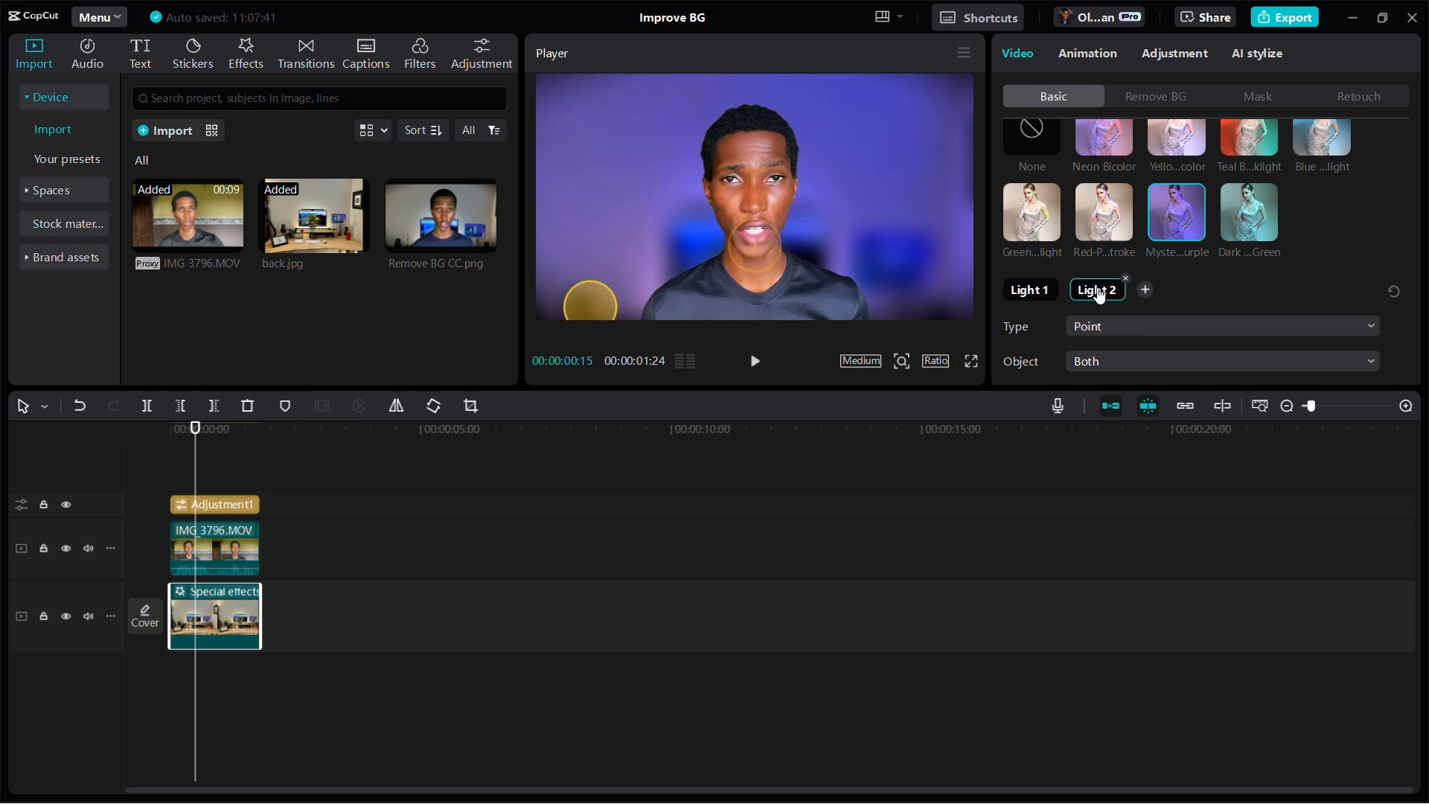
{"action": "left_click", "coordinate": [1125, 282]}
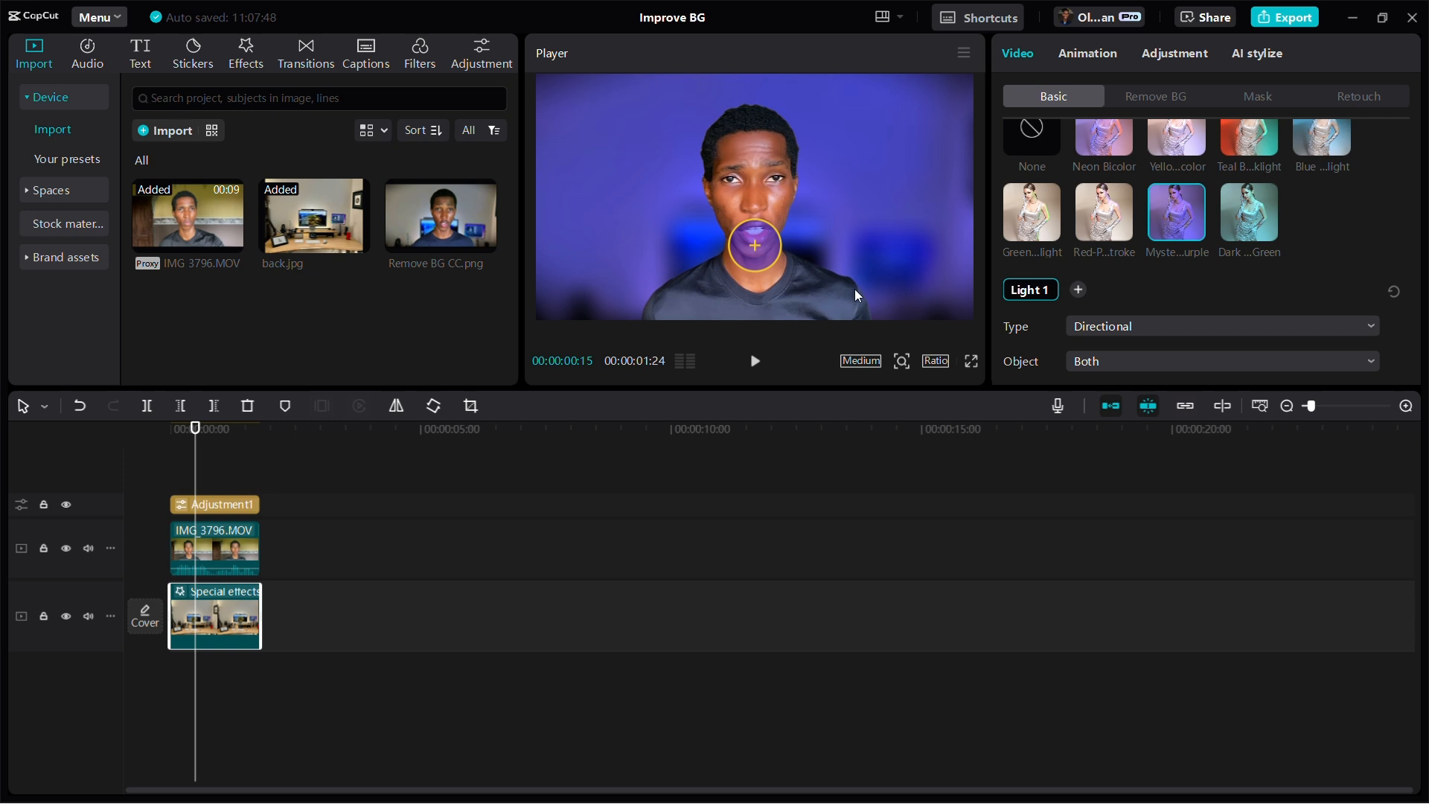
Move Light 1 down to the subject's chest at the frame's lower edge and set its type to Point
{"action": "left_click_drag", "start_coordinate": [761, 257], "coordinate": [756, 312]}
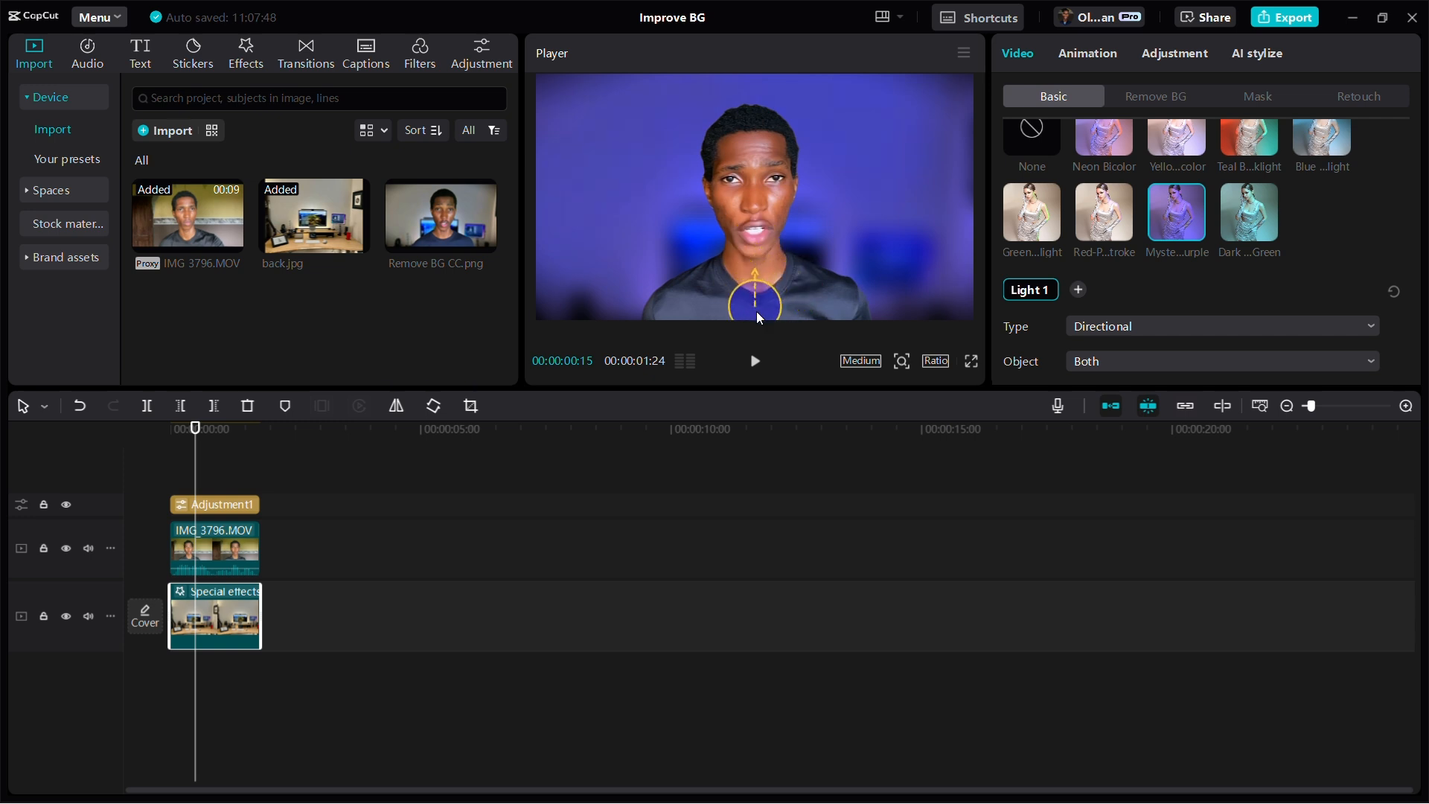
{"action": "left_click", "coordinate": [1123, 325]}
{"action": "left_click", "coordinate": [1129, 357]}
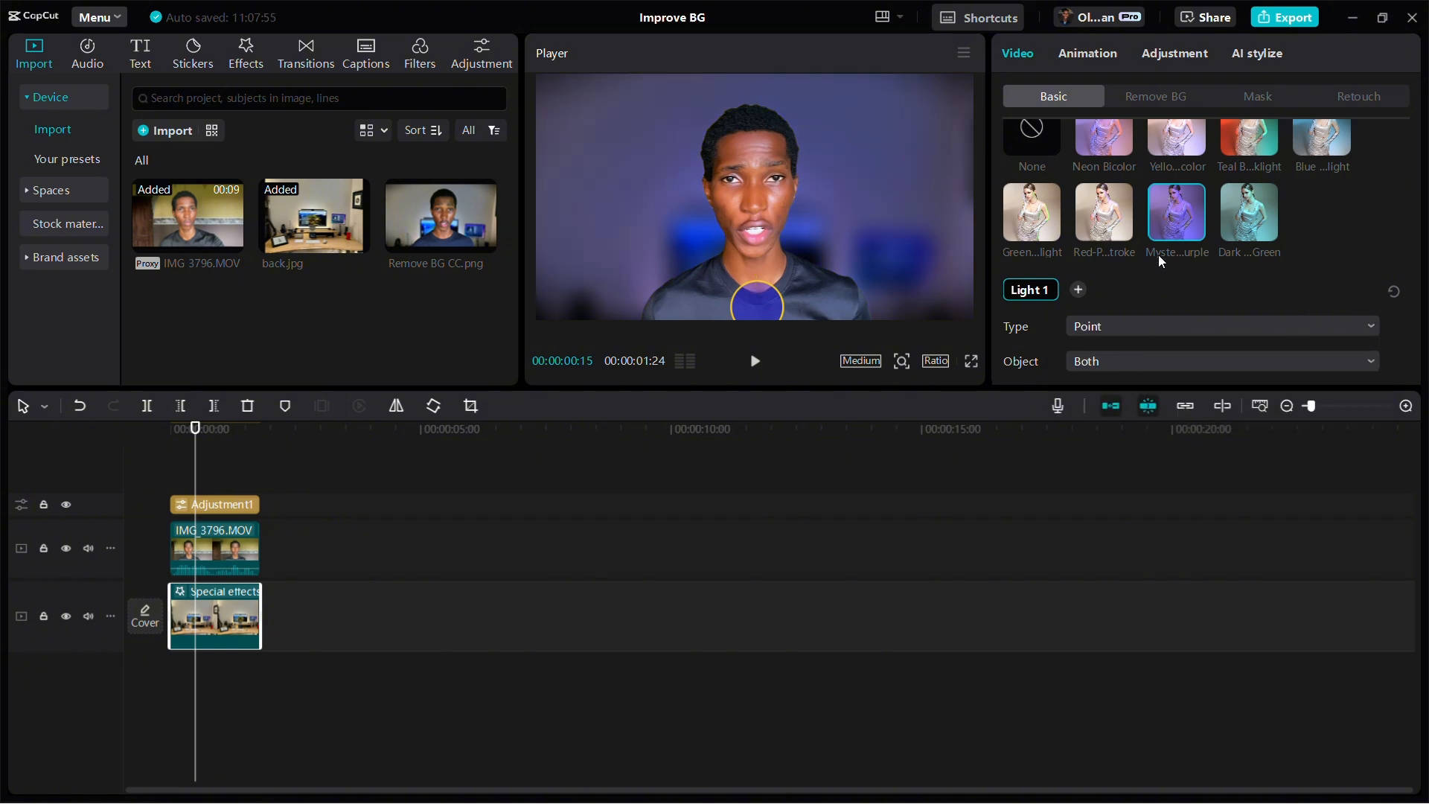
Sample a blue from the preview as the colour of Light 1, giving hex 3244B0
{"action": "scroll", "coordinate": [1158, 253], "scroll_direction": "down", "scroll_amount": 3}
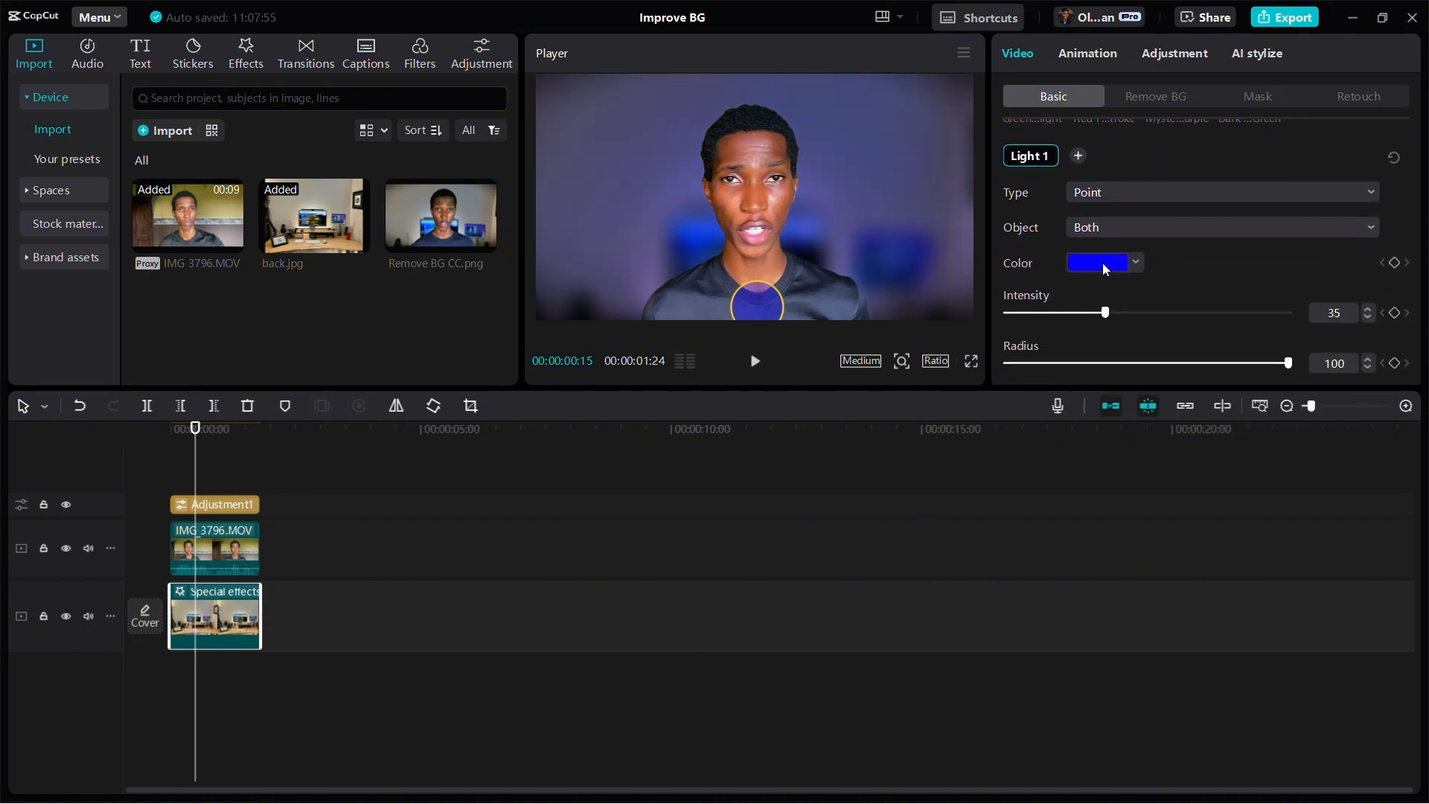
{"action": "left_click", "coordinate": [1104, 267]}
{"action": "left_click", "coordinate": [1033, 420]}
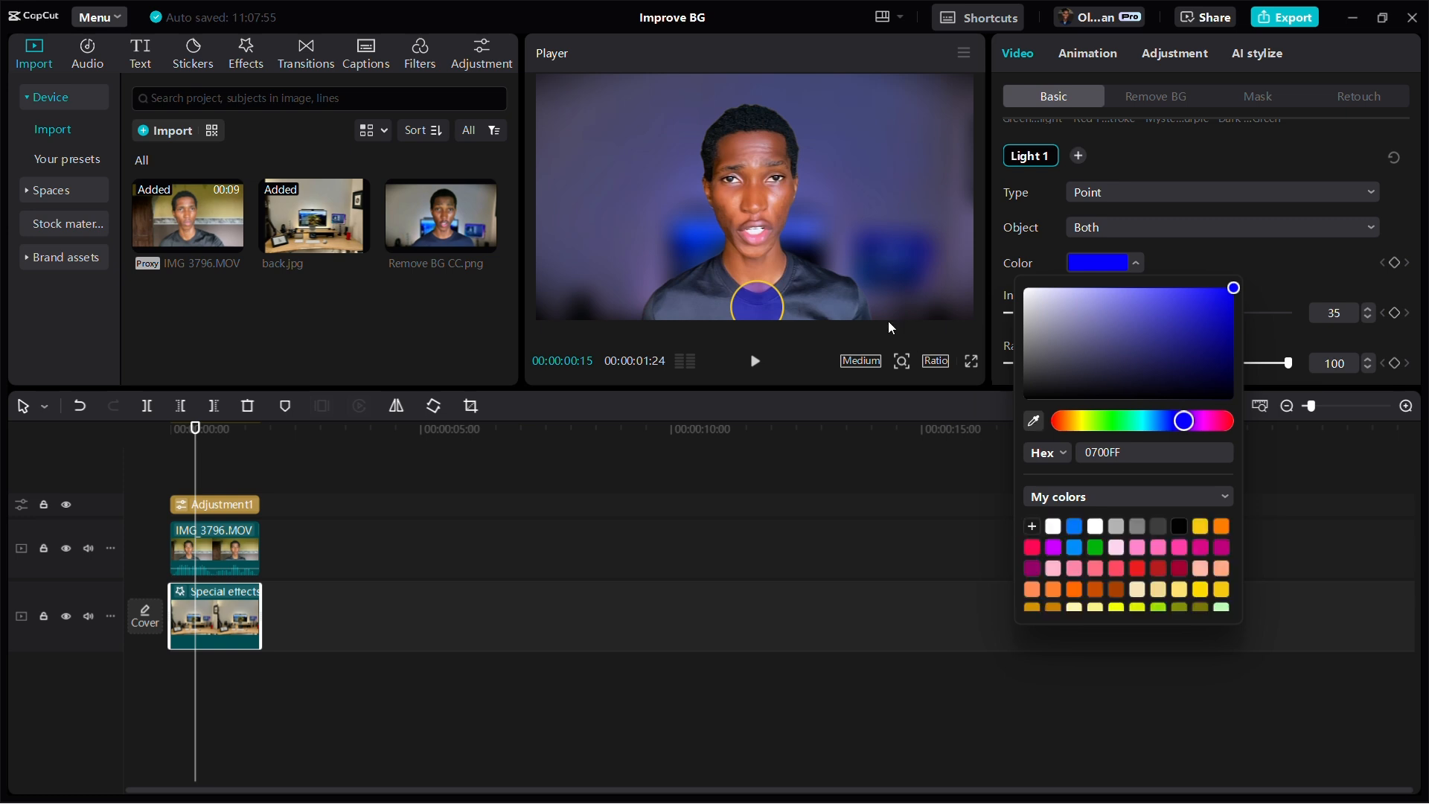
{"action": "left_click", "coordinate": [806, 234]}
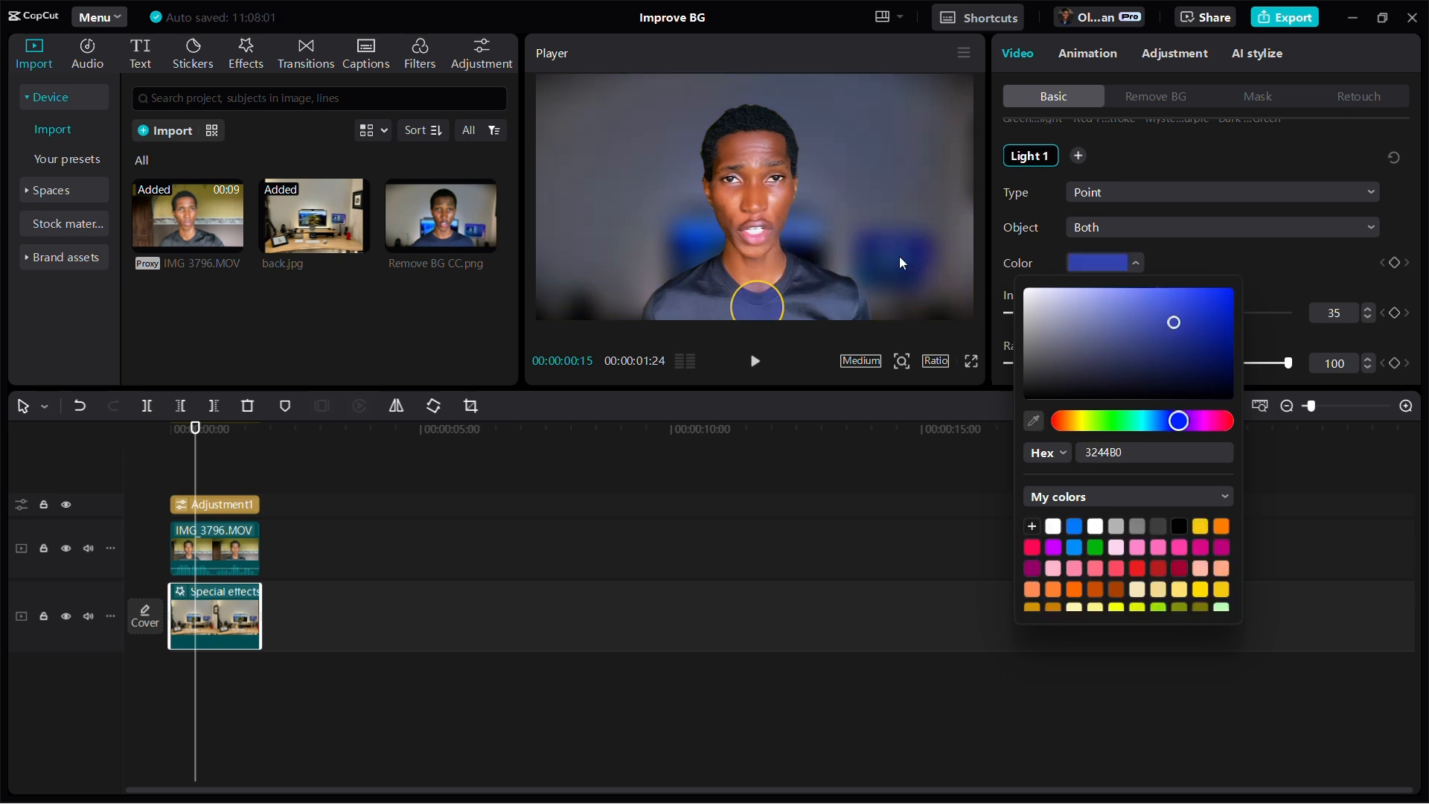
{"action": "left_click", "coordinate": [1223, 265]}
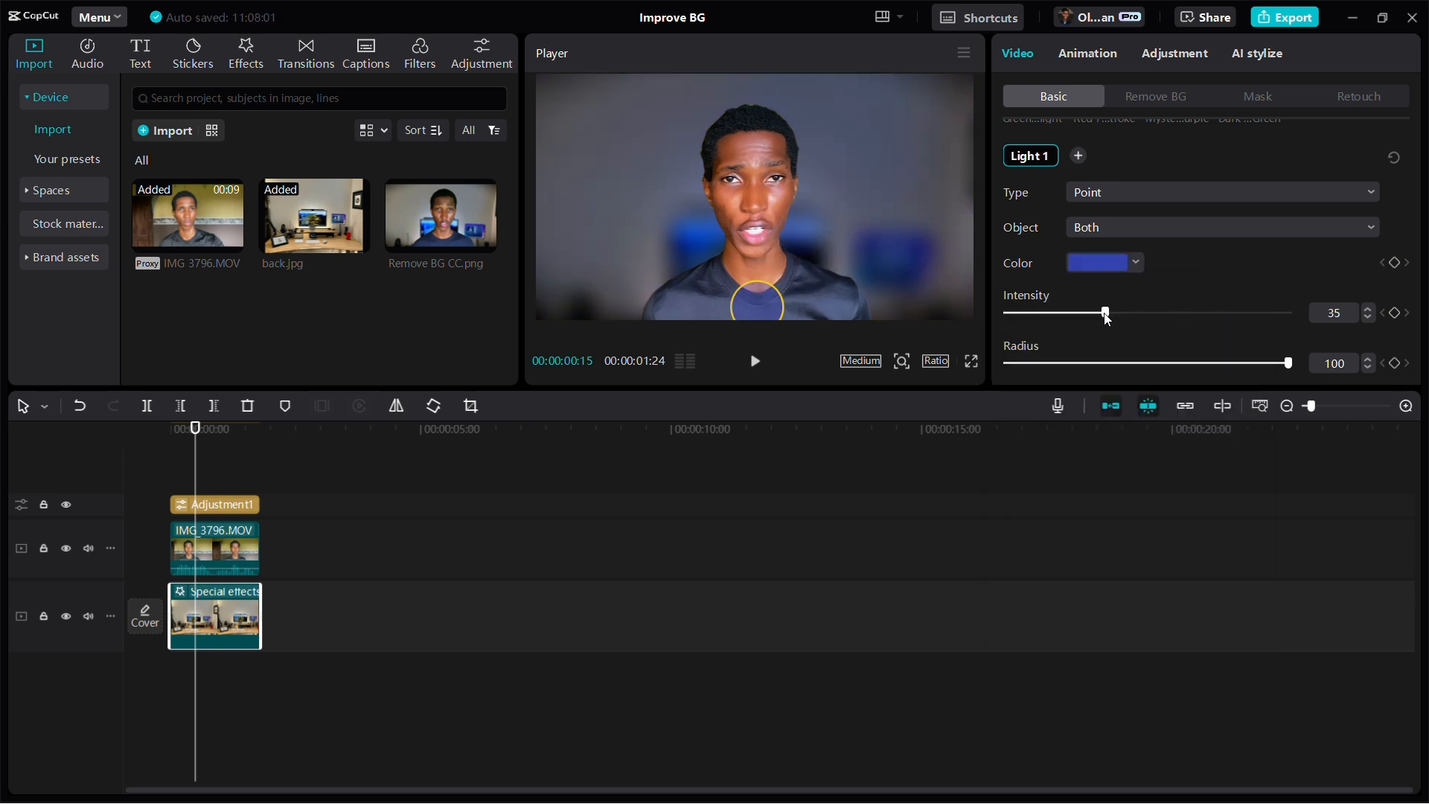
Raise the intensity of Light 1 to 47 and lighten its colour to hex 6A7CE5
{"action": "left_click_drag", "start_coordinate": [1095, 320], "coordinate": [1141, 339]}
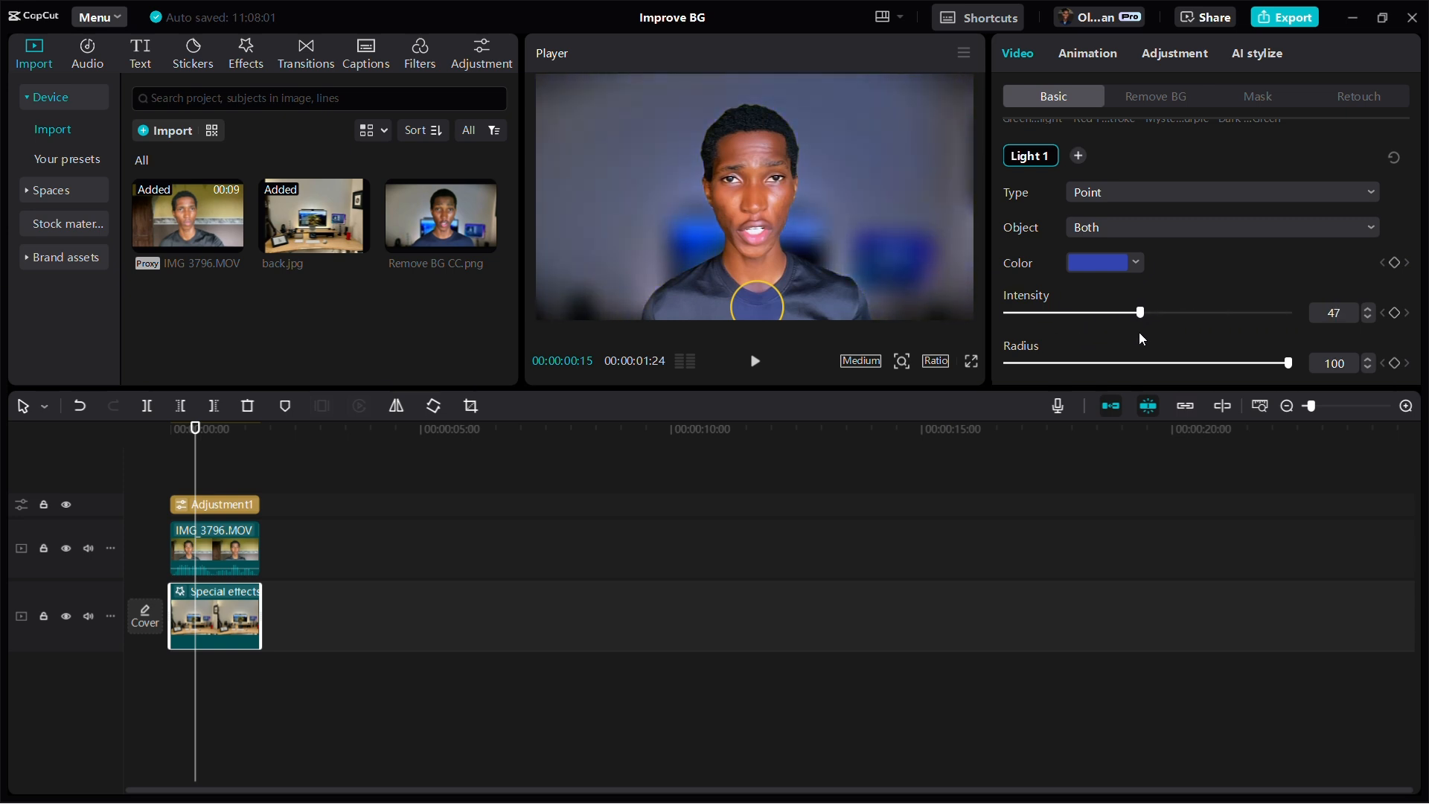
{"action": "left_click", "coordinate": [1106, 269]}
{"action": "mouse_move", "coordinate": [1165, 328]}
{"action": "left_mouse_down"}
{"action": "mouse_move", "coordinate": [1135, 328]}
{"action": "mouse_move", "coordinate": [1085, 360]}
{"action": "mouse_move", "coordinate": [1079, 320]}
{"action": "mouse_move", "coordinate": [1132, 296]}
{"action": "mouse_move", "coordinate": [1130, 311]}
{"action": "left_mouse_up"}
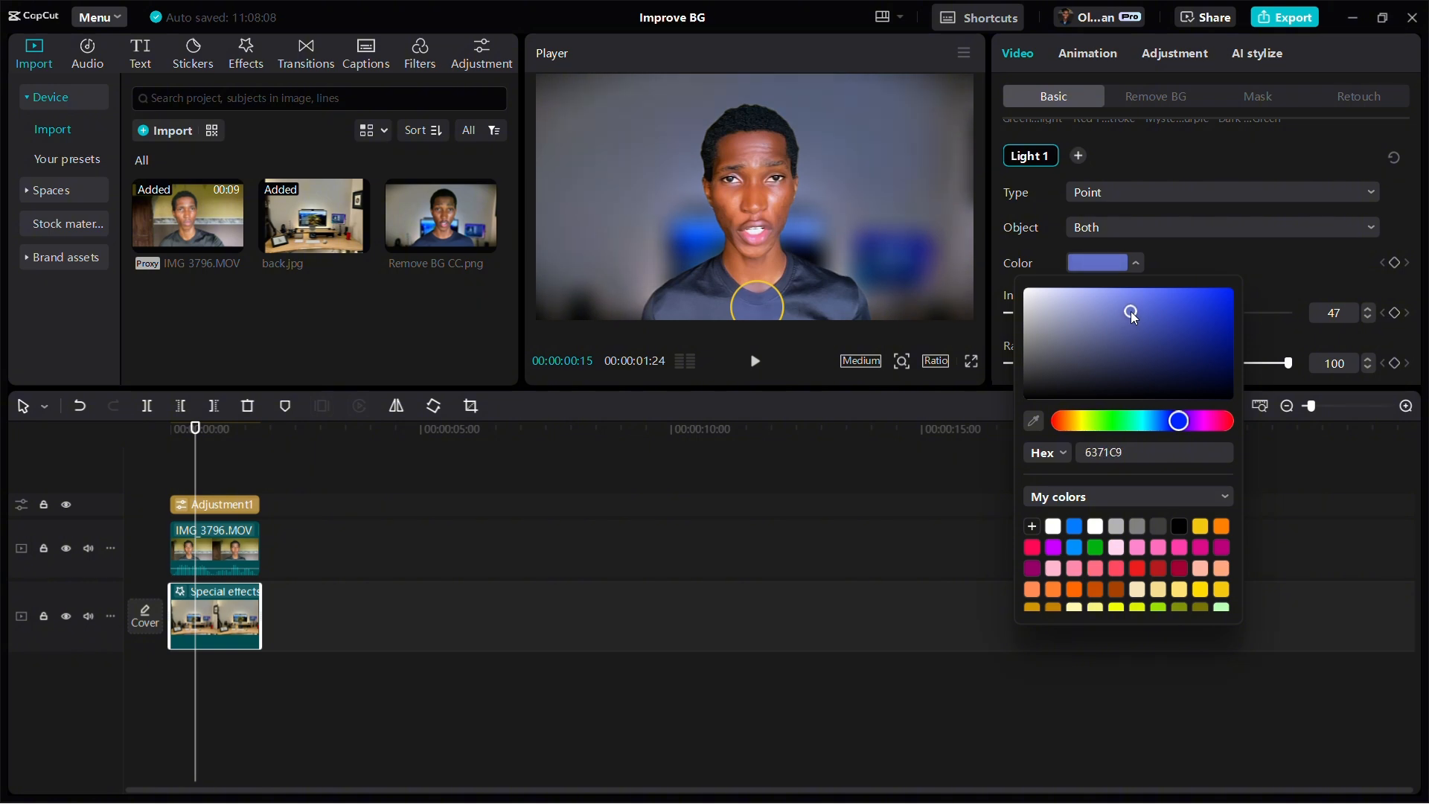
{"action": "scroll", "coordinate": [853, 237], "scroll_direction": "down", "scroll_amount": 3}
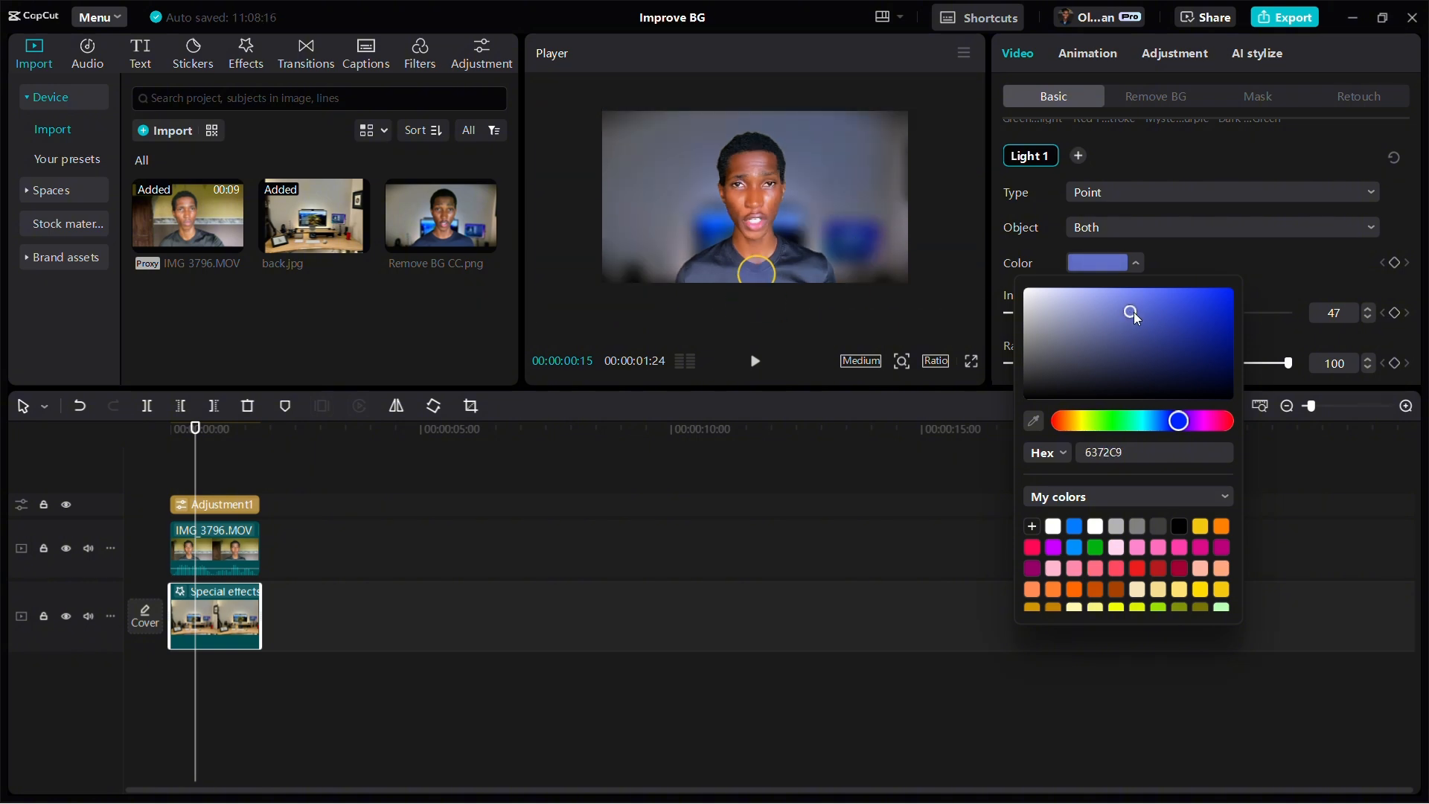
{"action": "left_click_drag", "start_coordinate": [1133, 311], "coordinate": [1136, 300]}
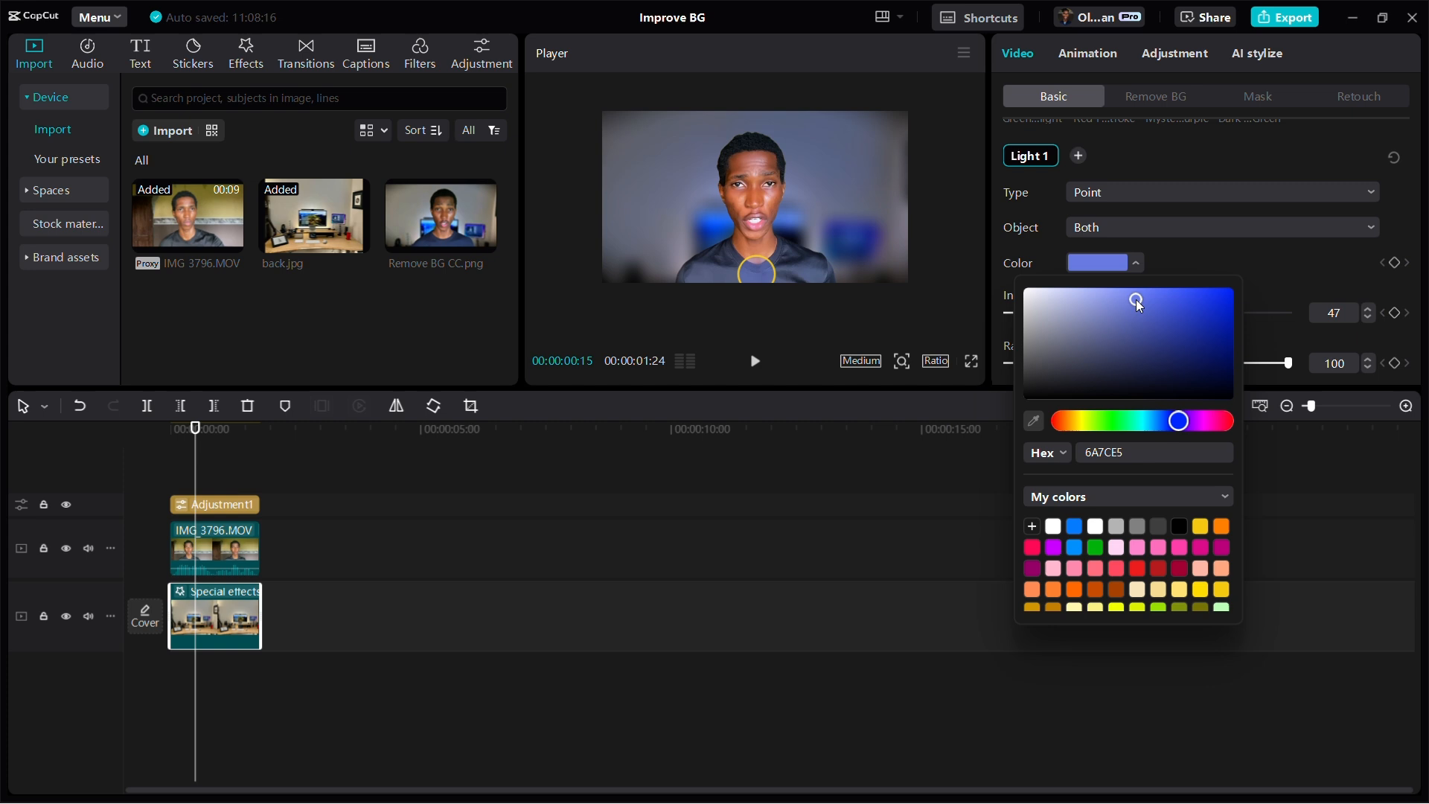
{"action": "left_click", "coordinate": [1250, 265]}
Set the radius of Light 1 to 60 and its distance to 38
{"action": "scroll", "coordinate": [1161, 288], "scroll_direction": "down", "scroll_amount": 3}
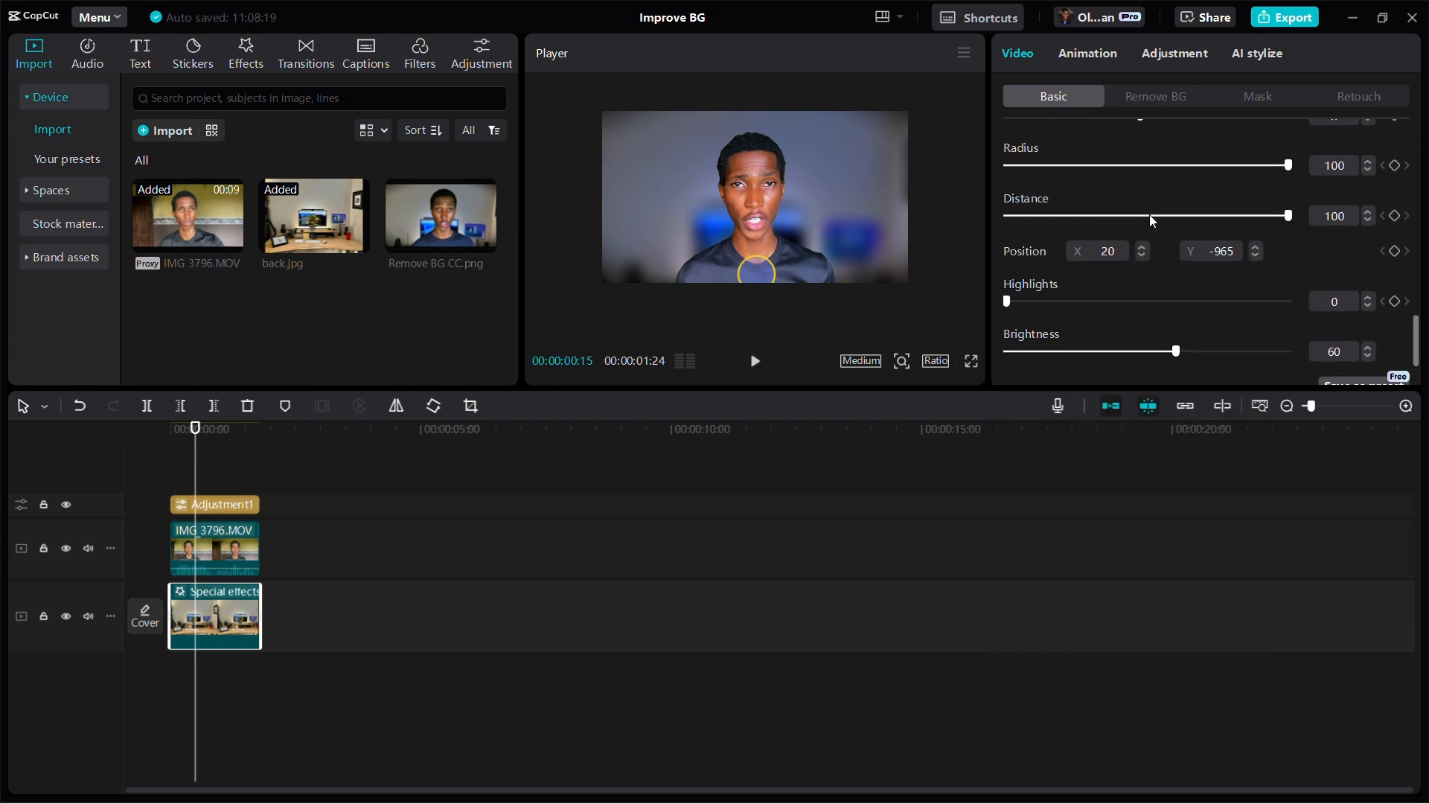
{"action": "scroll", "coordinate": [1149, 216], "scroll_direction": "up", "scroll_amount": 1}
{"action": "left_click_drag", "start_coordinate": [1158, 216], "coordinate": [1201, 267]}
{"action": "scroll", "coordinate": [1323, 189], "scroll_direction": "down", "scroll_amount": 1}
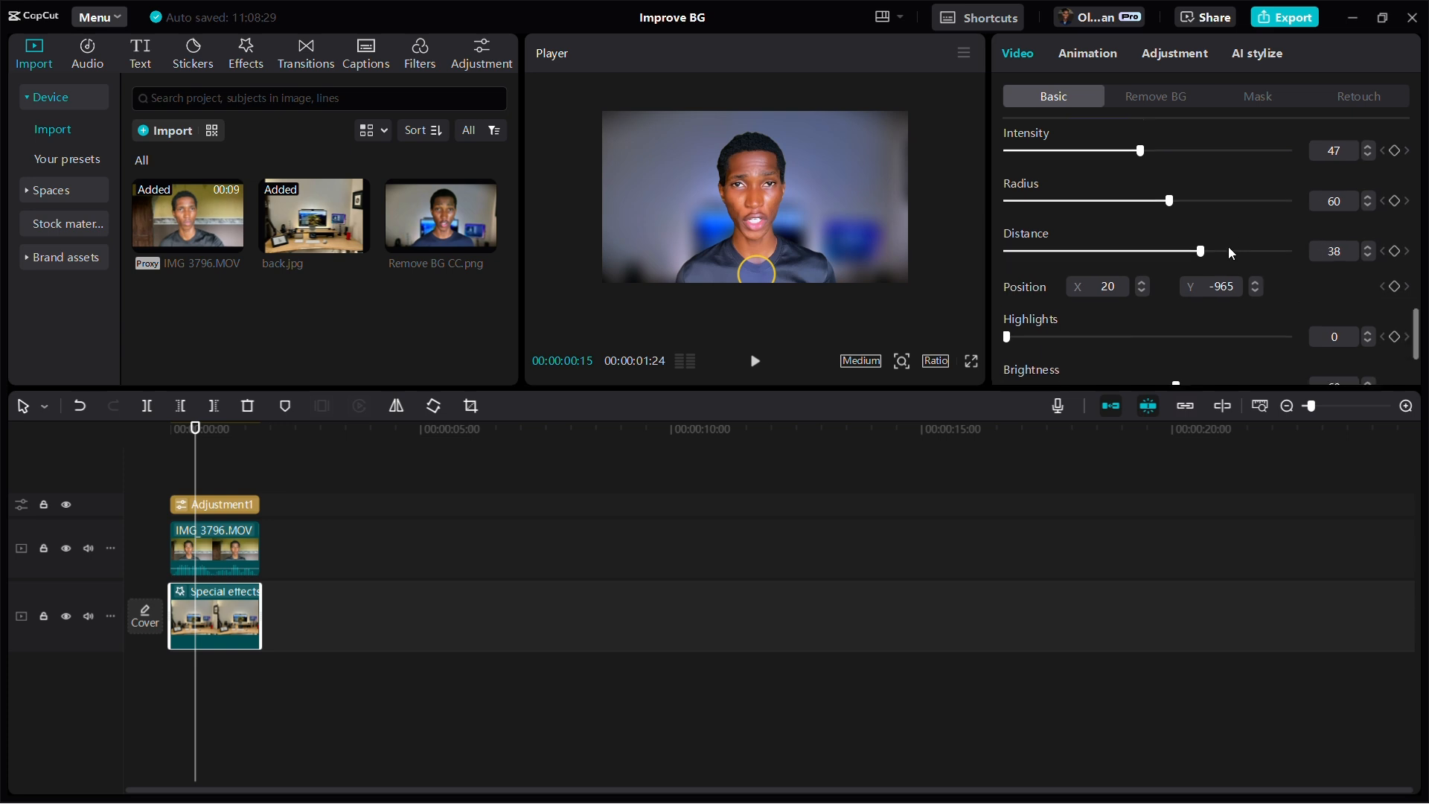
Lower the Relight brightness to 38 and nudge it up by two increments
{"action": "left_click_drag", "start_coordinate": [1149, 336], "coordinate": [1115, 341]}
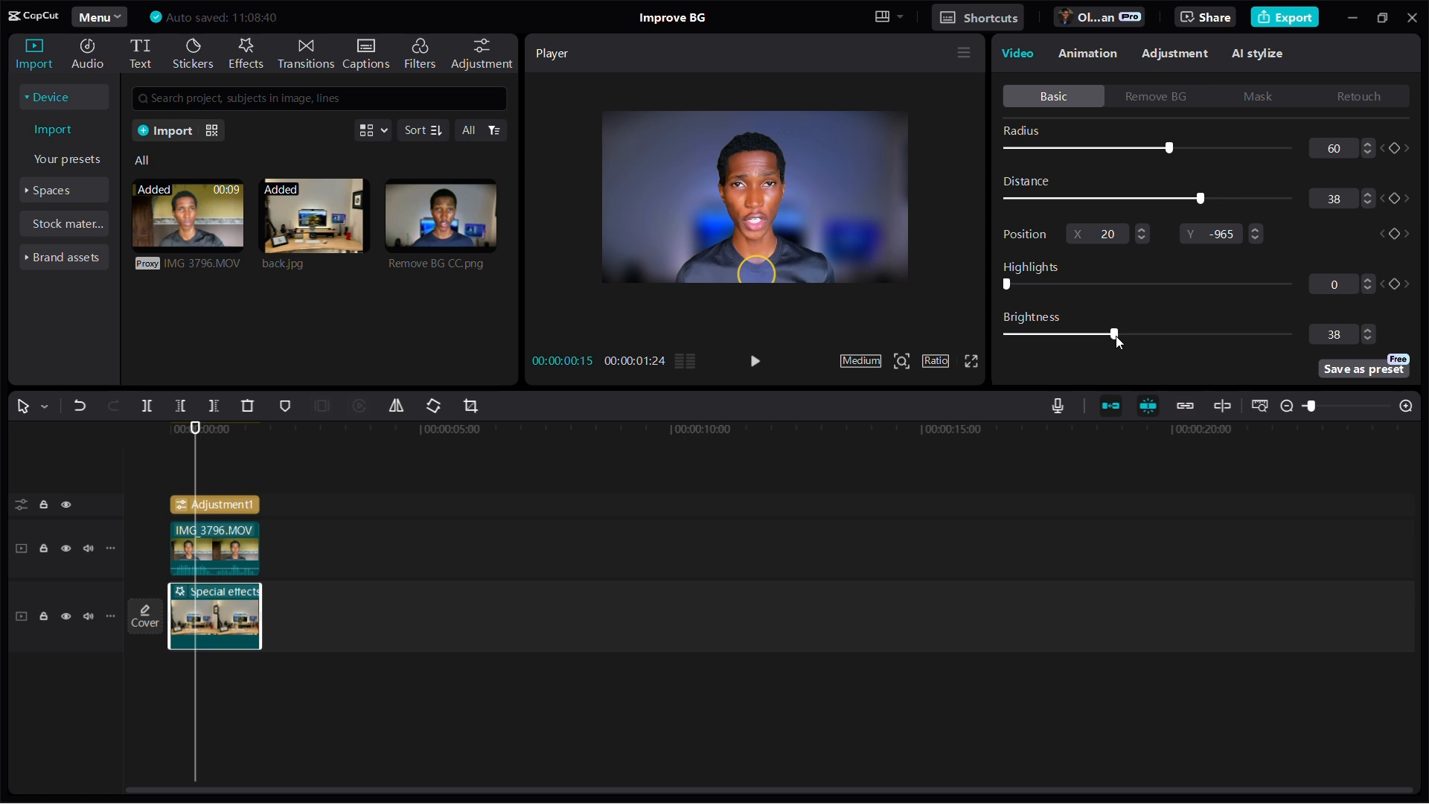
{"action": "left_click", "coordinate": [1367, 330]}
{"action": "left_click", "coordinate": [1367, 330]}
Compare the background with Relight set to None, restore the purple look, and view the composite in full screen
{"action": "scroll", "coordinate": [1225, 306], "scroll_direction": "up", "scroll_amount": 6}
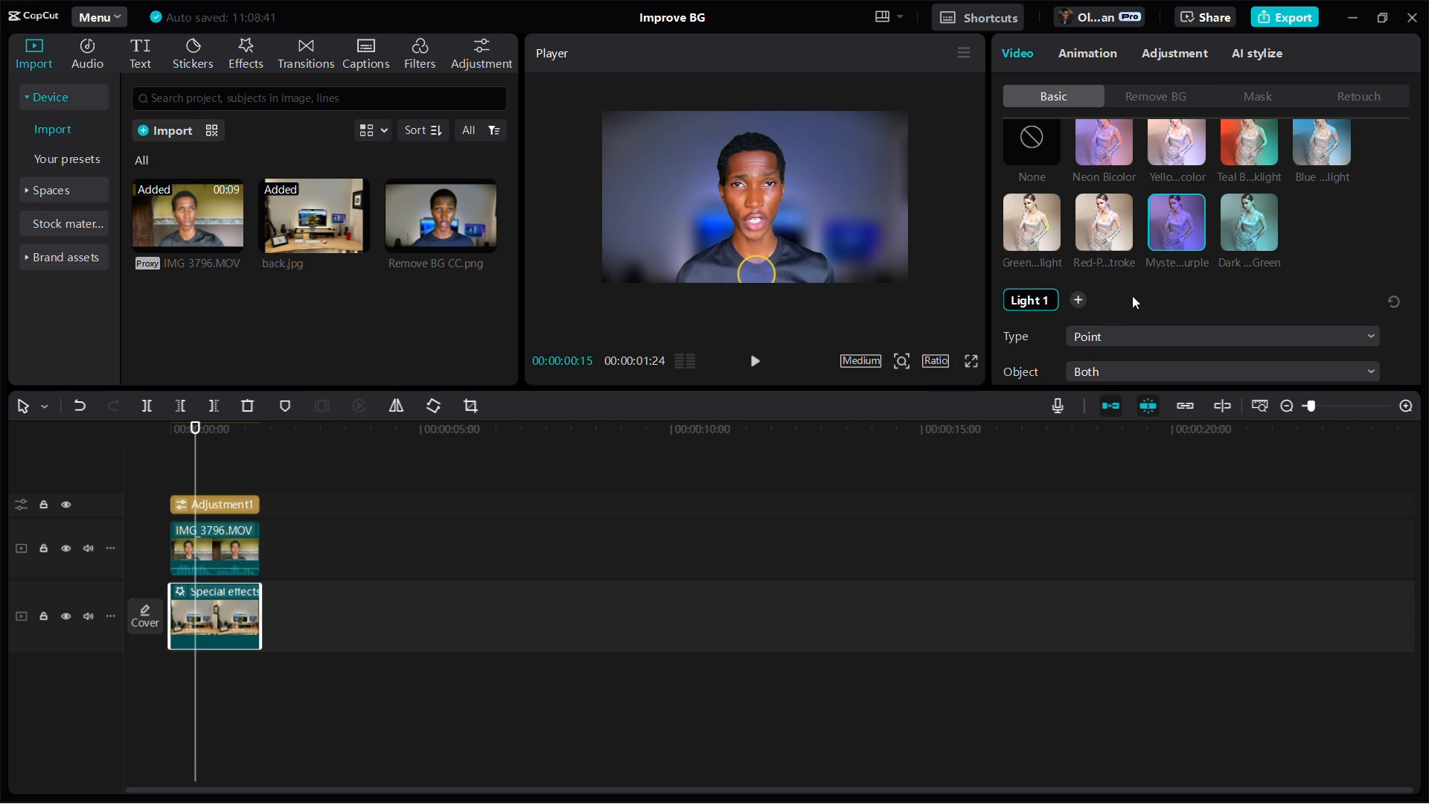
{"action": "scroll", "coordinate": [1119, 230], "scroll_direction": "up", "scroll_amount": 2}
{"action": "scroll", "coordinate": [1118, 227], "scroll_direction": "up", "scroll_amount": 1}
{"action": "left_click", "coordinate": [1027, 284]}
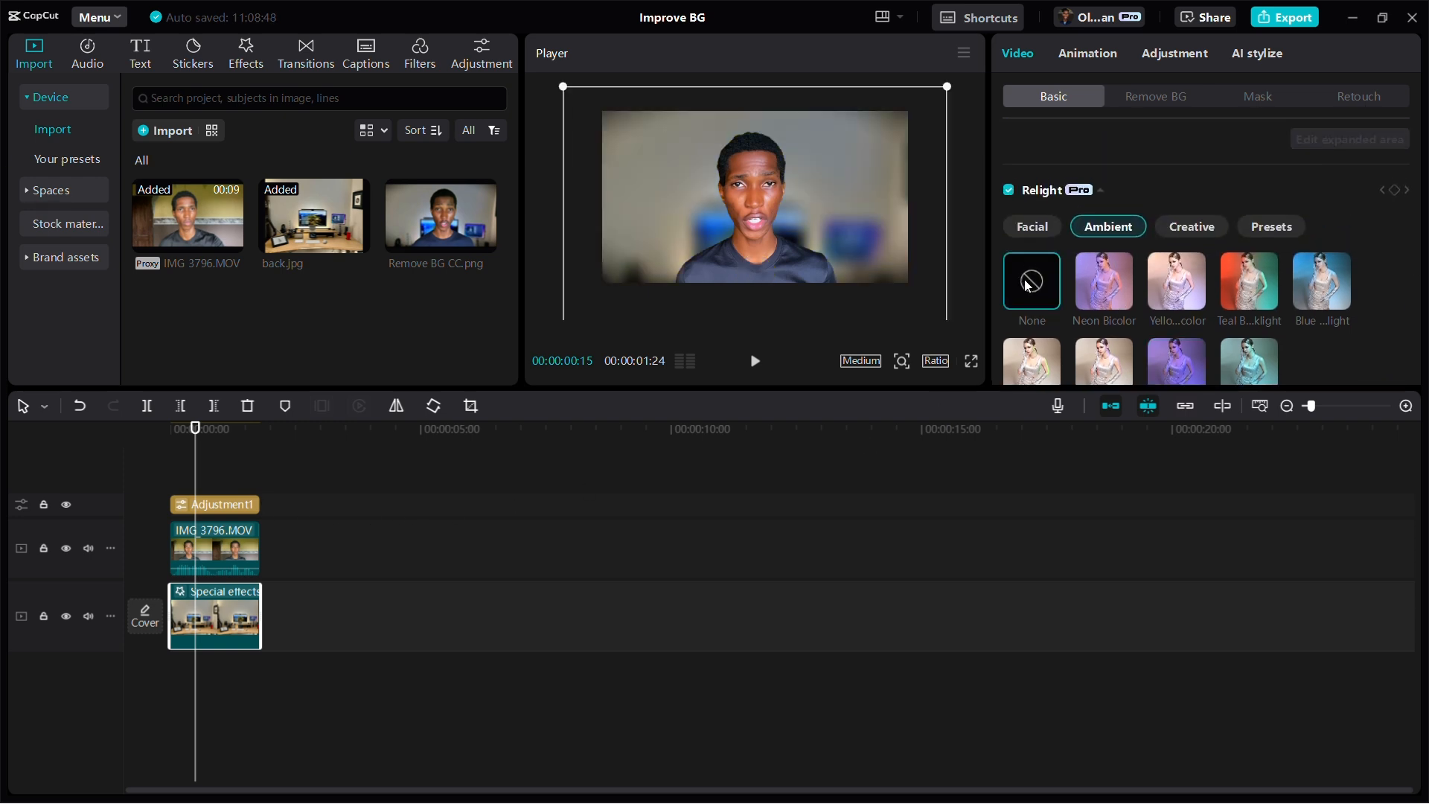
{"action": "key", "text": "ctrl+z"}
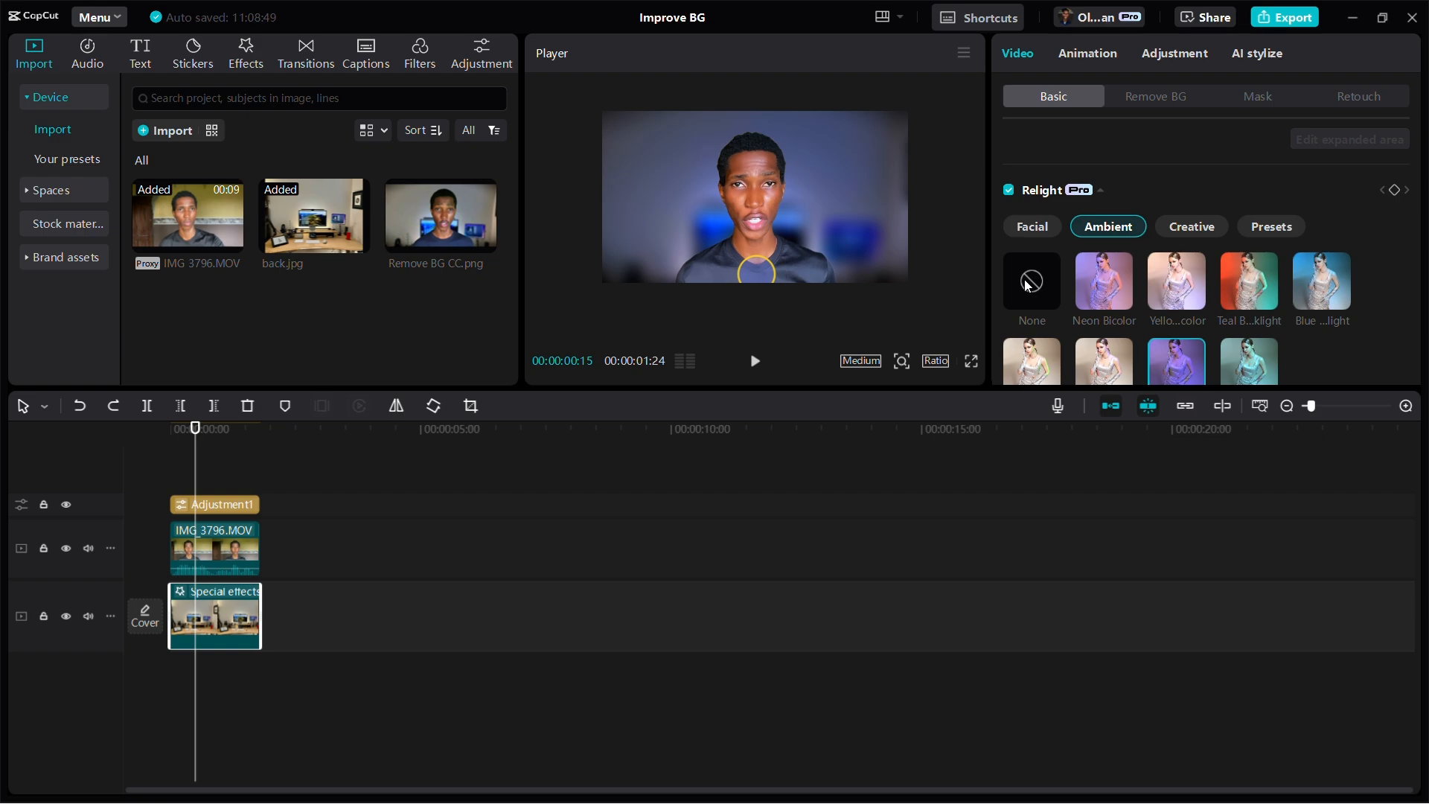
{"action": "left_click", "coordinate": [971, 363]}
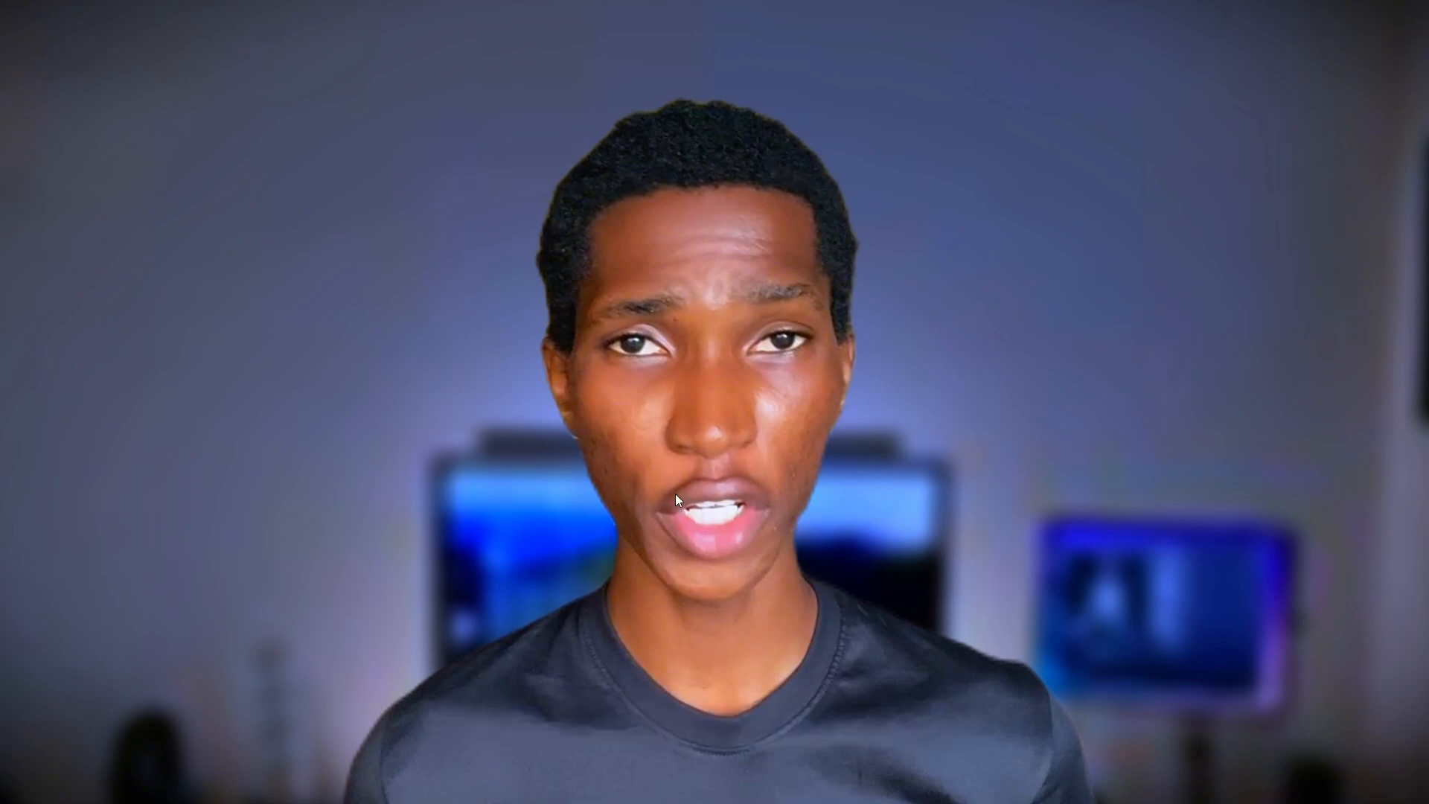
Leave the full-screen preview and set Light 1 in the background's Relight to affect only the Background object, keeping its type as Point
{"action": "key", "text": "Escape"}
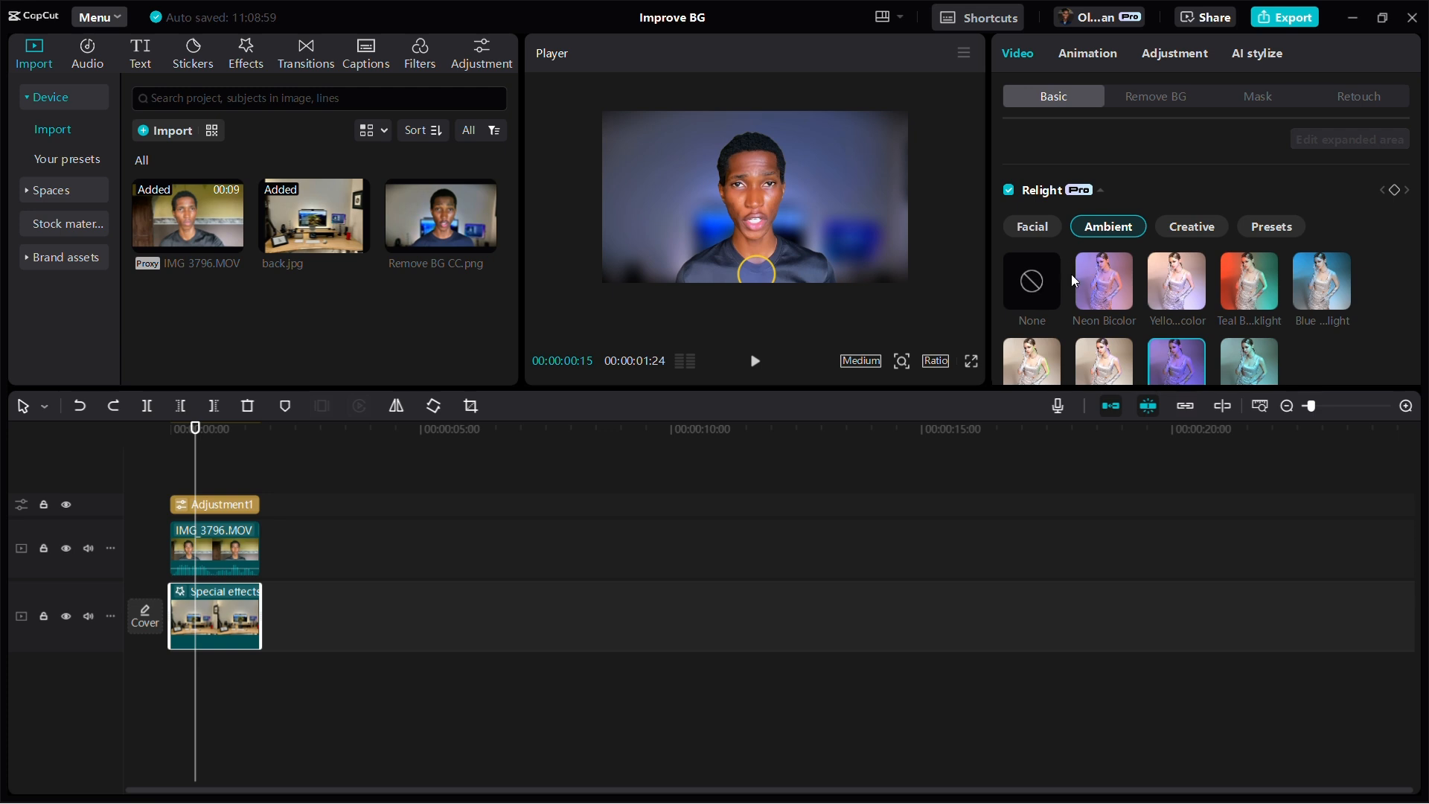
{"action": "scroll", "coordinate": [1039, 266], "scroll_direction": "down", "scroll_amount": 2}
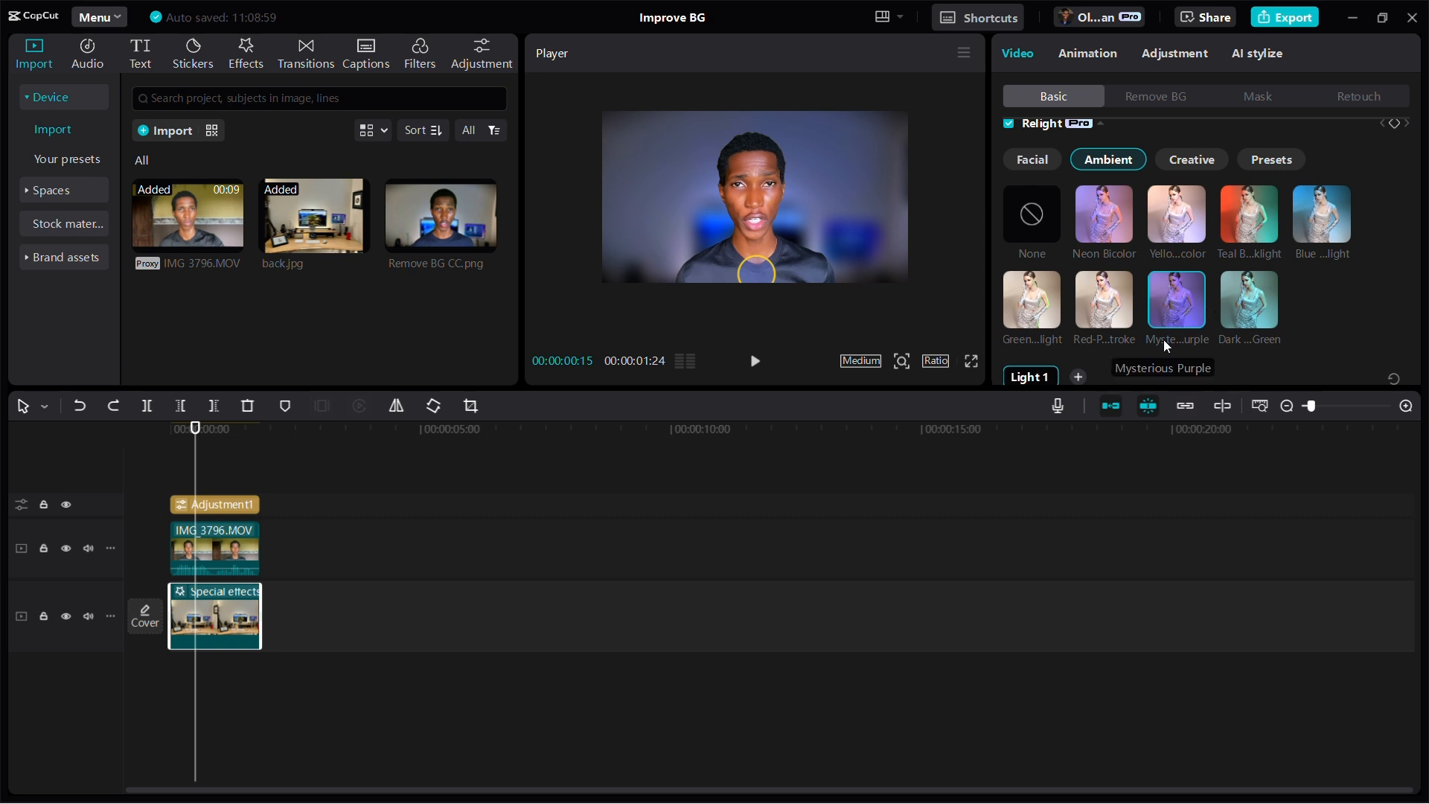
{"action": "scroll", "coordinate": [1048, 241], "scroll_direction": "down", "scroll_amount": 4}
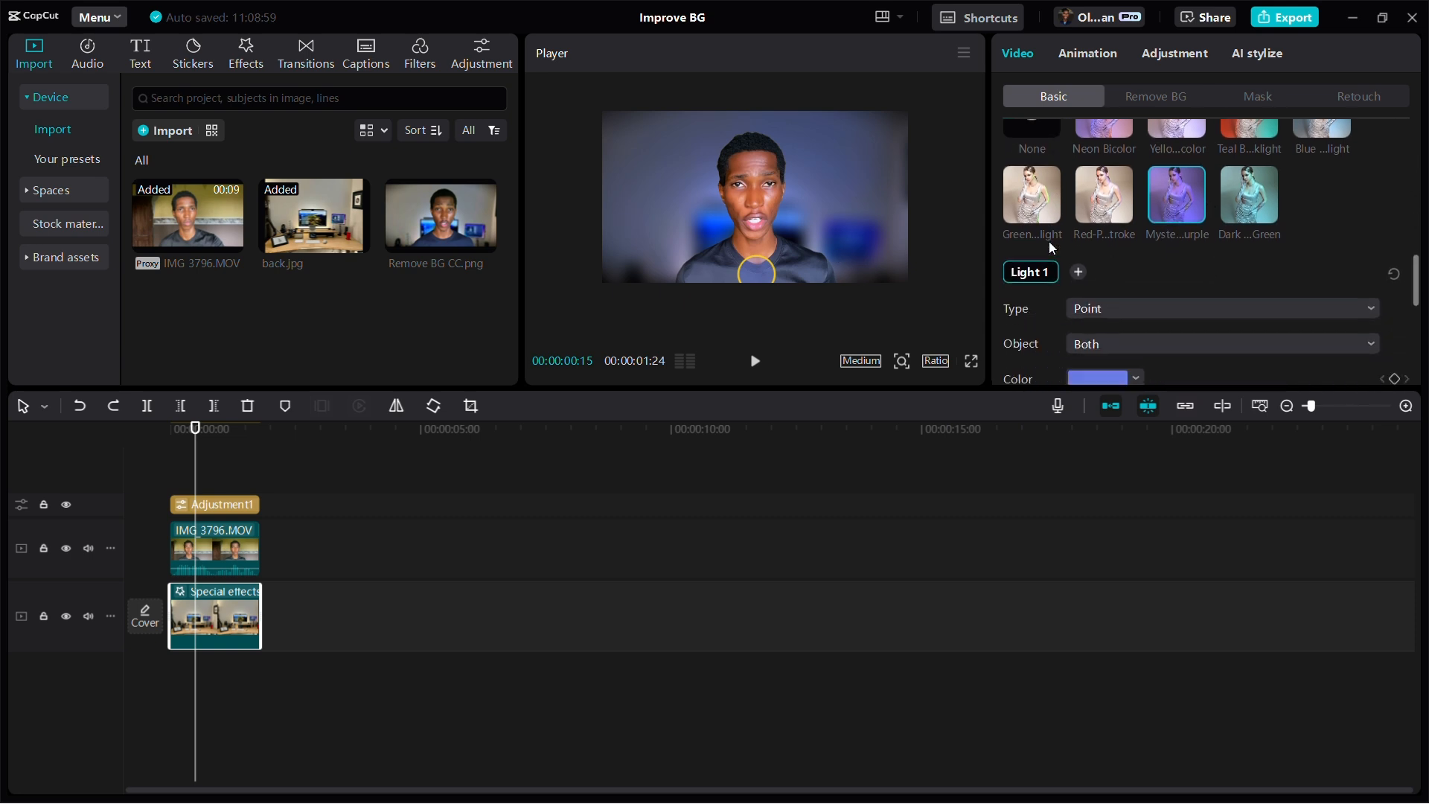
{"action": "left_click", "coordinate": [1127, 272]}
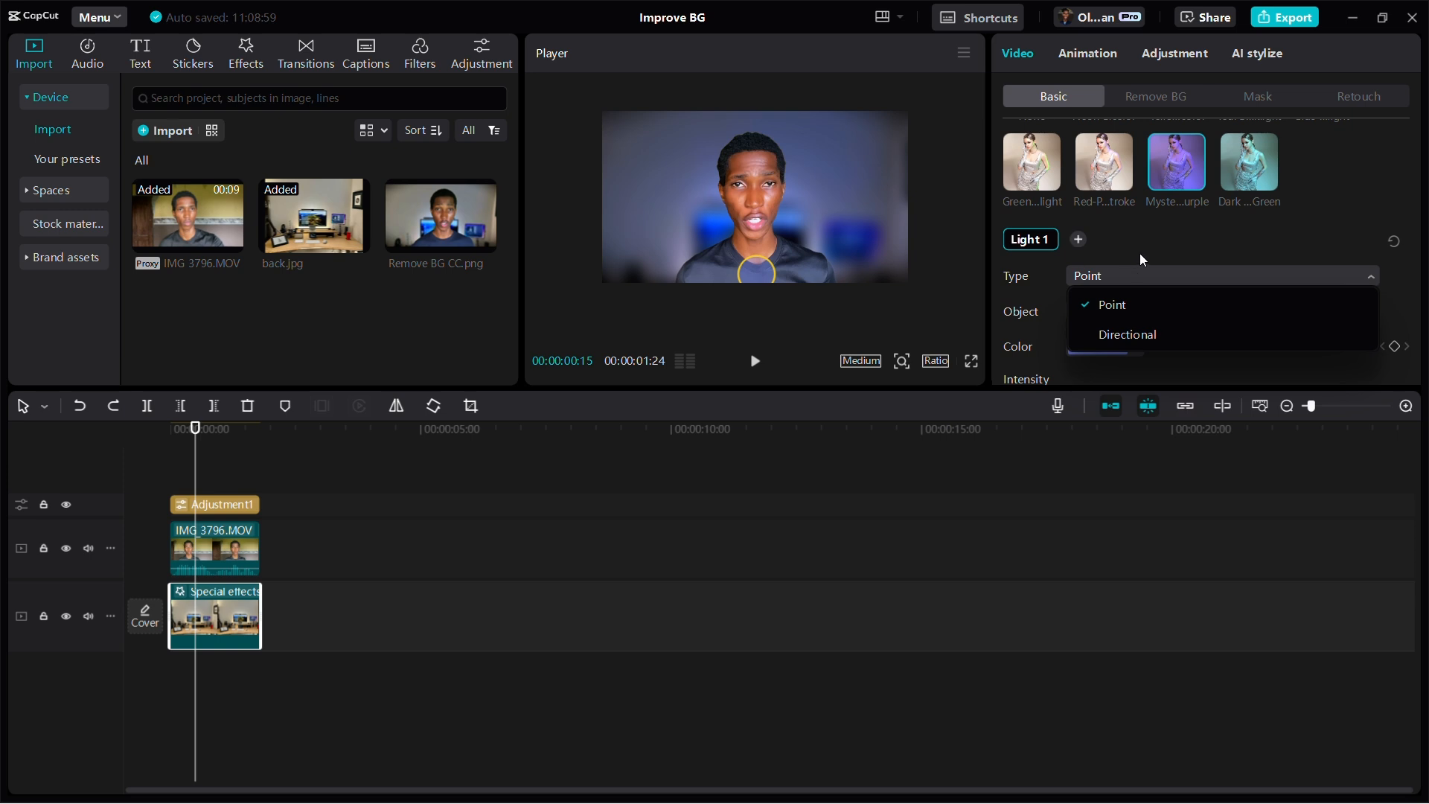
{"action": "left_click", "coordinate": [1140, 254]}
{"action": "left_click", "coordinate": [1135, 316]}
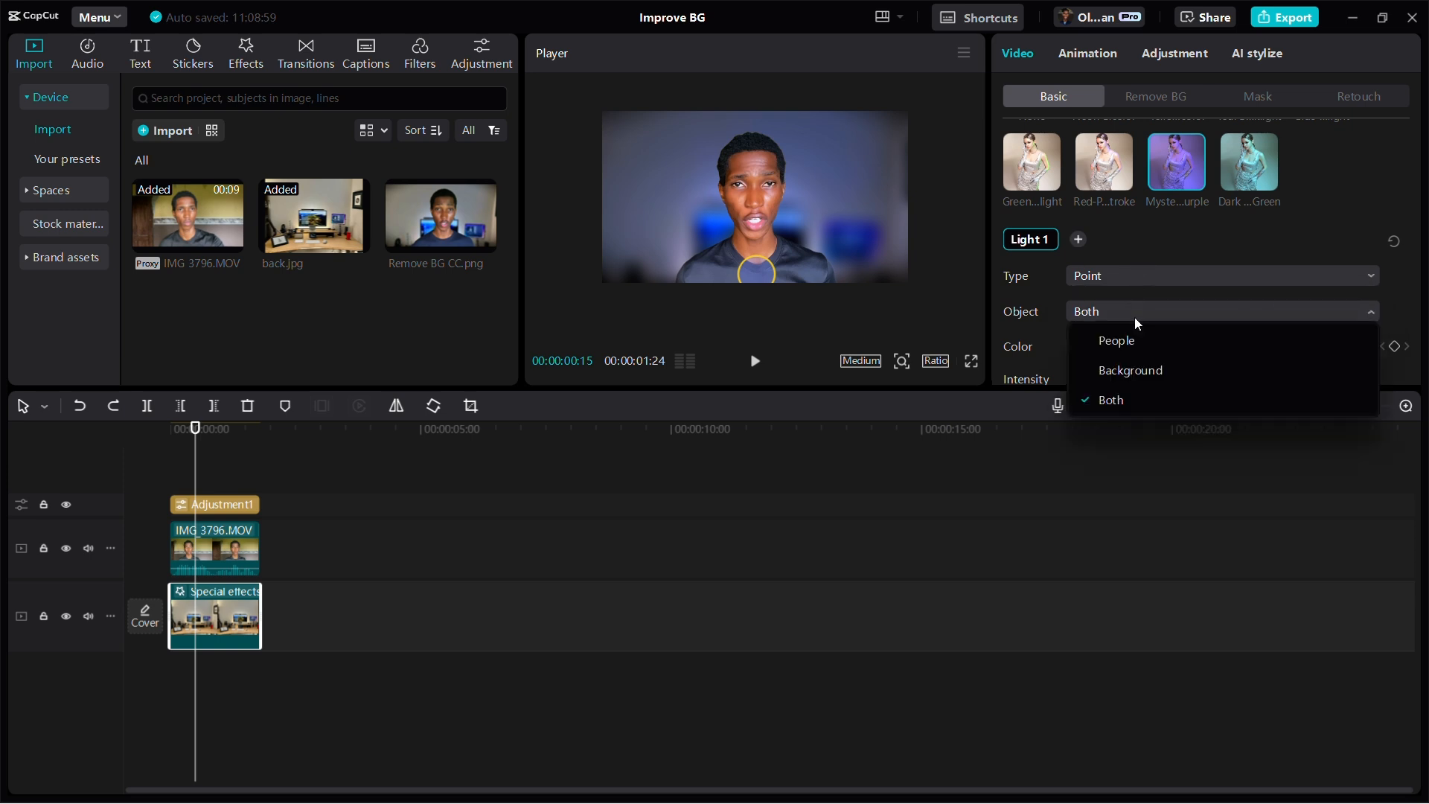
{"action": "left_click", "coordinate": [1136, 367]}
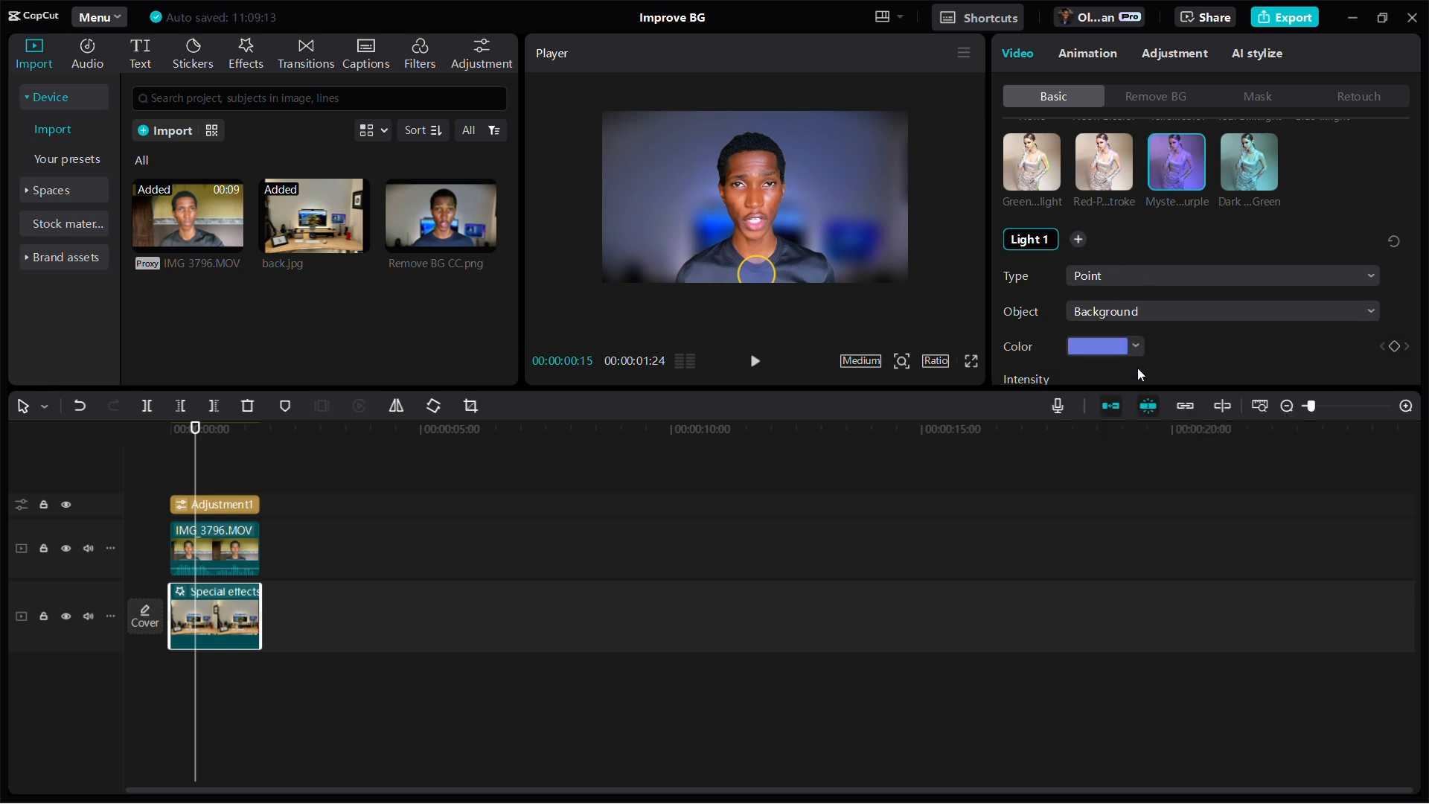
{"action": "left_click", "coordinate": [1164, 314]}
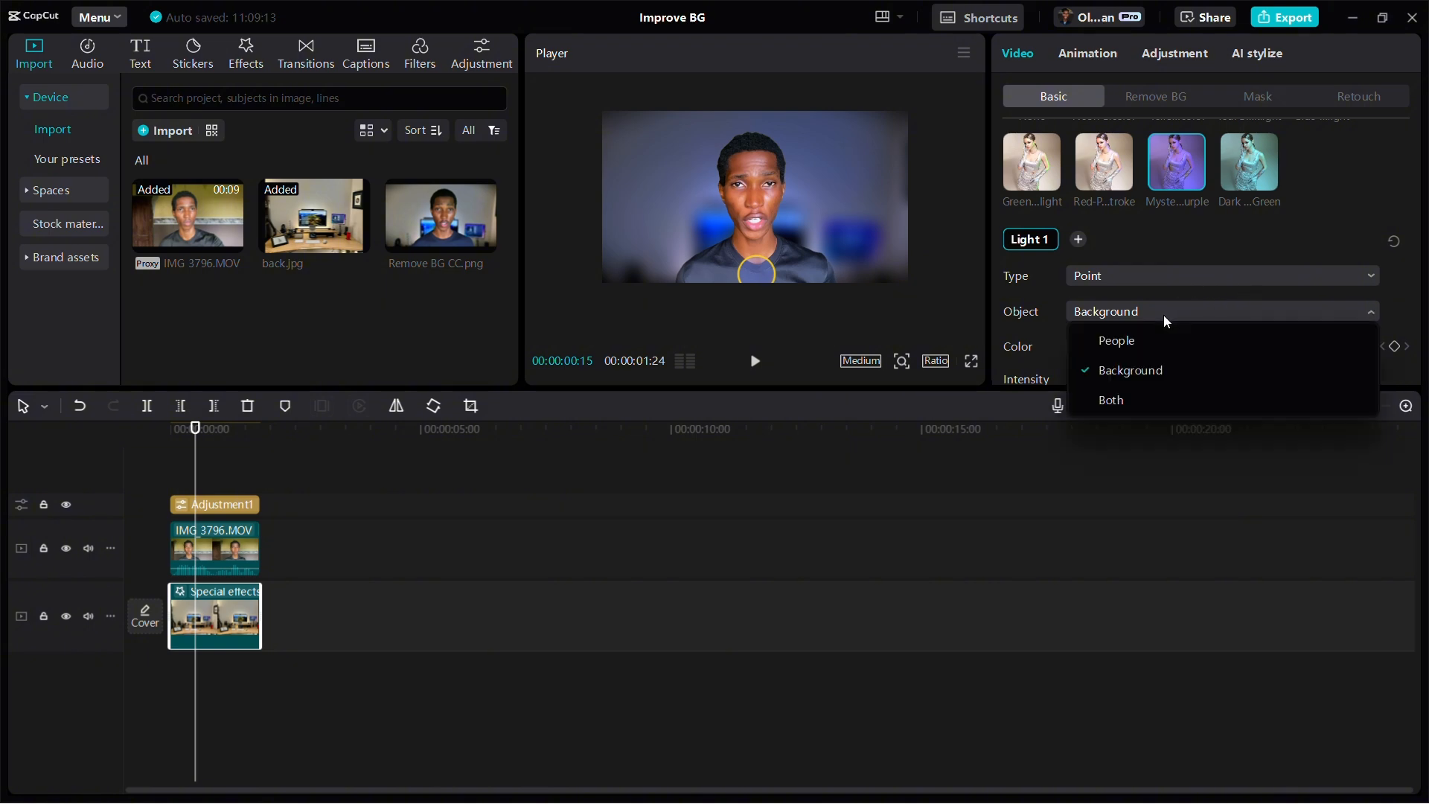
{"action": "left_click", "coordinate": [1205, 240]}
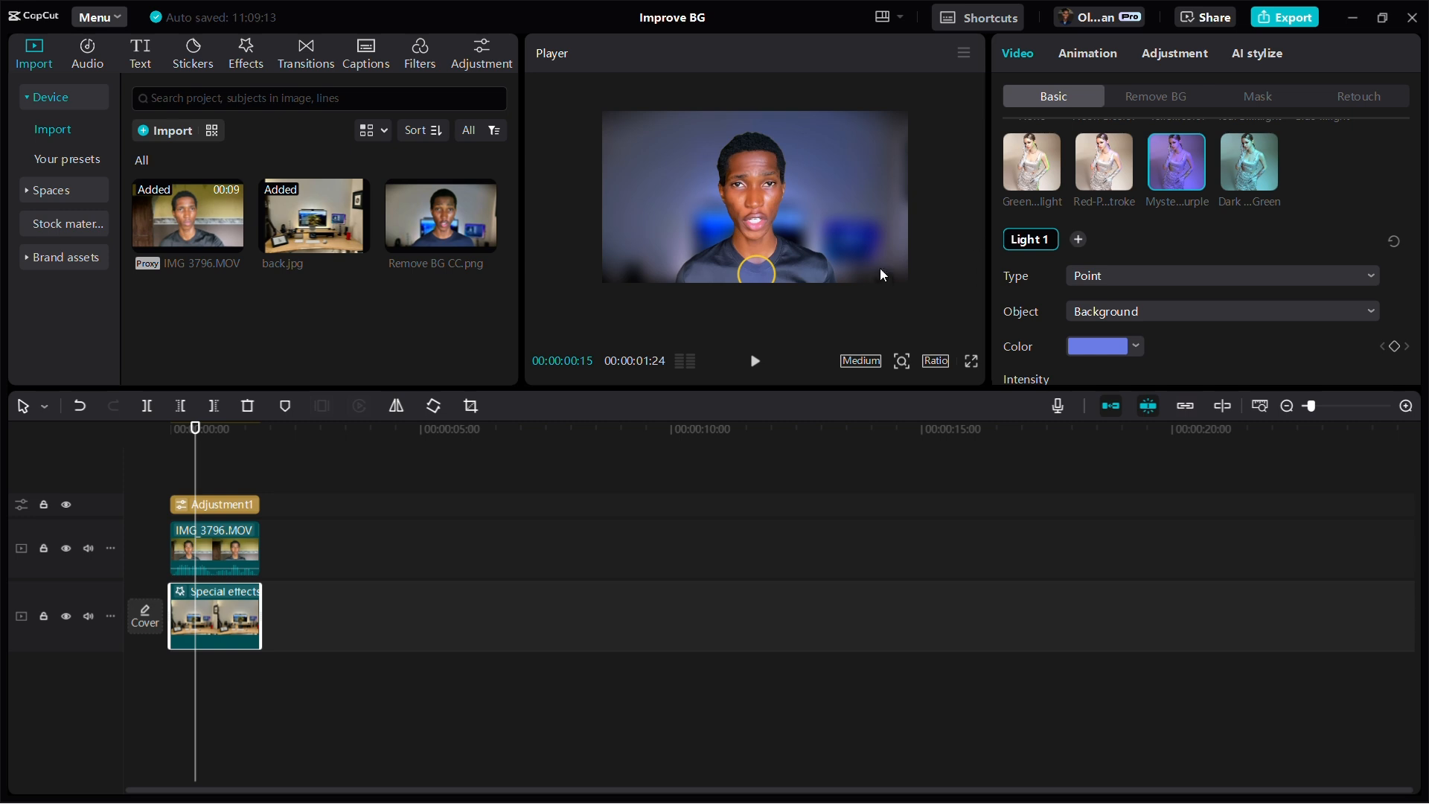
{"action": "scroll", "coordinate": [1235, 224], "scroll_direction": "down", "scroll_amount": 2}
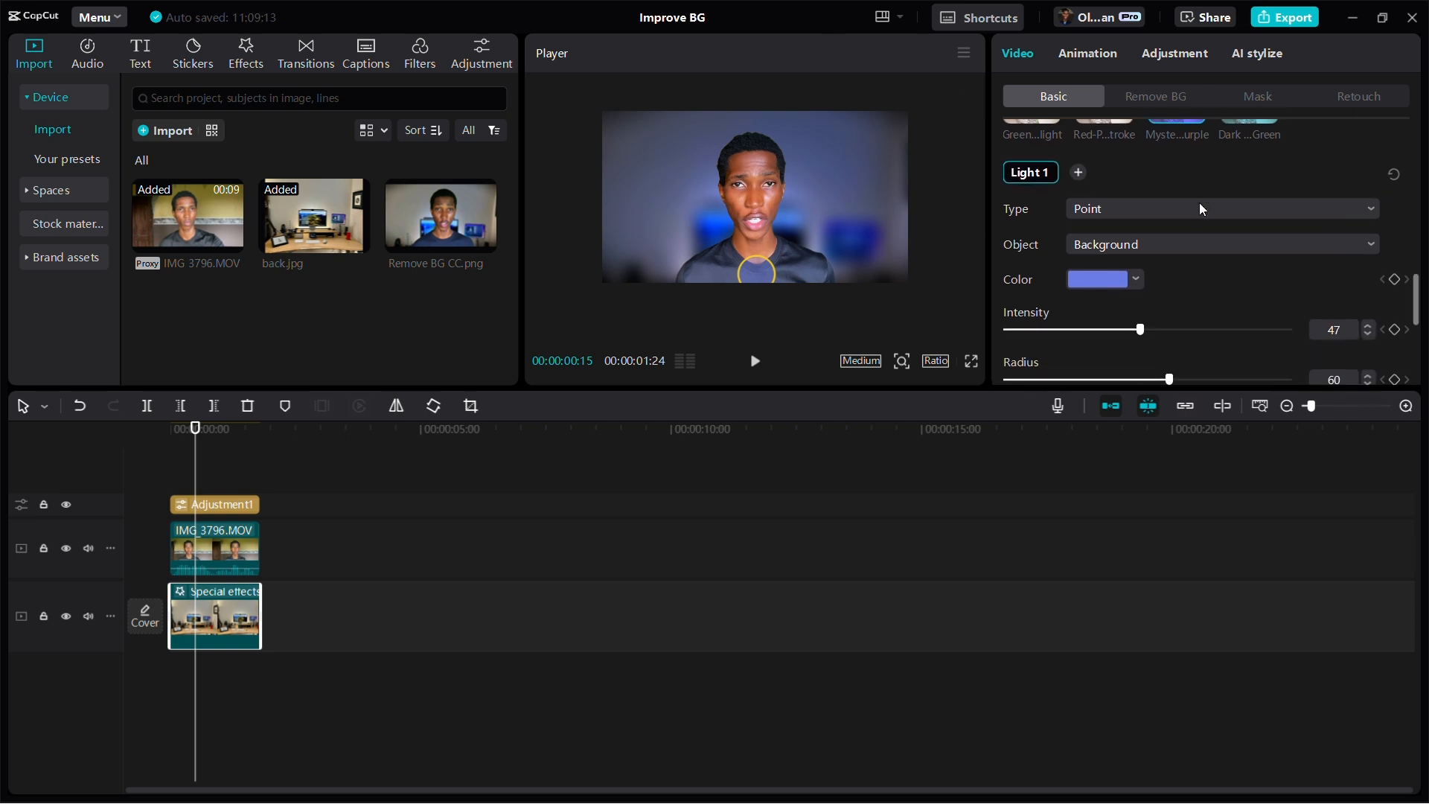
{"action": "scroll", "coordinate": [1189, 244], "scroll_direction": "down", "scroll_amount": 2}
Return the playhead to the start of the timeline and disable the Adjustment1 layer
{"action": "left_click", "coordinate": [229, 470]}
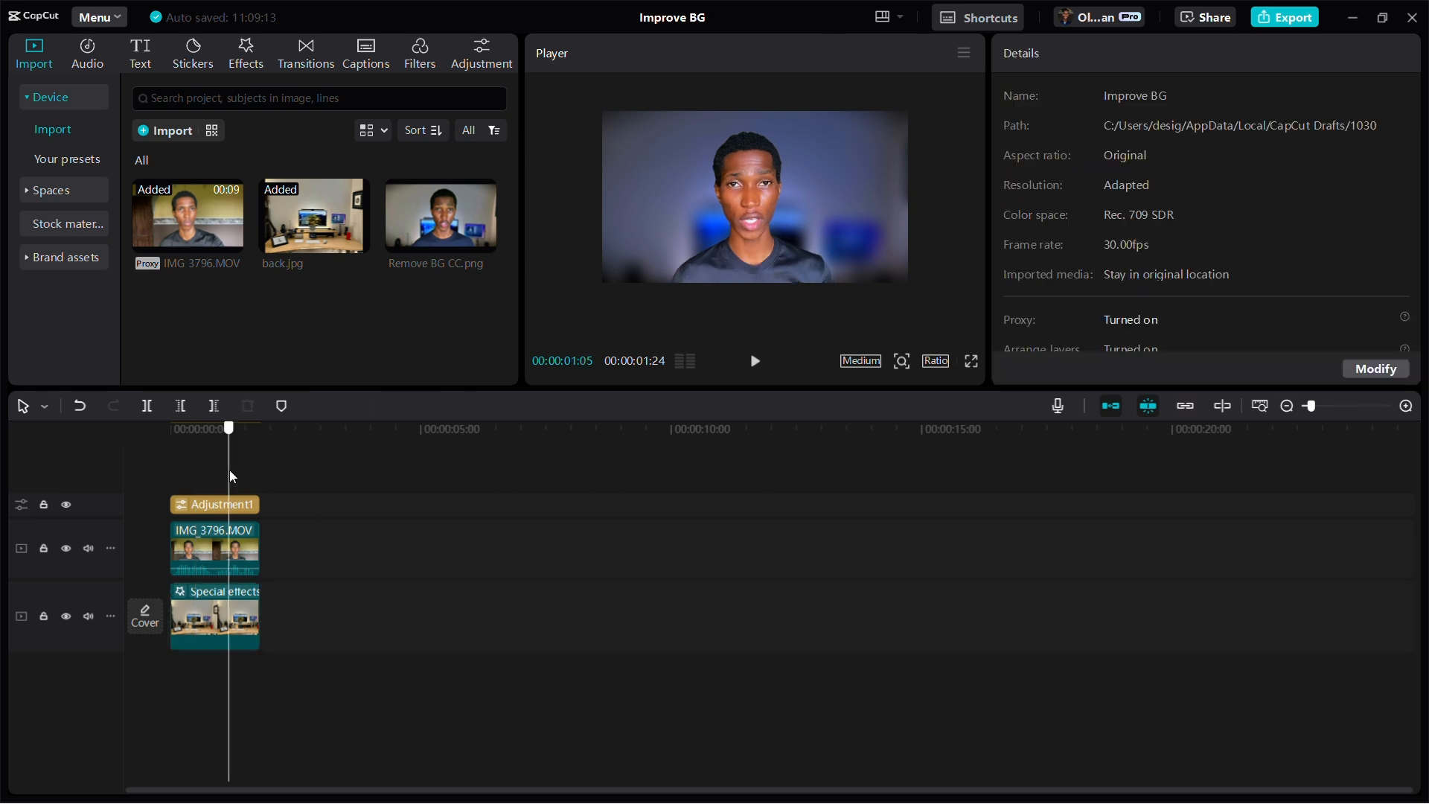
{"action": "left_click_drag", "start_coordinate": [229, 470], "coordinate": [96, 476]}
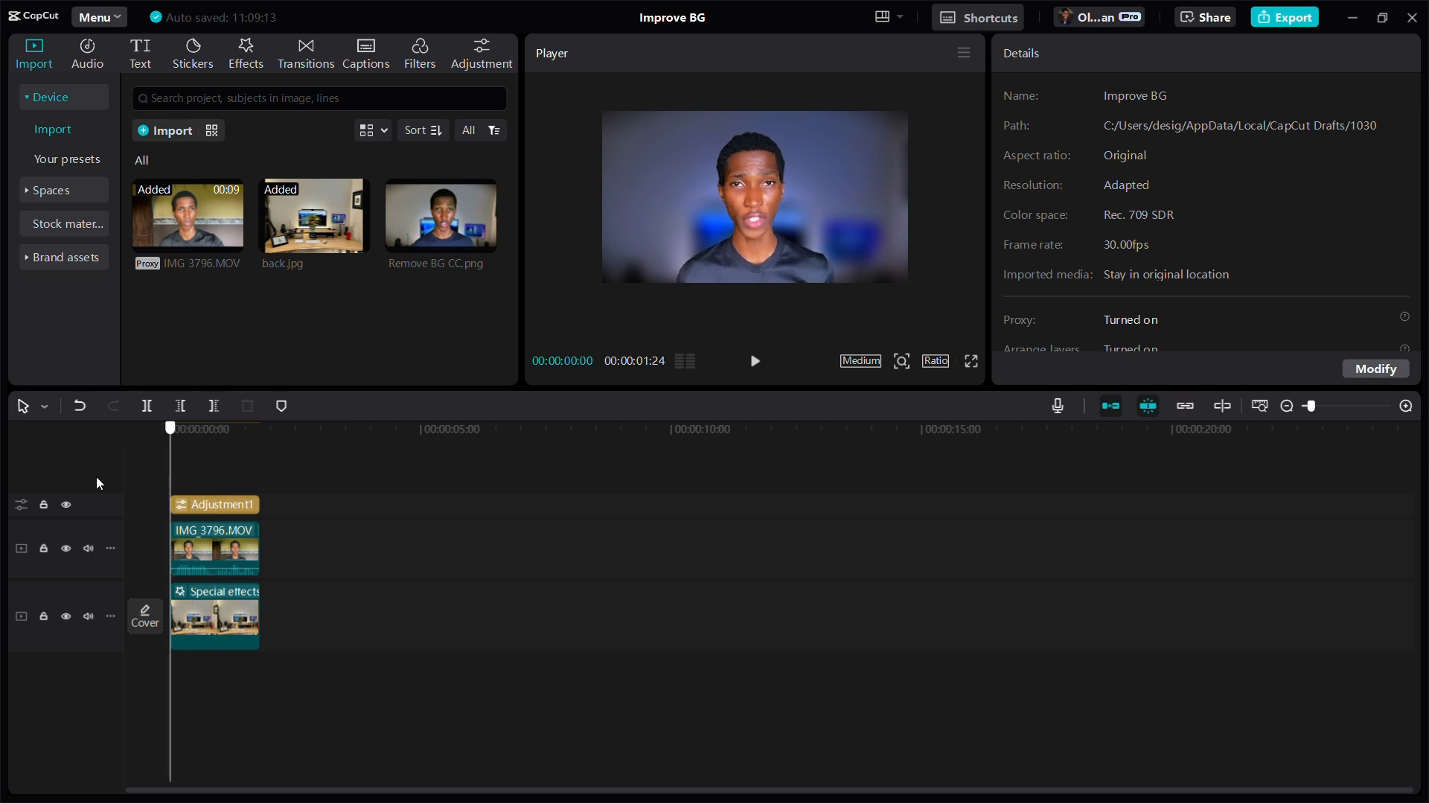
{"action": "left_click", "coordinate": [200, 504]}
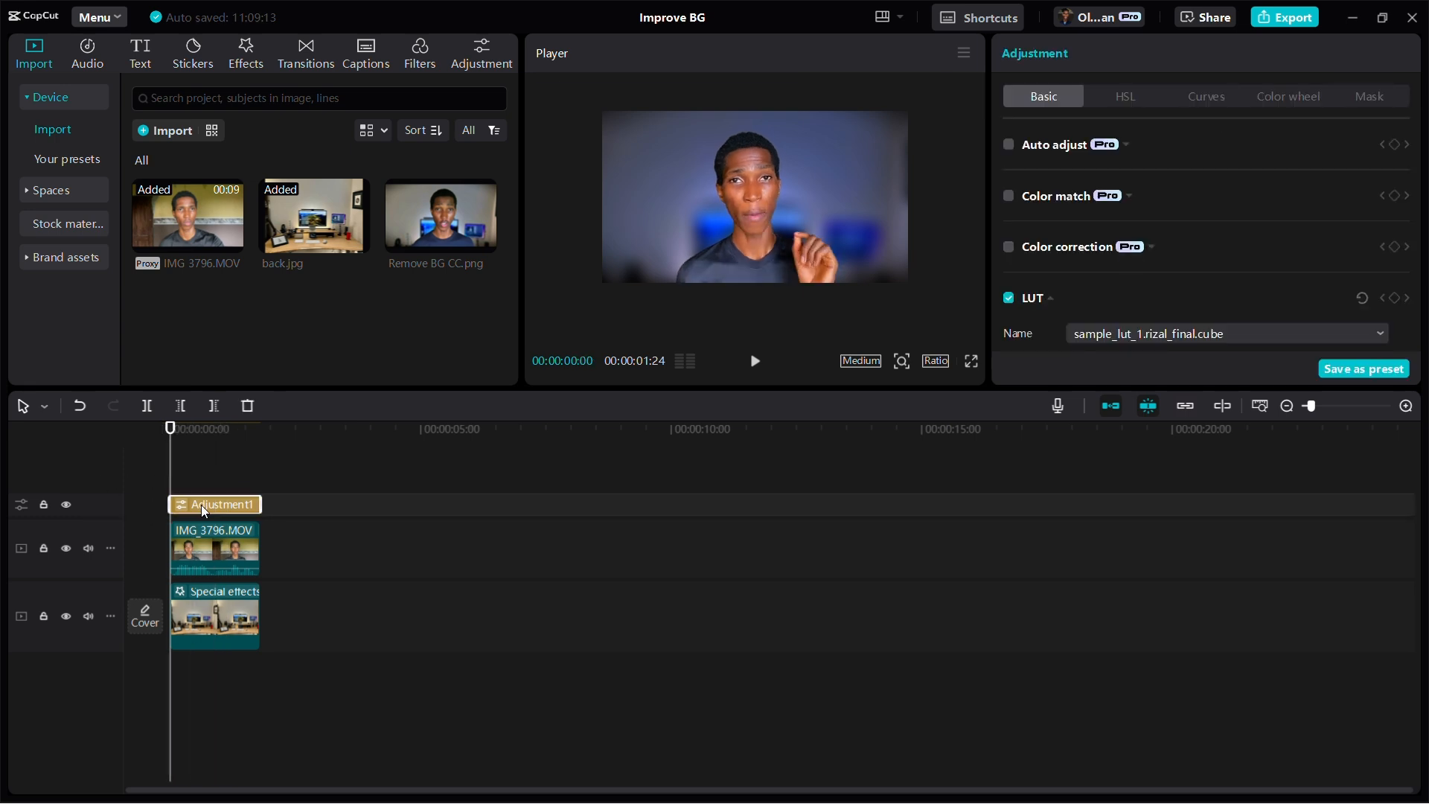
{"action": "key", "text": "v"}
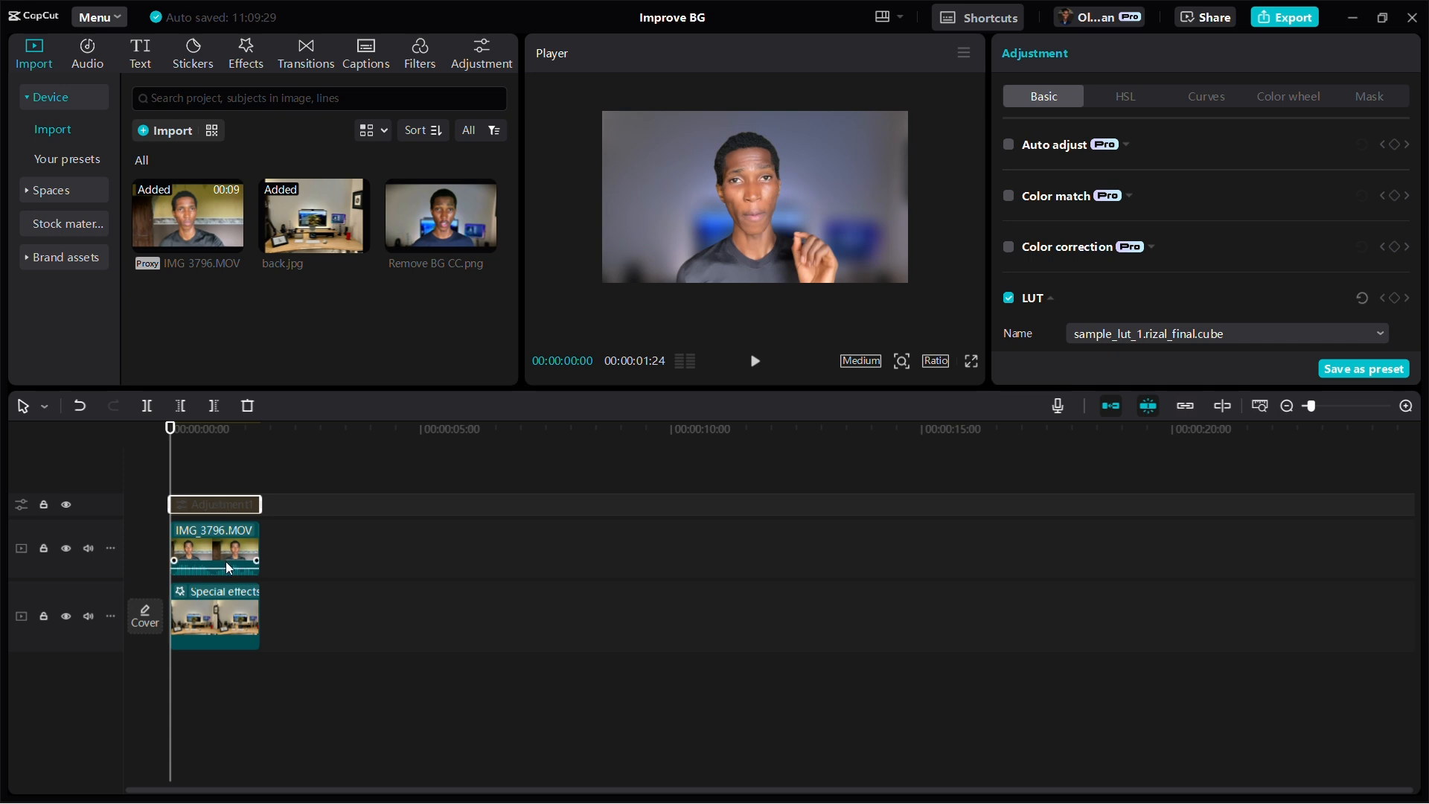
Try the background image with its ambient Relight set to None, and undo that change
{"action": "left_click", "coordinate": [216, 594]}
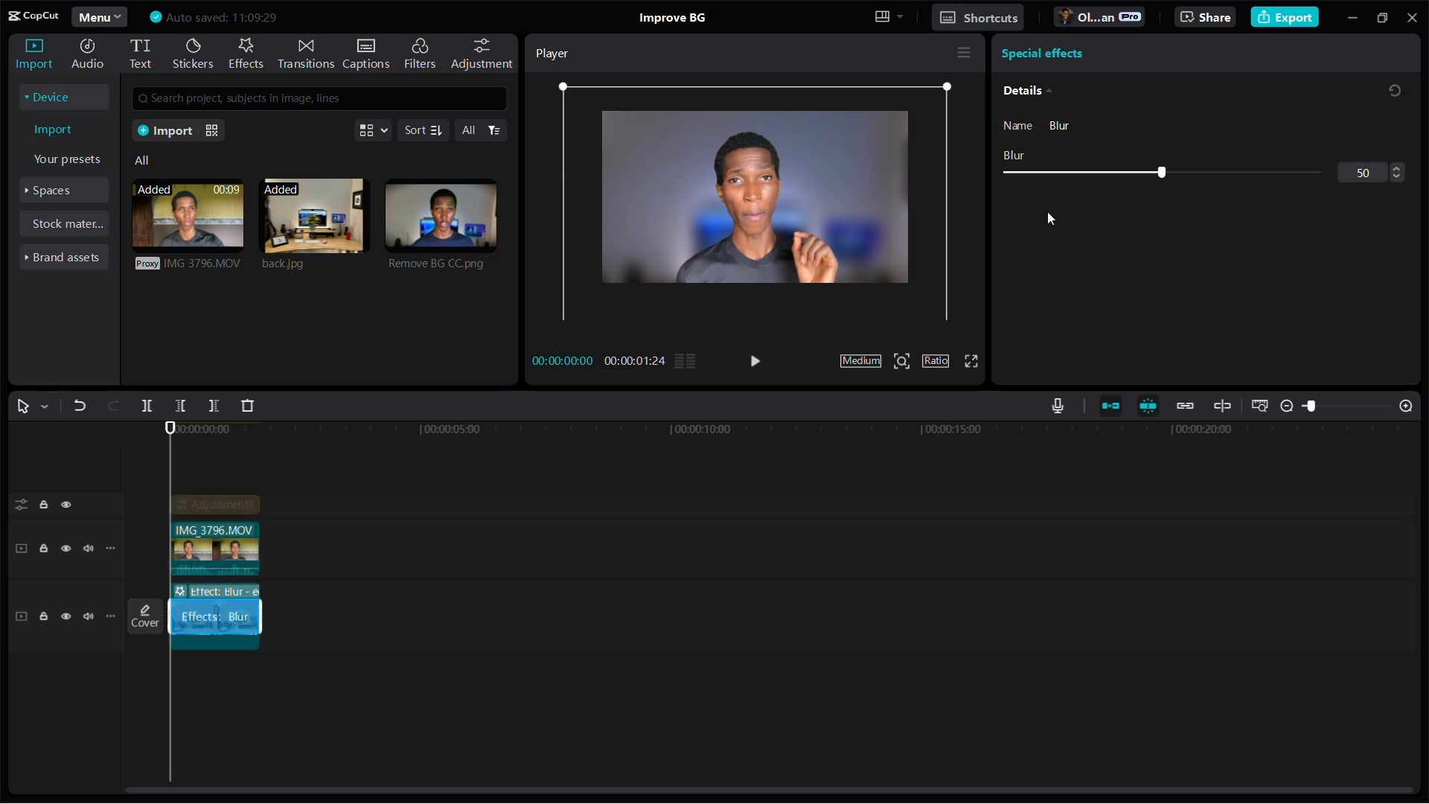
{"action": "left_click", "coordinate": [212, 643]}
{"action": "left_click", "coordinate": [213, 593]}
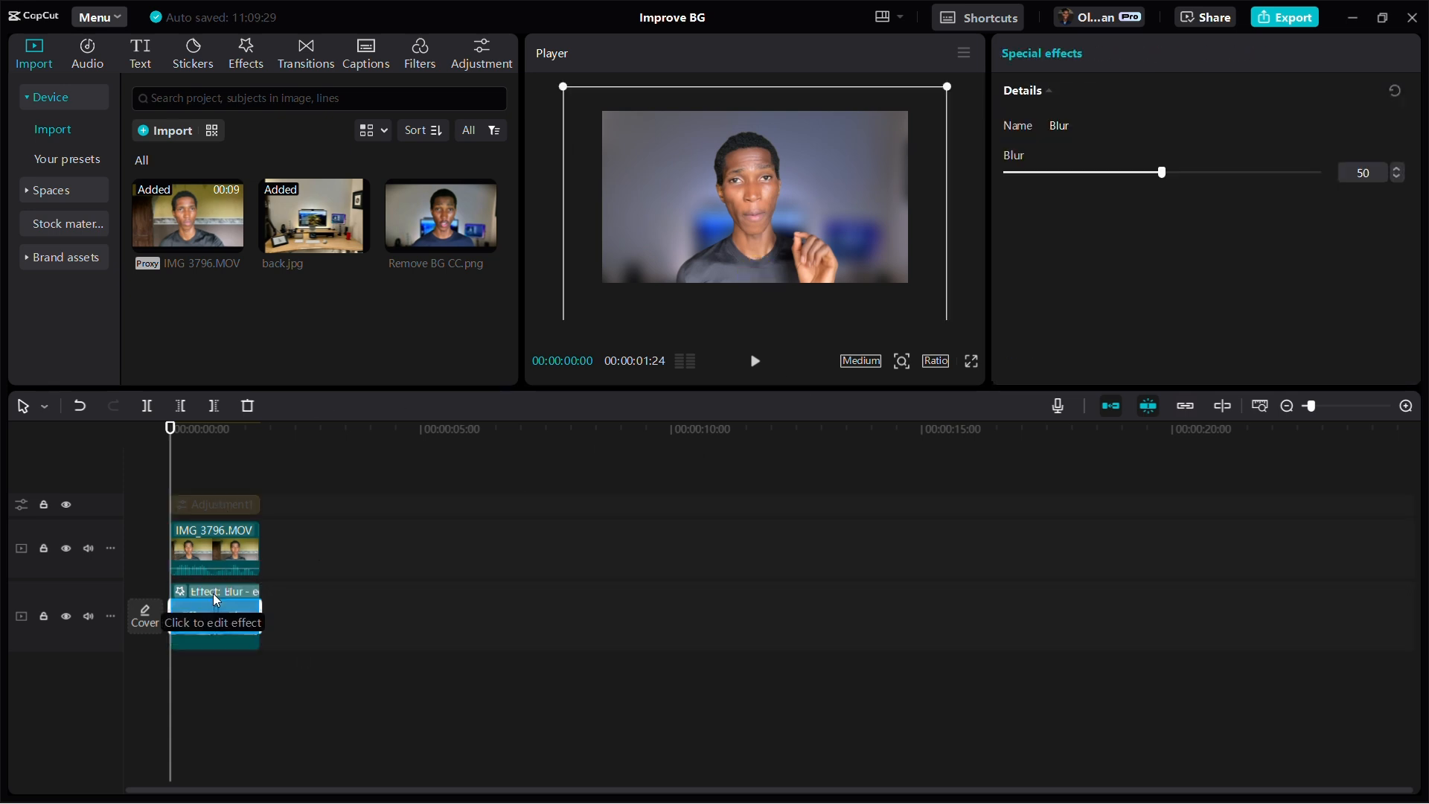
{"action": "left_click", "coordinate": [199, 646]}
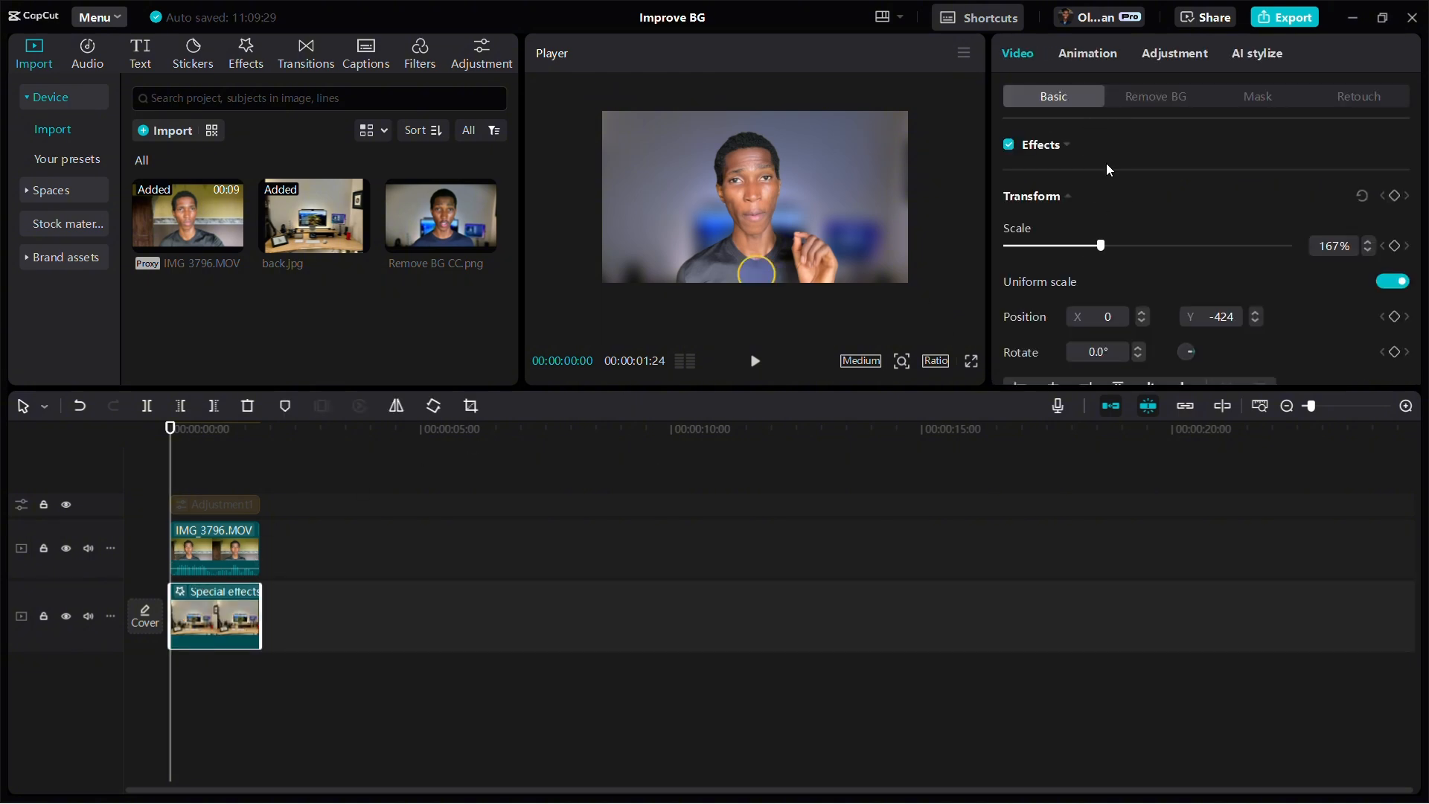
{"action": "scroll", "coordinate": [1106, 169], "scroll_direction": "down", "scroll_amount": 10}
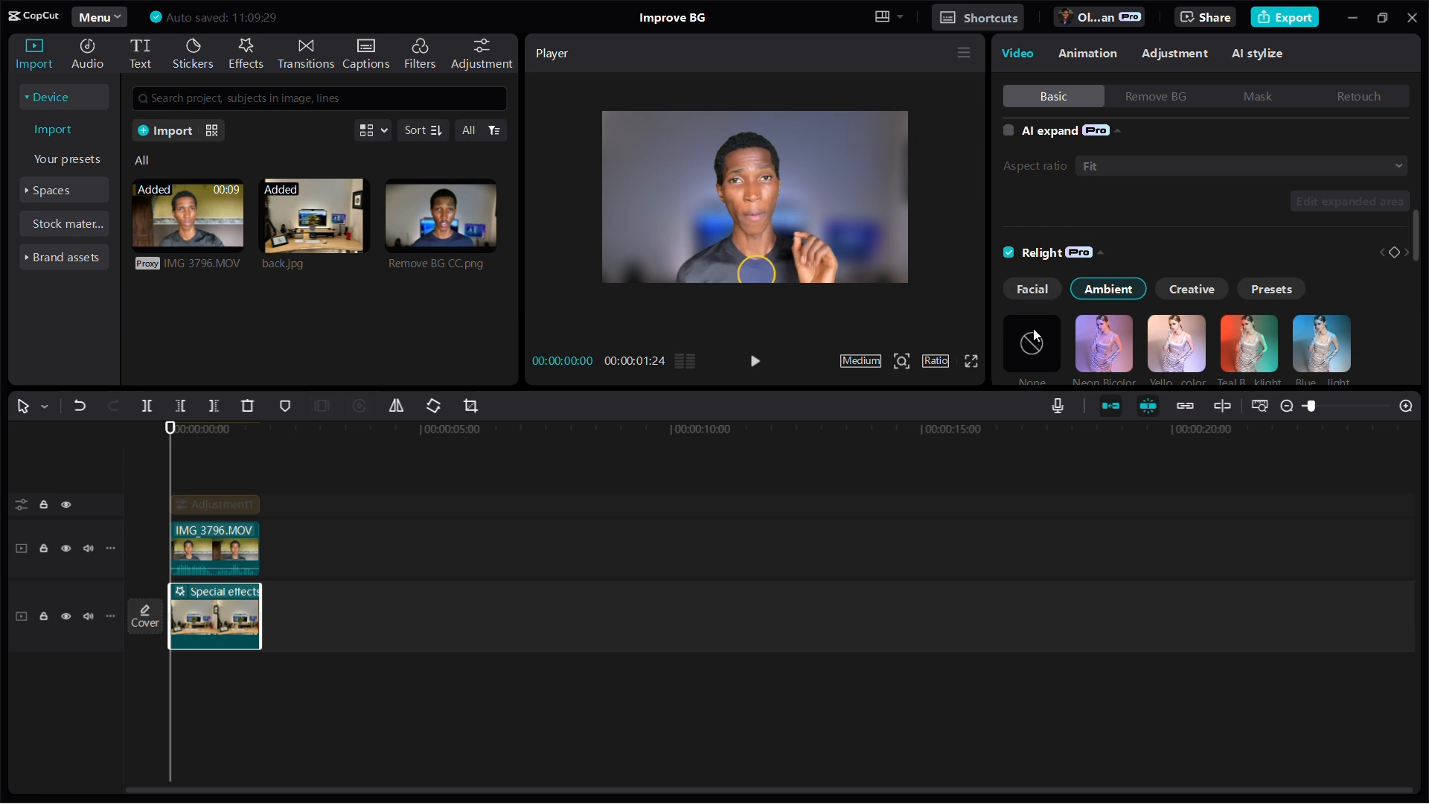
{"action": "left_click", "coordinate": [1032, 341]}
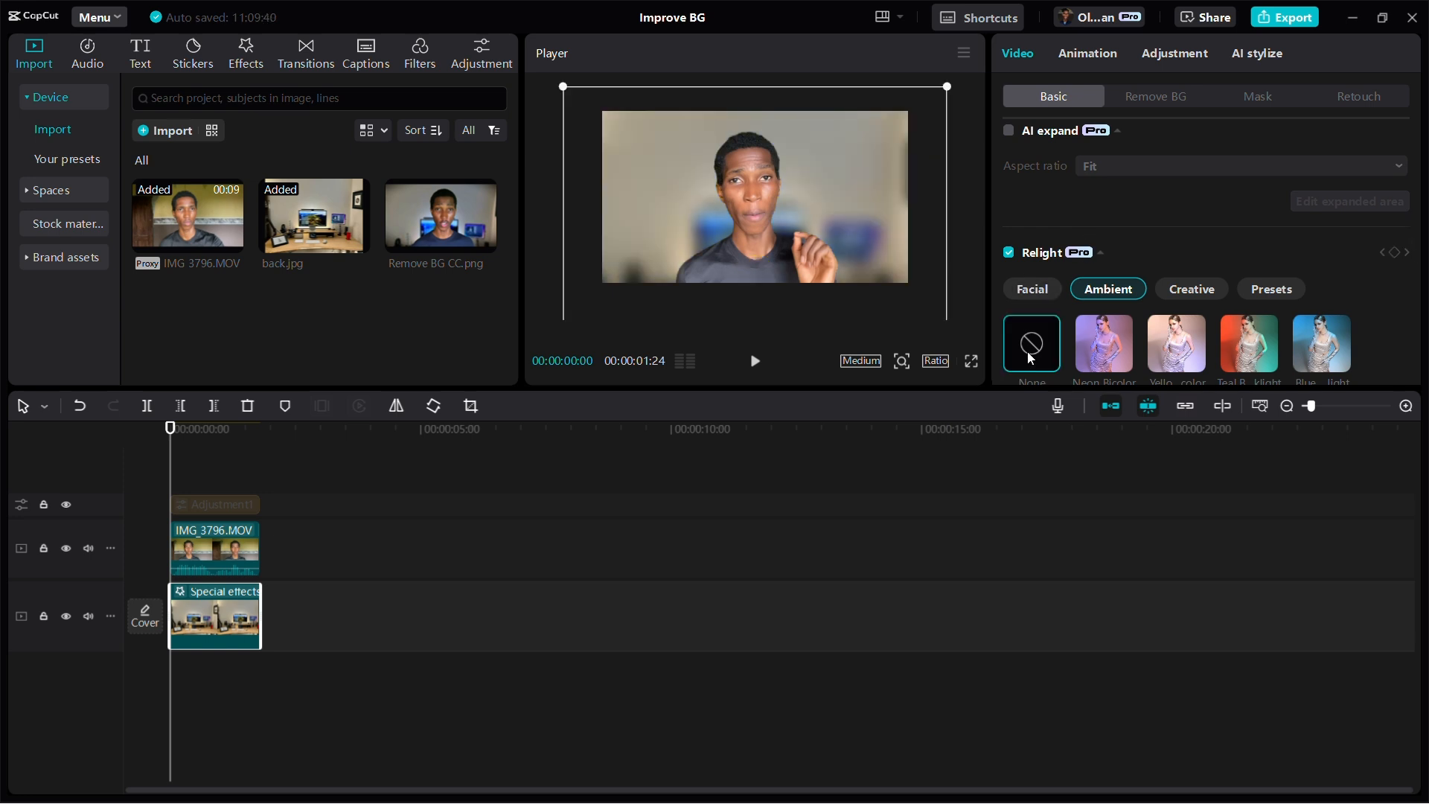
{"action": "key", "text": "ctrl+z"}
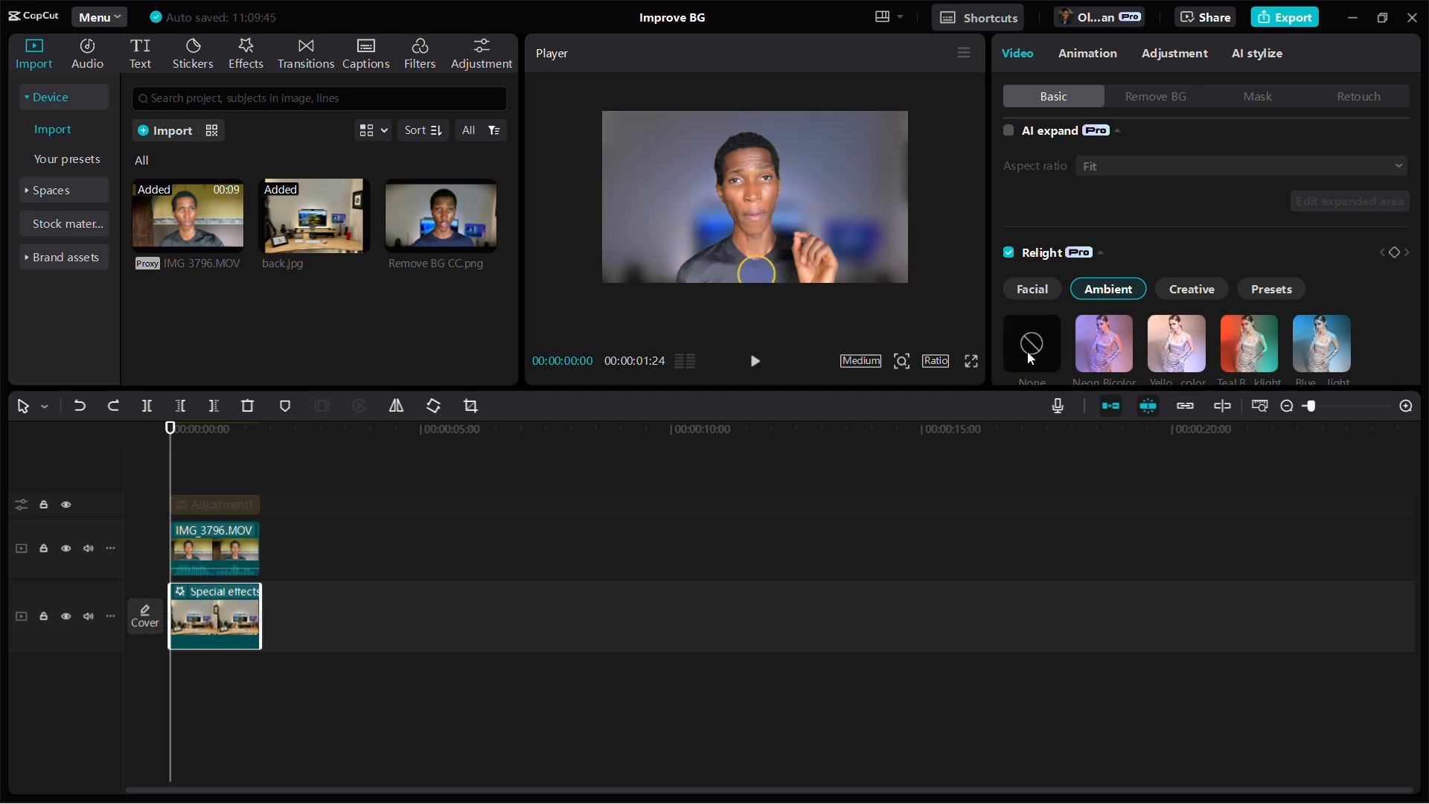
Re-enable the Adjustment1 layer and scrub through the composite
{"action": "left_click", "coordinate": [210, 498]}
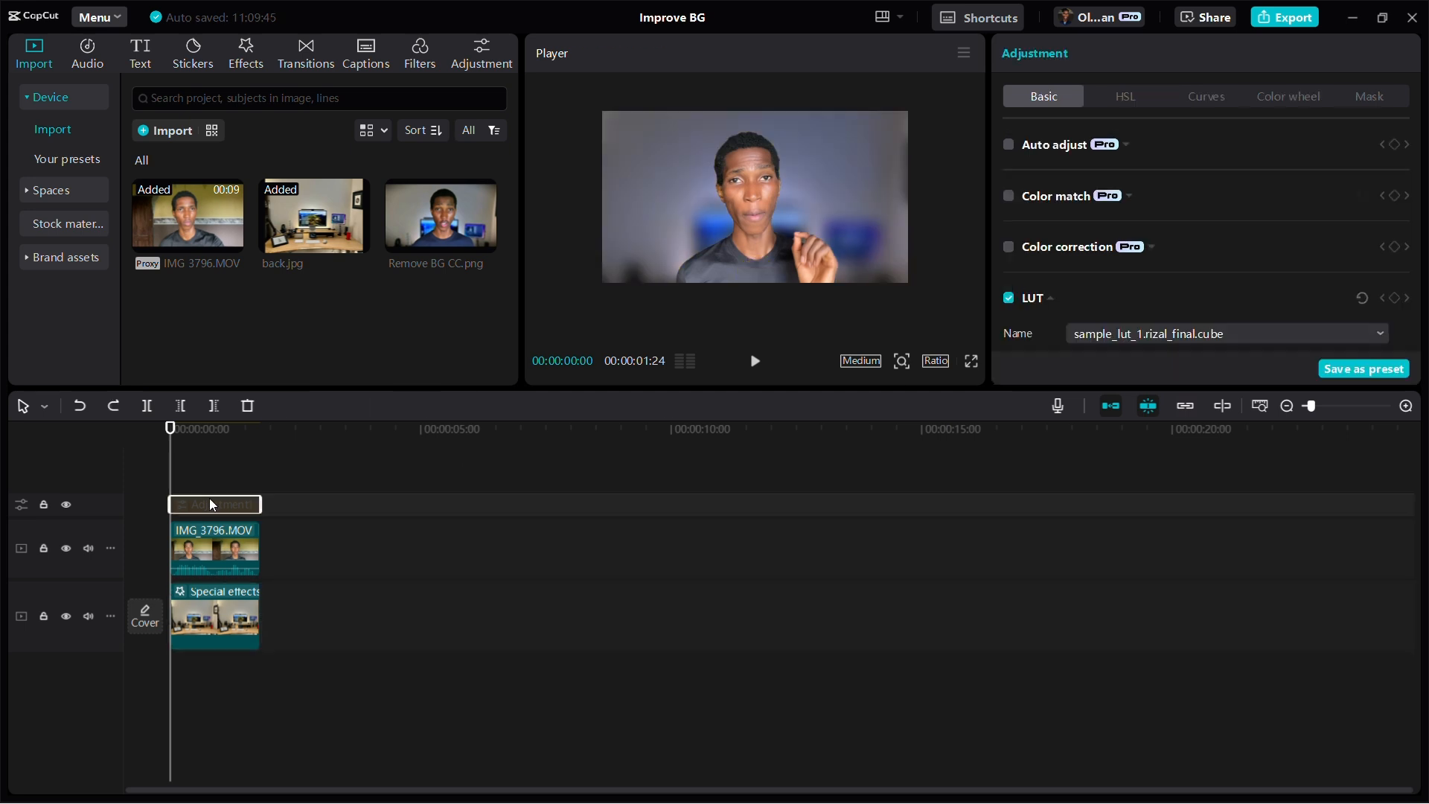
{"action": "left_click", "coordinate": [212, 480]}
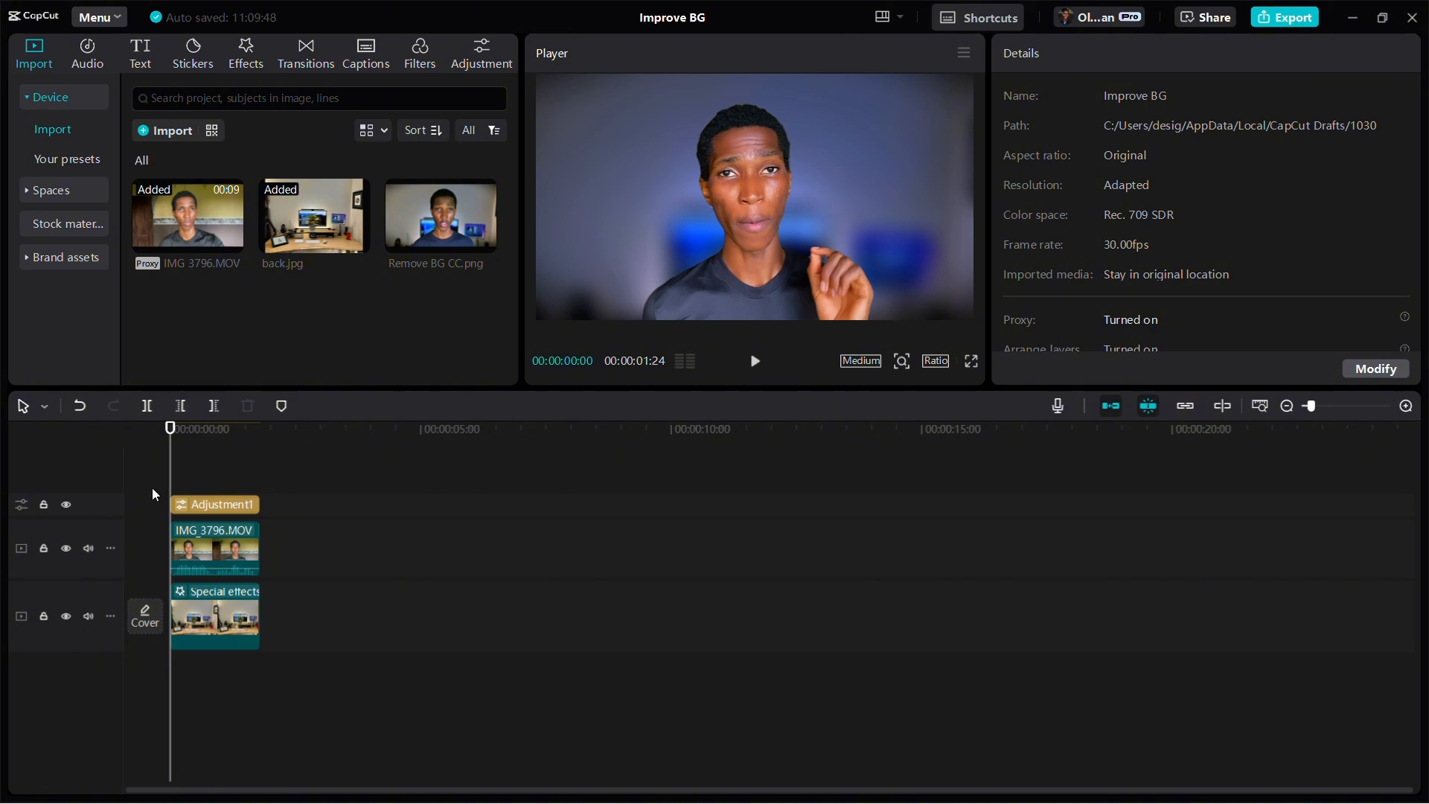
{"action": "left_click", "coordinate": [217, 443]}
{"action": "left_click_drag", "start_coordinate": [217, 443], "coordinate": [230, 447]}
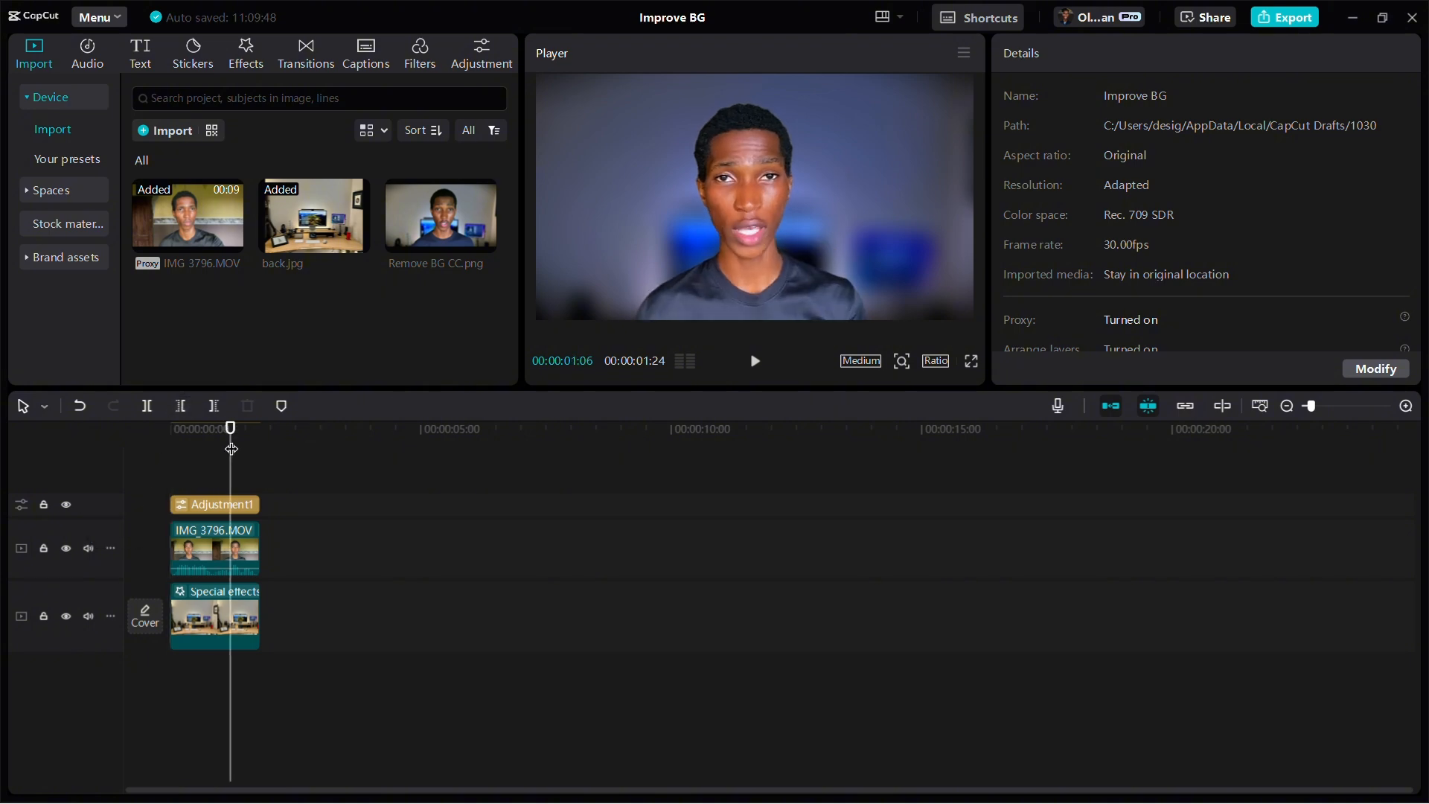
Compare the reference image Remove BG CC.png with several frames of the composite
{"action": "left_click", "coordinate": [447, 214]}
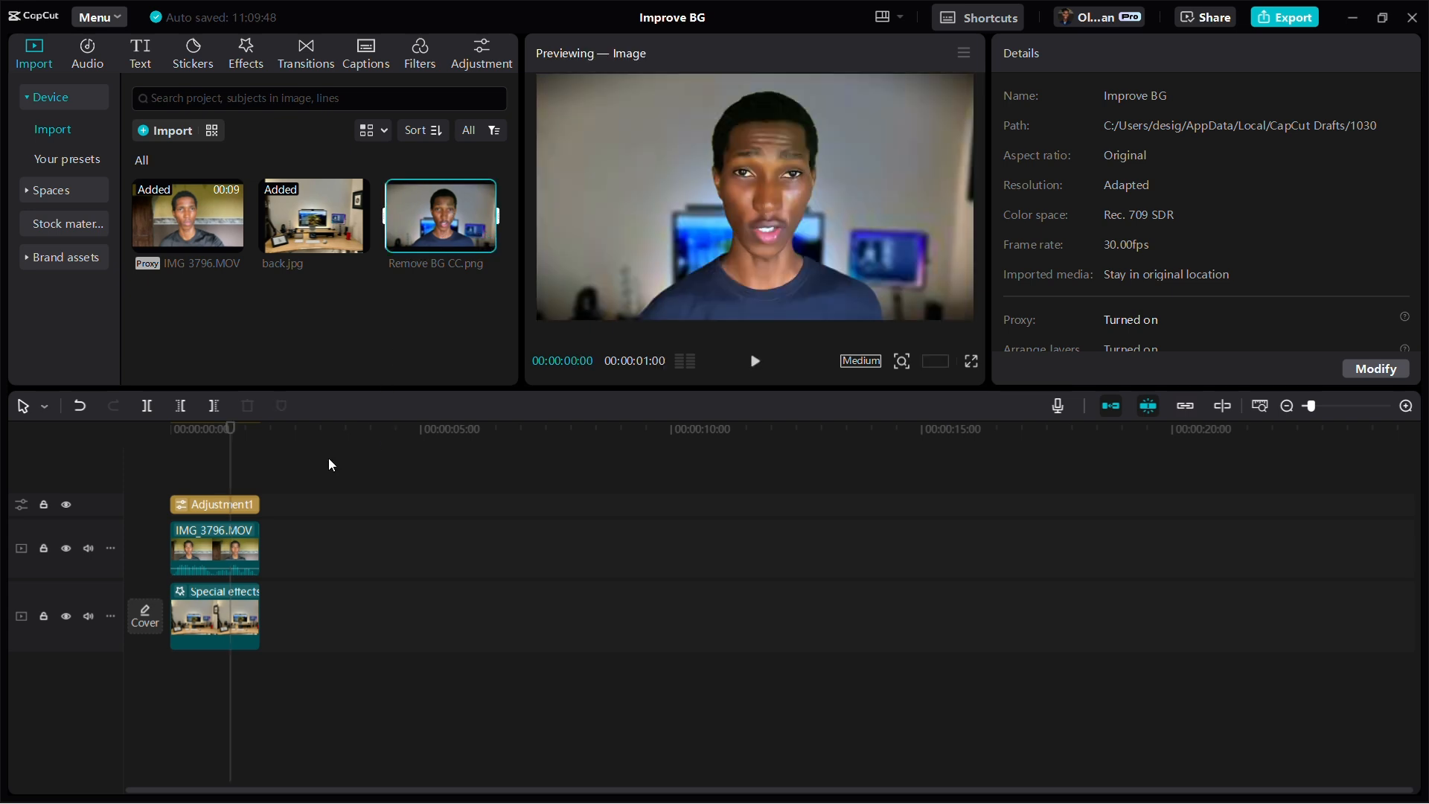
{"action": "left_click", "coordinate": [209, 465]}
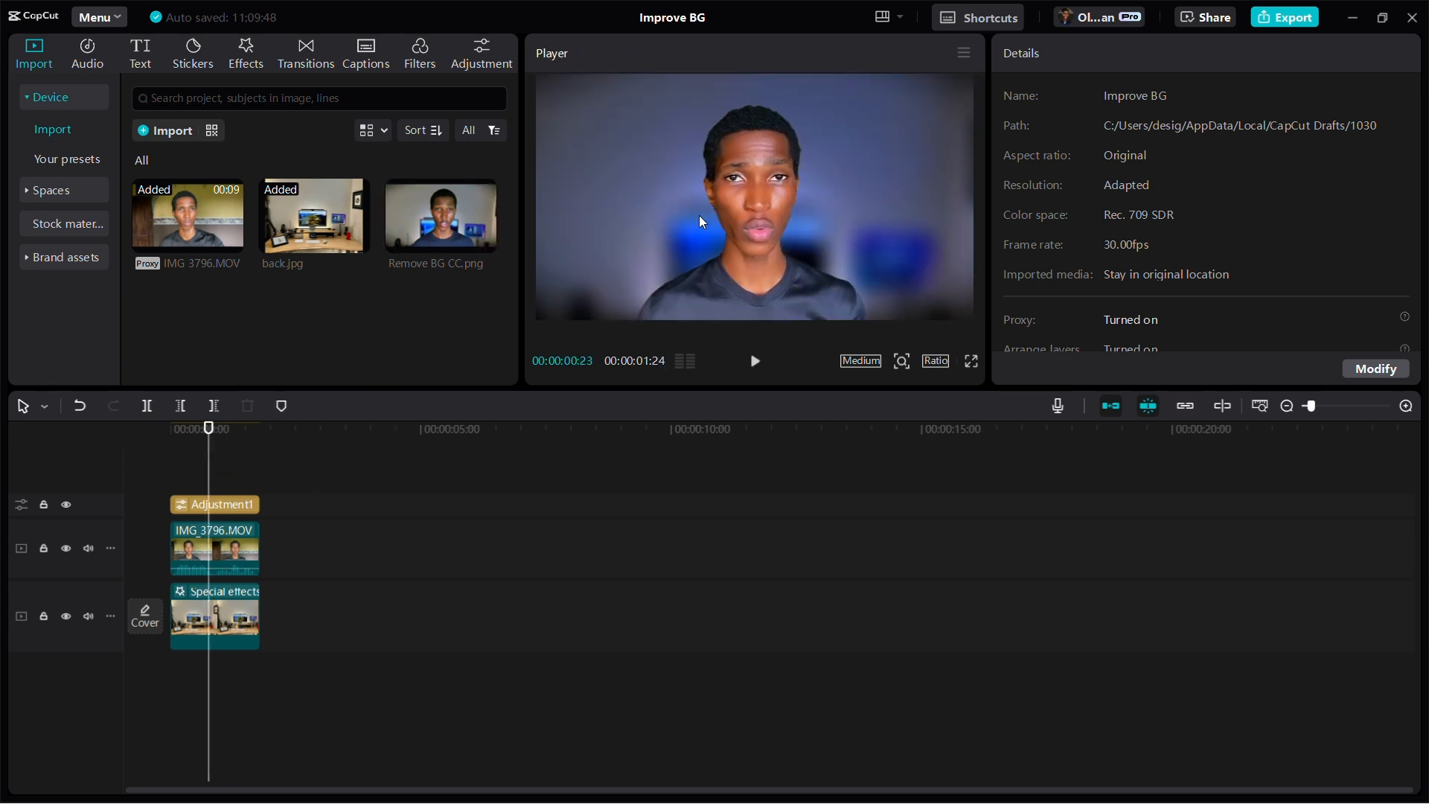
{"action": "left_click", "coordinate": [449, 221]}
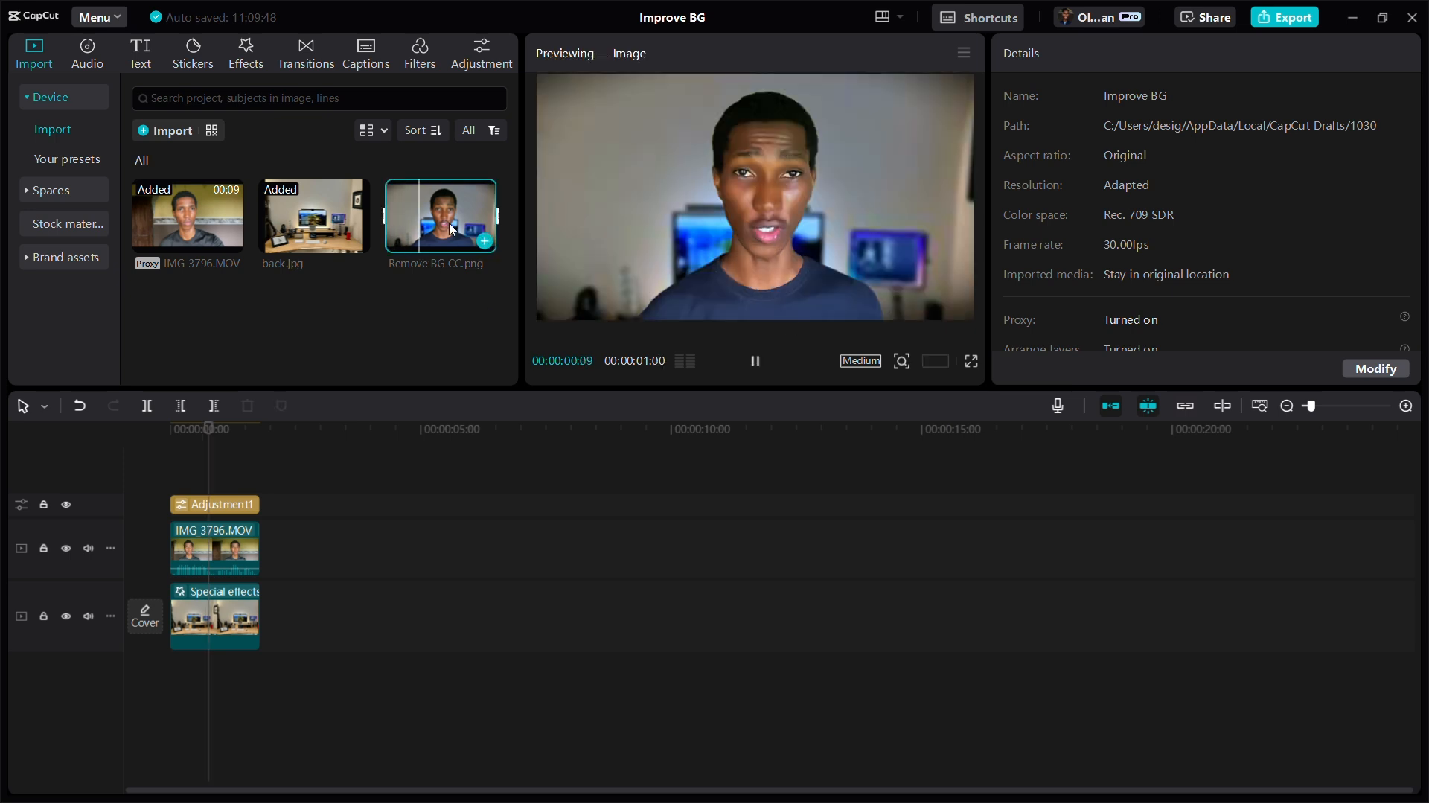
{"action": "left_click", "coordinate": [244, 469]}
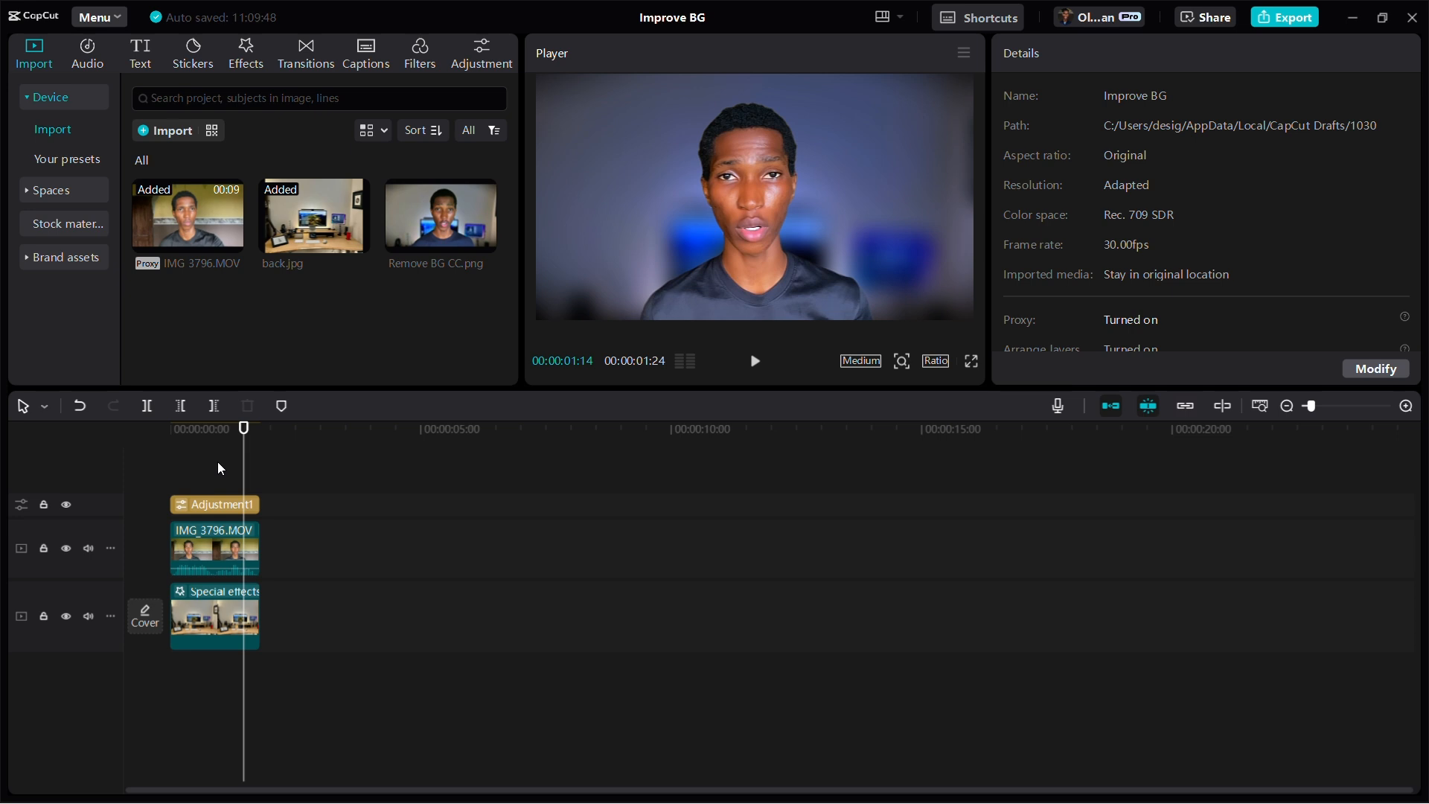
{"action": "left_click", "coordinate": [218, 466]}
Nudge the upper control point on the Adjustment1 layer's curve slightly to fine-tune the overall brightness
{"action": "left_click", "coordinate": [213, 548]}
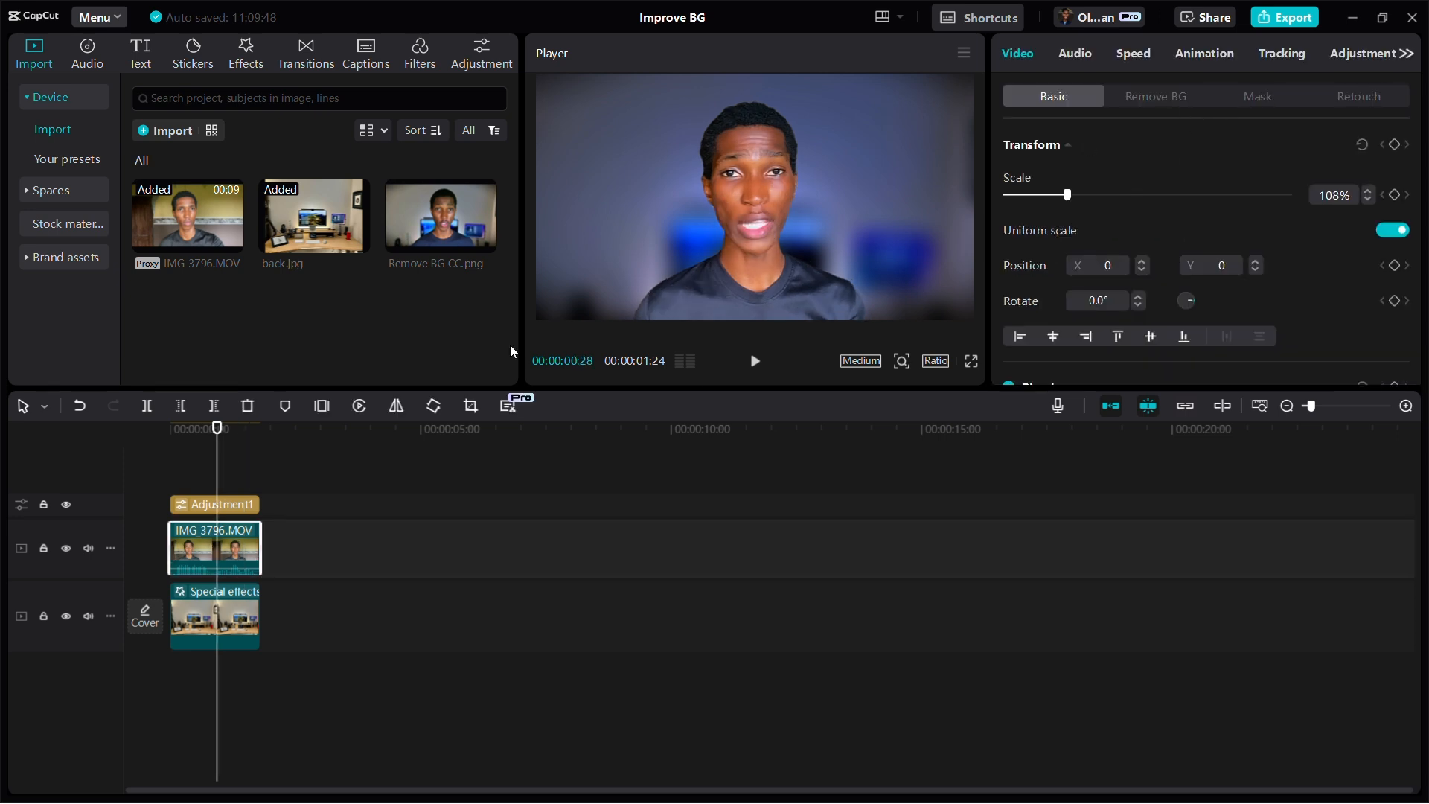
{"action": "left_click", "coordinate": [192, 507]}
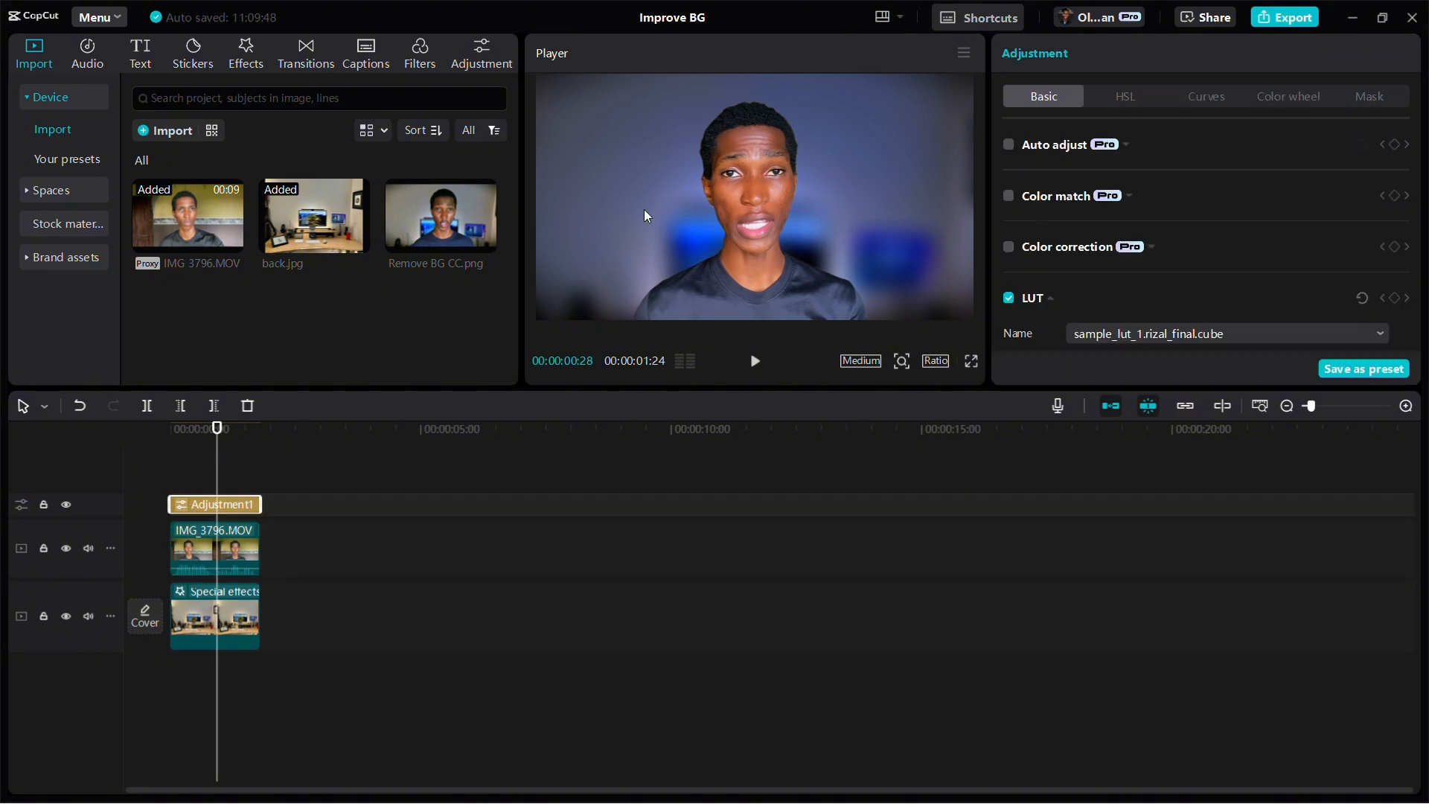
{"action": "left_click", "coordinate": [1317, 95]}
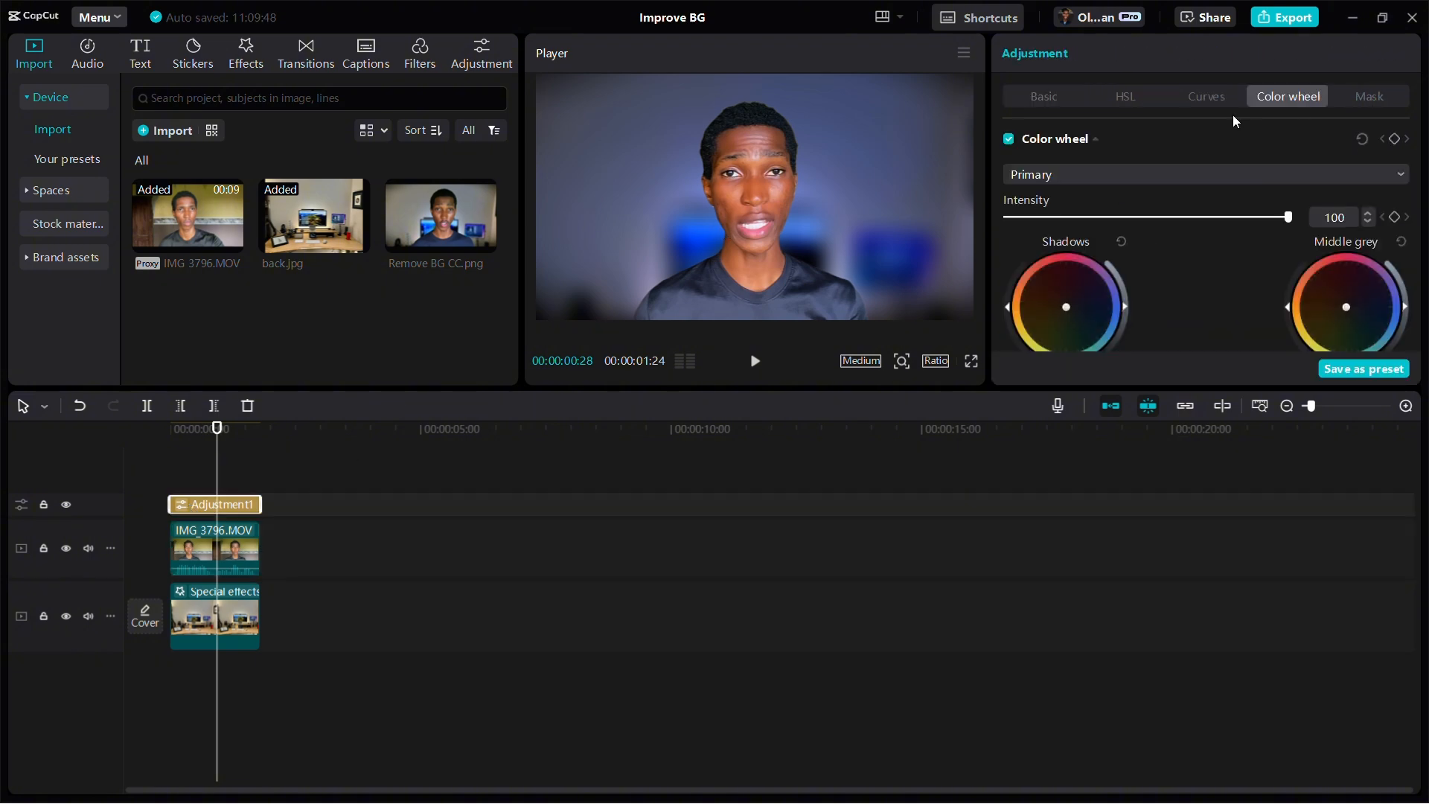
{"action": "left_click", "coordinate": [1216, 98]}
{"action": "scroll", "coordinate": [1257, 239], "scroll_direction": "down", "scroll_amount": 3}
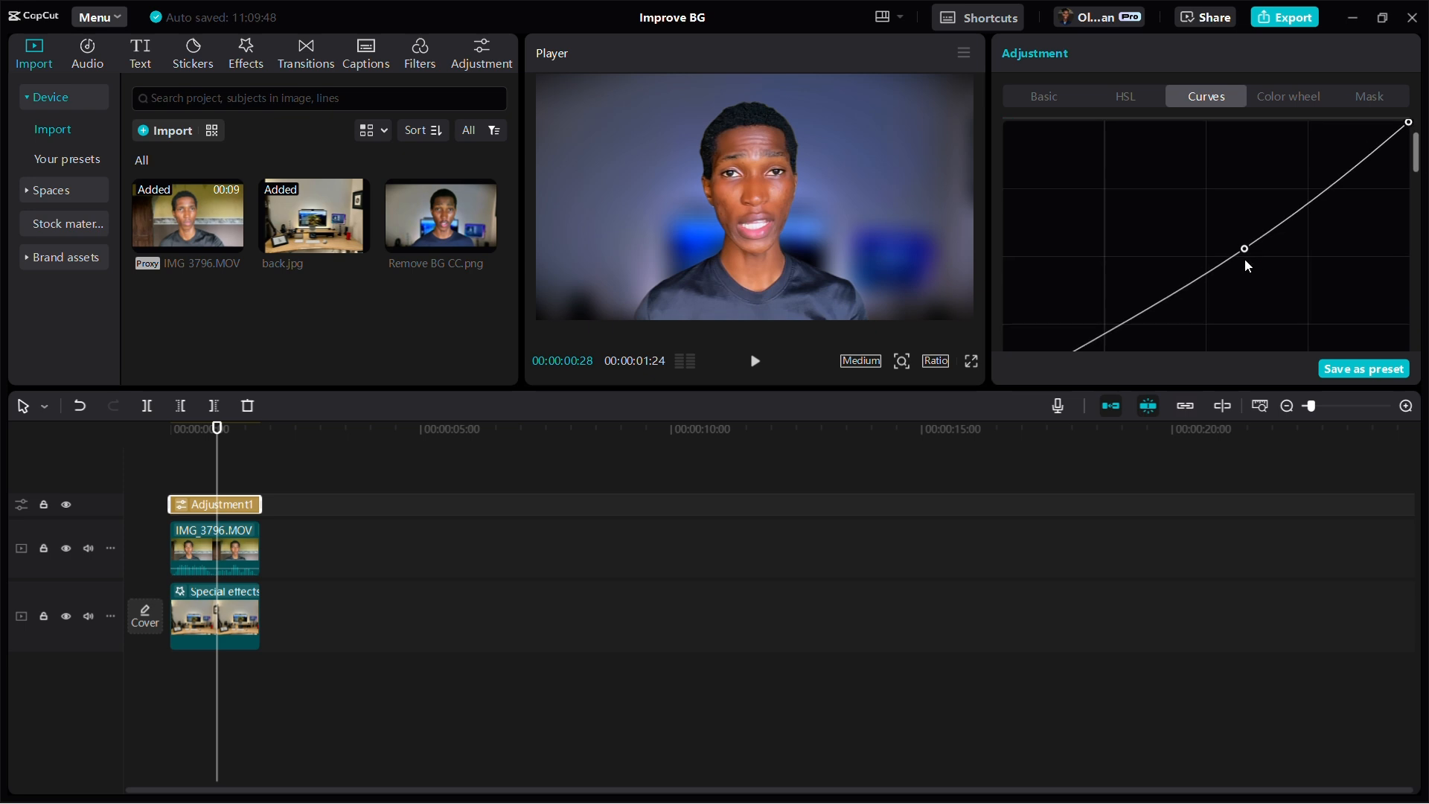
{"action": "mouse_move", "coordinate": [1241, 249]}
{"action": "left_mouse_down"}
{"action": "mouse_move", "coordinate": [1272, 271]}
{"action": "mouse_move", "coordinate": [1235, 230]}
{"action": "mouse_move", "coordinate": [1208, 227]}
{"action": "mouse_move", "coordinate": [1248, 244]}
{"action": "left_mouse_up"}
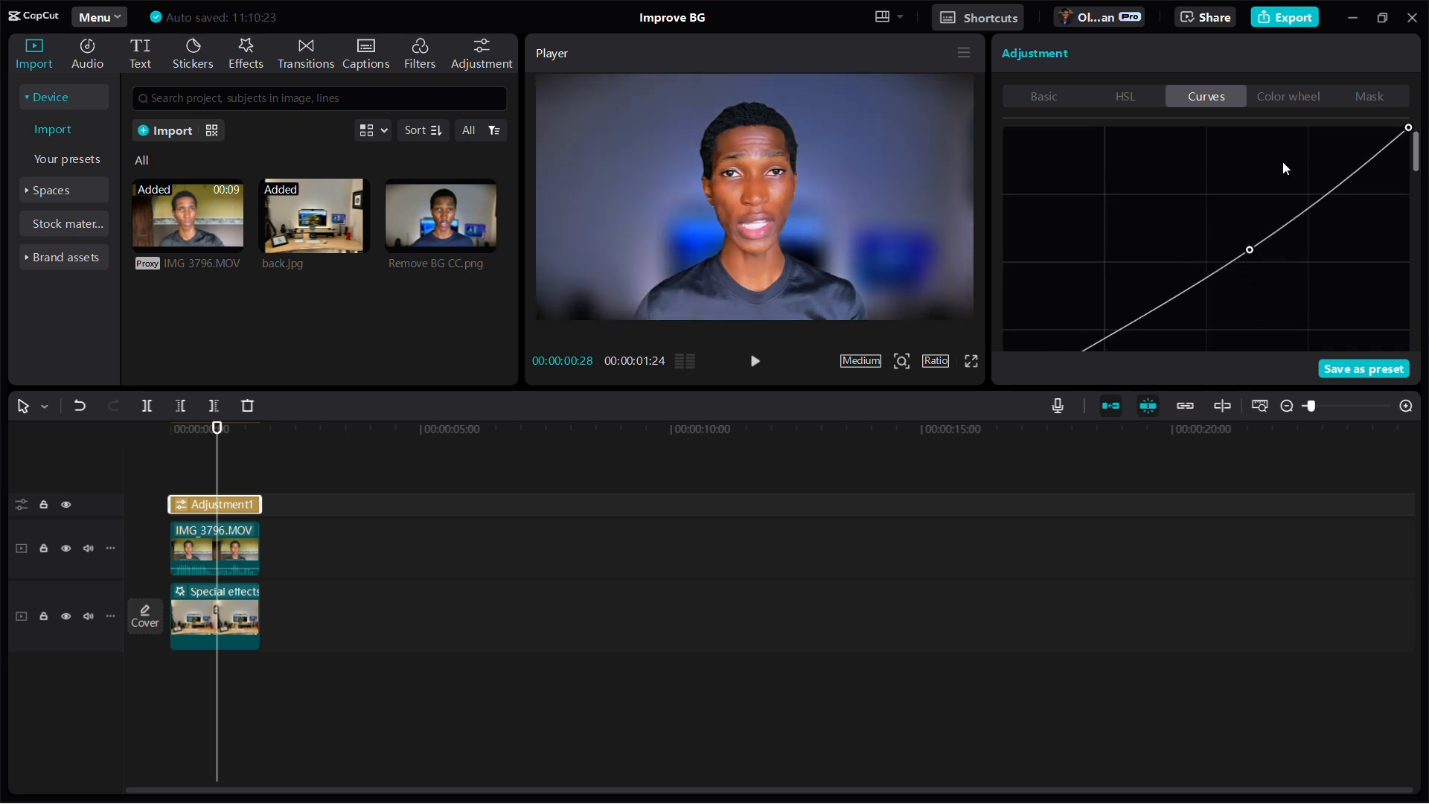
{"action": "scroll", "coordinate": [1283, 162], "scroll_direction": "up", "scroll_amount": 2}
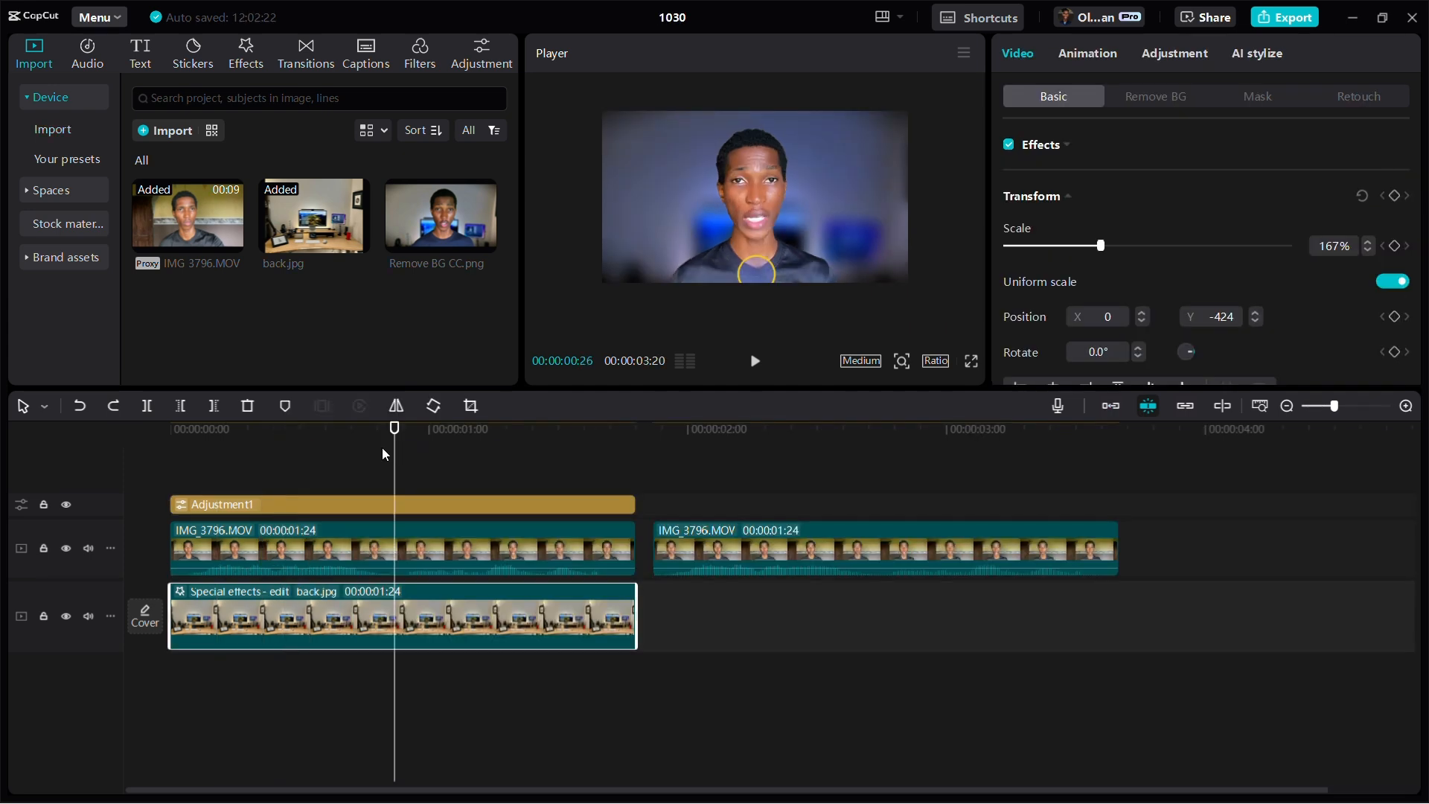
Compare the finished composite with the original, unedited IMG_3796.MOV clip placed after it on the timeline
{"action": "left_click", "coordinate": [325, 460]}
{"action": "left_click_drag", "start_coordinate": [320, 460], "coordinate": [272, 460]}
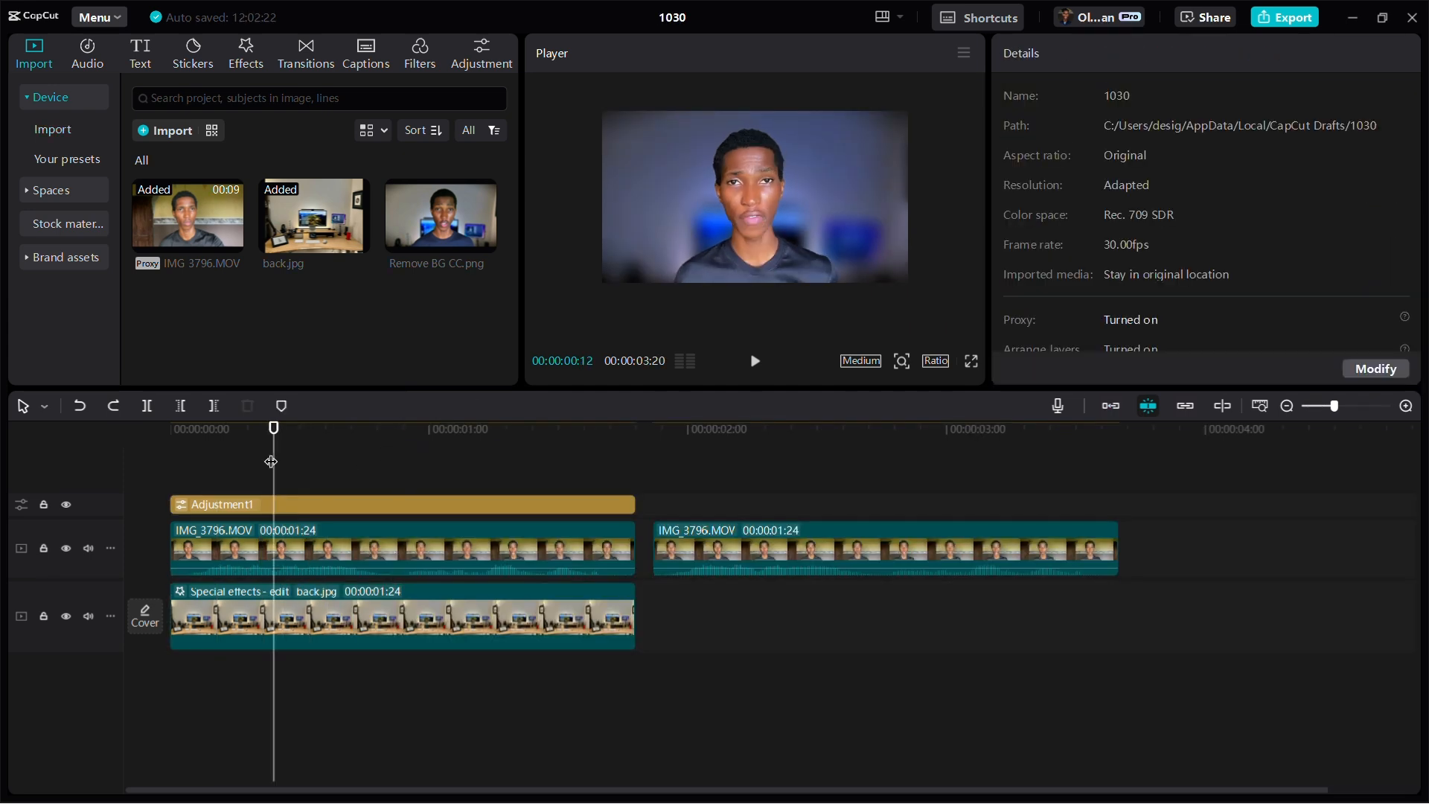
{"action": "left_click", "coordinate": [307, 545]}
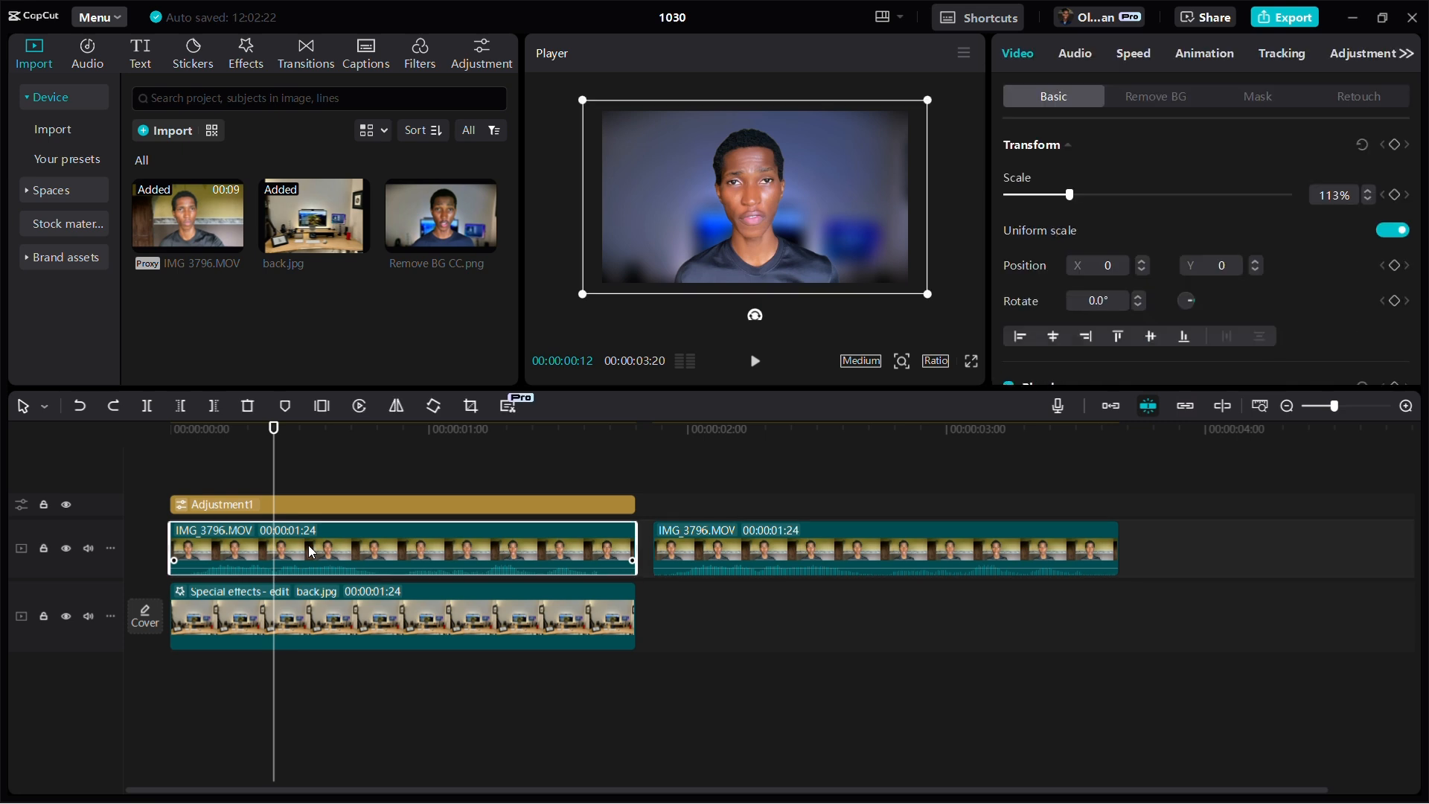
{"action": "left_click", "coordinate": [768, 441]}
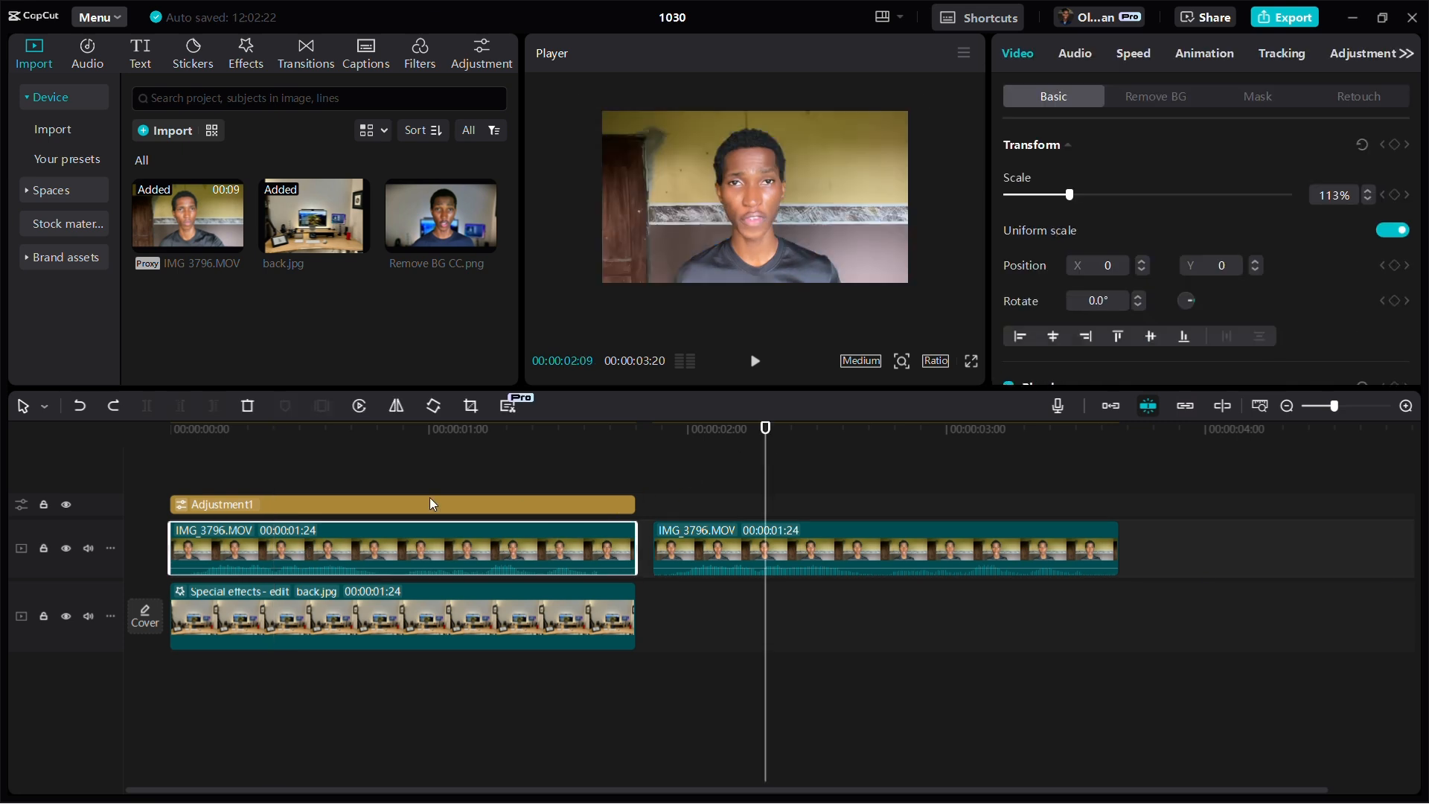
Compare the background-replaced composite with the reference image Remove BG CC.png
{"action": "left_click", "coordinate": [365, 459]}
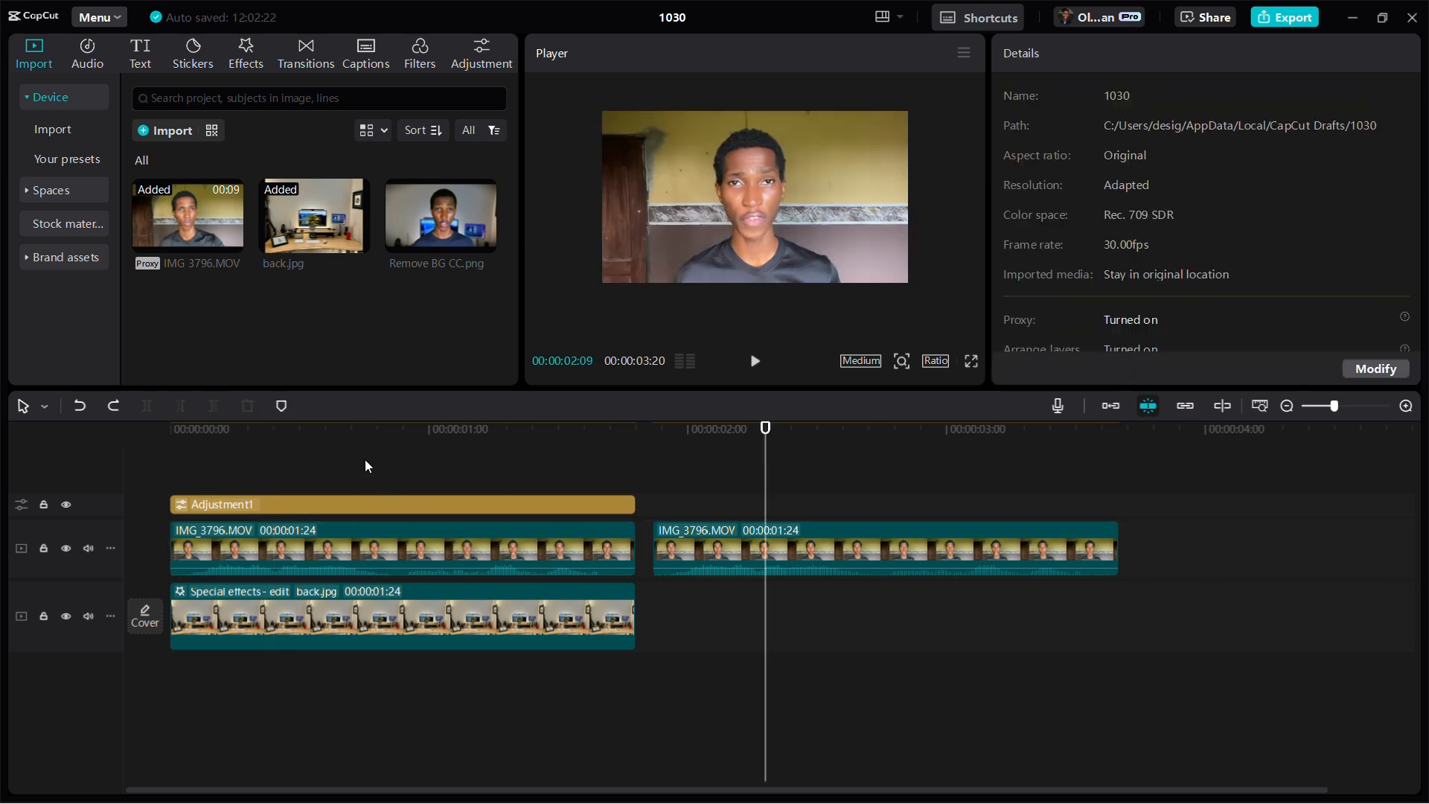
{"action": "left_click", "coordinate": [376, 638]}
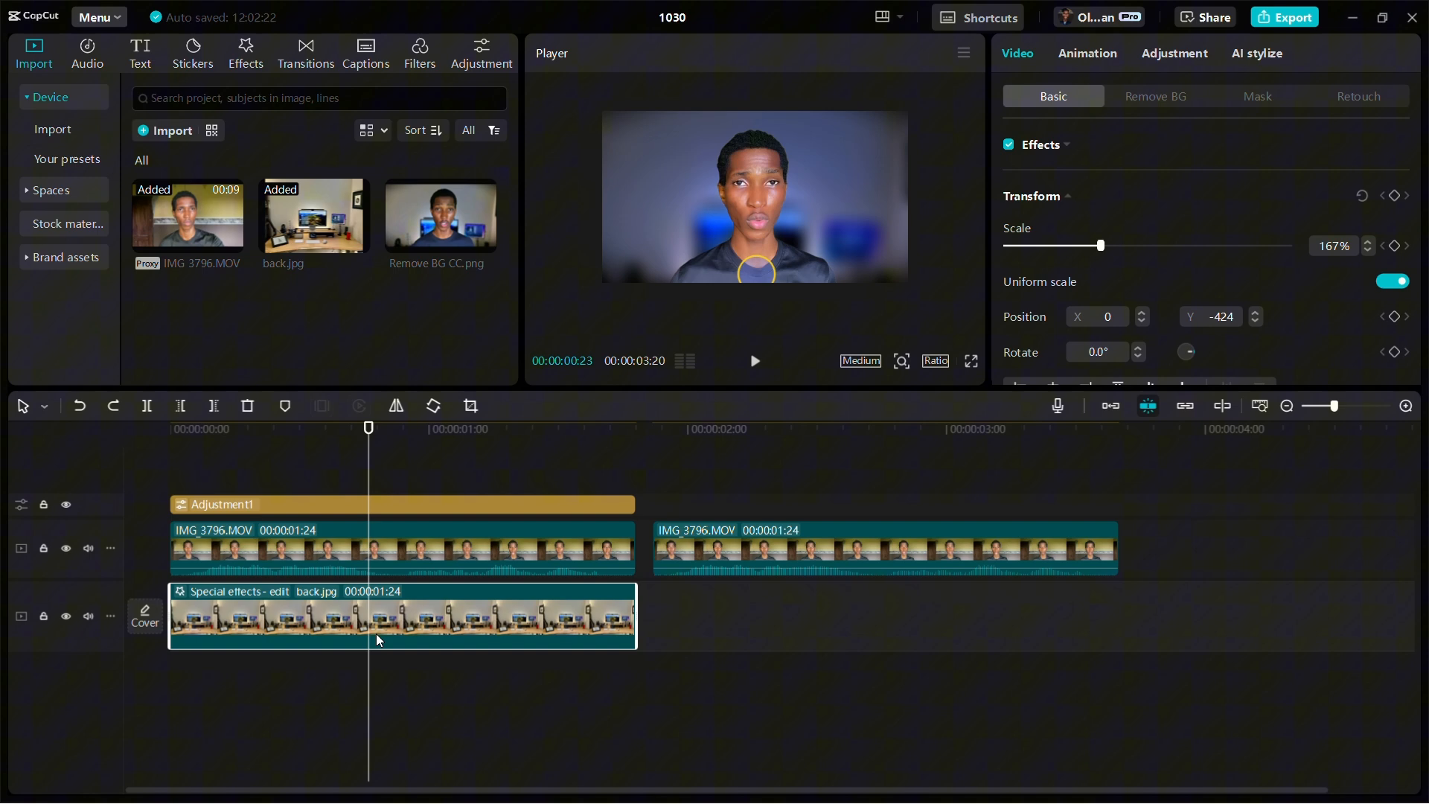
{"action": "left_click", "coordinate": [428, 218]}
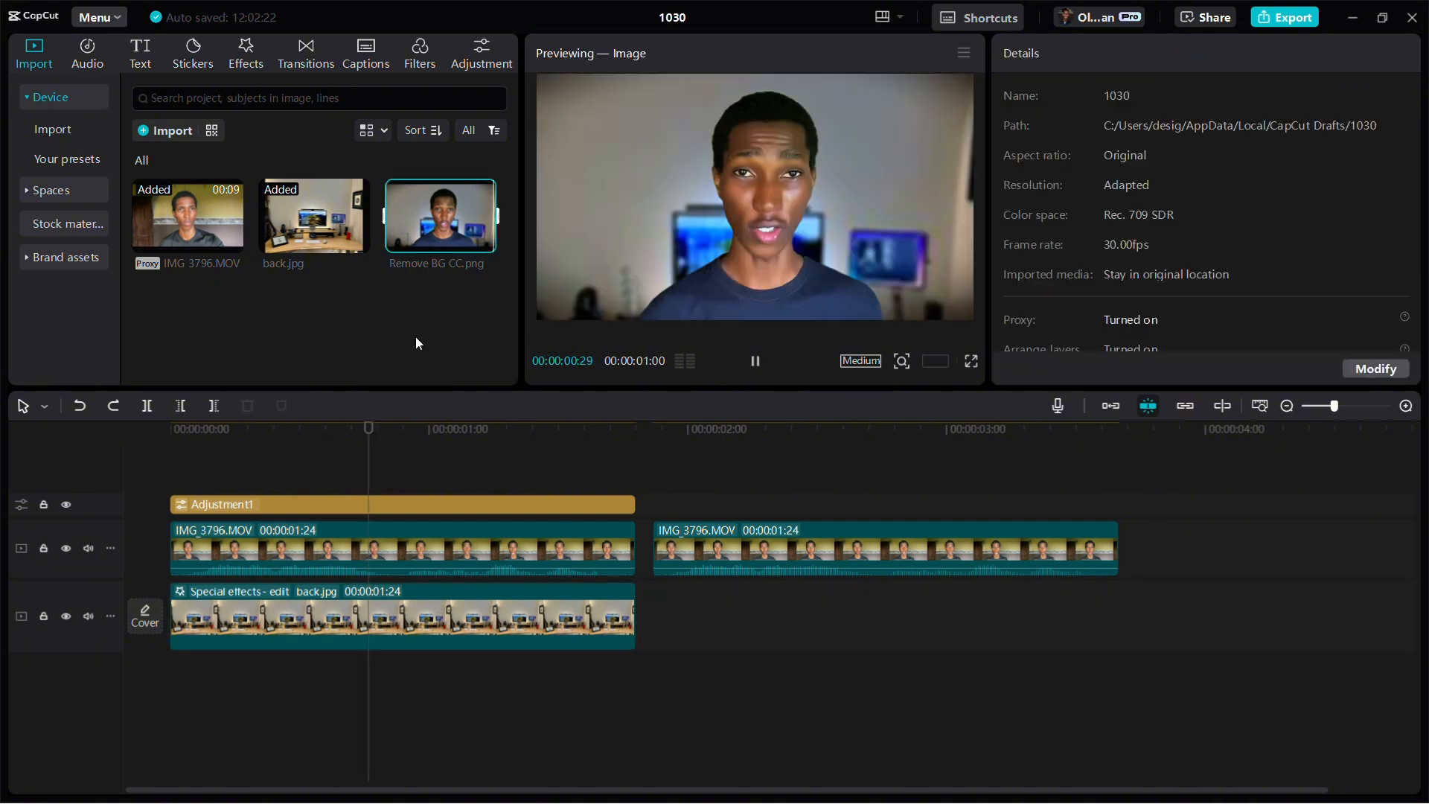
{"action": "left_click", "coordinate": [403, 451]}
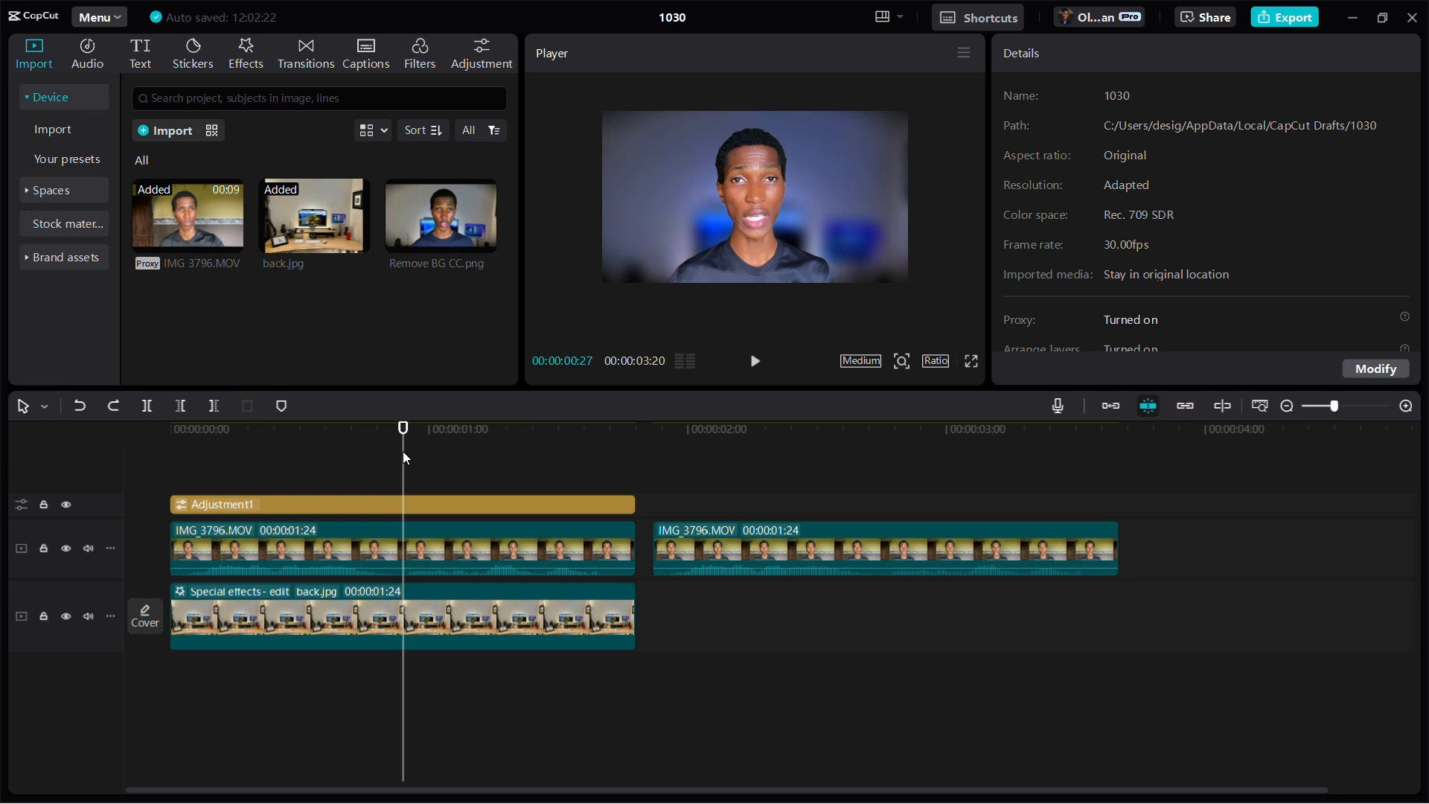
Remove the Ambient relight from the back.jpg background clip by setting it to None, comparing the frame with and without the effect
{"action": "left_click", "coordinate": [414, 604]}
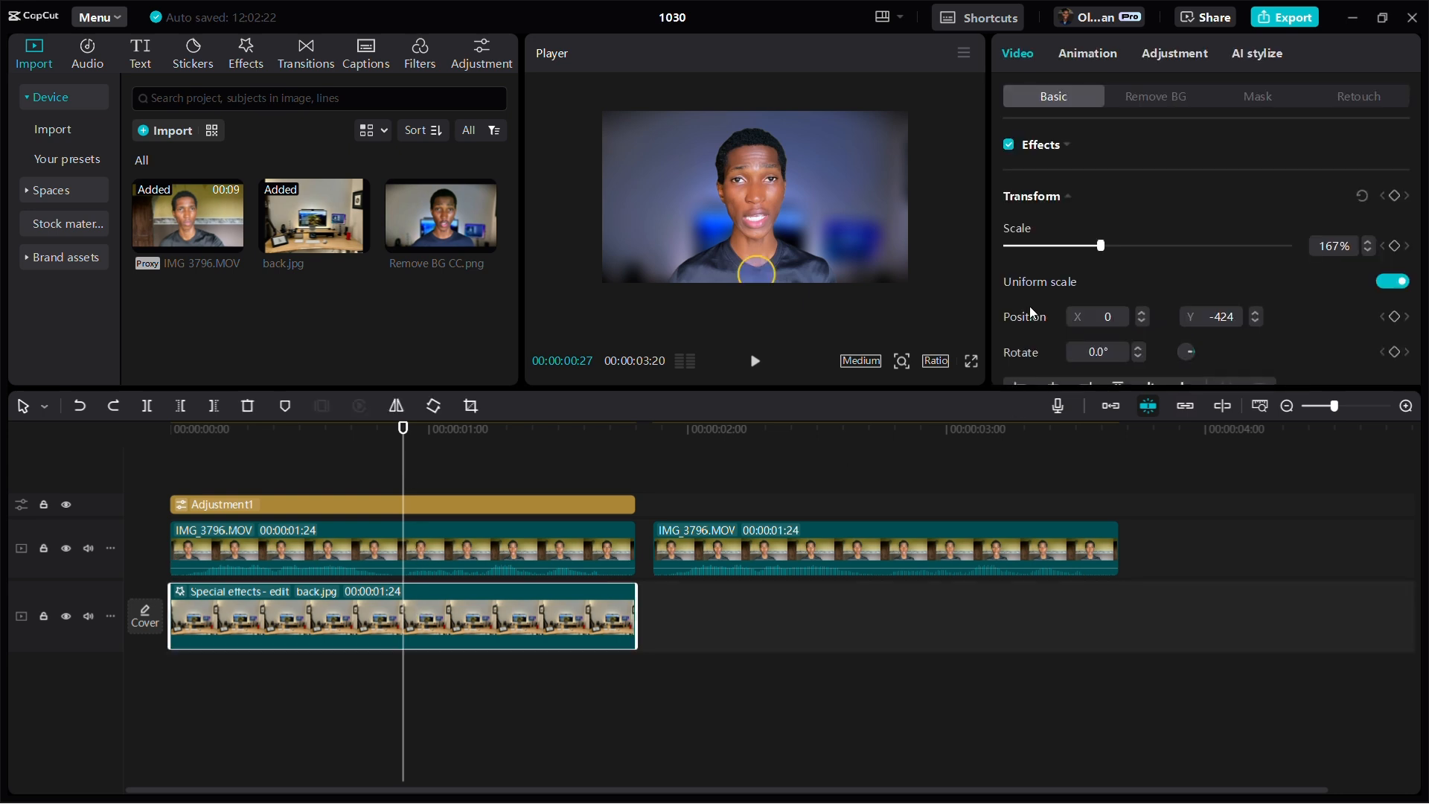
{"action": "scroll", "coordinate": [1044, 207], "scroll_direction": "down", "scroll_amount": 8}
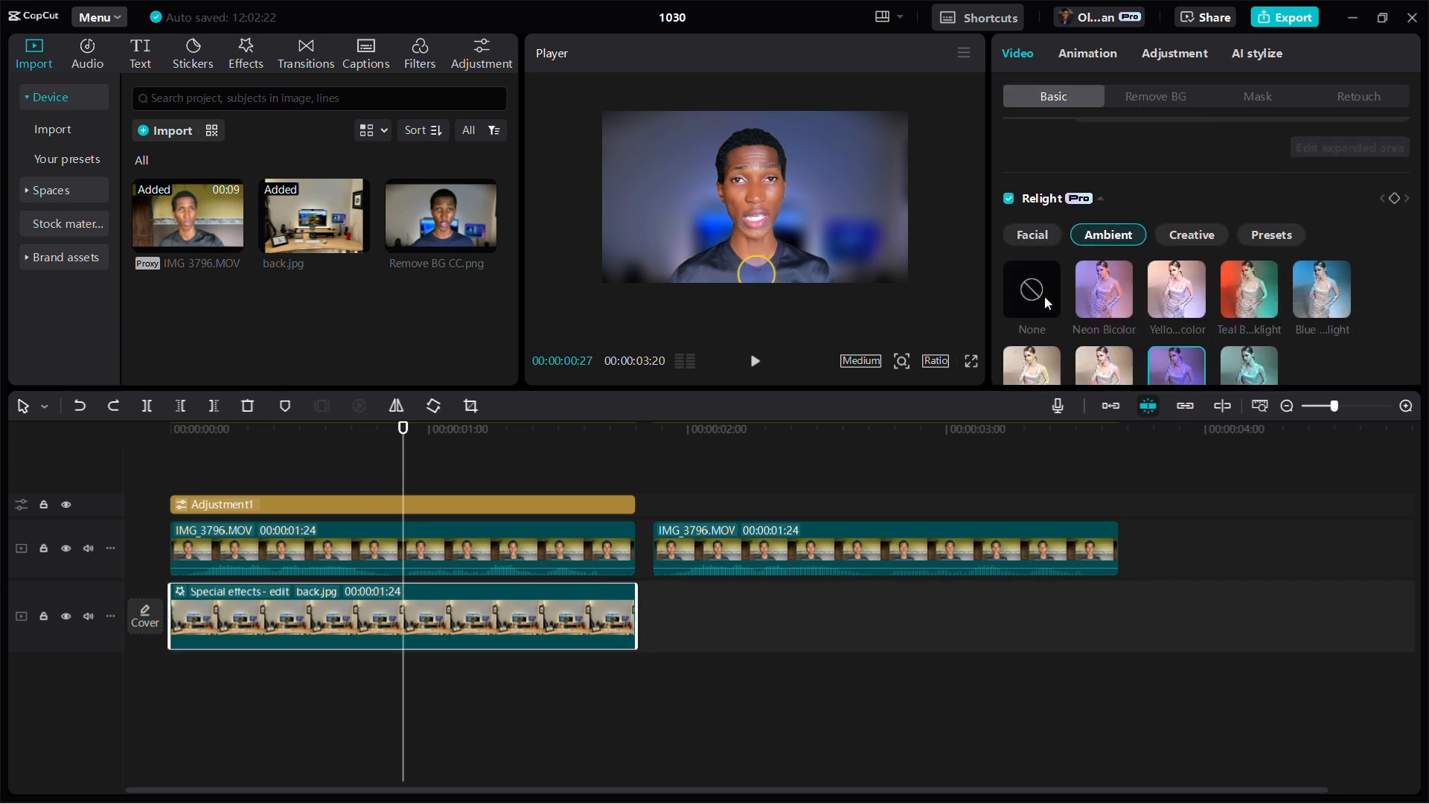
{"action": "left_click", "coordinate": [1044, 296]}
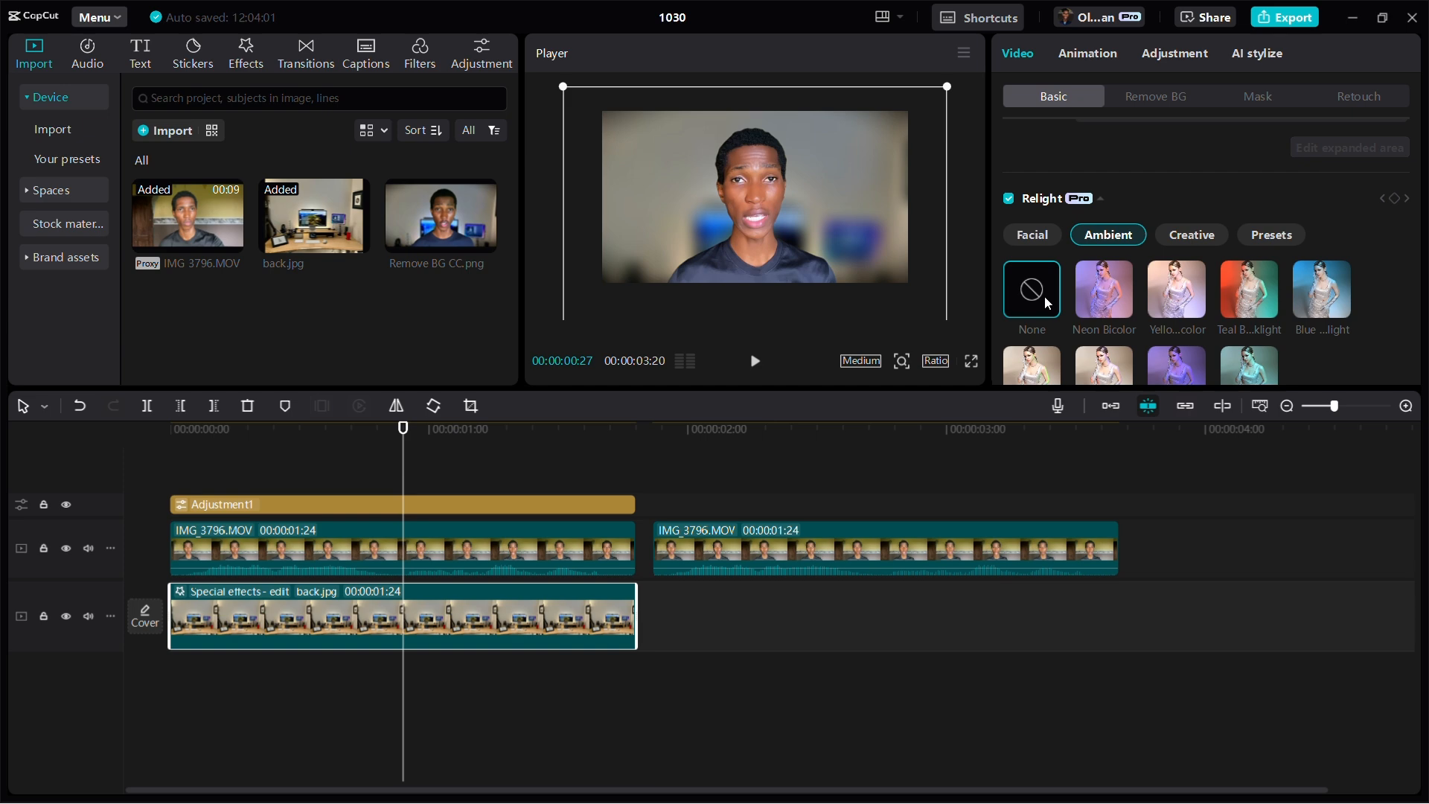
{"action": "key", "text": "ctrl+z"}
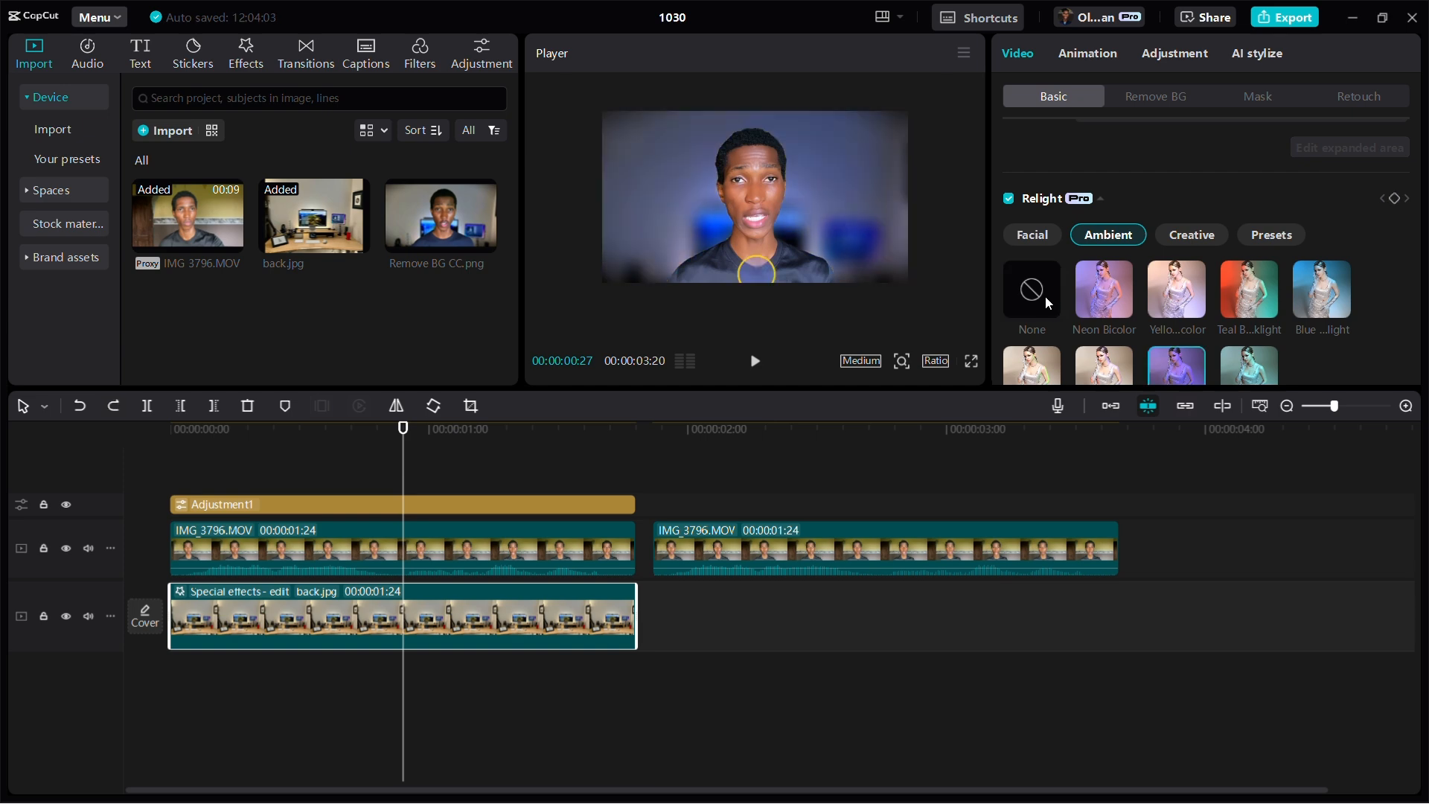
{"action": "left_click", "coordinate": [1044, 296]}
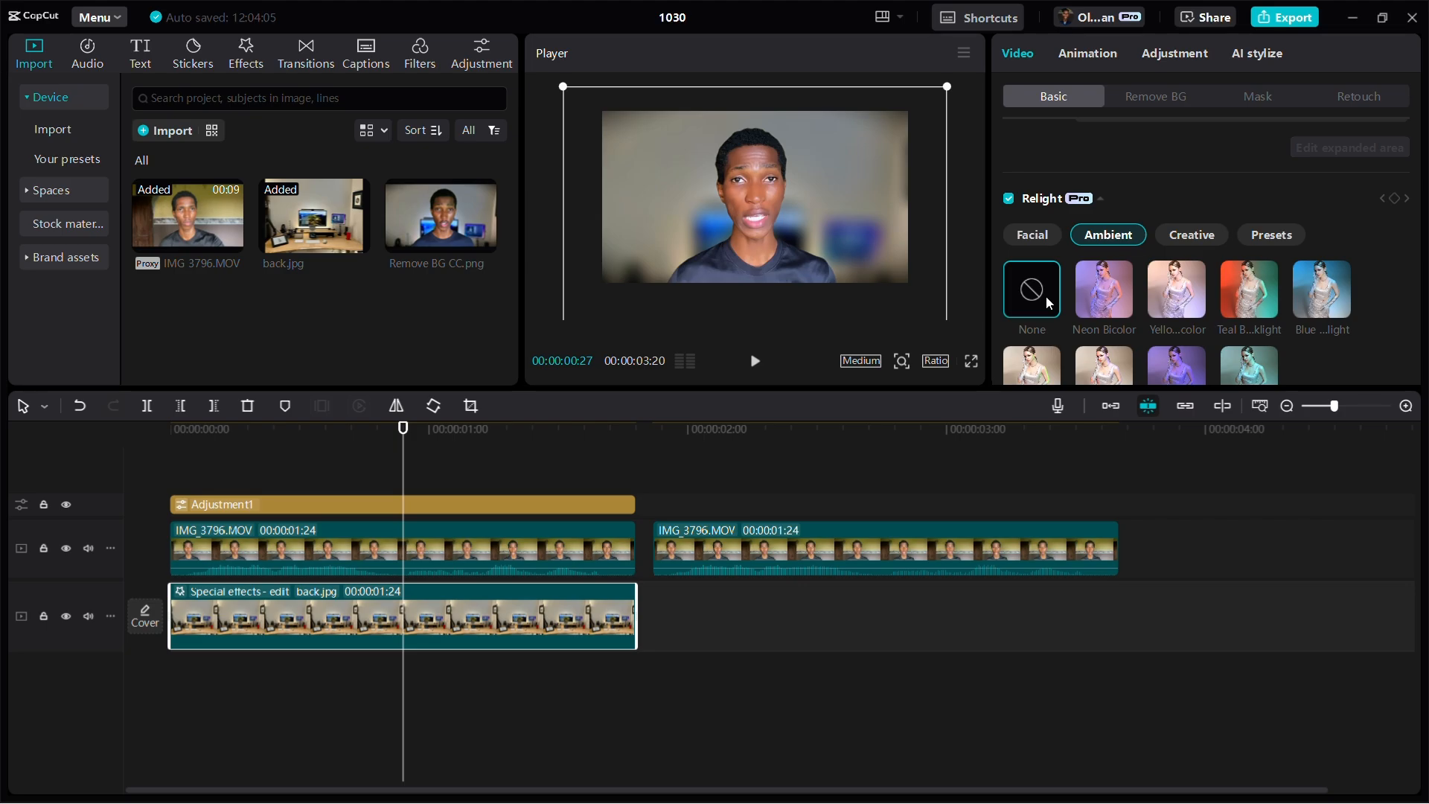